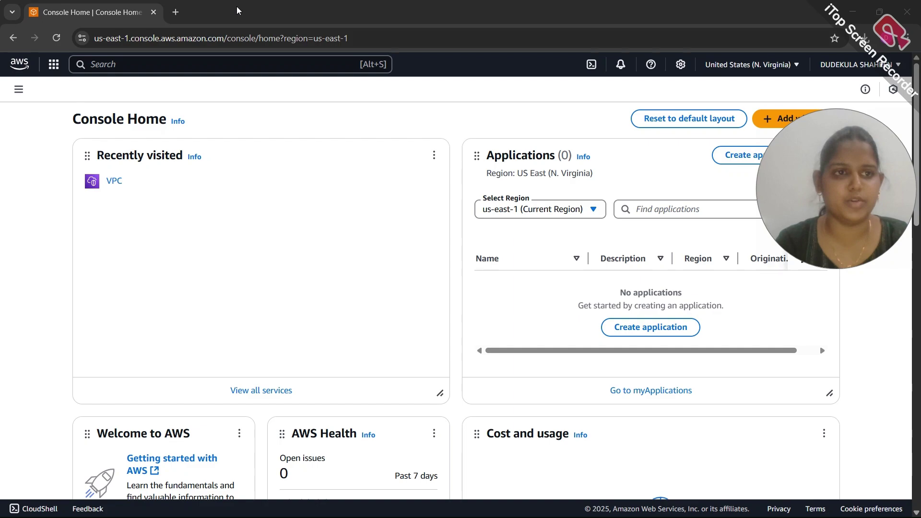
Go to the VPC dashboard and begin a new VPC from Create VPC
{"action": "left_click", "coordinate": [115, 182]}
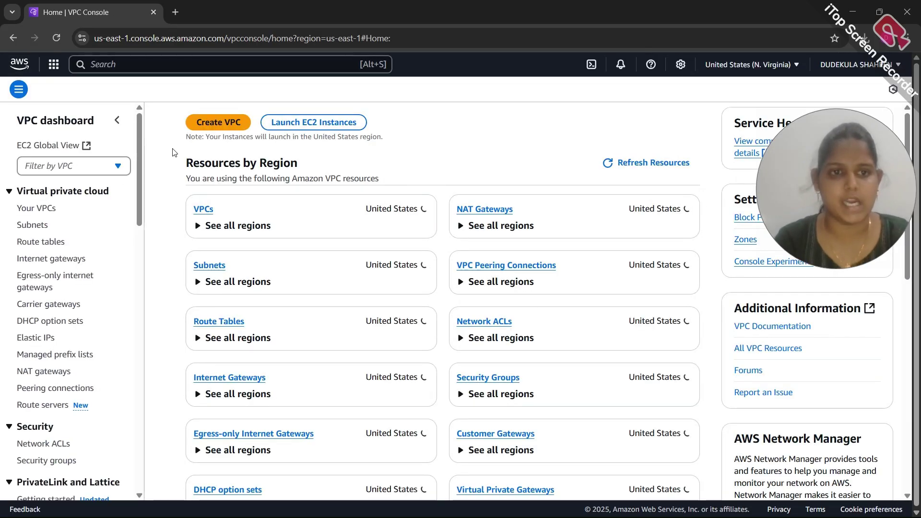
{"action": "left_click", "coordinate": [225, 126]}
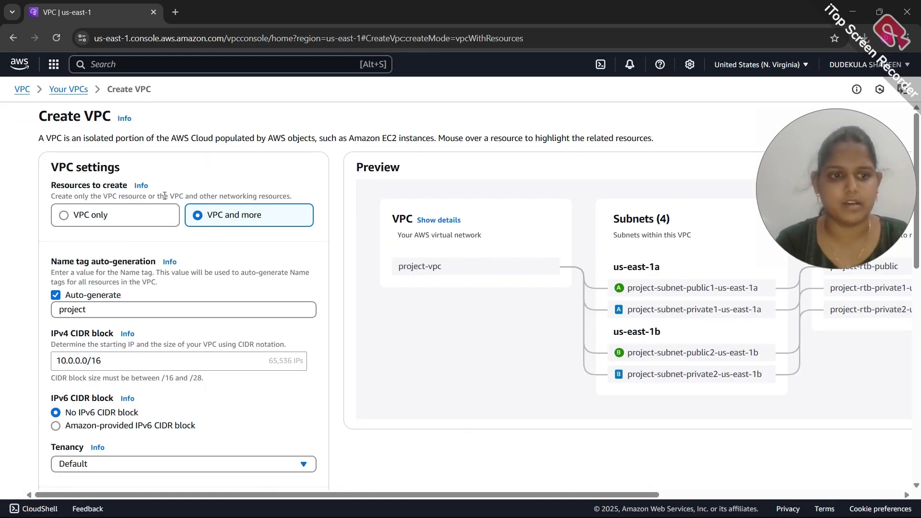
Create a VPC-only VPC named my-vpc with IPv4 CIDR 172.20.0.0/20
{"action": "left_click", "coordinate": [145, 217]}
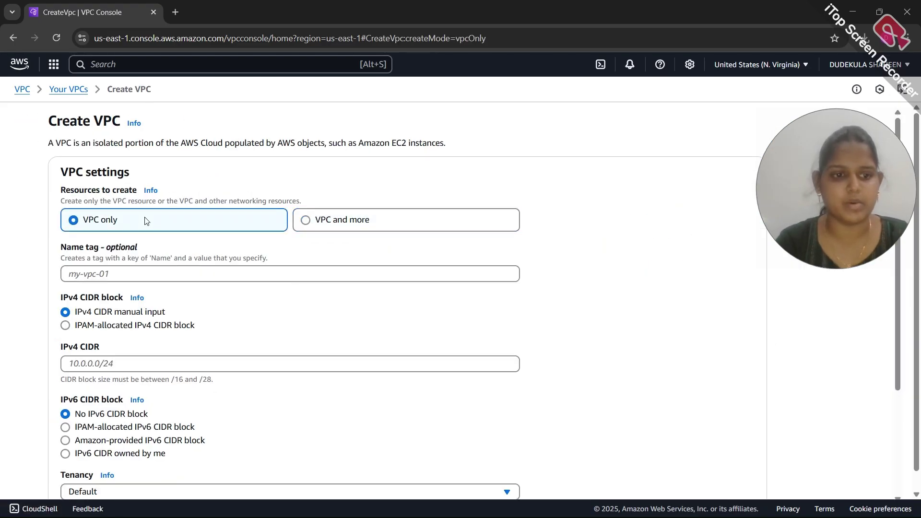
{"action": "left_click", "coordinate": [137, 278]}
{"action": "type", "text": "my-vpc"}
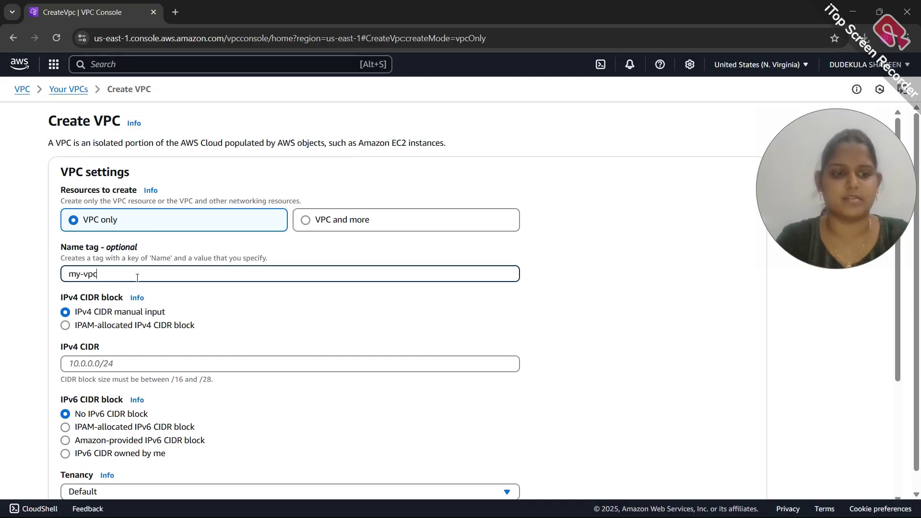
{"action": "scroll", "coordinate": [133, 280], "scroll_direction": "down", "scroll_amount": 2}
{"action": "left_click", "coordinate": [112, 278]}
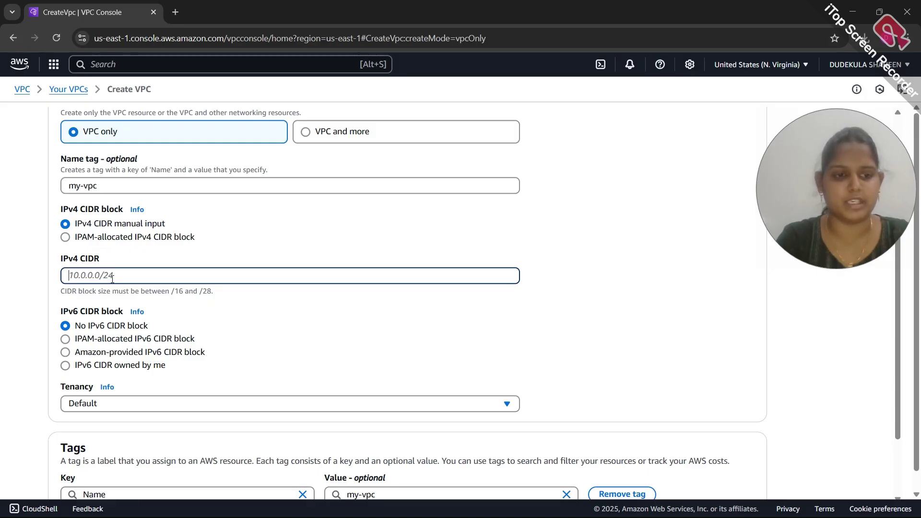
{"action": "type", "text": "172.20.0"}
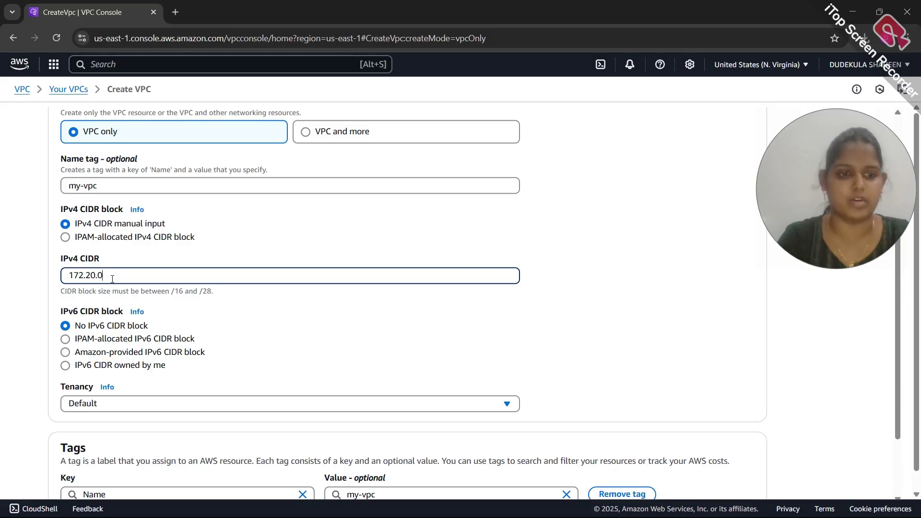
{"action": "type", "text": ".0/20"}
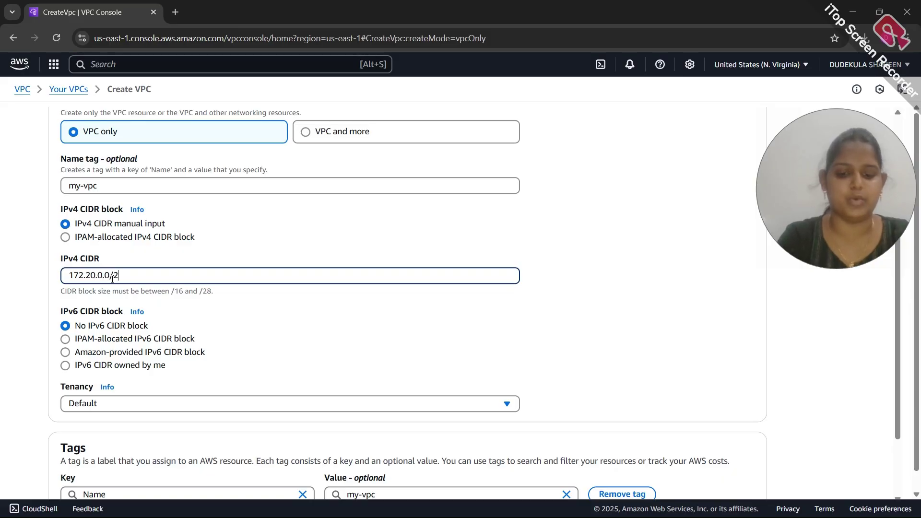
{"action": "scroll", "coordinate": [112, 278], "scroll_direction": "down", "scroll_amount": 2}
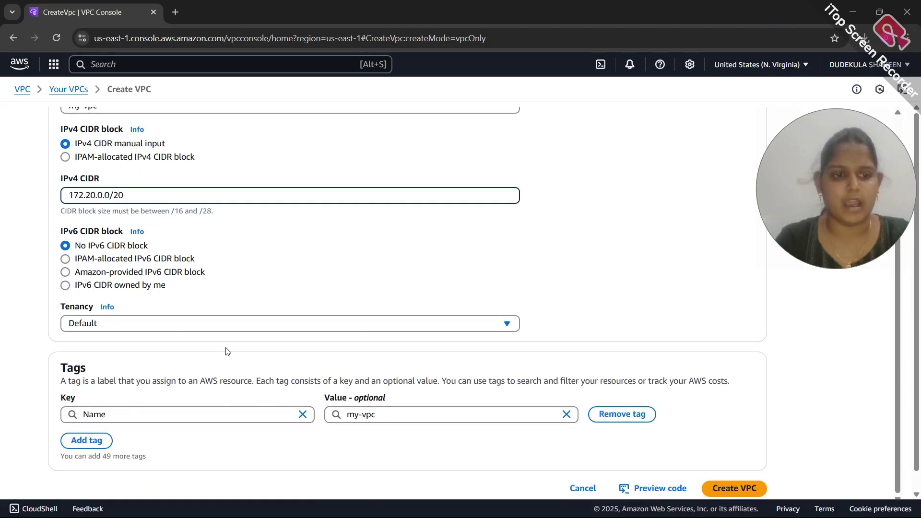
{"action": "scroll", "coordinate": [228, 351], "scroll_direction": "down", "scroll_amount": 1}
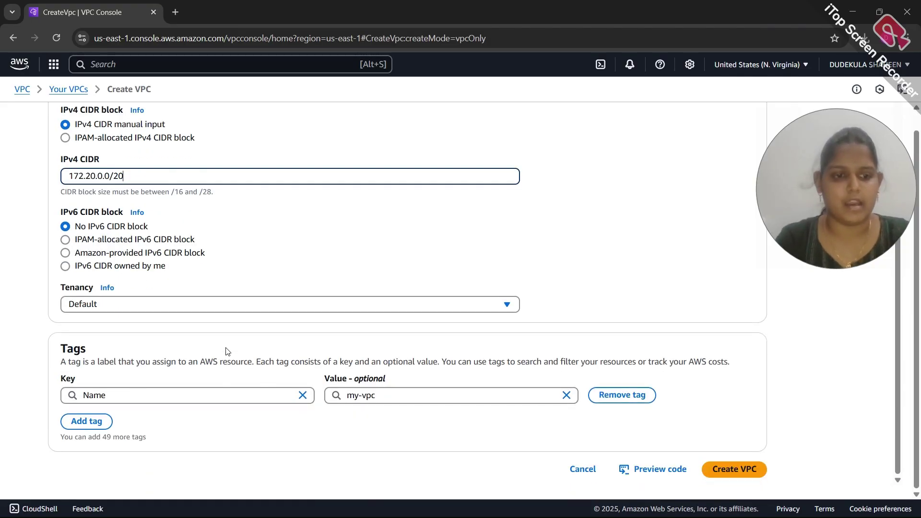
{"action": "left_click", "coordinate": [723, 472]}
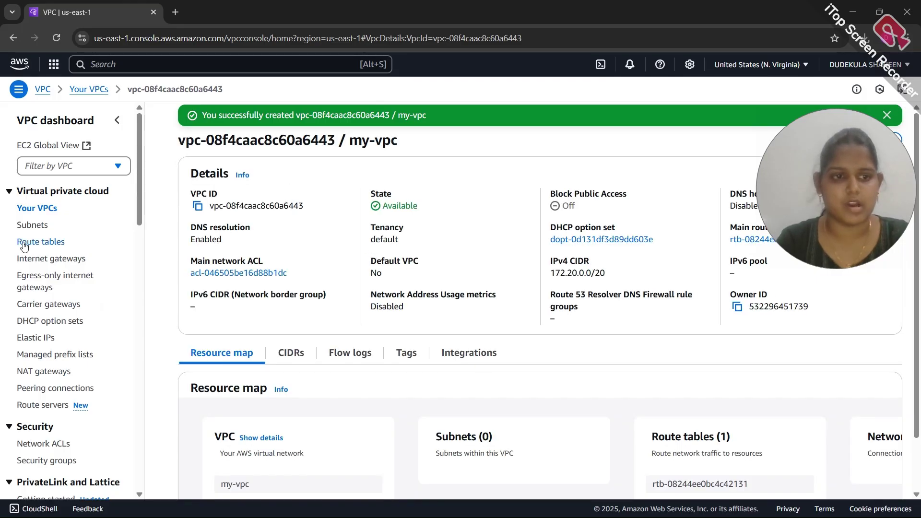
Go to the Subnets list and start creating a new subnet
{"action": "left_click", "coordinate": [32, 229]}
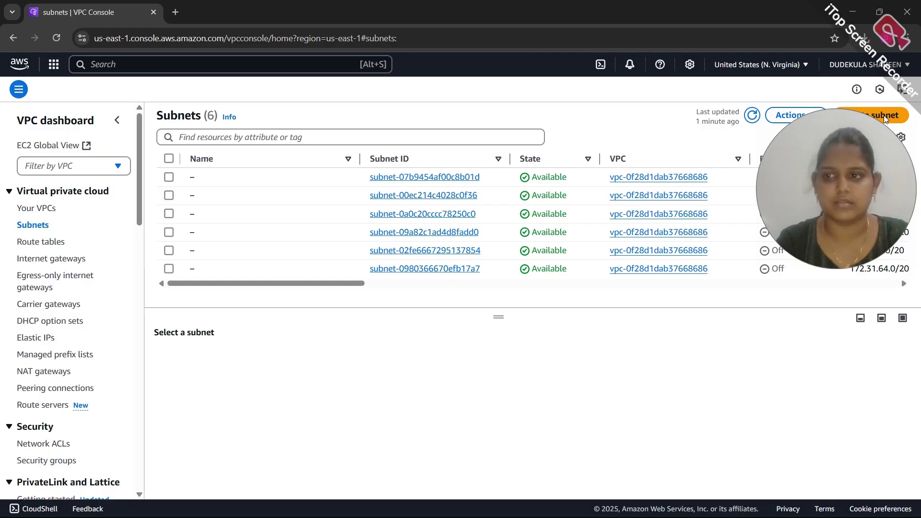
{"action": "left_click_drag", "start_coordinate": [860, 125], "coordinate": [867, 163]}
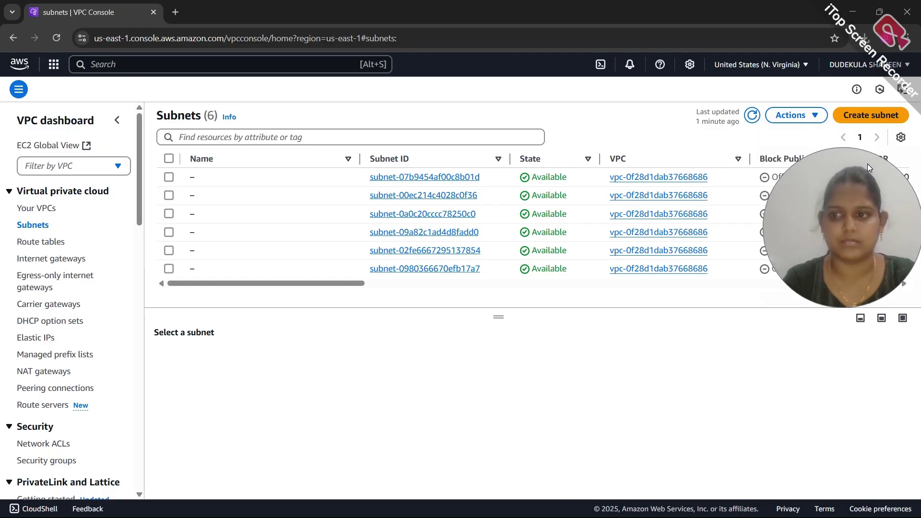
{"action": "left_click", "coordinate": [863, 117]}
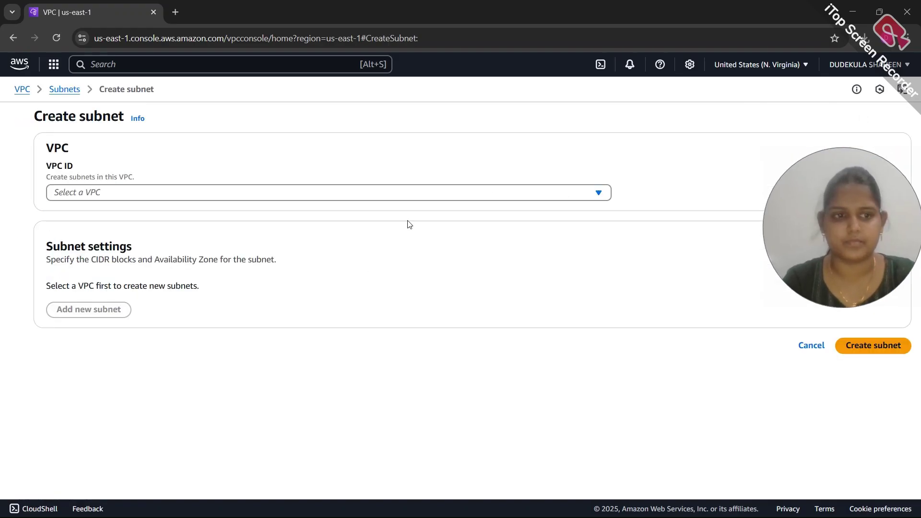
Place the new subnet in my-vpc and name it my-public-subnet-1
{"action": "left_click", "coordinate": [261, 199]}
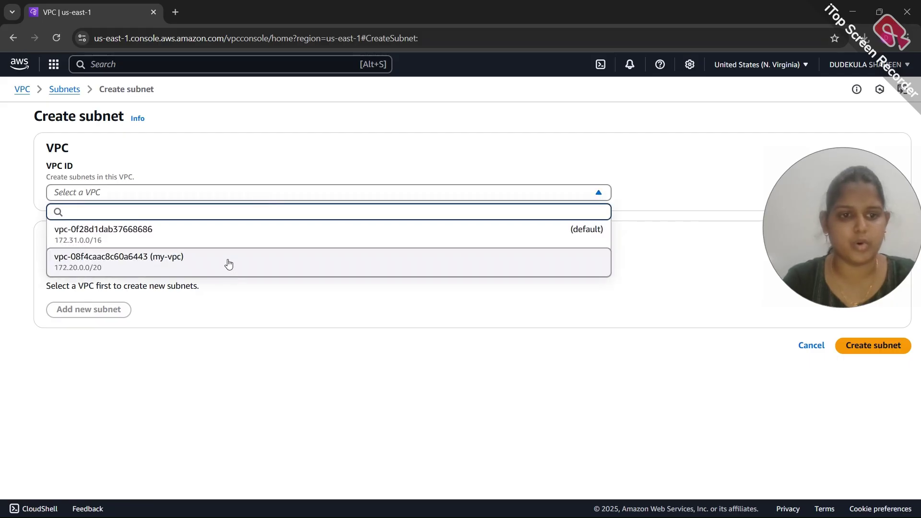
{"action": "left_click", "coordinate": [228, 264]}
{"action": "scroll", "coordinate": [195, 319], "scroll_direction": "down", "scroll_amount": 3}
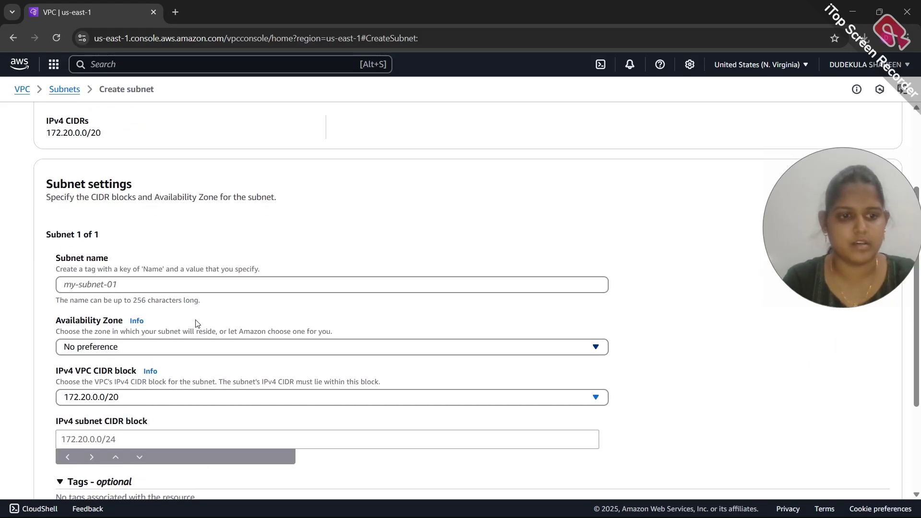
{"action": "left_click", "coordinate": [147, 286]}
{"action": "type", "text": "my"}
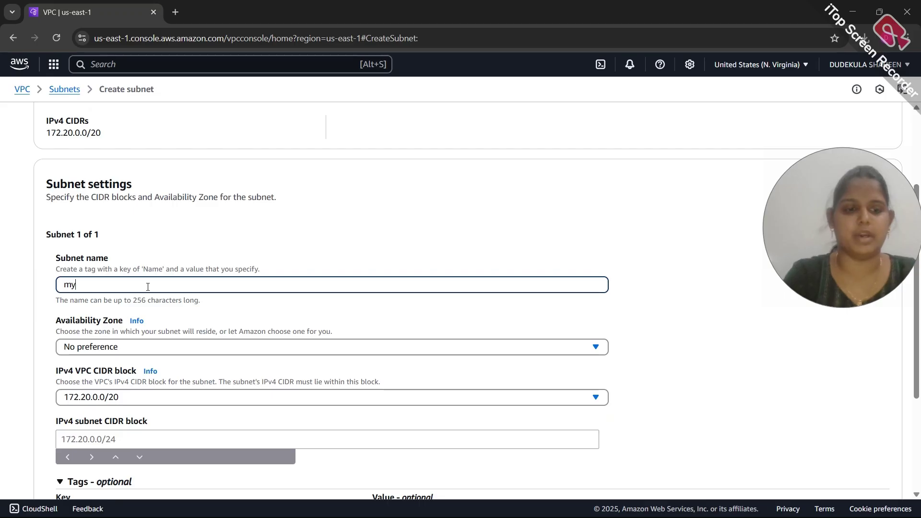
{"action": "type", "text": "-publi"}
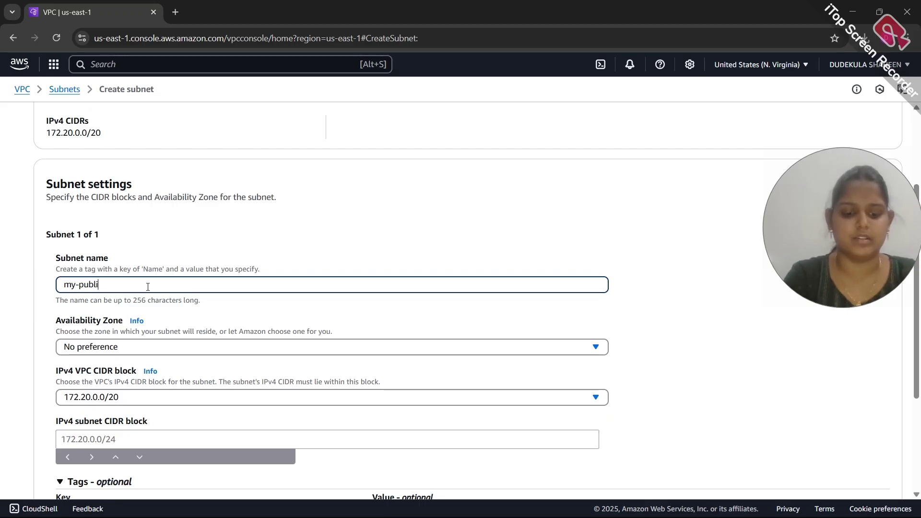
{"action": "type", "text": "c-sub"}
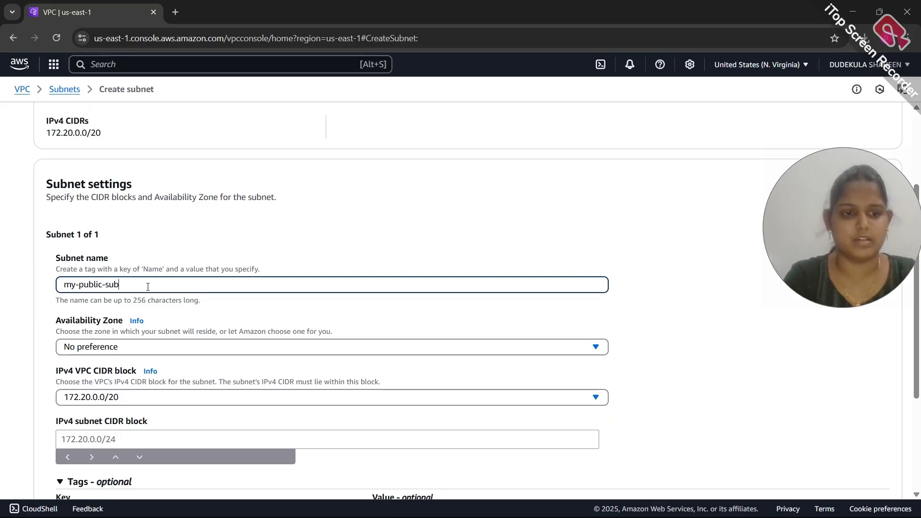
{"action": "type", "text": "net-1"}
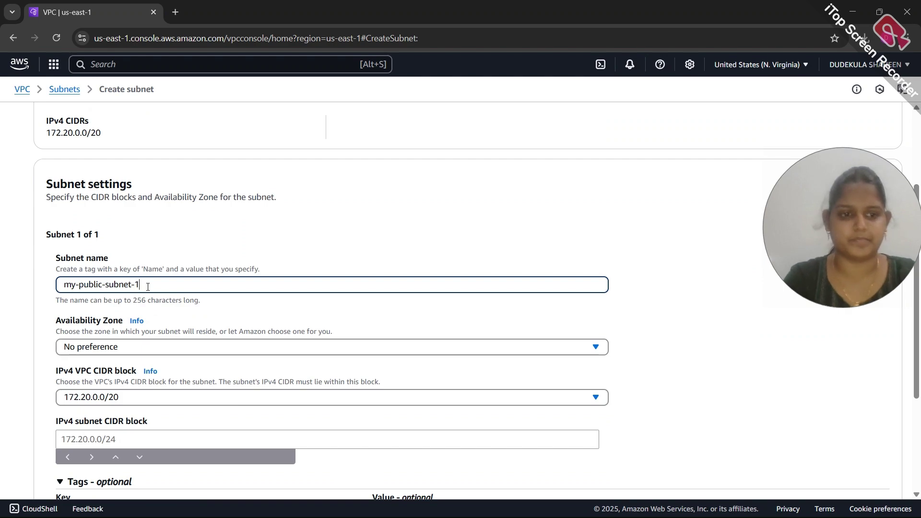
Give the subnet CIDR block 172.20.1.0/24 and create it
{"action": "scroll", "coordinate": [132, 347], "scroll_direction": "down", "scroll_amount": 1}
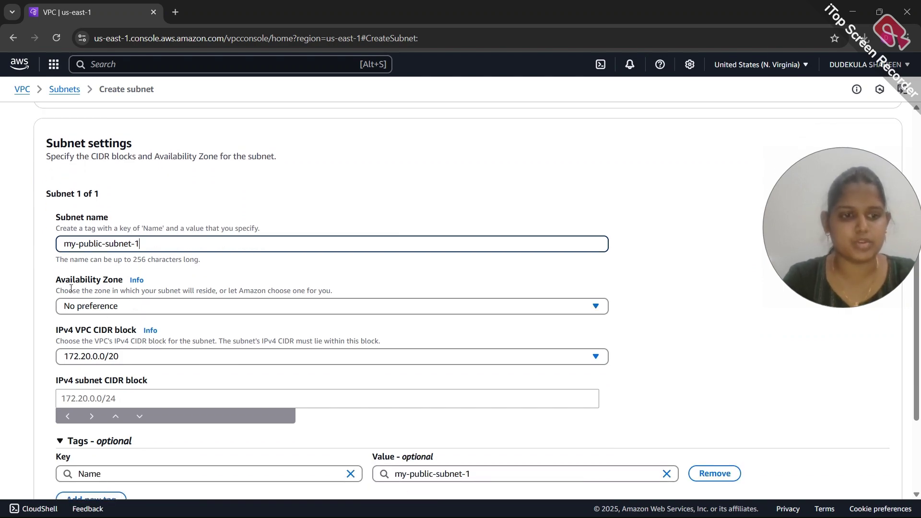
{"action": "scroll", "coordinate": [111, 317], "scroll_direction": "down", "scroll_amount": 1}
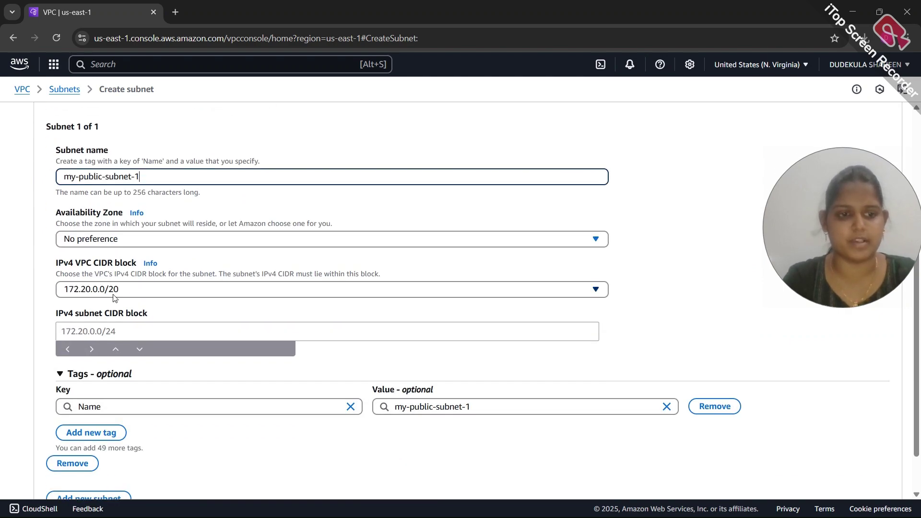
{"action": "scroll", "coordinate": [113, 294], "scroll_direction": "down", "scroll_amount": 1}
{"action": "left_click", "coordinate": [103, 272]}
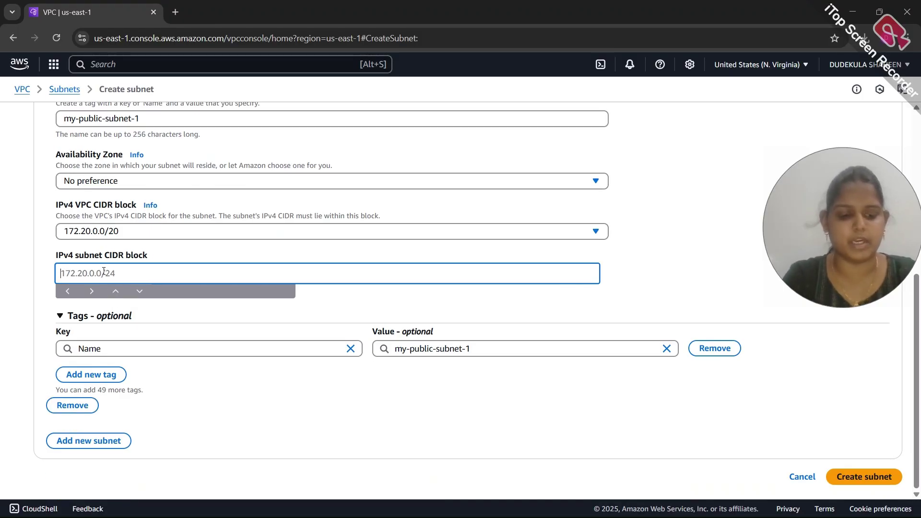
{"action": "type", "text": "17"}
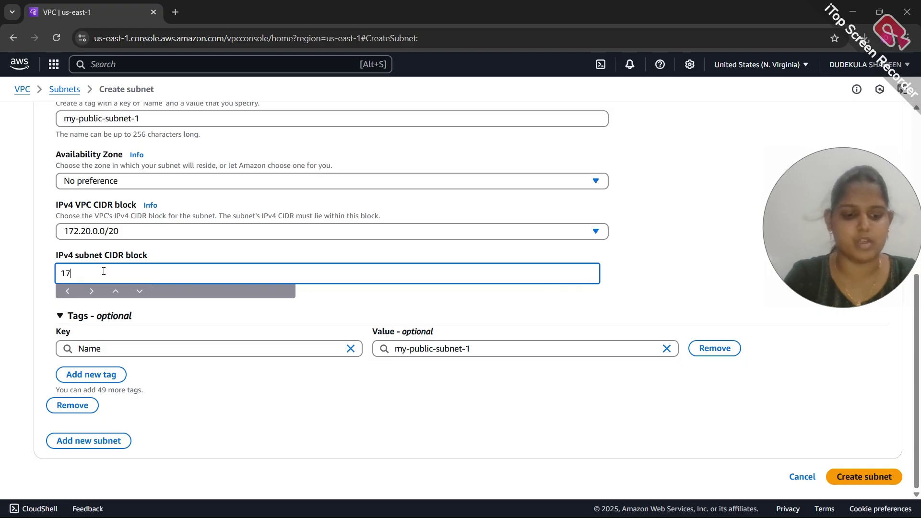
{"action": "type", "text": "2.20.0"}
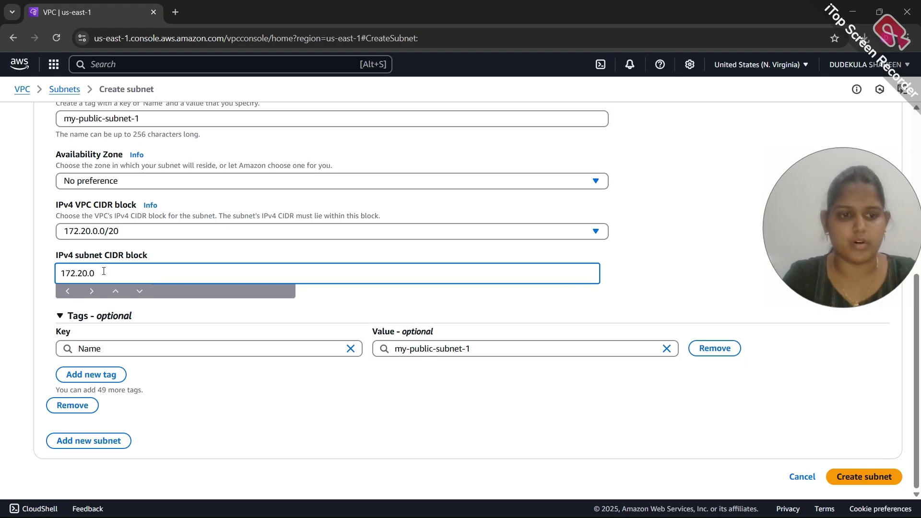
{"action": "key", "text": "BackSpace"}
{"action": "type", "text": "1.0/24"}
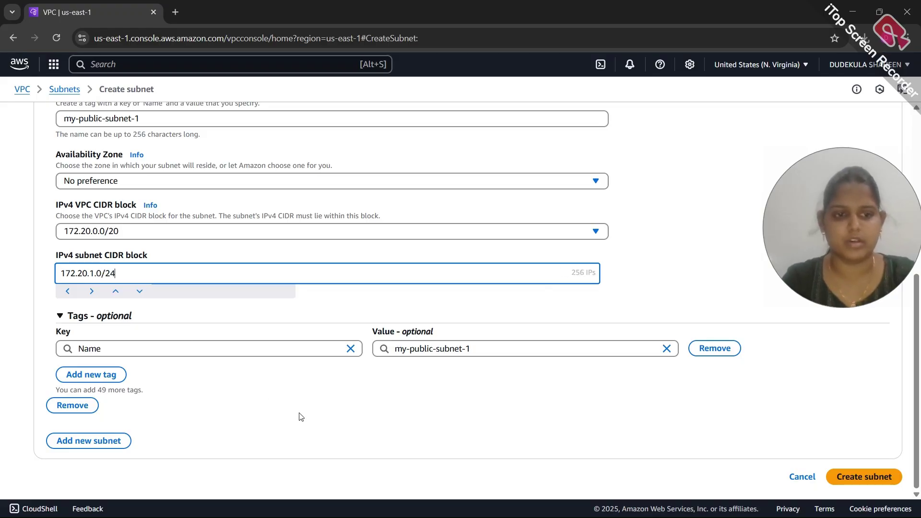
{"action": "left_click", "coordinate": [882, 477]}
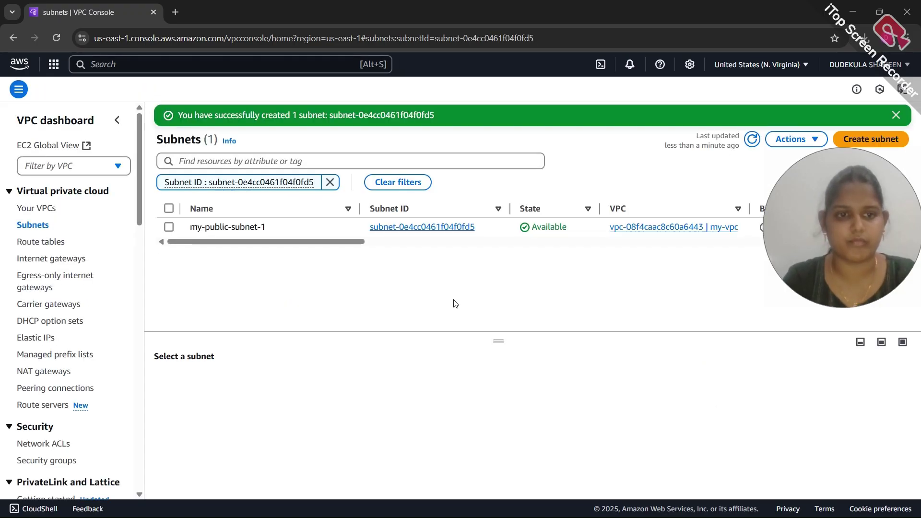
Start another subnet in my-vpc named my-public-subnet-2
{"action": "left_click", "coordinate": [876, 139]}
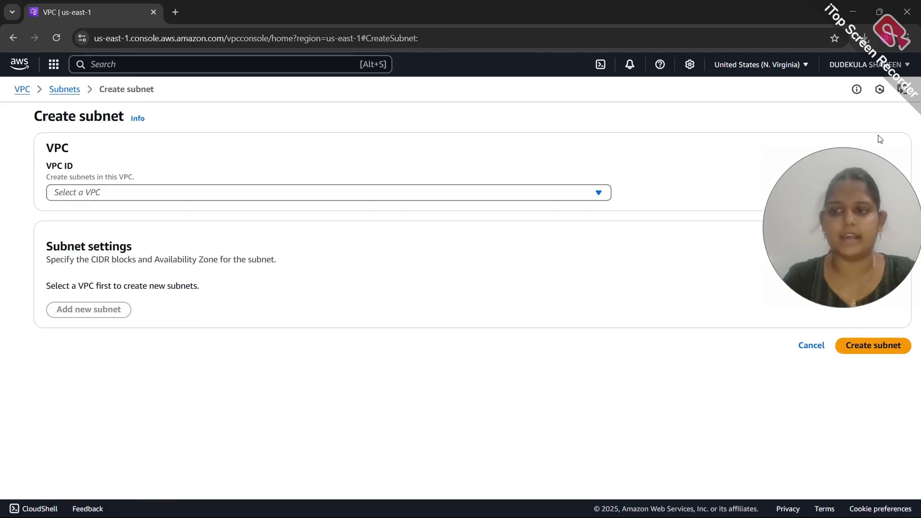
{"action": "left_click", "coordinate": [208, 192]}
{"action": "left_click", "coordinate": [152, 266]}
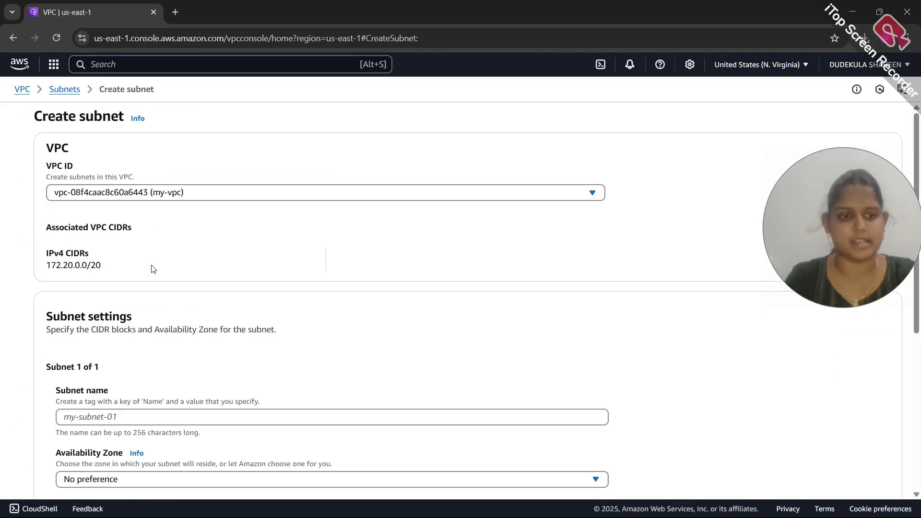
{"action": "scroll", "coordinate": [149, 288], "scroll_direction": "down", "scroll_amount": 3}
{"action": "left_click", "coordinate": [135, 270]}
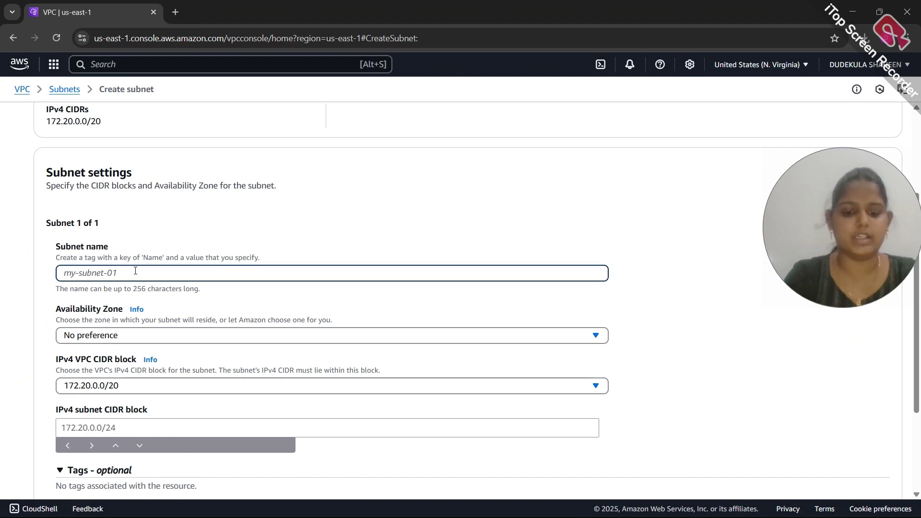
{"action": "type", "text": "my-p"}
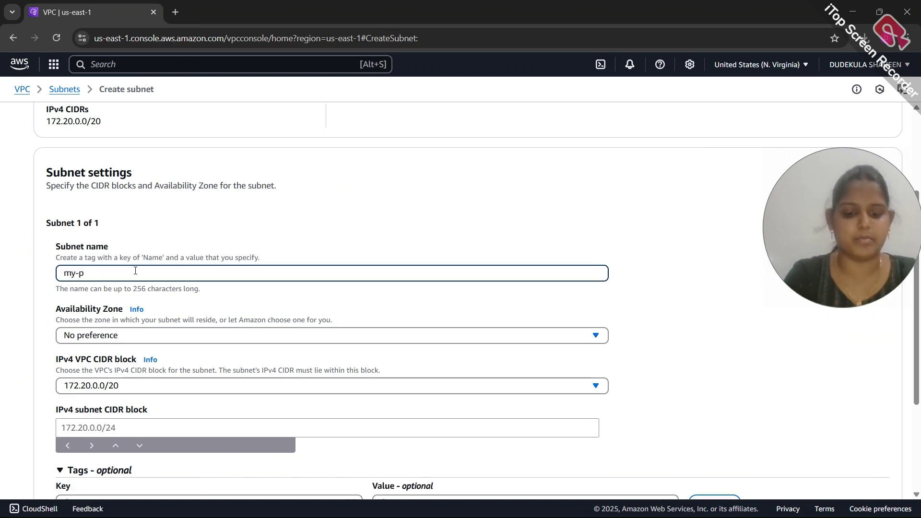
{"action": "type", "text": "ublic-su"}
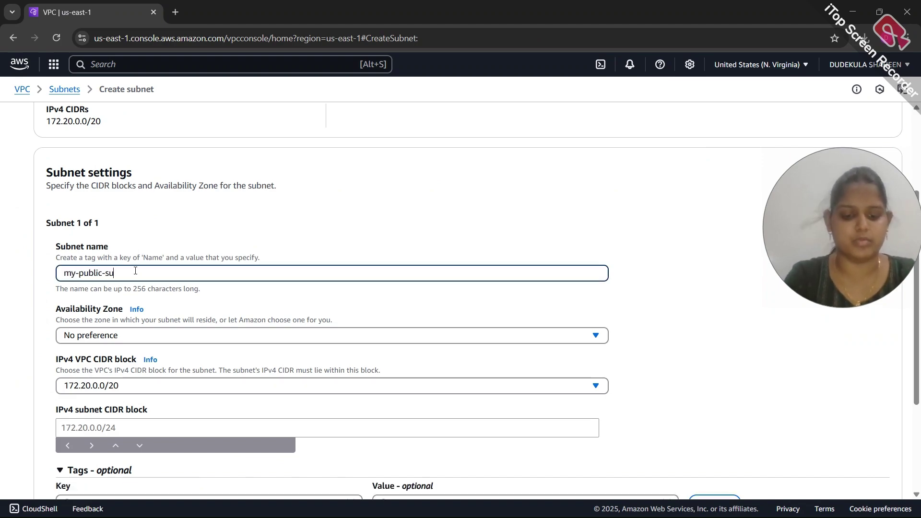
{"action": "type", "text": "bnet-2"}
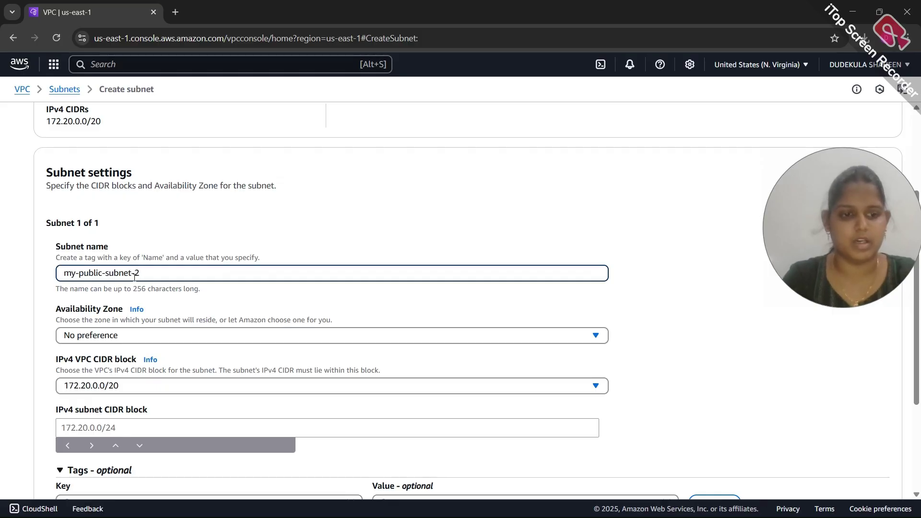
Set my-public-subnet-2's CIDR to 172.20.2.0/24 and add a second subnet entry
{"action": "scroll", "coordinate": [88, 215], "scroll_direction": "down", "scroll_amount": 3}
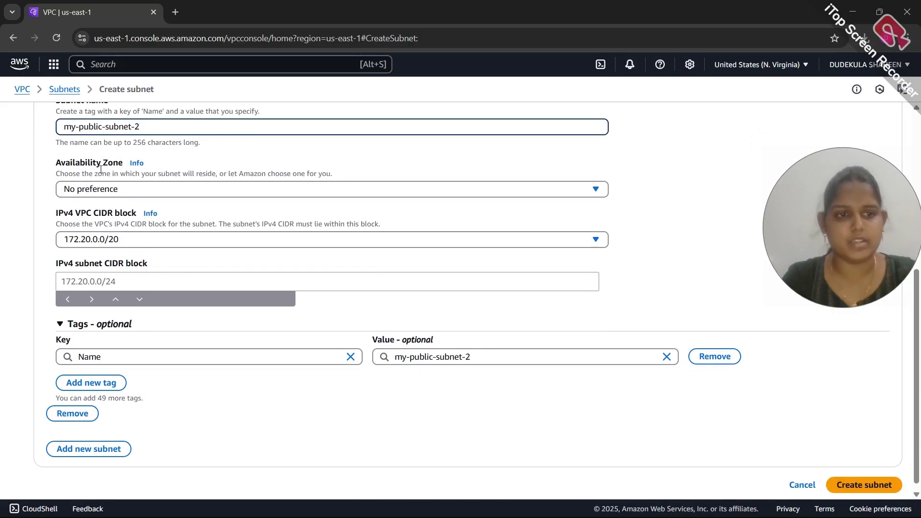
{"action": "scroll", "coordinate": [118, 202], "scroll_direction": "down", "scroll_amount": 1}
{"action": "left_click", "coordinate": [105, 267]}
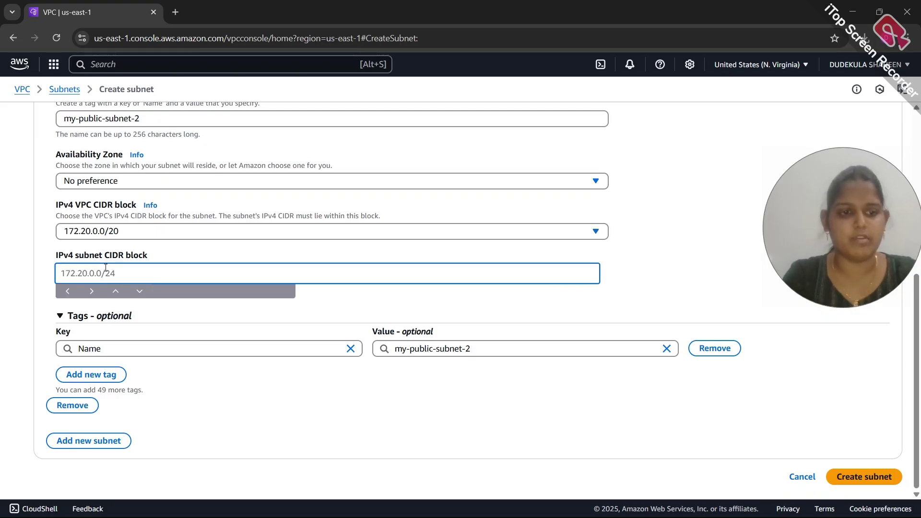
{"action": "type", "text": "172.20.2"}
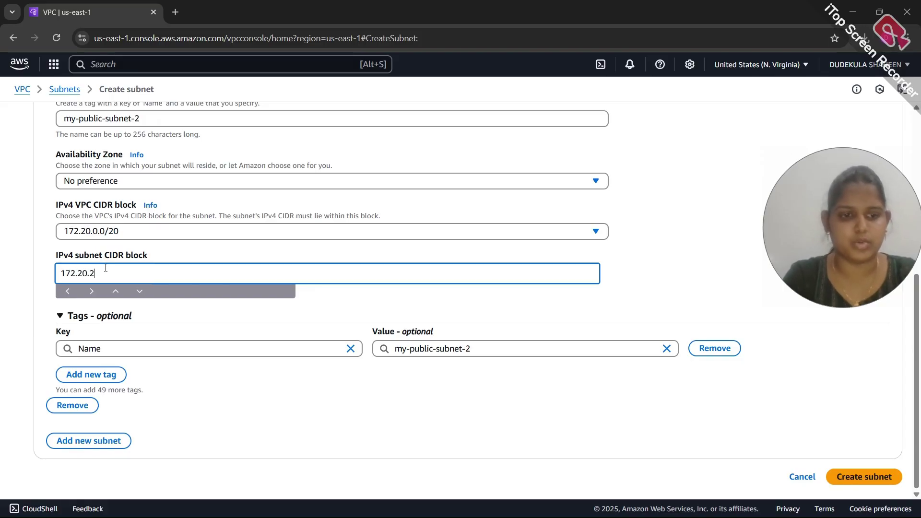
{"action": "type", "text": ".0"}
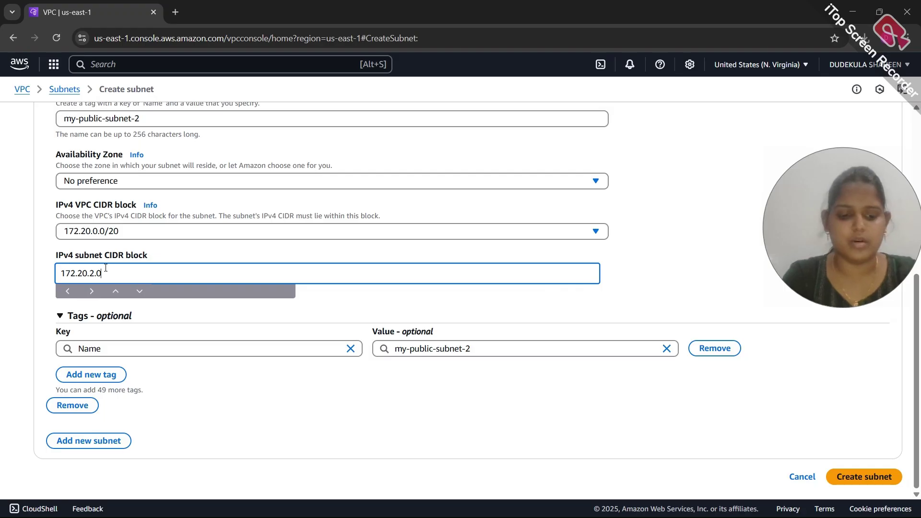
{"action": "type", "text": "/24"}
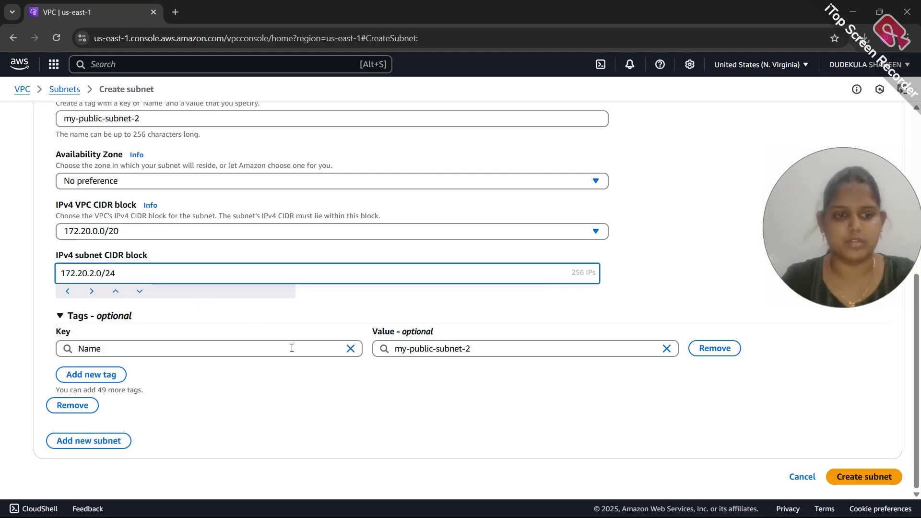
{"action": "left_click", "coordinate": [76, 437]}
Name the second subnet my-public-subnet-3 with CIDR 172.20.3.0/24
{"action": "scroll", "coordinate": [113, 251], "scroll_direction": "down", "scroll_amount": 5}
{"action": "left_click", "coordinate": [115, 267]}
{"action": "type", "text": "my-"}
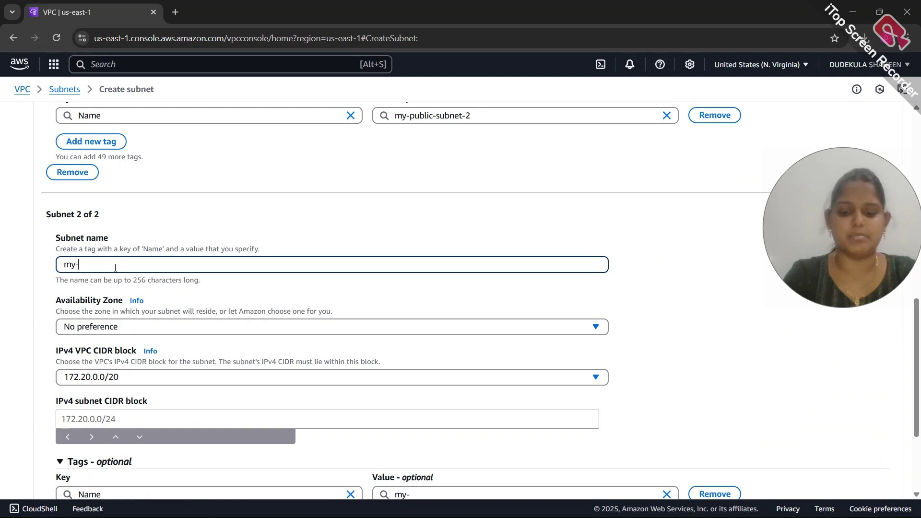
{"action": "type", "text": "public-subnet-3"}
{"action": "scroll", "coordinate": [110, 271], "scroll_direction": "down", "scroll_amount": 2}
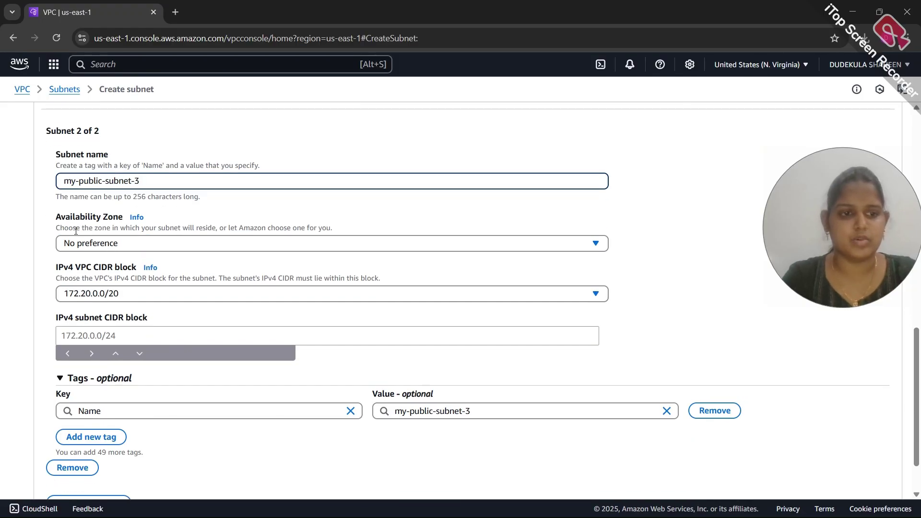
{"action": "scroll", "coordinate": [113, 247], "scroll_direction": "down", "scroll_amount": 1}
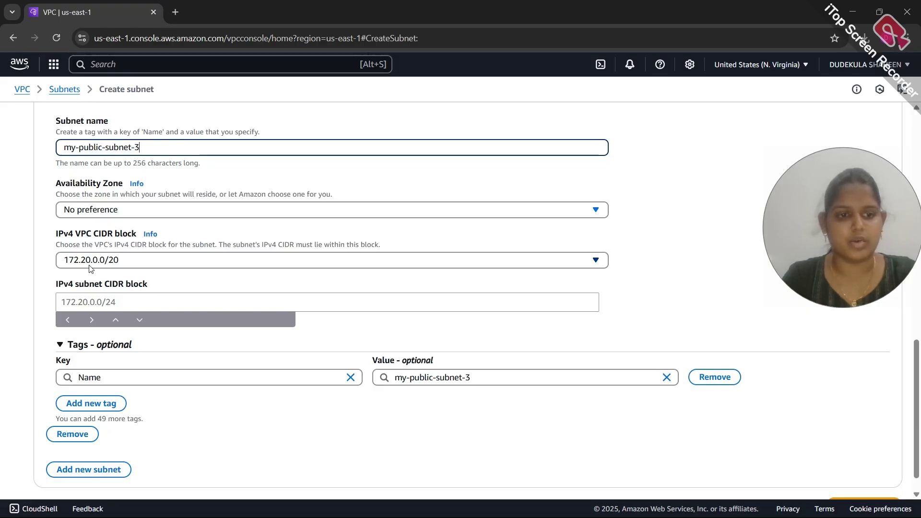
{"action": "left_click", "coordinate": [78, 307]}
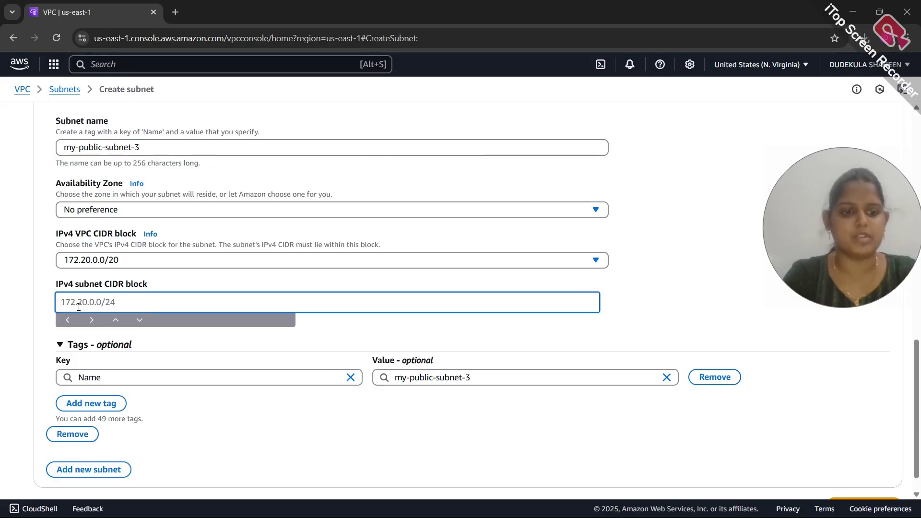
{"action": "type", "text": "17"}
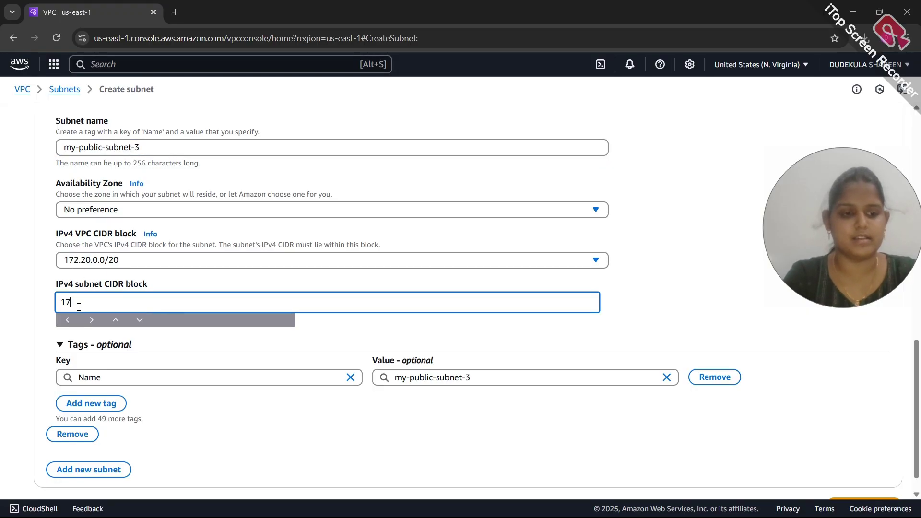
{"action": "type", "text": "2.20.23"}
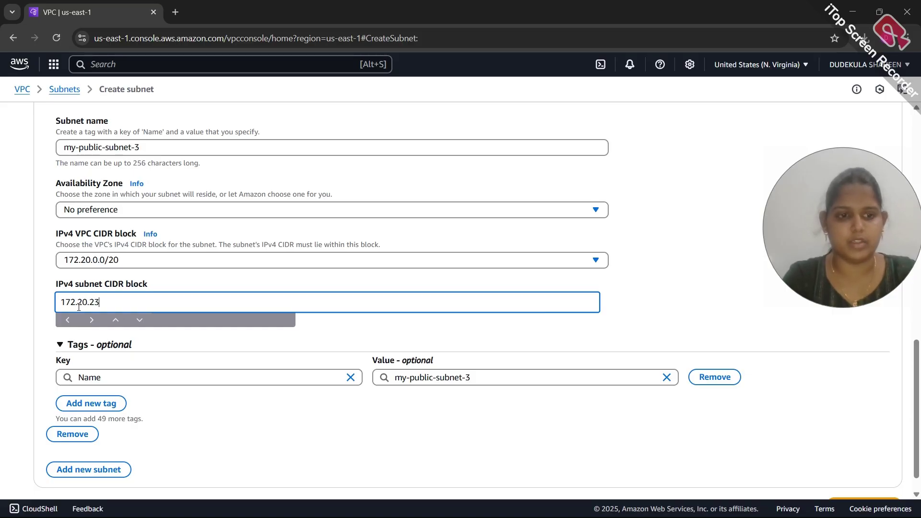
{"action": "type", "text": ".0/24"}
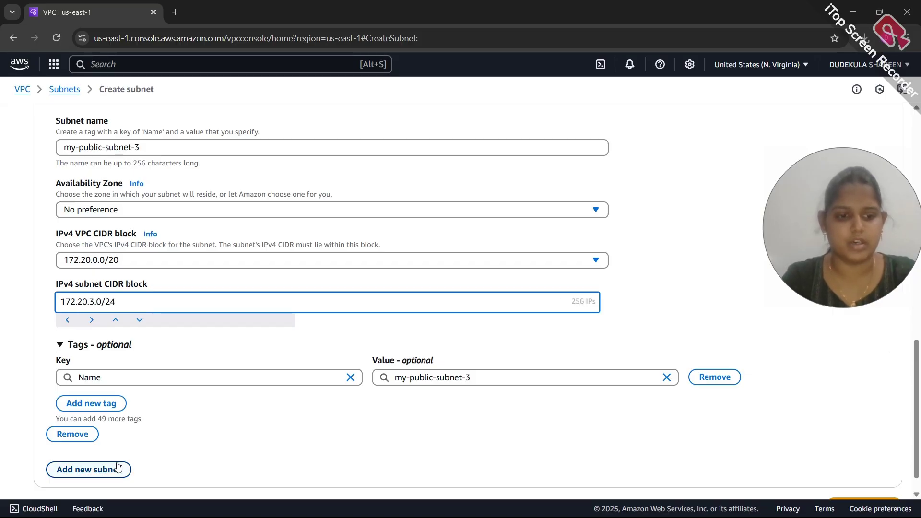
Add a third subnet entry and begin naming it my-private-app-subnet-1
{"action": "left_click", "coordinate": [89, 470]}
{"action": "scroll", "coordinate": [88, 472], "scroll_direction": "down", "scroll_amount": 4}
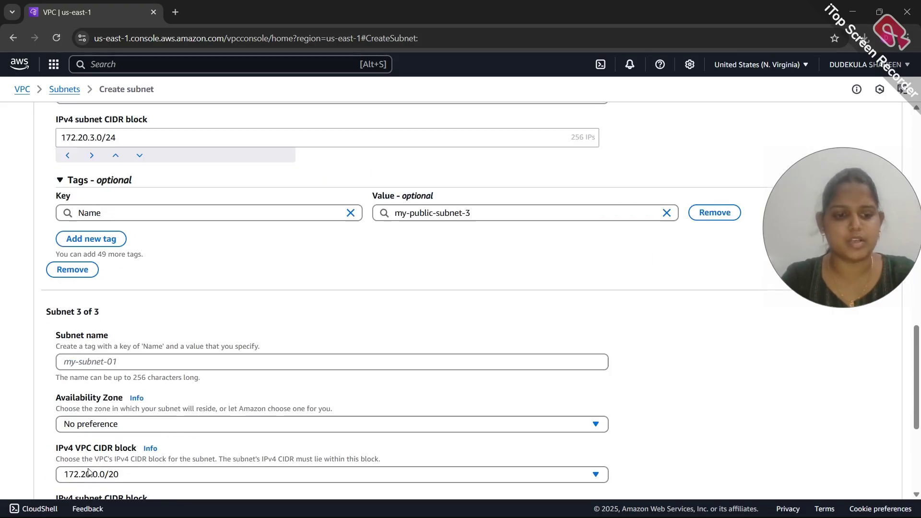
{"action": "left_click", "coordinate": [87, 344]}
{"action": "type", "text": "my-public"}
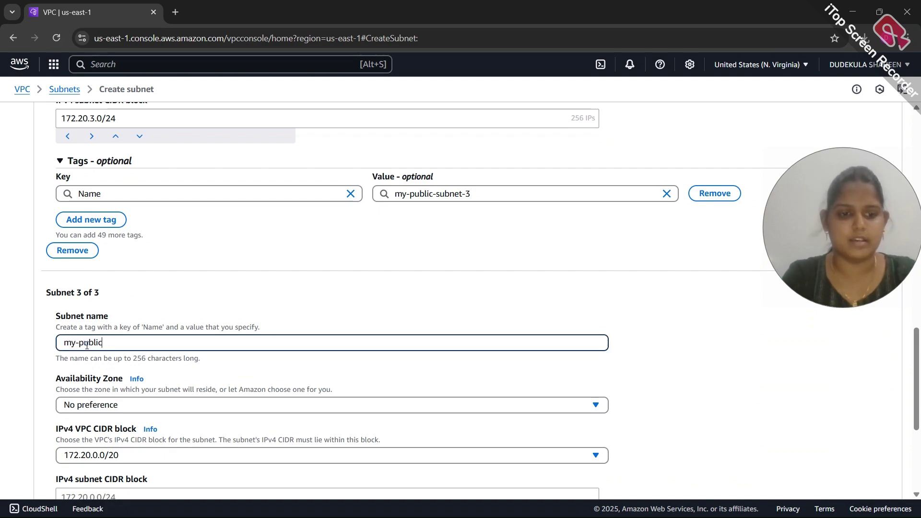
{"action": "key", "text": "BackSpace"}
{"action": "key", "text": "BackSpace"}
{"action": "key", "text": "BackSpace"}
{"action": "key", "text": "BackSpace"}
{"action": "key", "text": "BackSpace"}
{"action": "type", "text": "rivate a"}
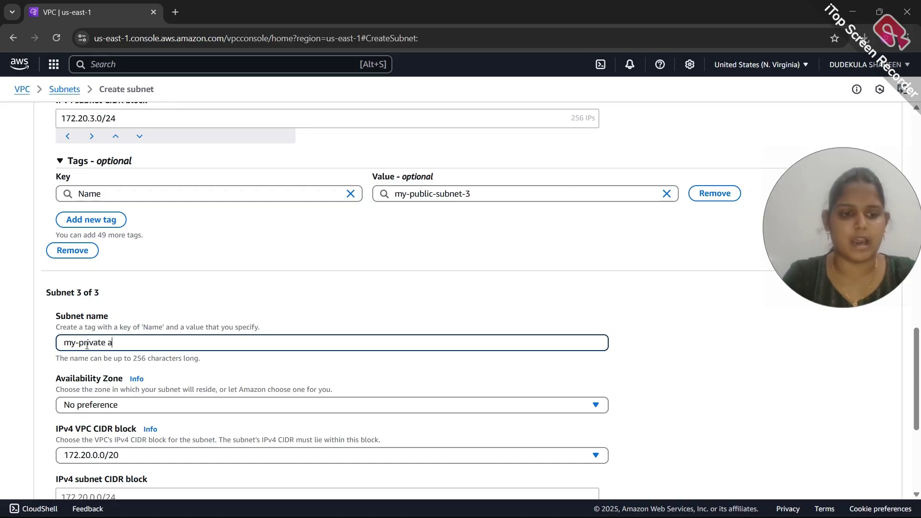
{"action": "key", "text": "BackSpace"}
{"action": "key", "text": "BackSpace"}
{"action": "type", "text": "-ap"}
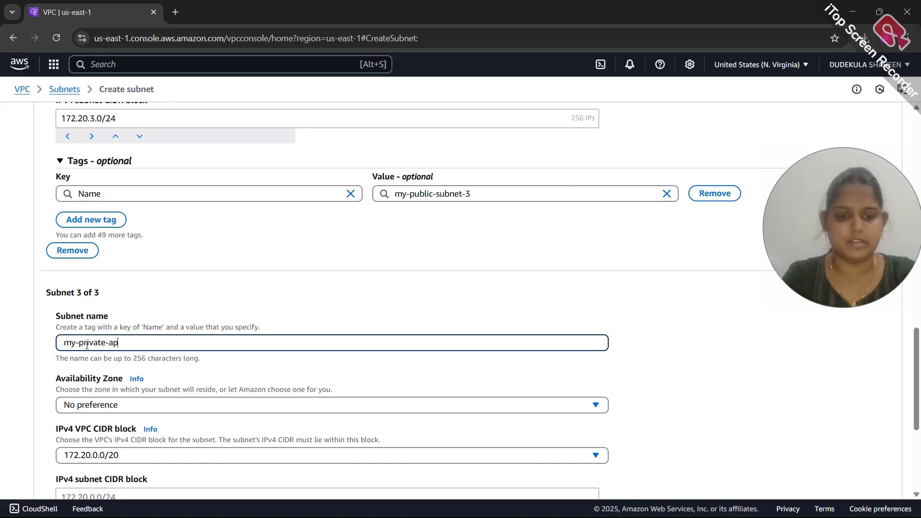
{"action": "type", "text": "p-subnet-1"}
Give my-private-app-subnet-1 CIDR 172.20.4.0/24 and add a fourth subnet entry
{"action": "scroll", "coordinate": [86, 345], "scroll_direction": "down", "scroll_amount": 3}
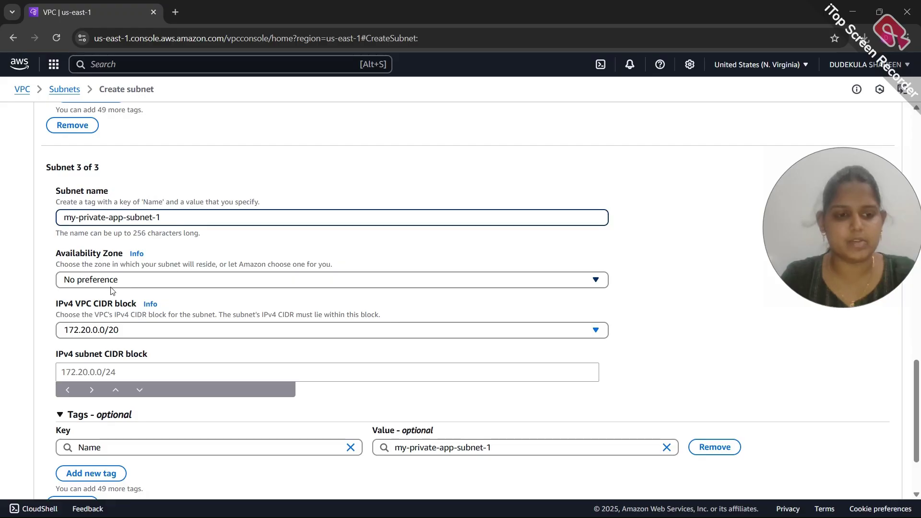
{"action": "scroll", "coordinate": [108, 295], "scroll_direction": "down", "scroll_amount": 2}
{"action": "left_click", "coordinate": [99, 292]}
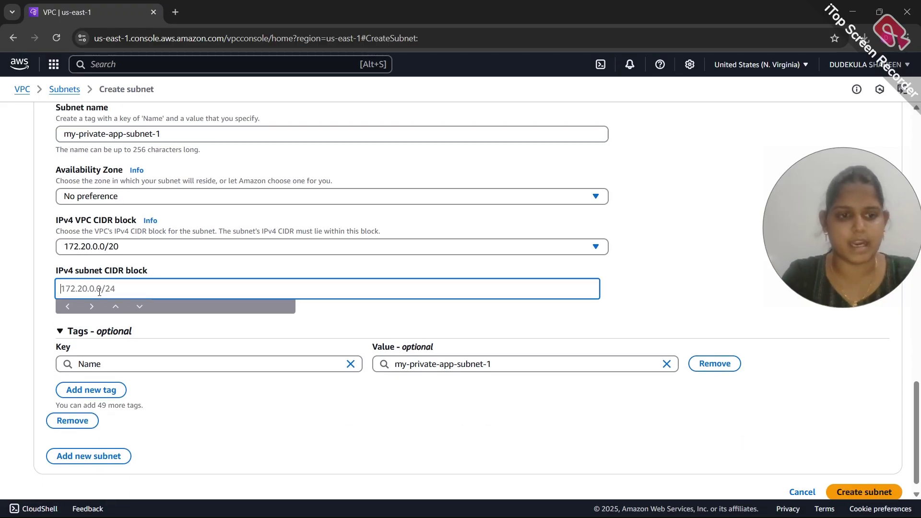
{"action": "type", "text": "172"}
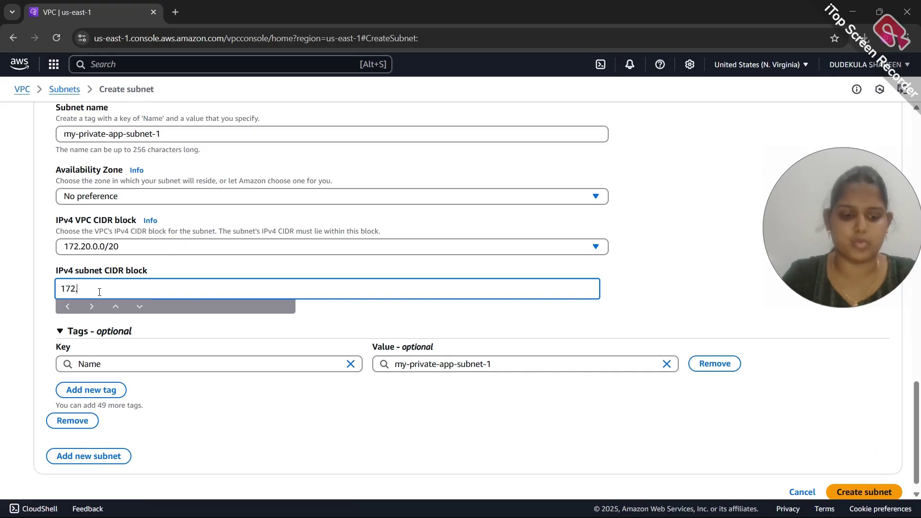
{"action": "type", "text": ".20"}
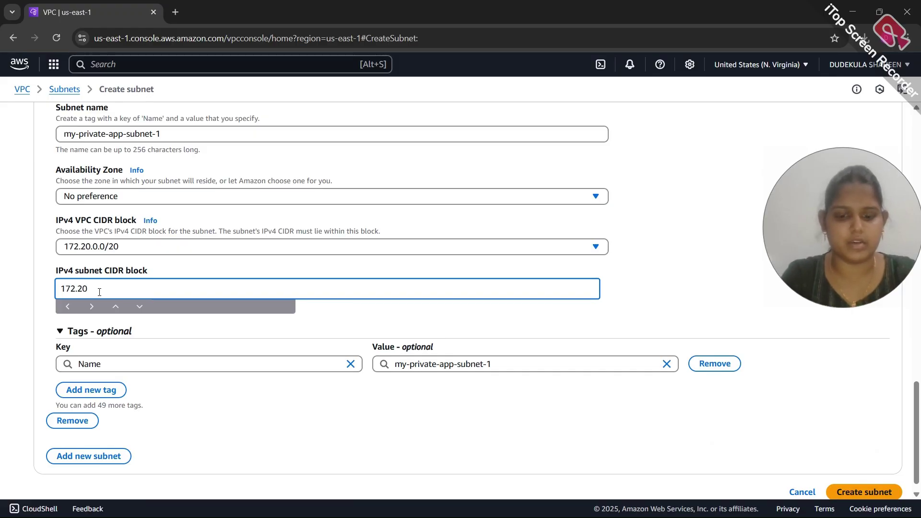
{"action": "type", "text": ".4.0"}
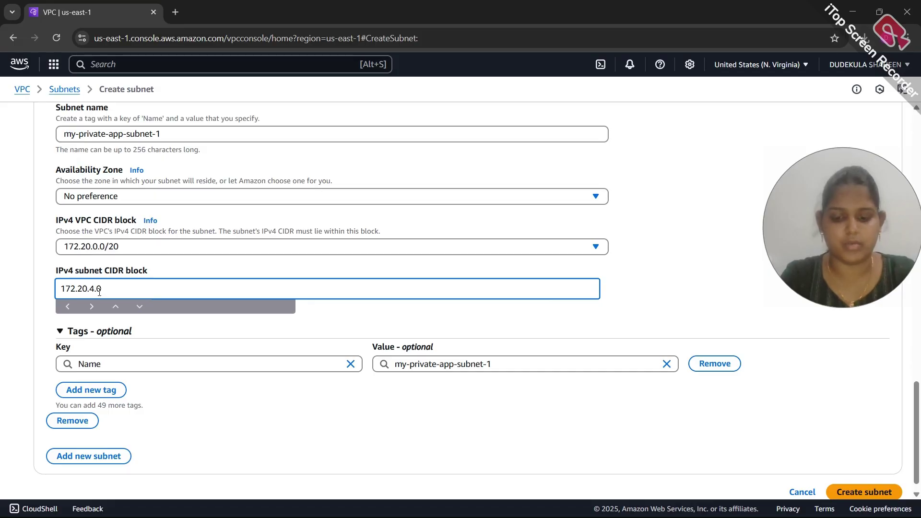
{"action": "type", "text": "/24"}
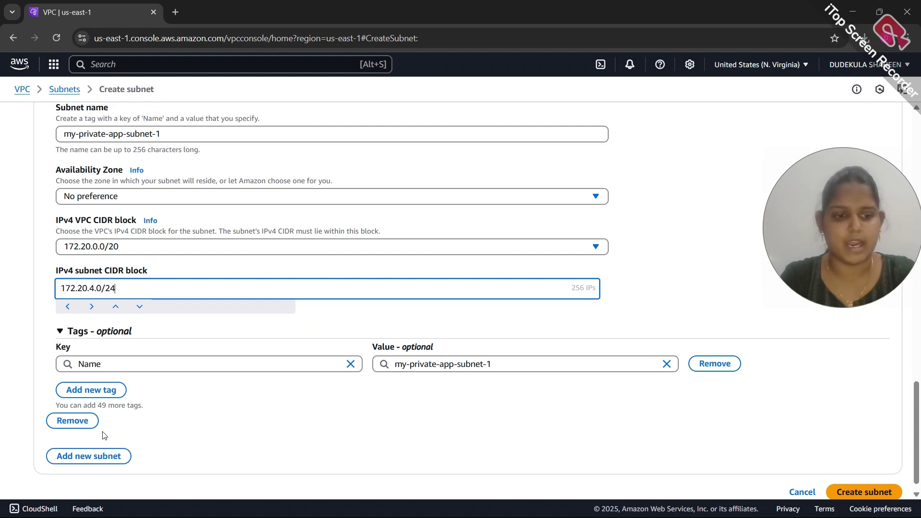
{"action": "left_click", "coordinate": [96, 456]}
Define the fourth subnet as my-private-app-subnet-2 with 172.20.5.0/24, then add a fifth entry
{"action": "scroll", "coordinate": [95, 461], "scroll_direction": "down", "scroll_amount": 5}
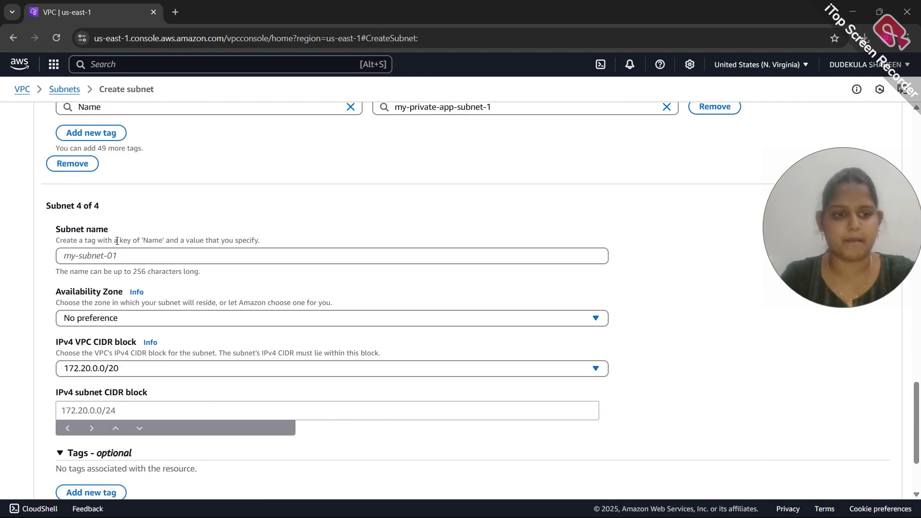
{"action": "left_click", "coordinate": [118, 258]}
{"action": "type", "text": "my-"}
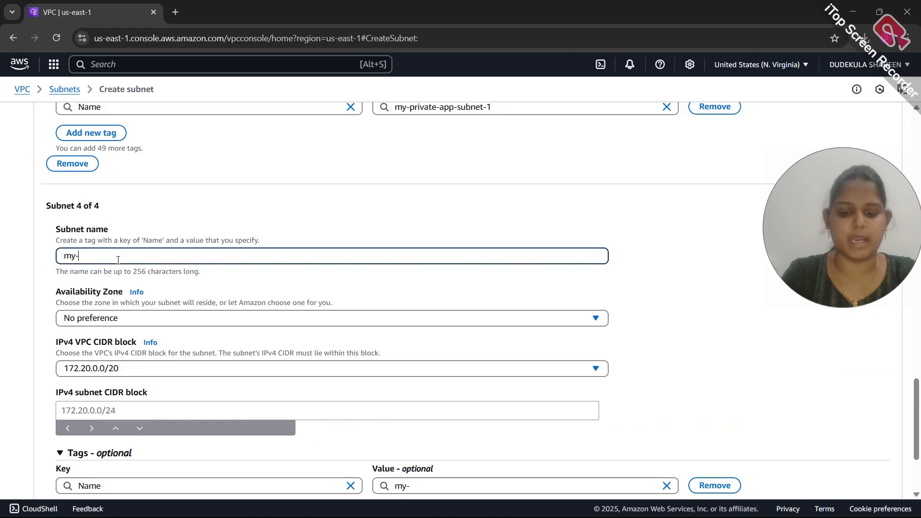
{"action": "type", "text": "priv"}
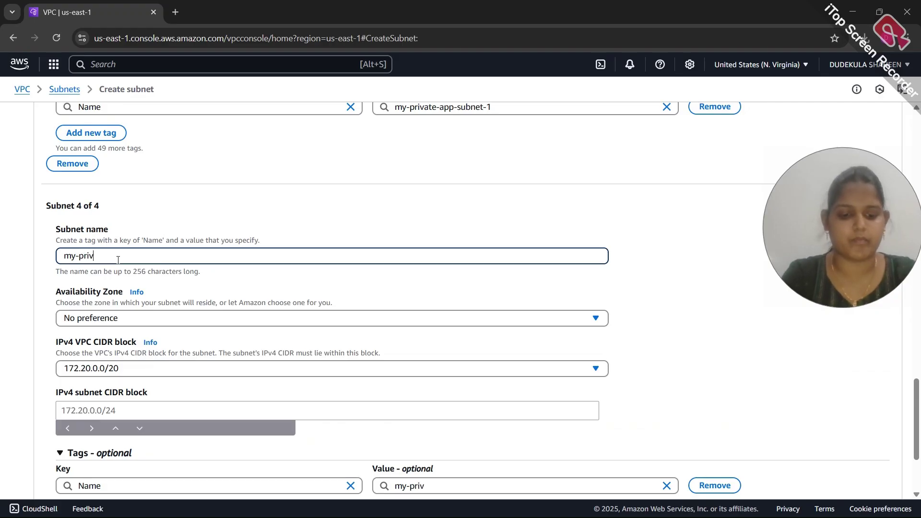
{"action": "type", "text": "ate-app-subnet-2"}
{"action": "scroll", "coordinate": [121, 385], "scroll_direction": "down", "scroll_amount": 2}
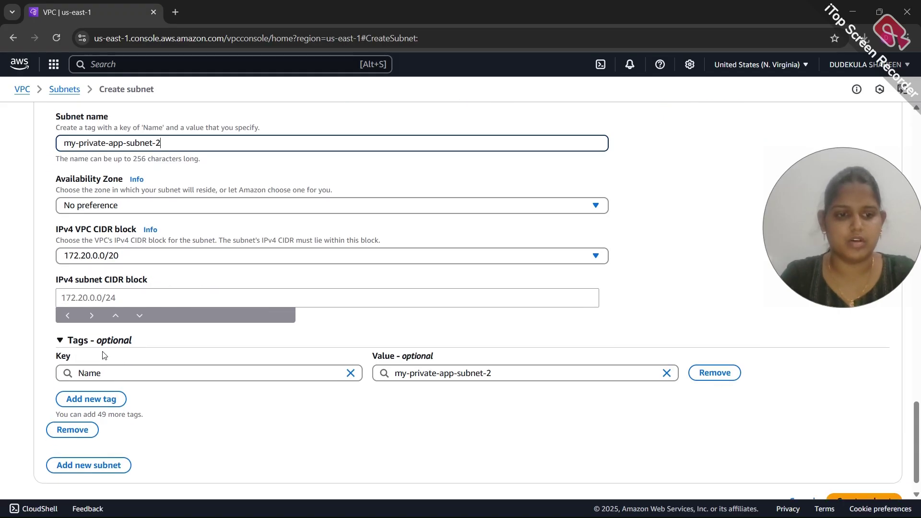
{"action": "left_click", "coordinate": [87, 296]}
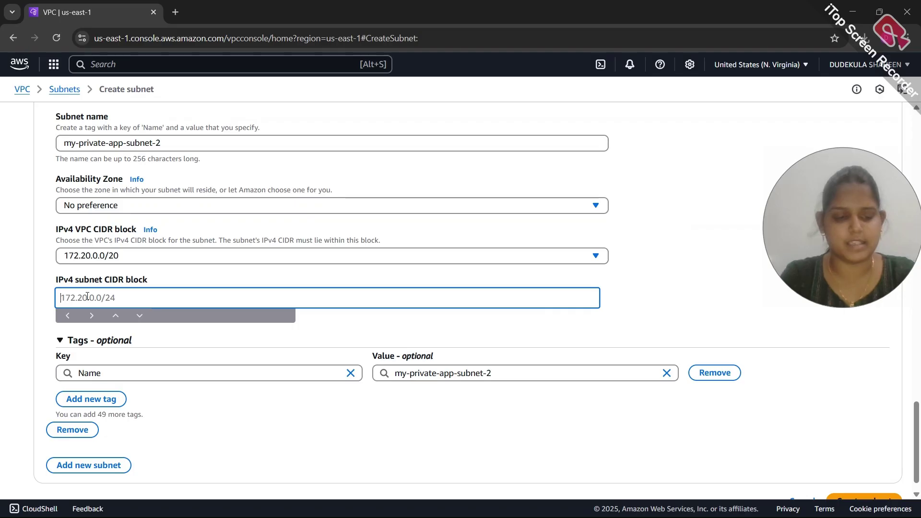
{"action": "type", "text": "172.20.5.0"}
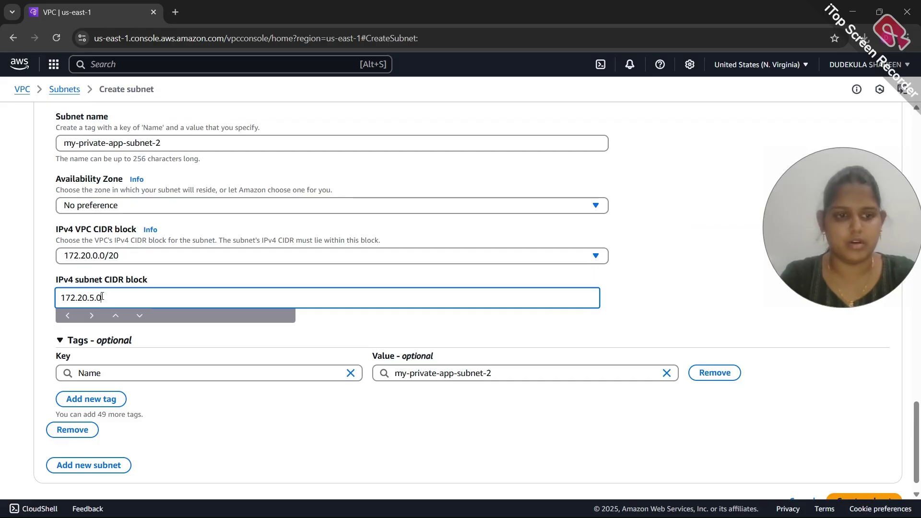
{"action": "type", "text": "/24"}
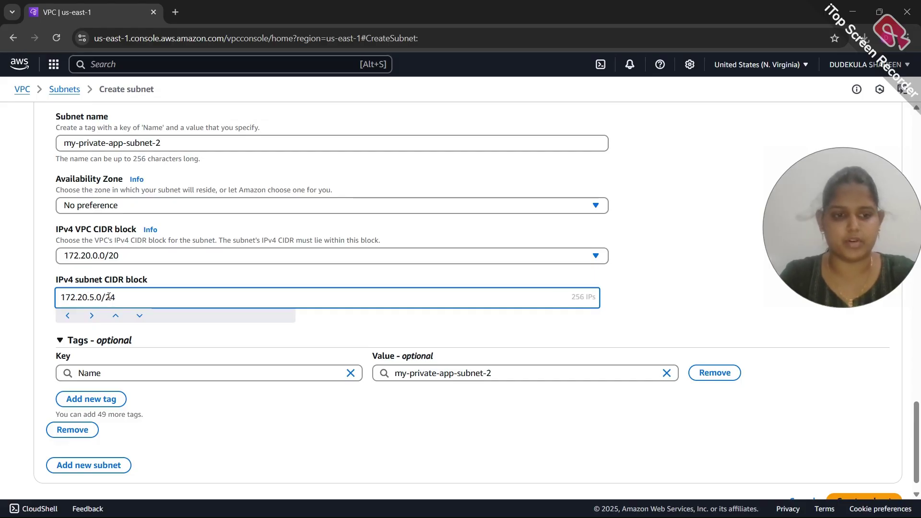
{"action": "left_click", "coordinate": [107, 463]}
Define the fifth subnet as my-private-app-subnet-3 with CIDR 172.20.6.0/24 and add a sixth entry
{"action": "scroll", "coordinate": [130, 422], "scroll_direction": "down", "scroll_amount": 5}
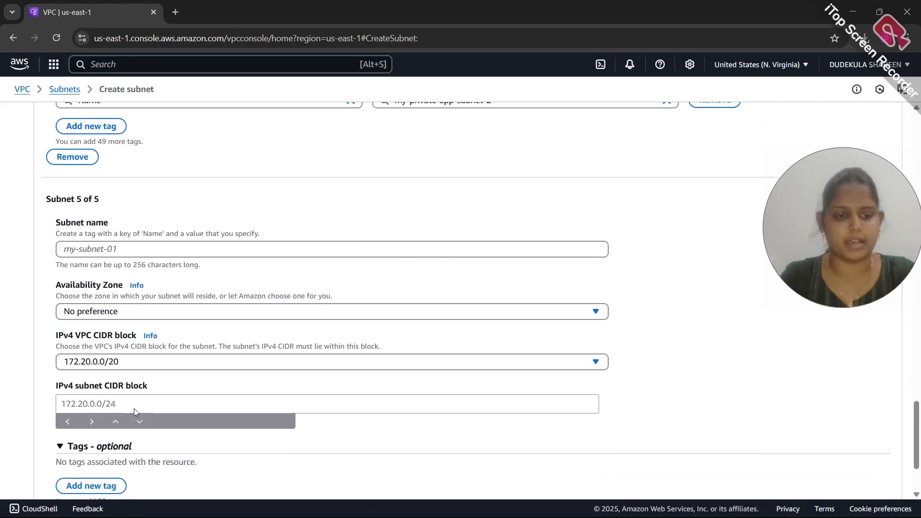
{"action": "left_click", "coordinate": [116, 253]}
{"action": "type", "text": "m"}
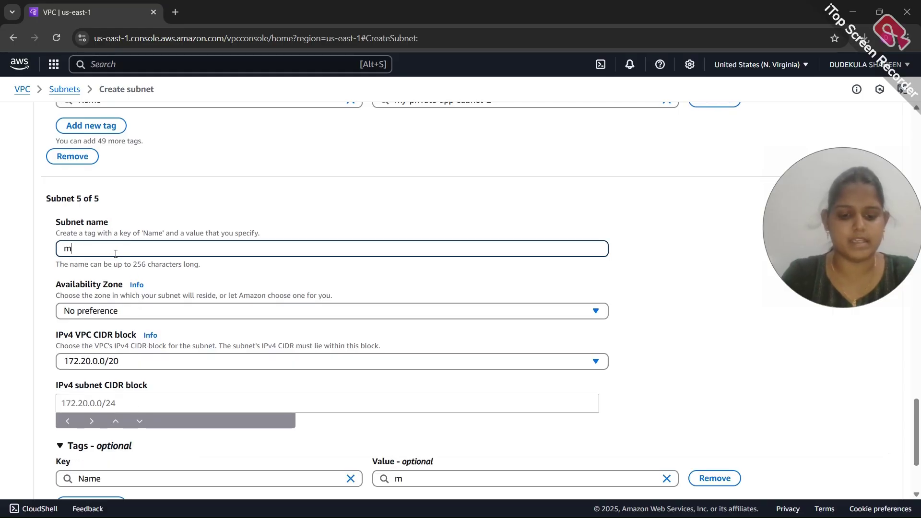
{"action": "type", "text": "y-private"}
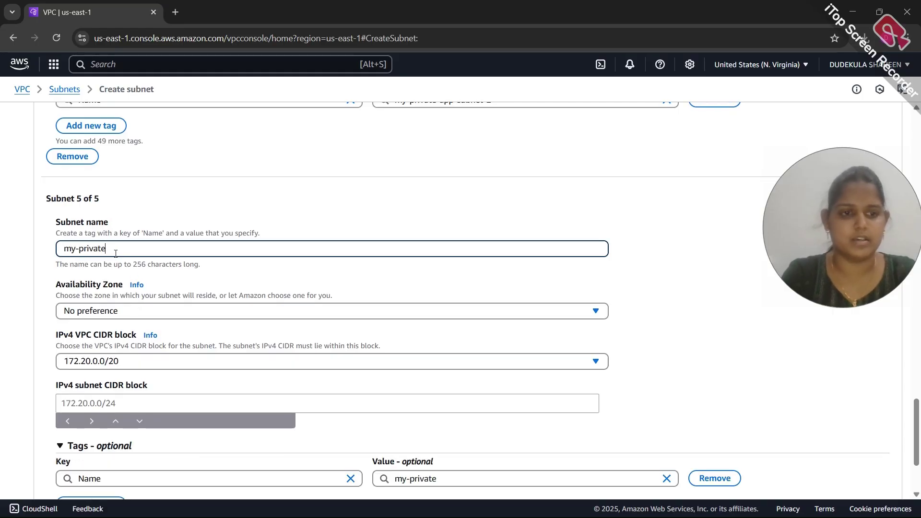
{"action": "type", "text": "-app-s"}
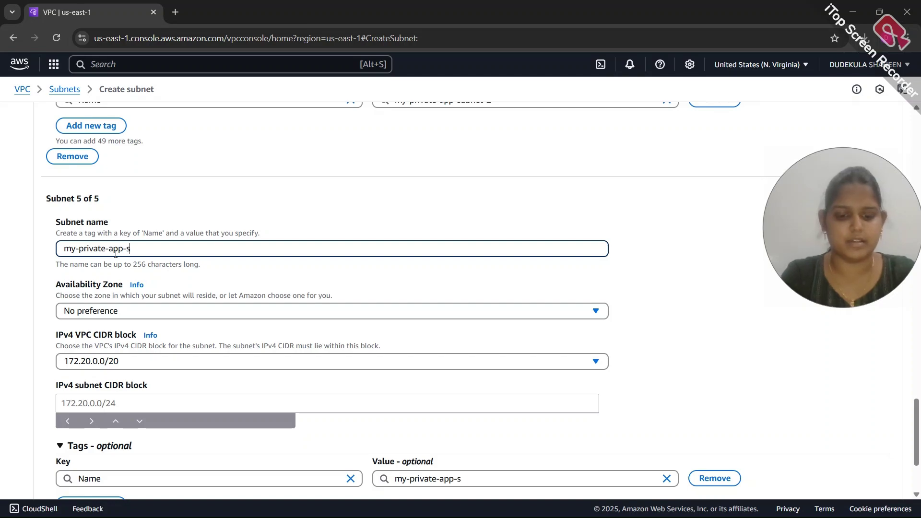
{"action": "type", "text": "ubnet-3"}
{"action": "scroll", "coordinate": [115, 253], "scroll_direction": "down", "scroll_amount": 3}
{"action": "left_click", "coordinate": [105, 272]}
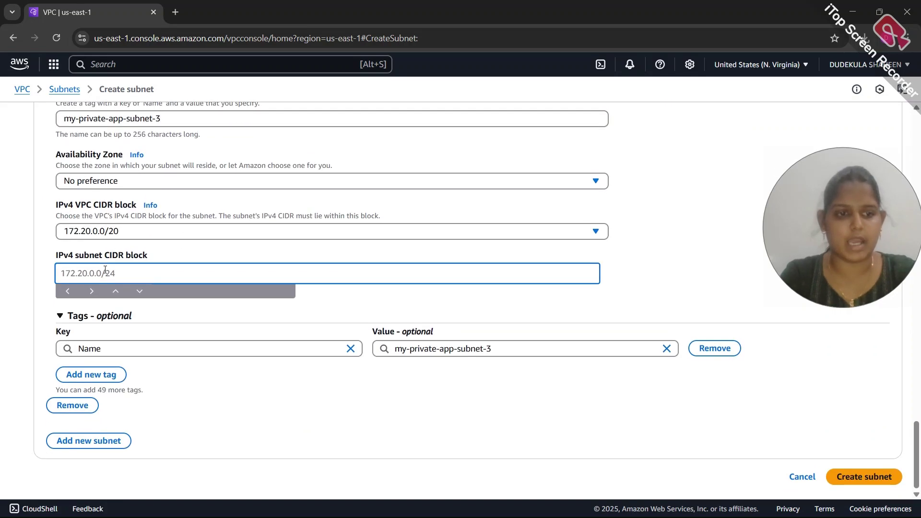
{"action": "type", "text": "172"}
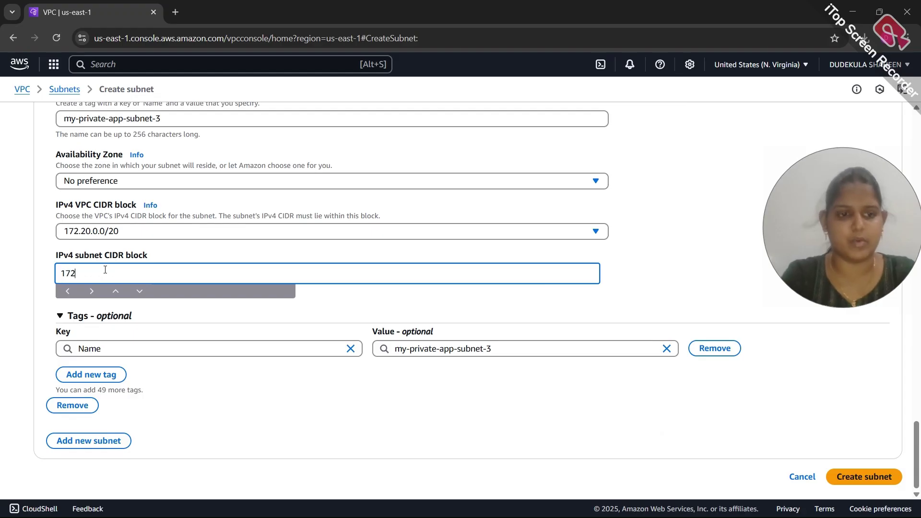
{"action": "type", "text": ".20."}
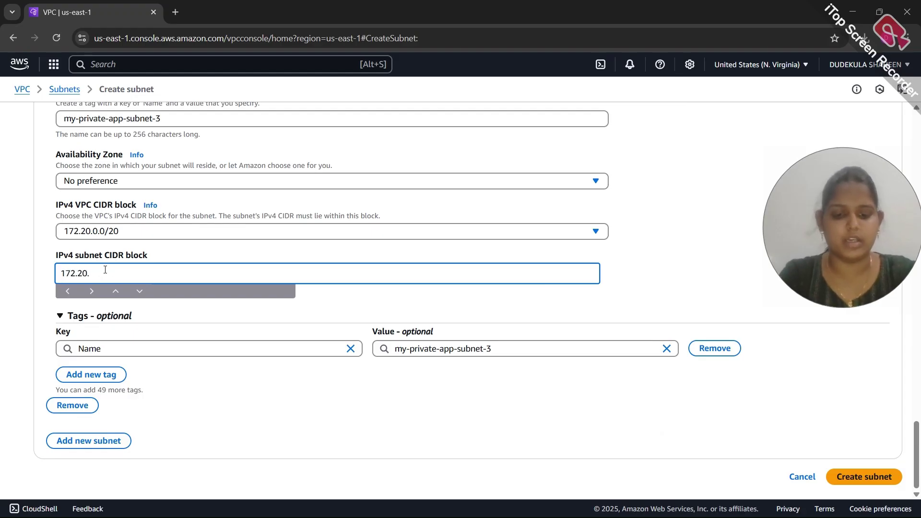
{"action": "scroll", "coordinate": [105, 271], "scroll_direction": "up", "scroll_amount": 7}
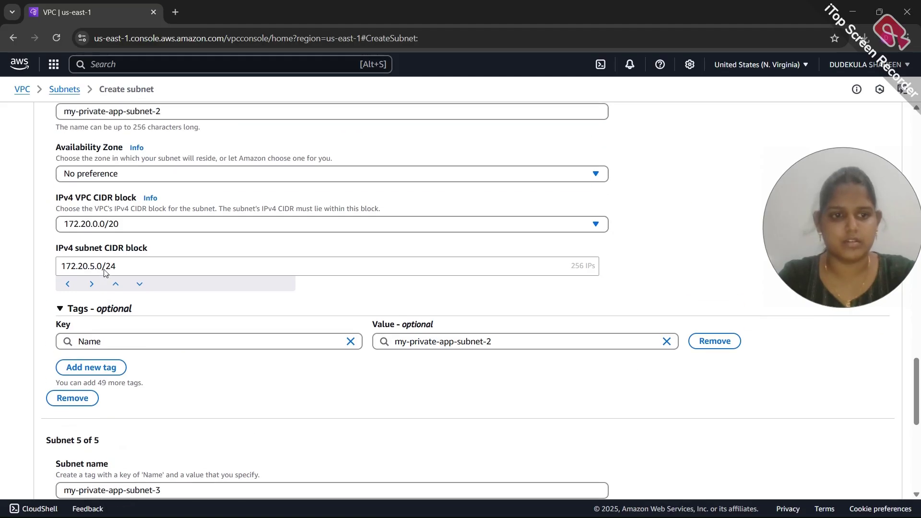
{"action": "scroll", "coordinate": [105, 271], "scroll_direction": "down", "scroll_amount": 7}
{"action": "type", "text": ".6.0/24"}
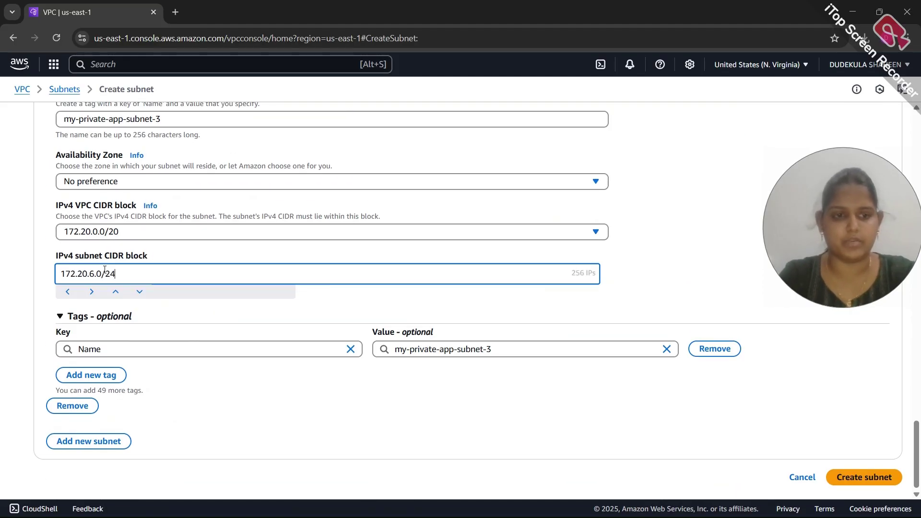
{"action": "left_click", "coordinate": [106, 442]}
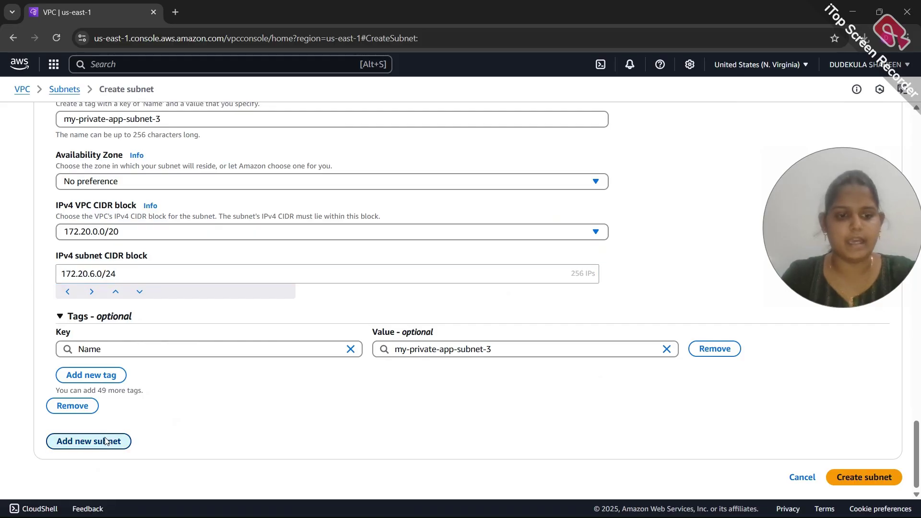
Name the sixth subnet my-public-db-1 with CIDR 172.20.7.0/24, then add a seventh entry
{"action": "left_click", "coordinate": [94, 194]}
{"action": "type", "text": "my-"}
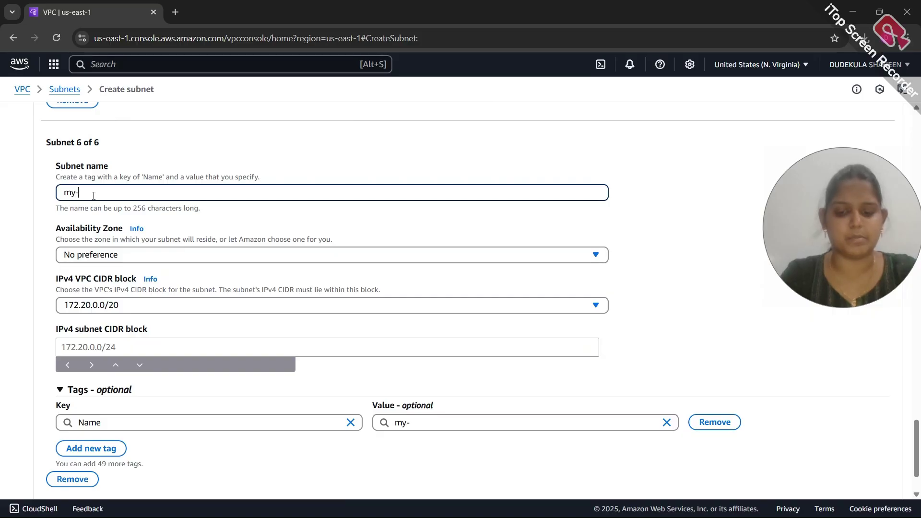
{"action": "type", "text": "public"}
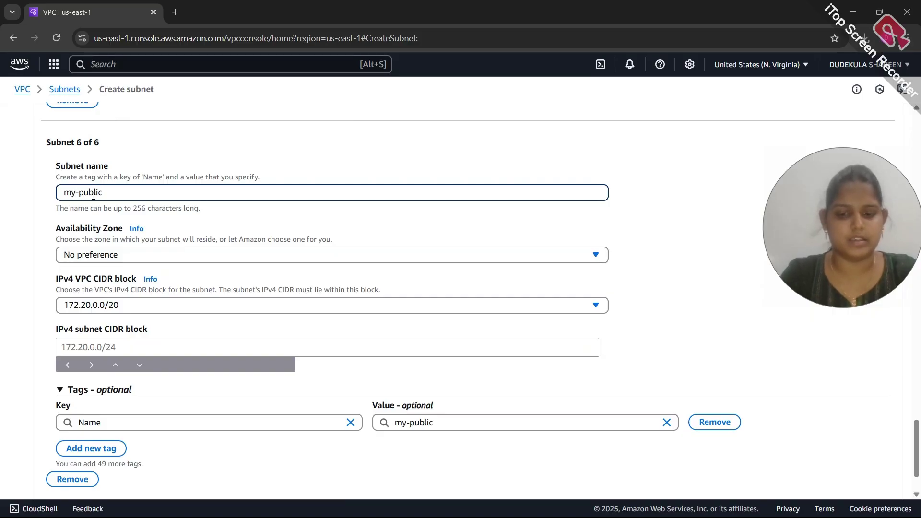
{"action": "type", "text": "-db-1"}
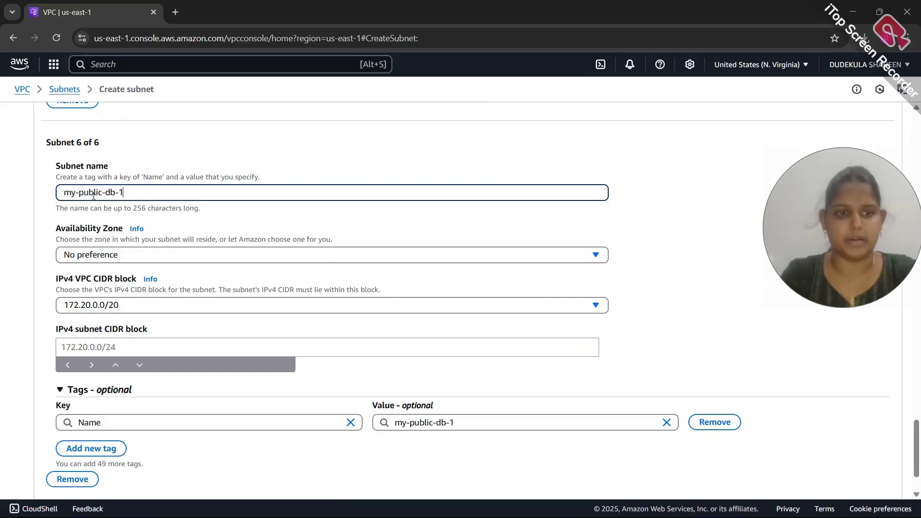
{"action": "left_click", "coordinate": [94, 353]}
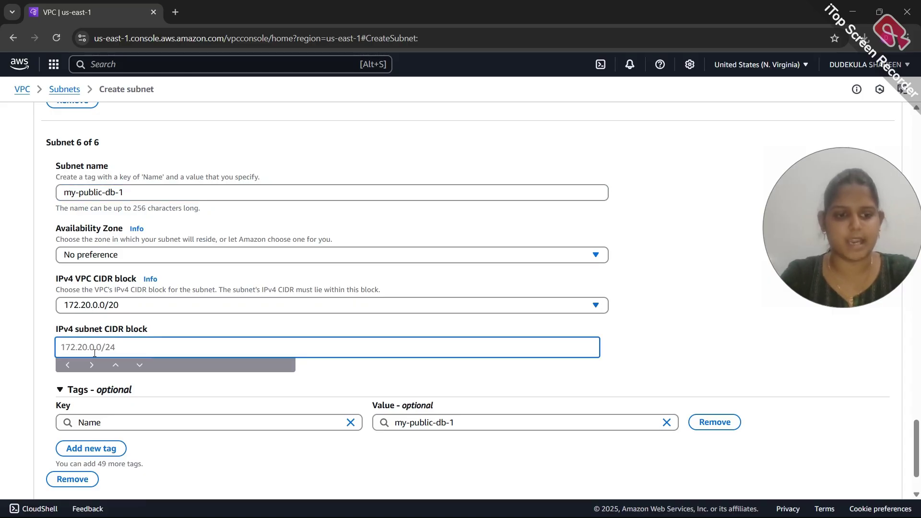
{"action": "type", "text": "172"}
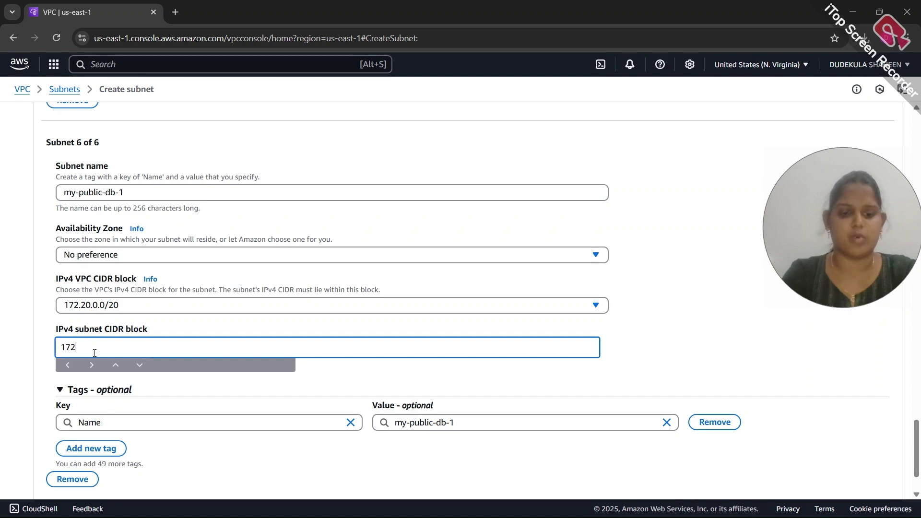
{"action": "type", "text": ".20"}
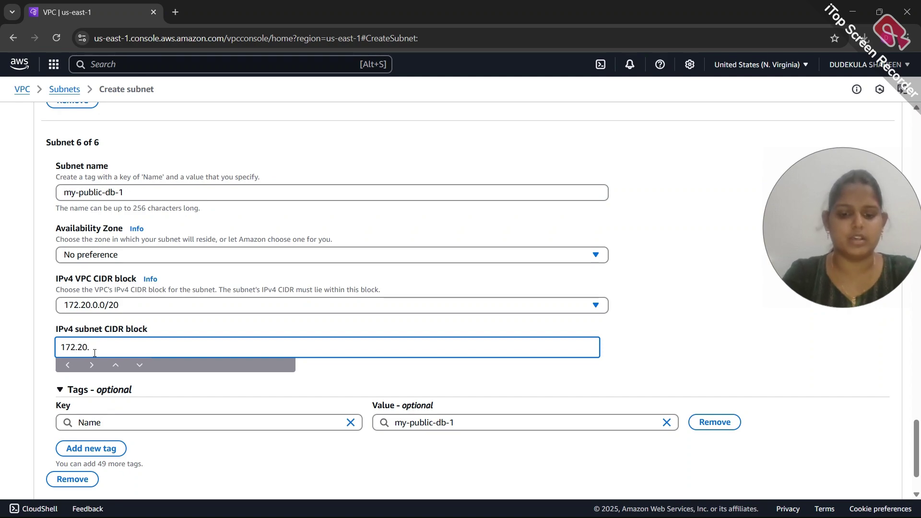
{"action": "type", "text": ".7.0/24"}
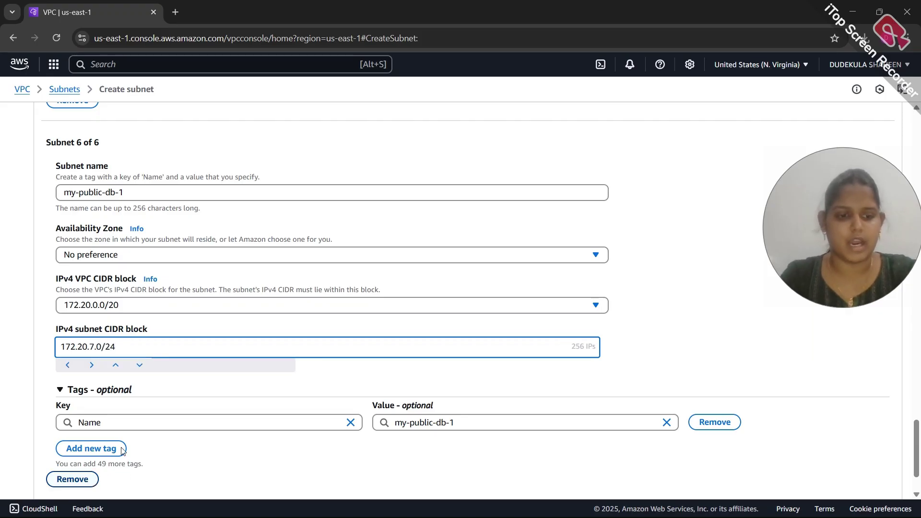
{"action": "scroll", "coordinate": [72, 478], "scroll_direction": "down", "scroll_amount": 2}
{"action": "left_click", "coordinate": [80, 446]}
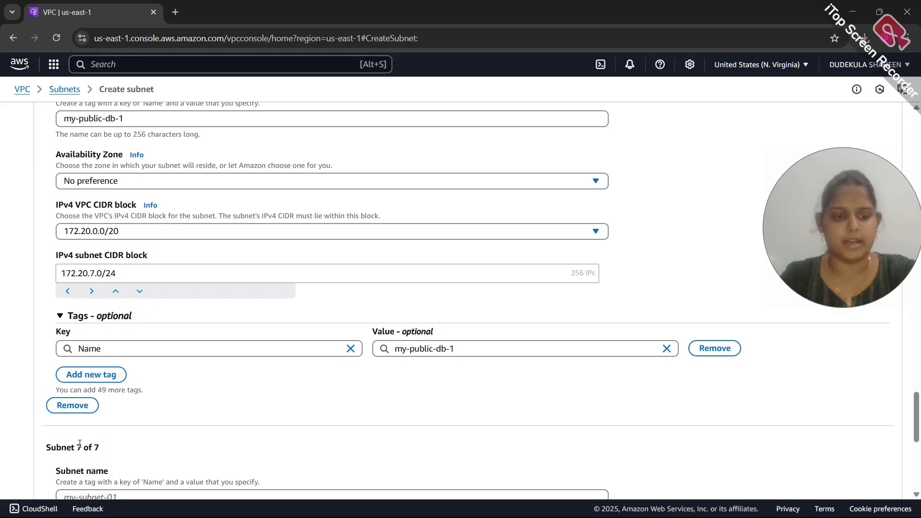
Define the seventh subnet as my-public-db-2 with CIDR 172.20.8.0/24 and add an eighth entry
{"action": "scroll", "coordinate": [80, 447], "scroll_direction": "down", "scroll_amount": 4}
{"action": "left_click", "coordinate": [106, 321]}
{"action": "type", "text": "m"}
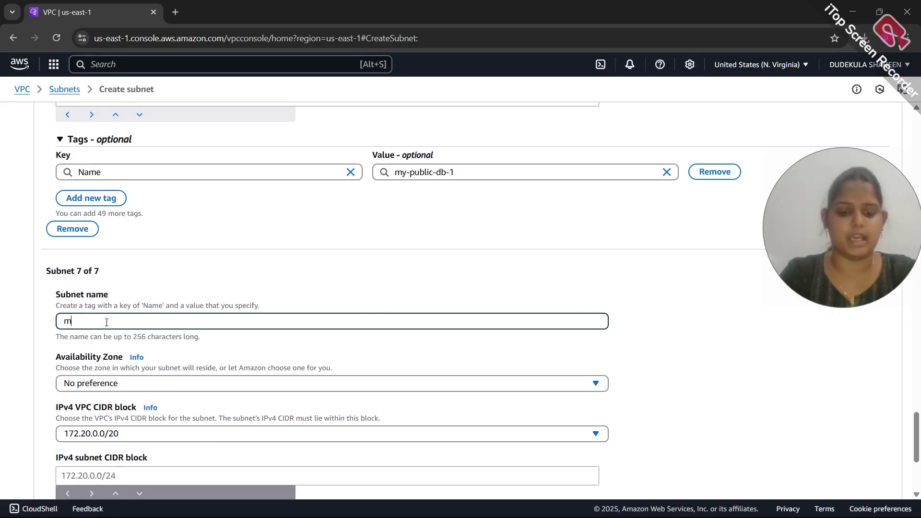
{"action": "type", "text": "y-public"}
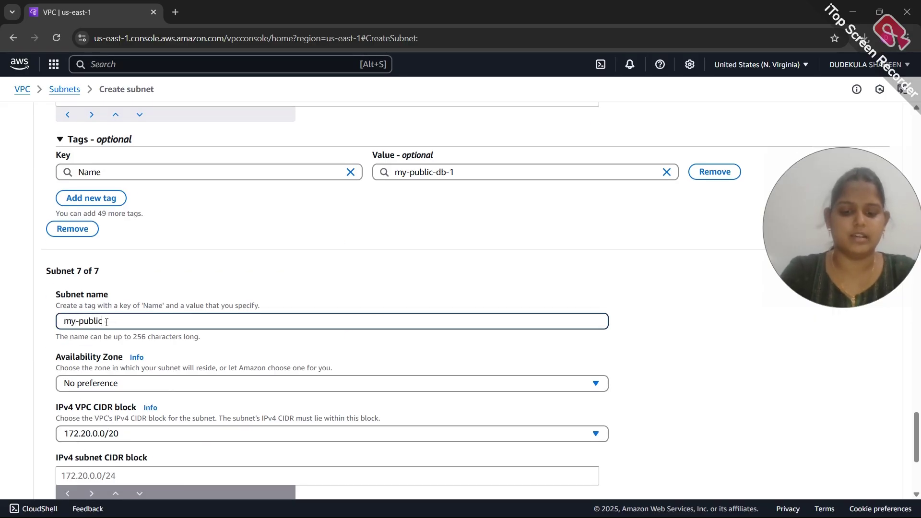
{"action": "type", "text": "-db-2"}
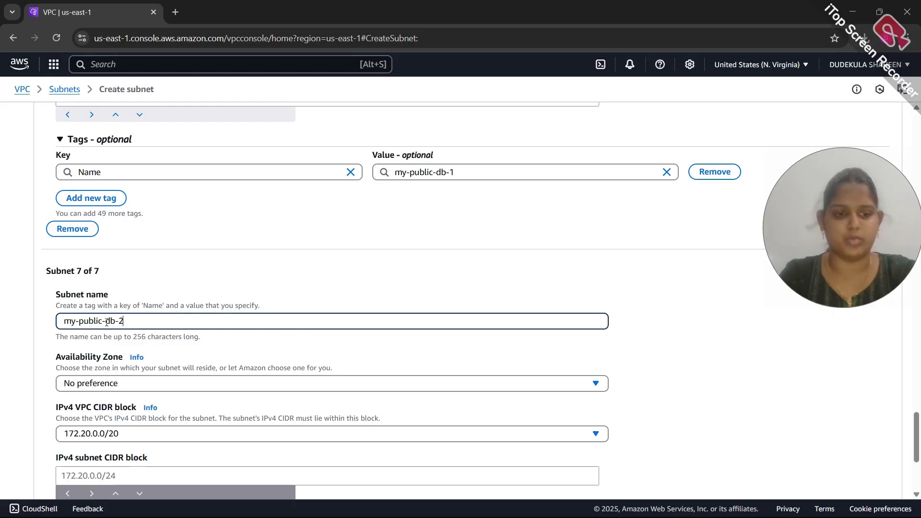
{"action": "scroll", "coordinate": [106, 322], "scroll_direction": "down", "scroll_amount": 1}
{"action": "scroll", "coordinate": [106, 322], "scroll_direction": "down", "scroll_amount": 1}
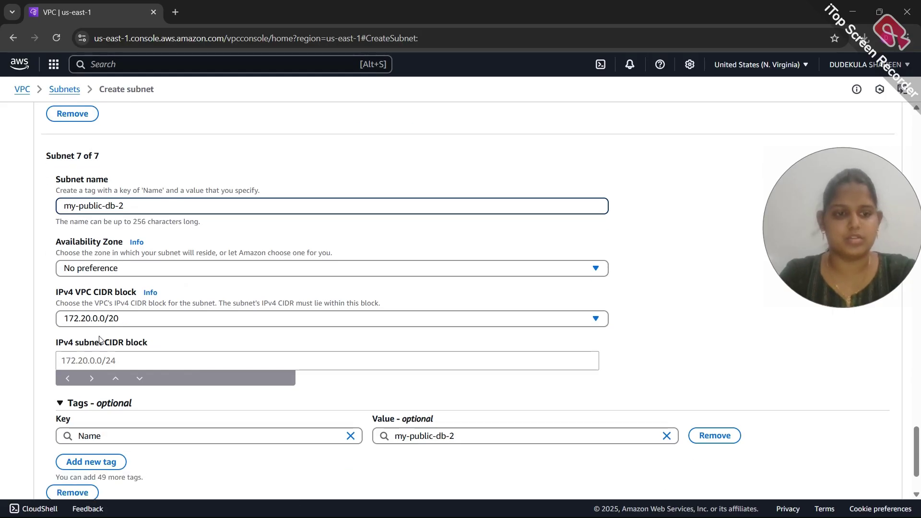
{"action": "left_click", "coordinate": [98, 364]}
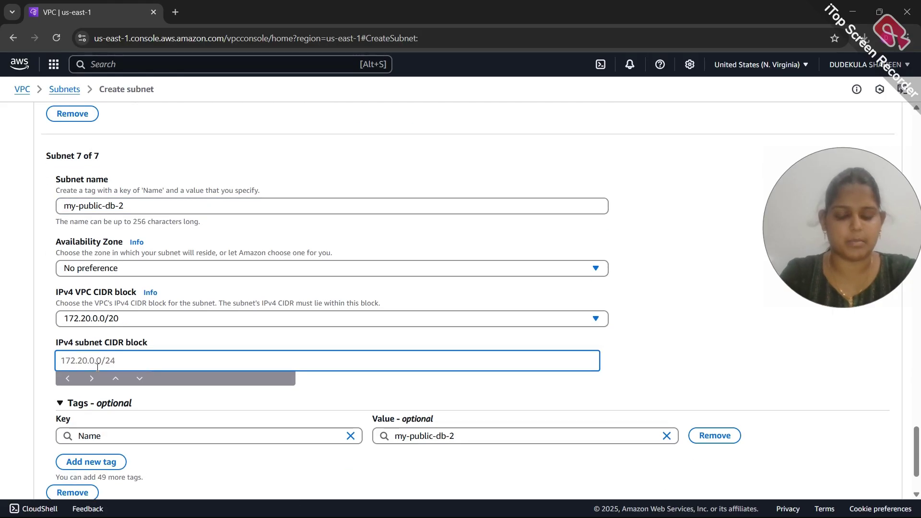
{"action": "type", "text": "172.20.8.0/2"}
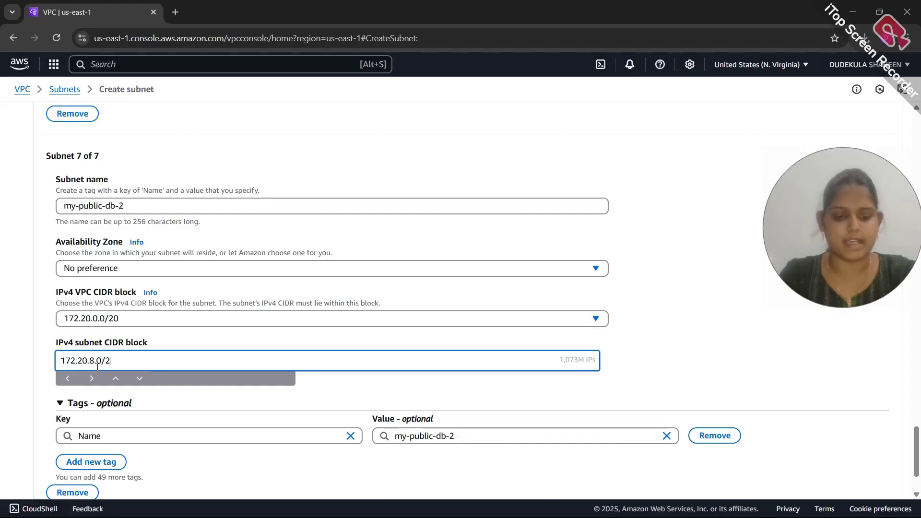
{"action": "type", "text": "4"}
{"action": "scroll", "coordinate": [106, 421], "scroll_direction": "down", "scroll_amount": 2}
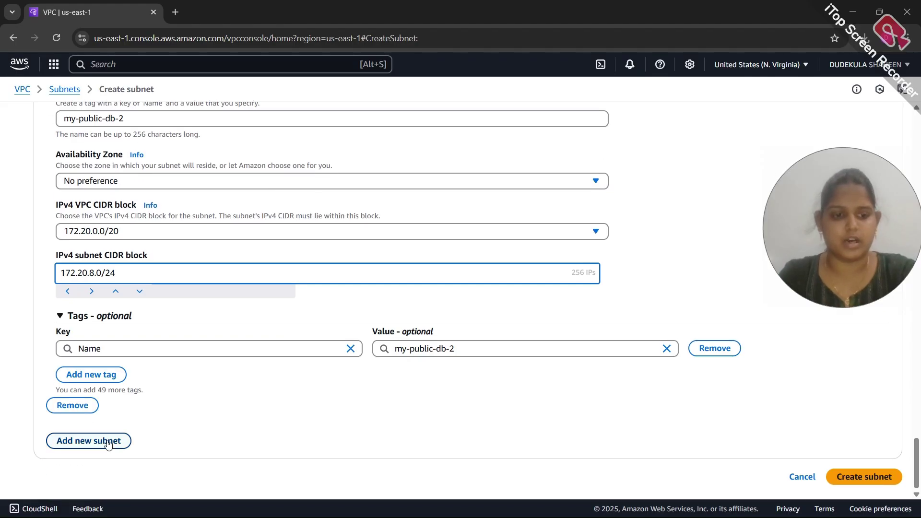
{"action": "left_click", "coordinate": [108, 444]}
Name the eighth subnet my-public-db-3 with 172.20.9.0/24 and create all eight subnets
{"action": "scroll", "coordinate": [107, 443], "scroll_direction": "down", "scroll_amount": 3}
{"action": "left_click", "coordinate": [91, 339]}
{"action": "type", "text": "my-public-db-3"}
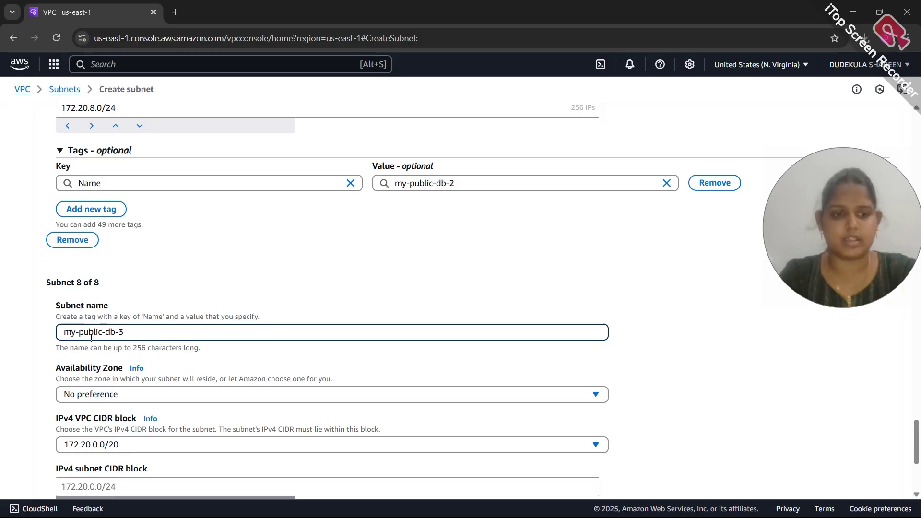
{"action": "scroll", "coordinate": [111, 403], "scroll_direction": "down", "scroll_amount": 1}
{"action": "scroll", "coordinate": [111, 403], "scroll_direction": "down", "scroll_amount": 2}
{"action": "left_click", "coordinate": [87, 372]}
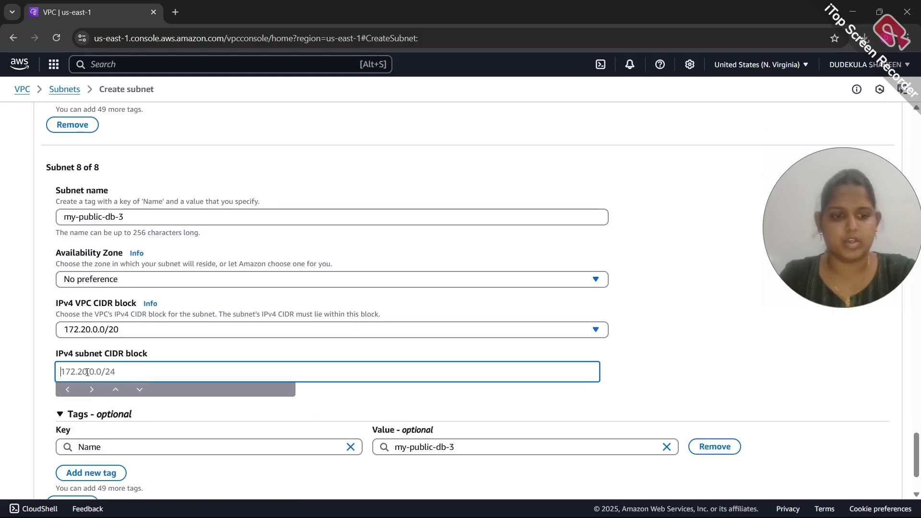
{"action": "type", "text": "1"}
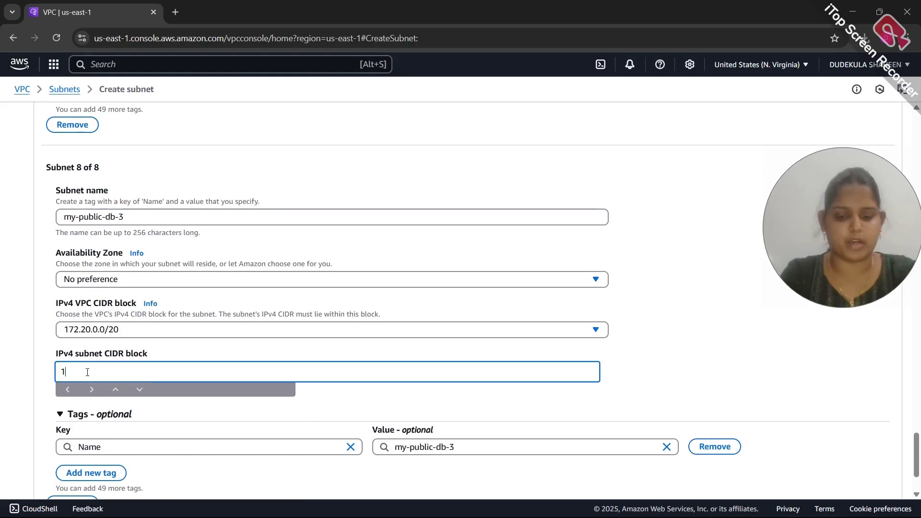
{"action": "type", "text": "72.20"}
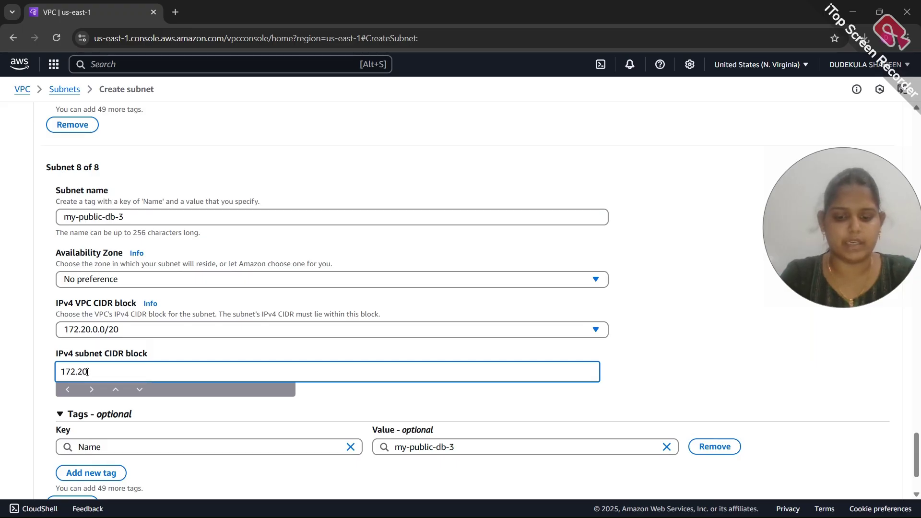
{"action": "type", "text": ".9.0"}
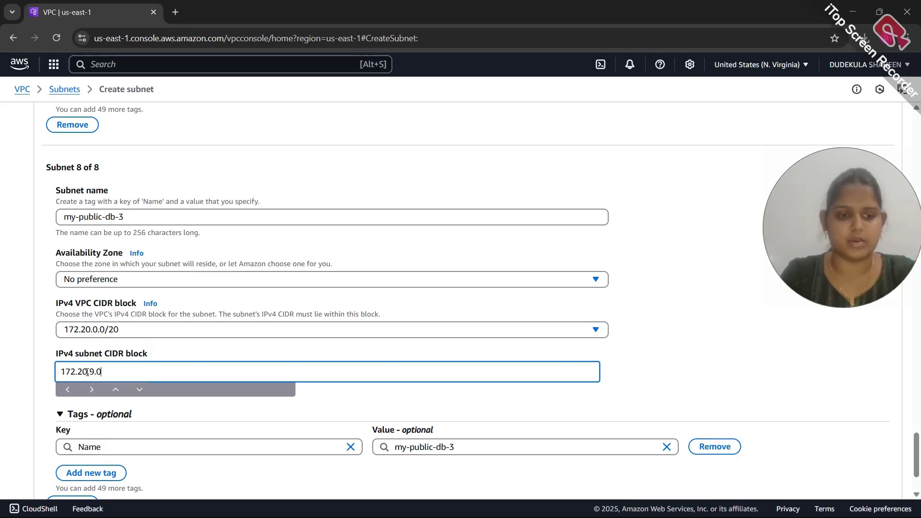
{"action": "type", "text": "/24"}
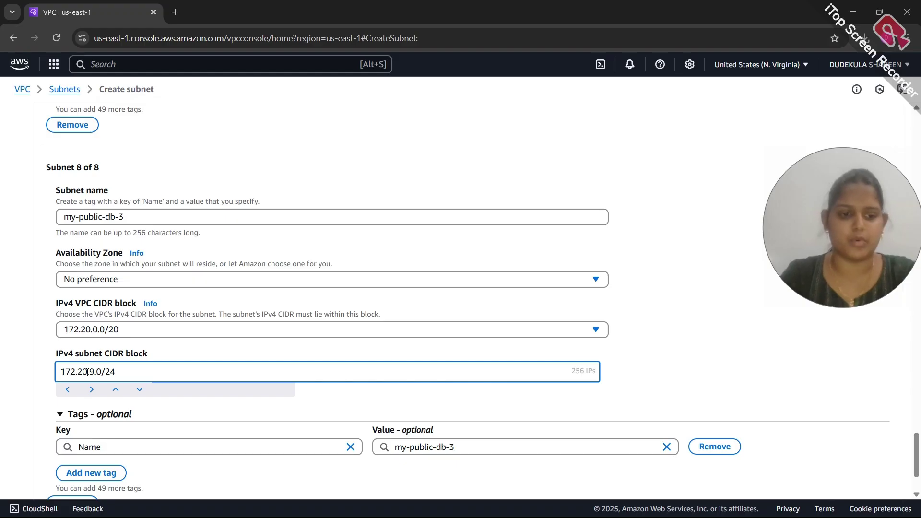
{"action": "scroll", "coordinate": [232, 406], "scroll_direction": "down", "scroll_amount": 2}
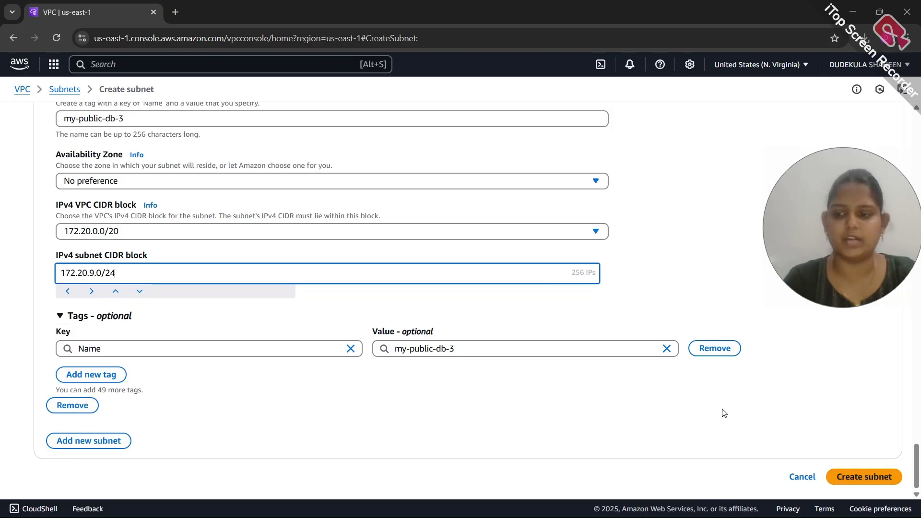
{"action": "left_click", "coordinate": [844, 478]}
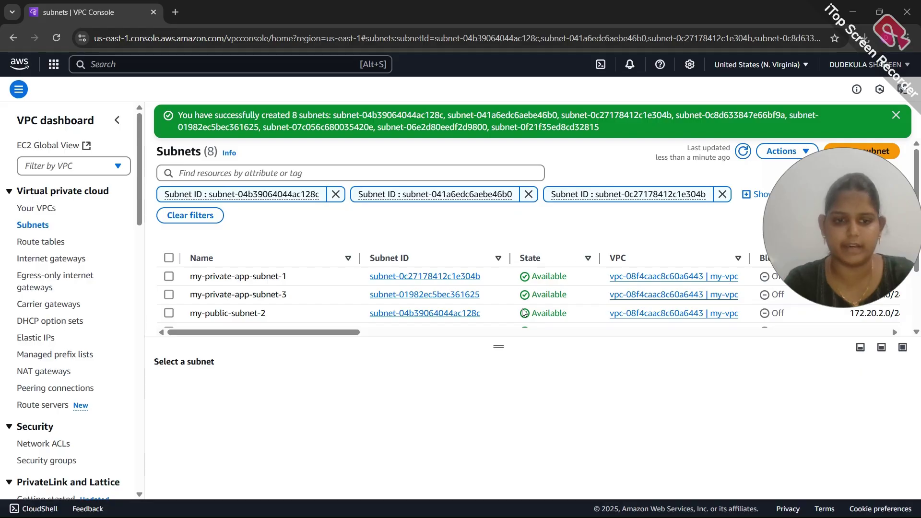
Check the Subnets list shows all eight my-vpc subnets as Available, then go to Route tables
{"action": "scroll", "coordinate": [524, 312], "scroll_direction": "down", "scroll_amount": 3}
{"action": "scroll", "coordinate": [524, 313], "scroll_direction": "up", "scroll_amount": 3}
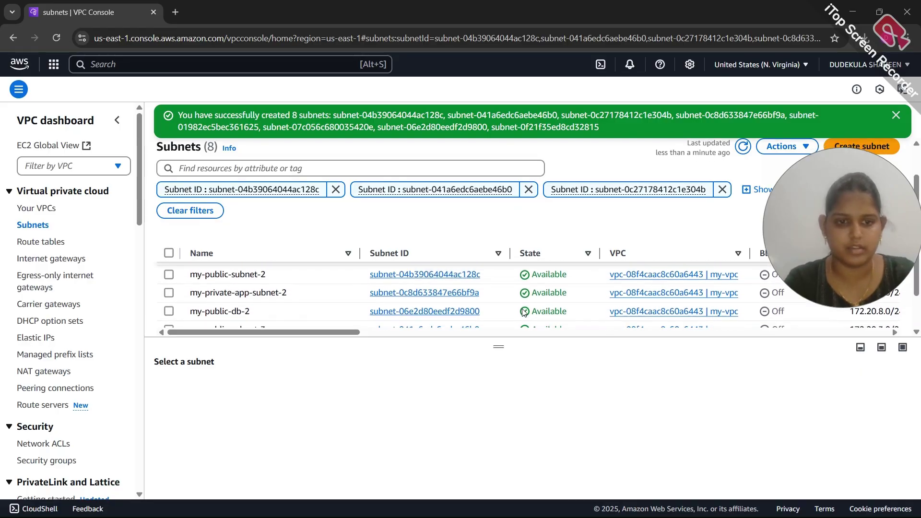
{"action": "scroll", "coordinate": [524, 312], "scroll_direction": "up", "scroll_amount": 3}
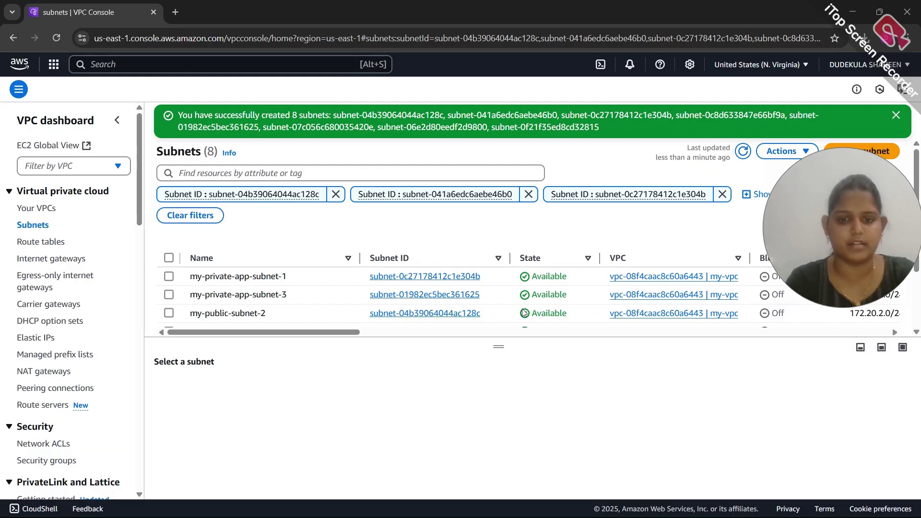
{"action": "left_click", "coordinate": [42, 245]}
Create a route table named my-public-rt attached to my-vpc and return to the route tables list
{"action": "left_click", "coordinate": [851, 123]}
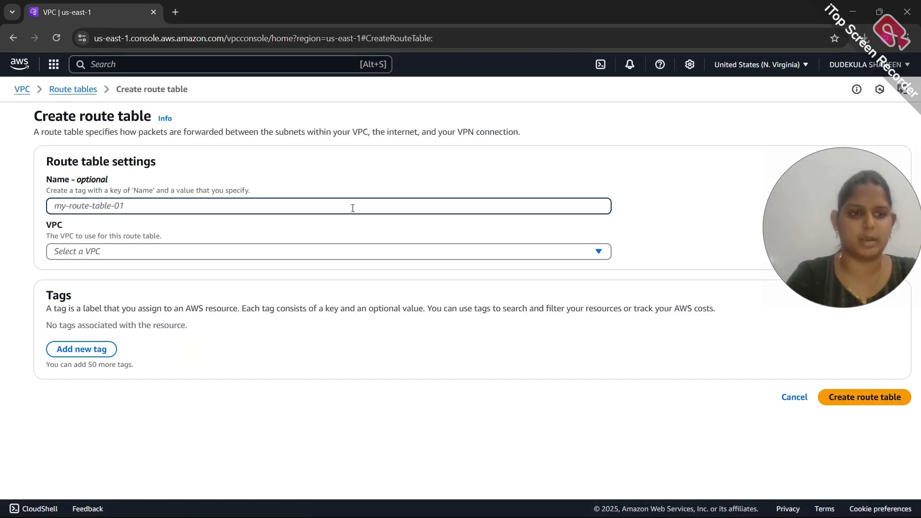
{"action": "type", "text": "my-publi"}
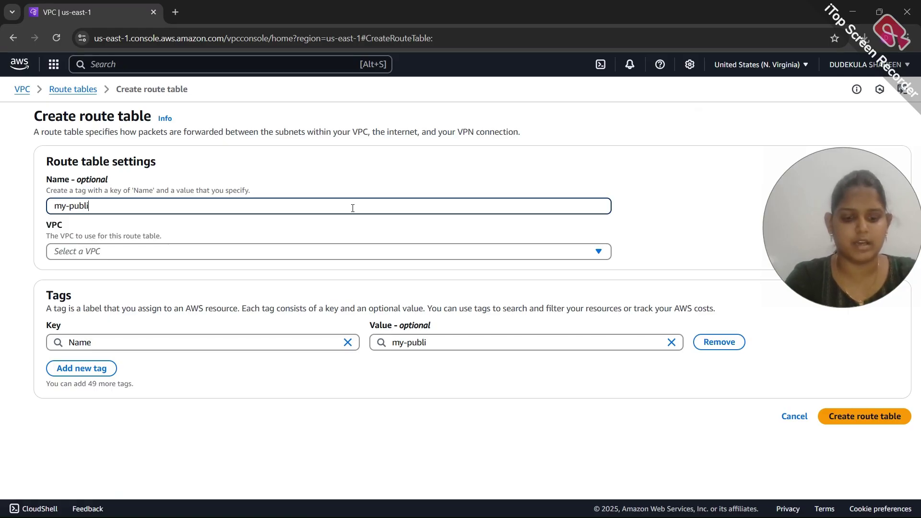
{"action": "type", "text": "c-rt"}
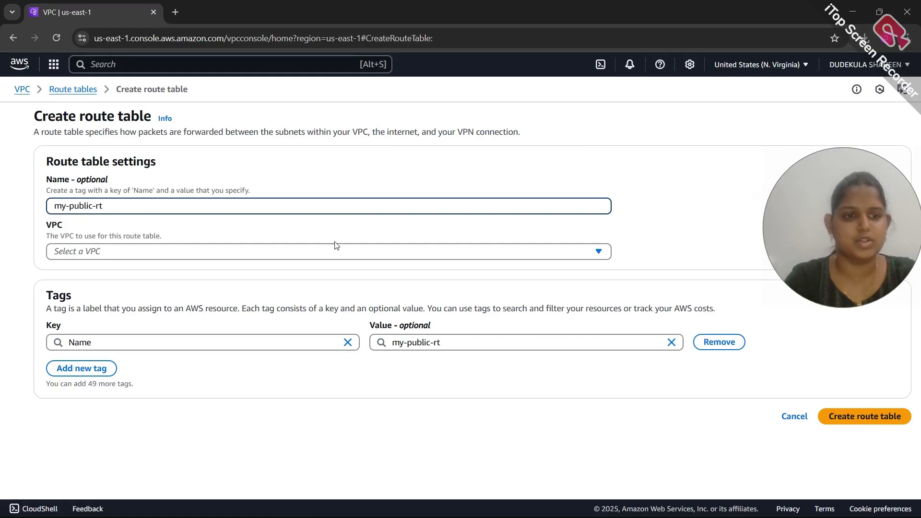
{"action": "left_click", "coordinate": [322, 258]}
{"action": "left_click", "coordinate": [282, 305]}
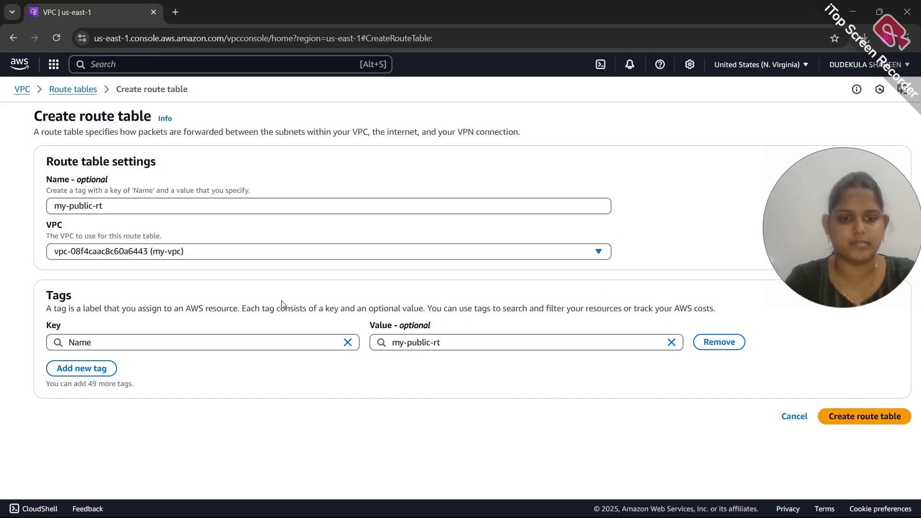
{"action": "left_click", "coordinate": [872, 420]}
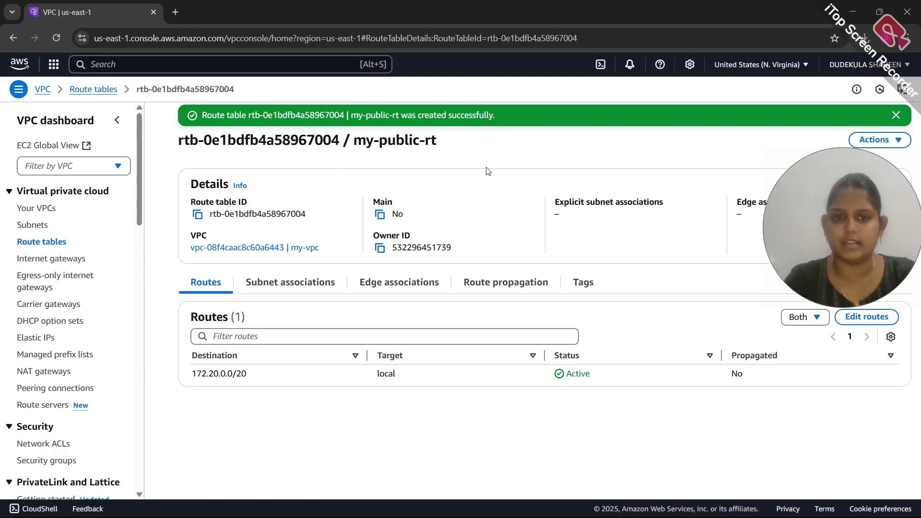
{"action": "left_click", "coordinate": [47, 245]}
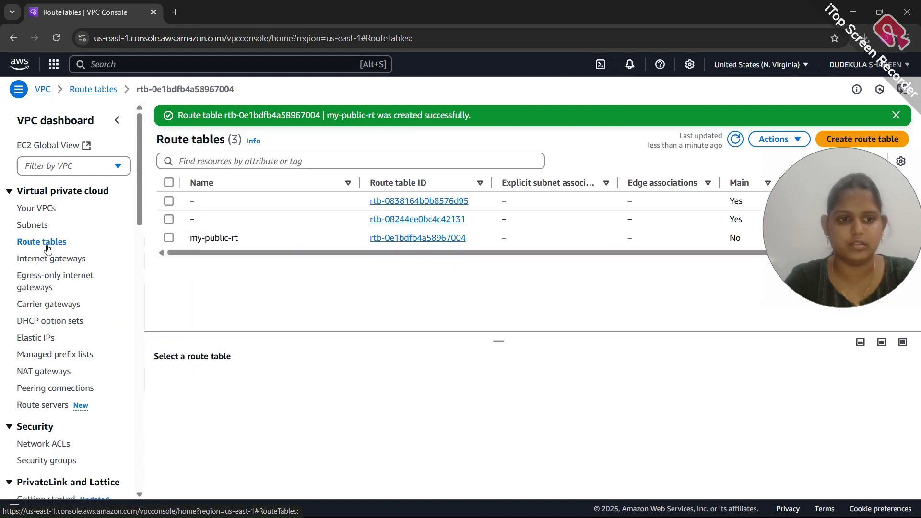
Create route table my-private-app-rt in my-vpc and go back to the route tables list
{"action": "left_click", "coordinate": [861, 144]}
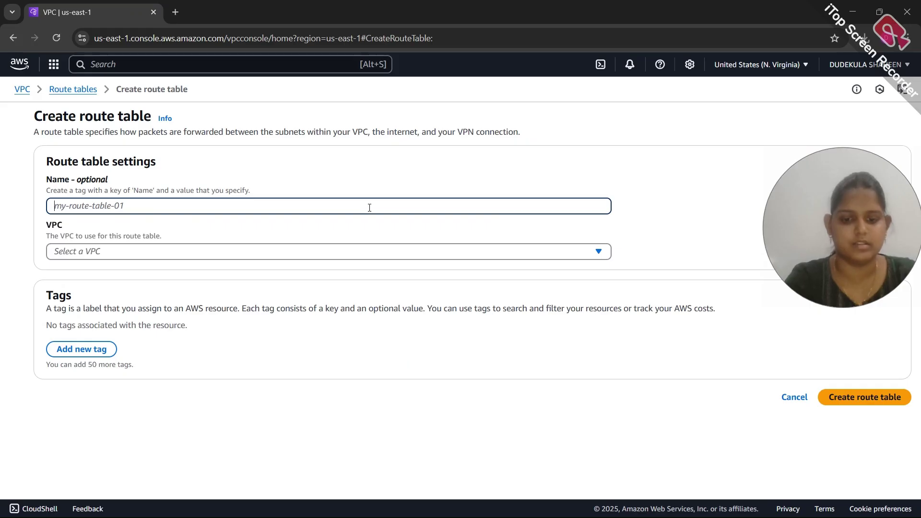
{"action": "type", "text": "my-private"}
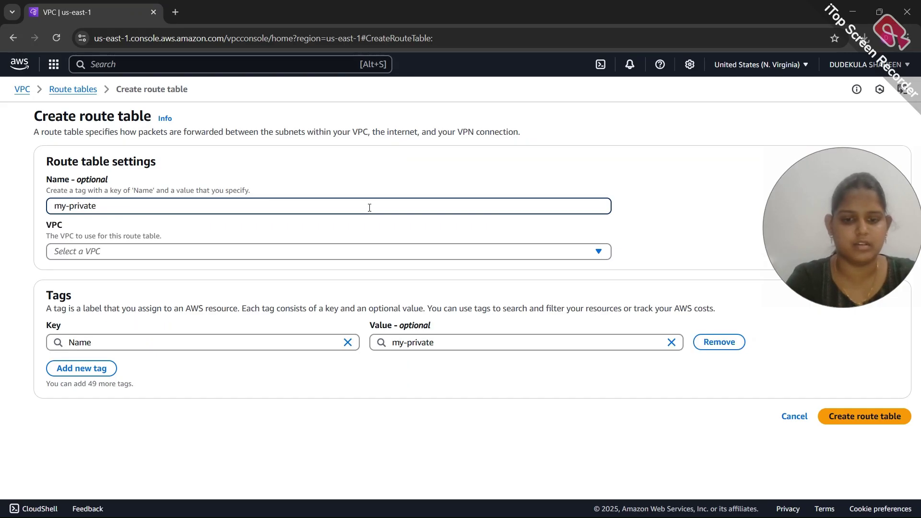
{"action": "type", "text": "-app-rt"}
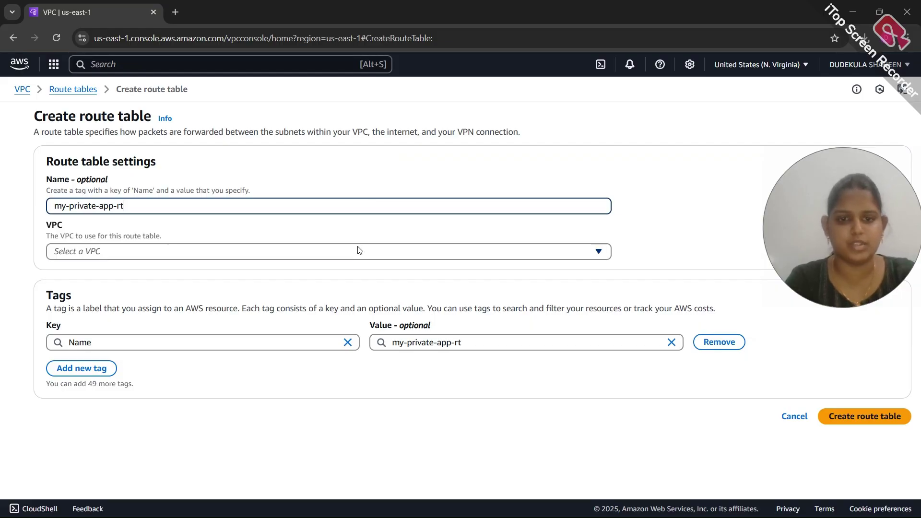
{"action": "left_click", "coordinate": [360, 251]}
{"action": "left_click", "coordinate": [321, 313]}
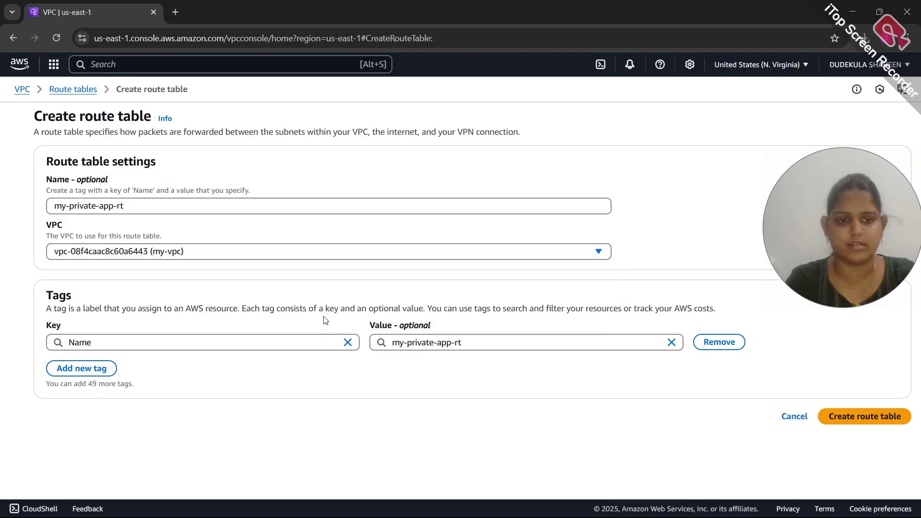
{"action": "left_click", "coordinate": [839, 425]}
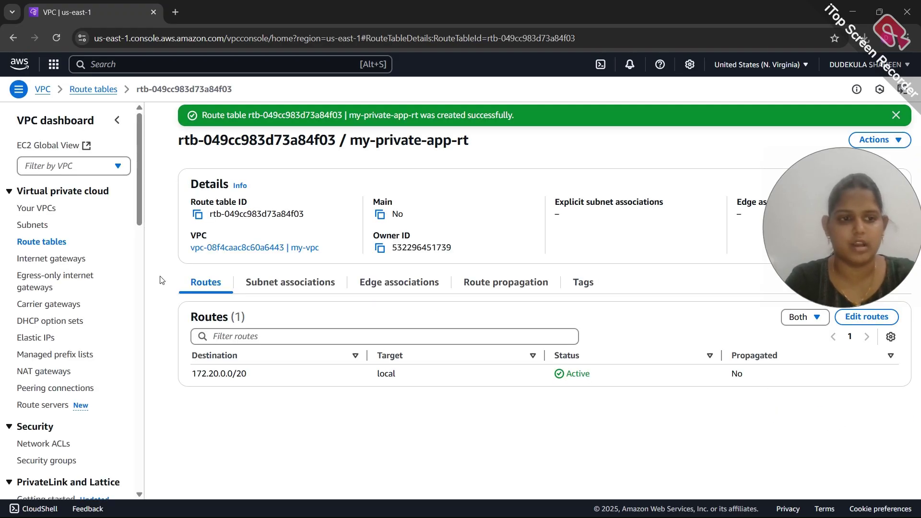
{"action": "left_click", "coordinate": [42, 244]}
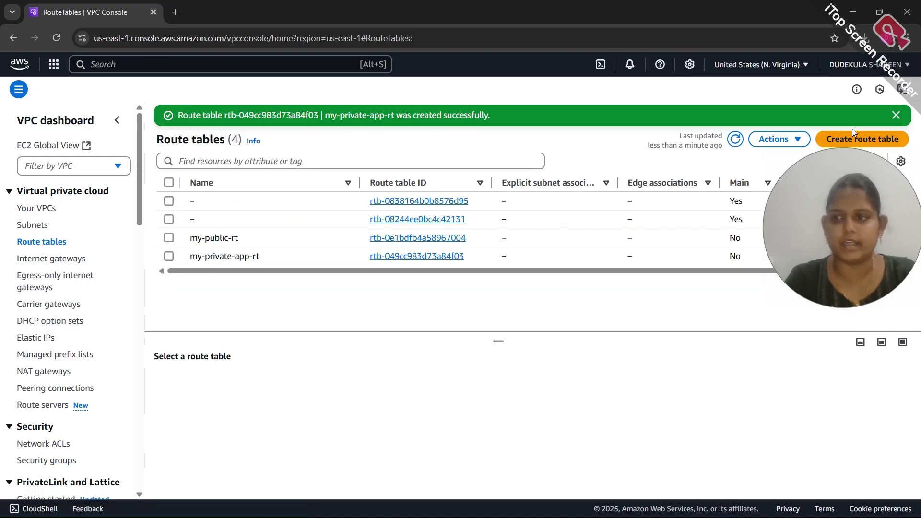
Create route table my-private-db-rt in my-vpc and navigate back to the route tables list
{"action": "left_click", "coordinate": [853, 140]}
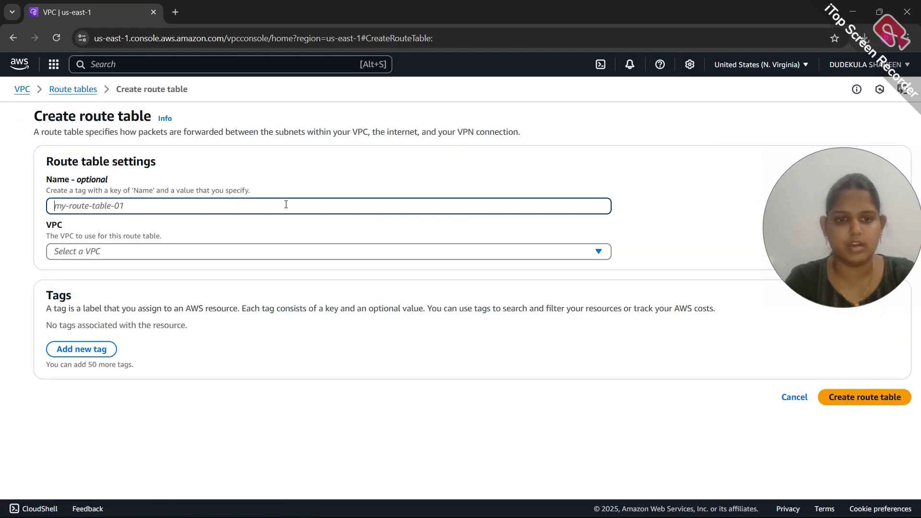
{"action": "type", "text": "my-priuvate-d"}
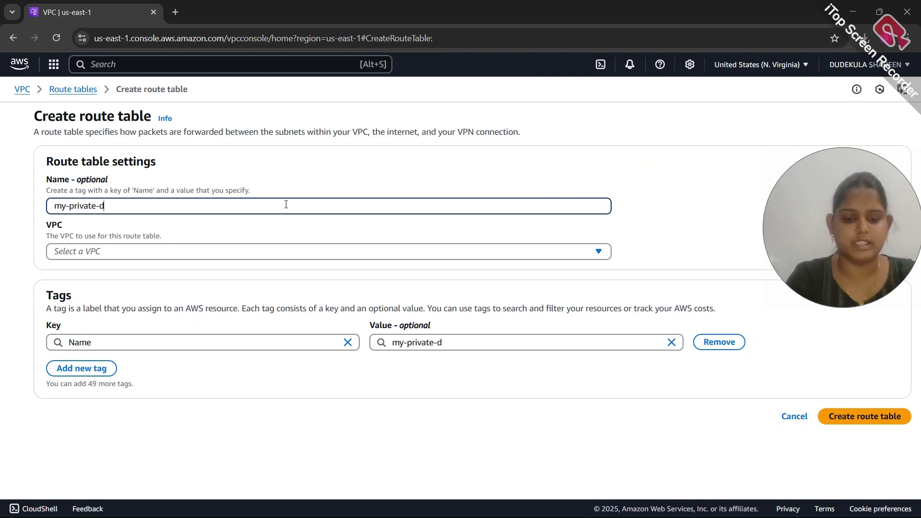
{"action": "type", "text": "b-rt"}
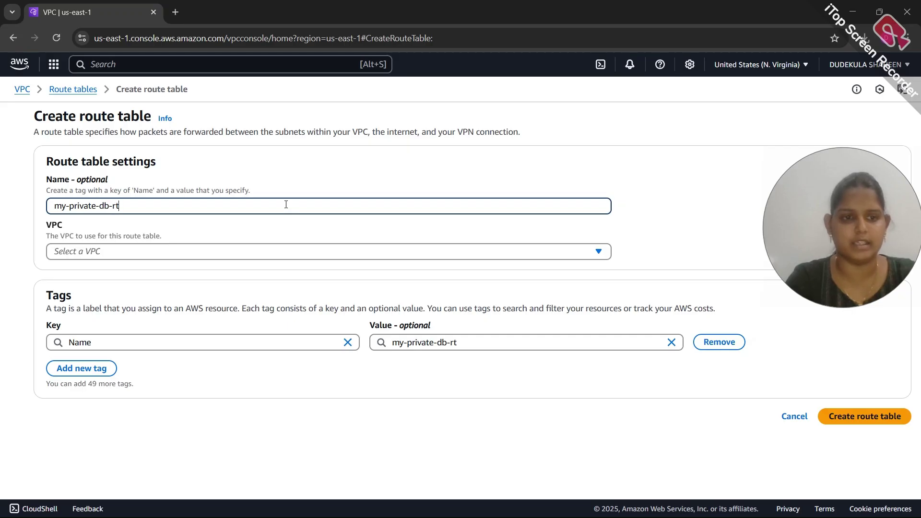
{"action": "left_click", "coordinate": [263, 250]}
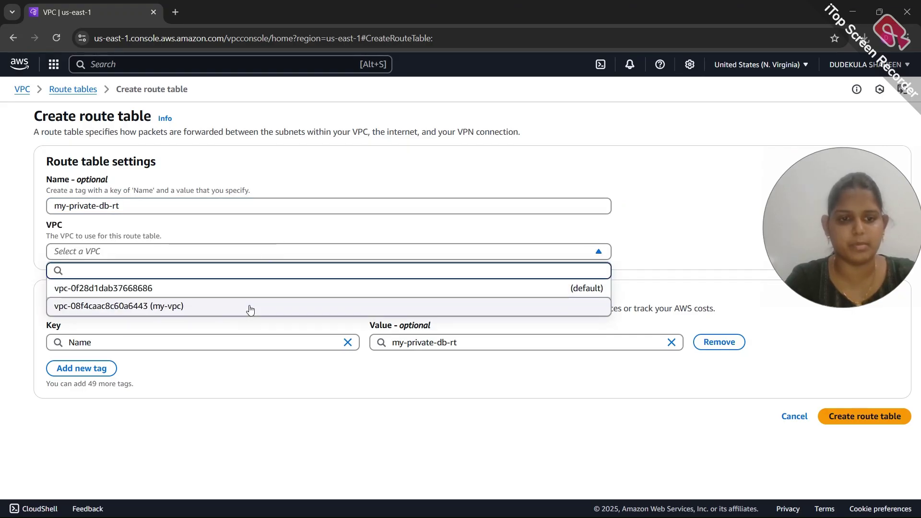
{"action": "left_click", "coordinate": [249, 305]}
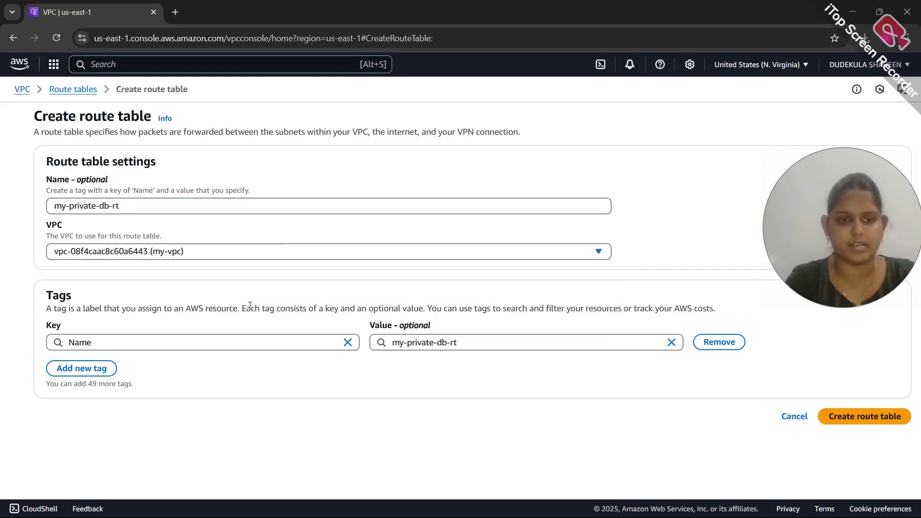
{"action": "left_click", "coordinate": [872, 421]}
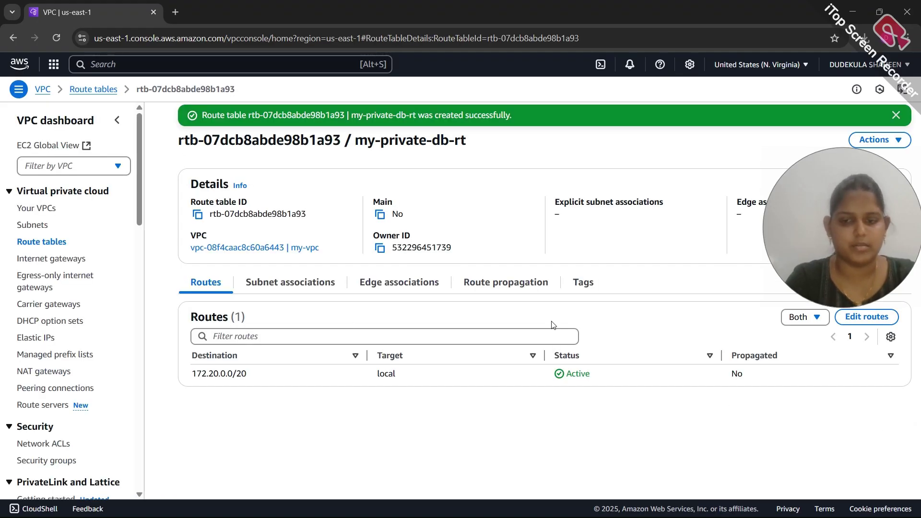
{"action": "key", "text": "alt+Left"}
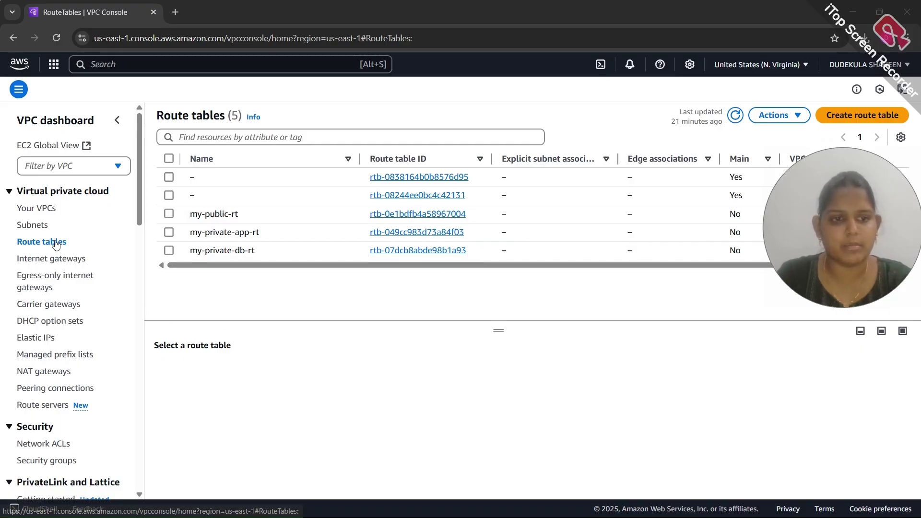
Link my-public-subnet-1, my-public-subnet-2 and my-public-subnet-3 to my-public-rt and save the associations
{"action": "left_click", "coordinate": [169, 215]}
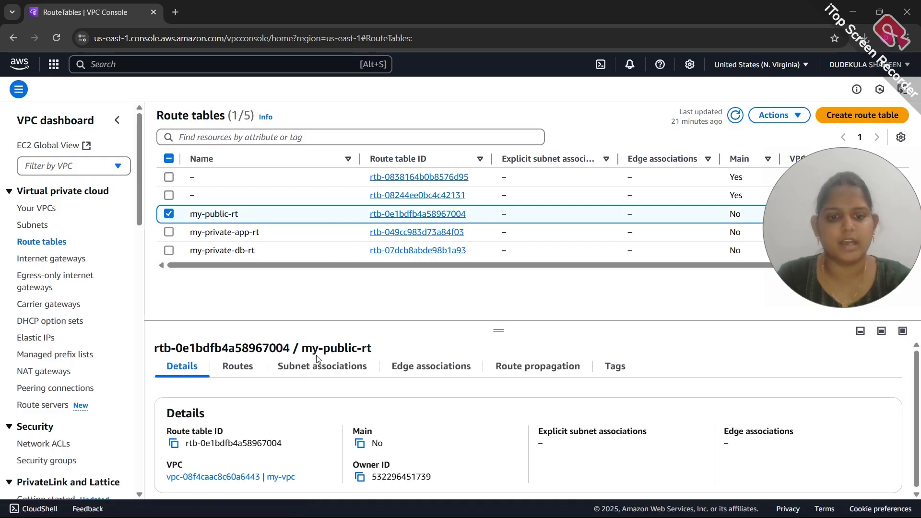
{"action": "left_click", "coordinate": [317, 372]}
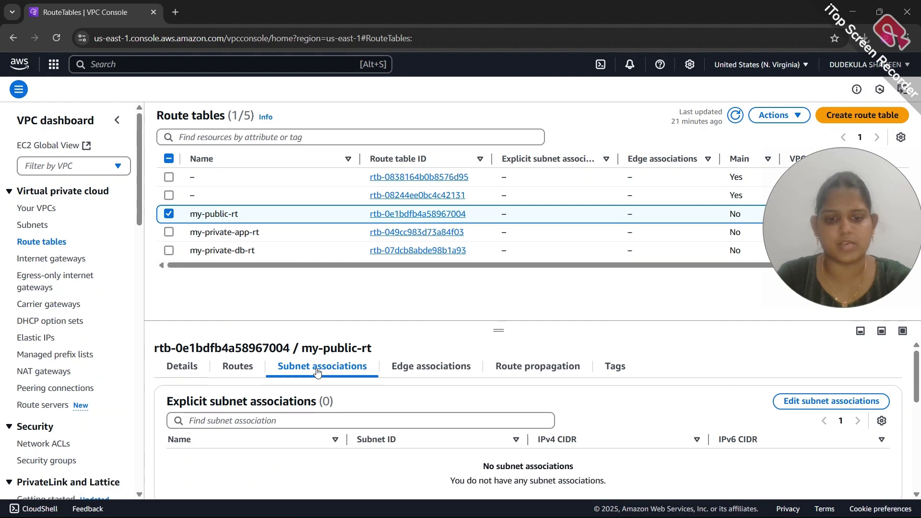
{"action": "left_click", "coordinate": [786, 401]}
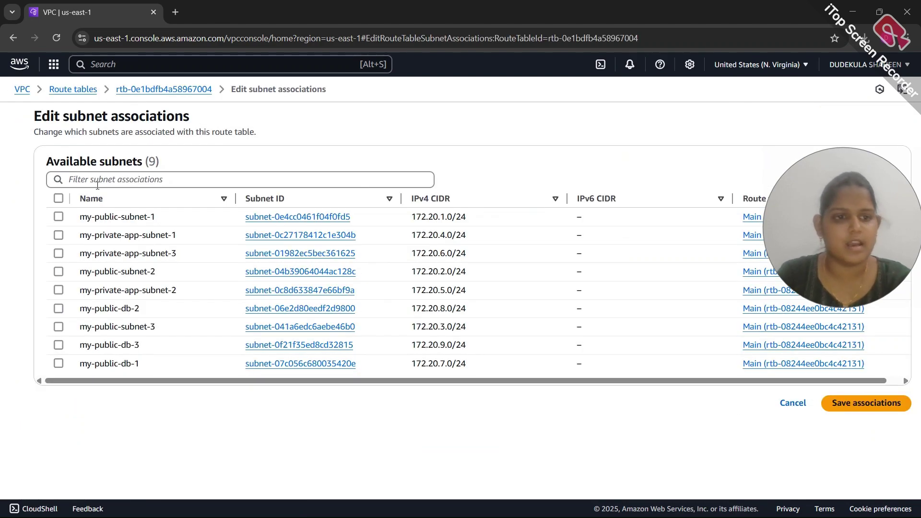
{"action": "left_click", "coordinate": [58, 217]}
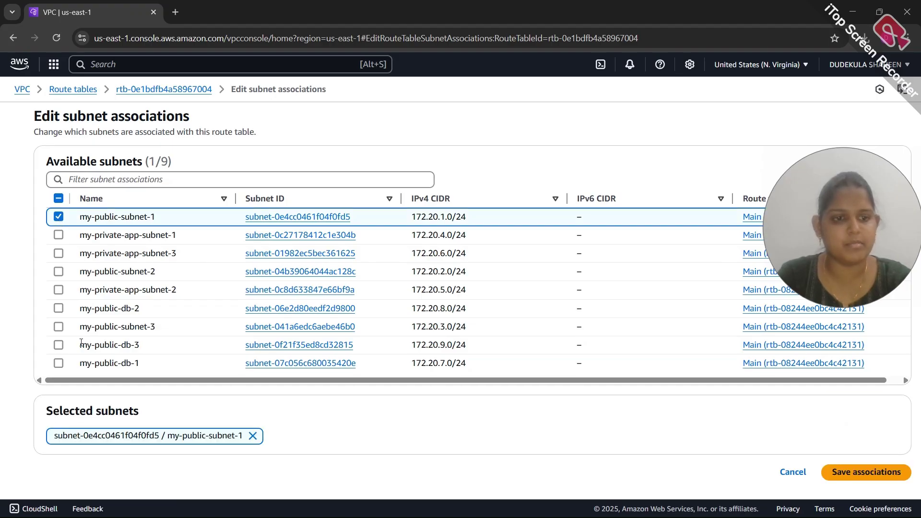
{"action": "left_click", "coordinate": [59, 271]}
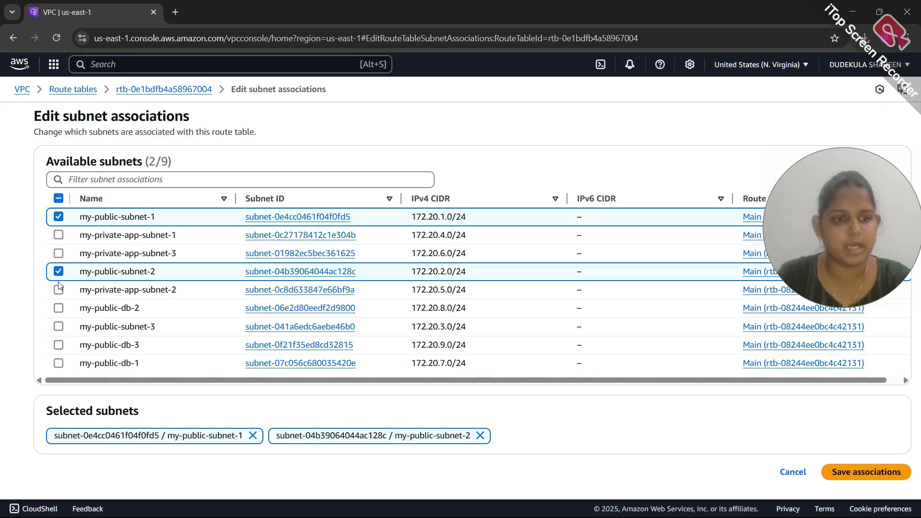
{"action": "left_click", "coordinate": [59, 327]}
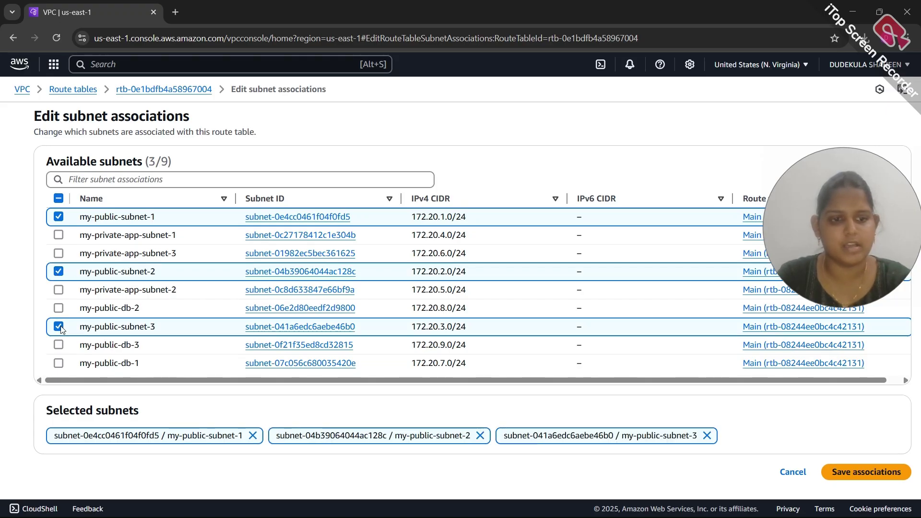
{"action": "left_click", "coordinate": [875, 473]}
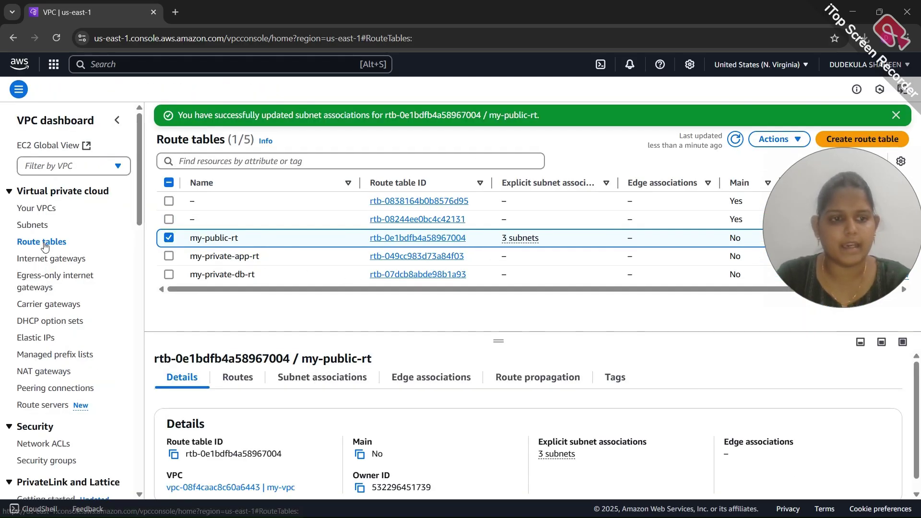
Link my-private-app-subnet-1, -2 and -3 to my-private-app-rt and save the associations
{"action": "left_click", "coordinate": [167, 237]}
{"action": "left_click", "coordinate": [169, 256]}
{"action": "left_click", "coordinate": [169, 257]}
{"action": "left_click", "coordinate": [169, 256]}
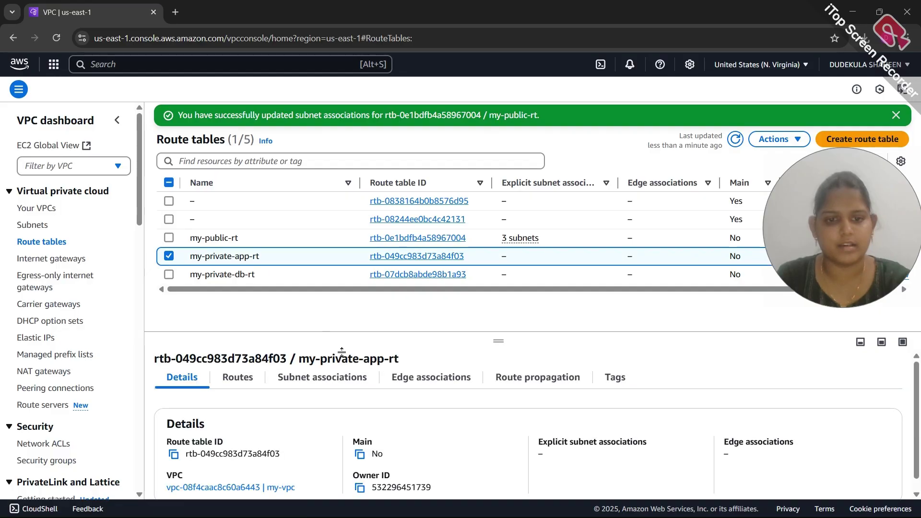
{"action": "left_click", "coordinate": [341, 384]}
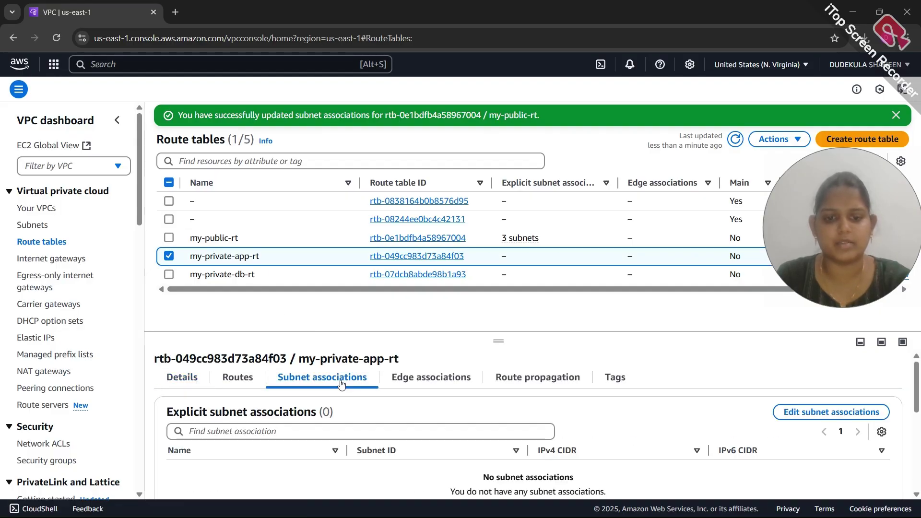
{"action": "left_click", "coordinate": [800, 412]}
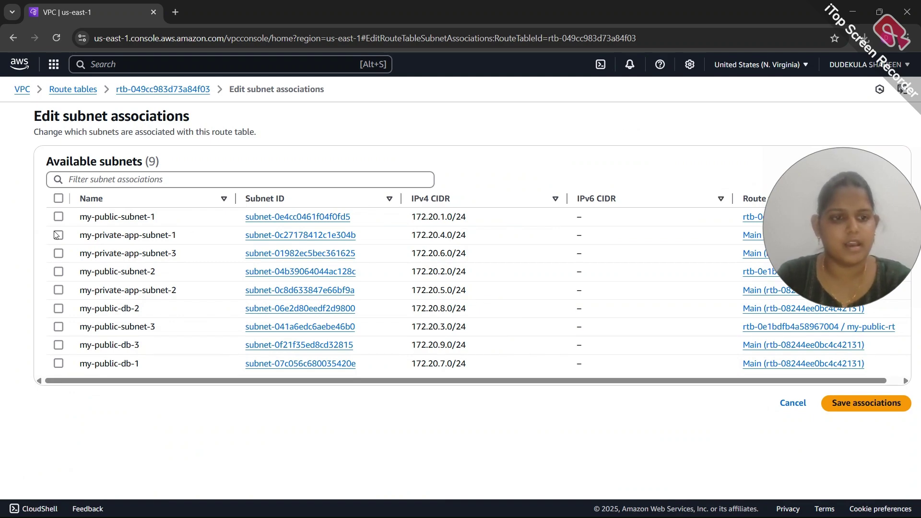
{"action": "left_click", "coordinate": [58, 235]}
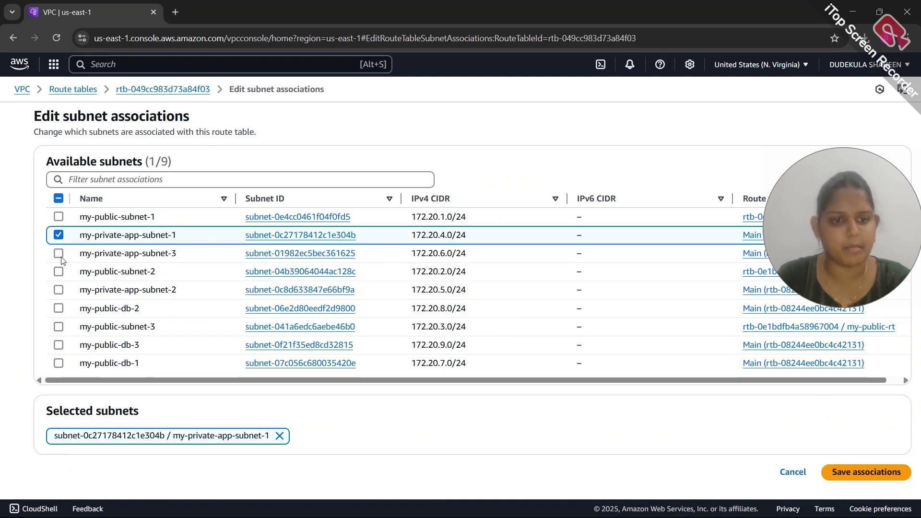
{"action": "left_click", "coordinate": [59, 290]}
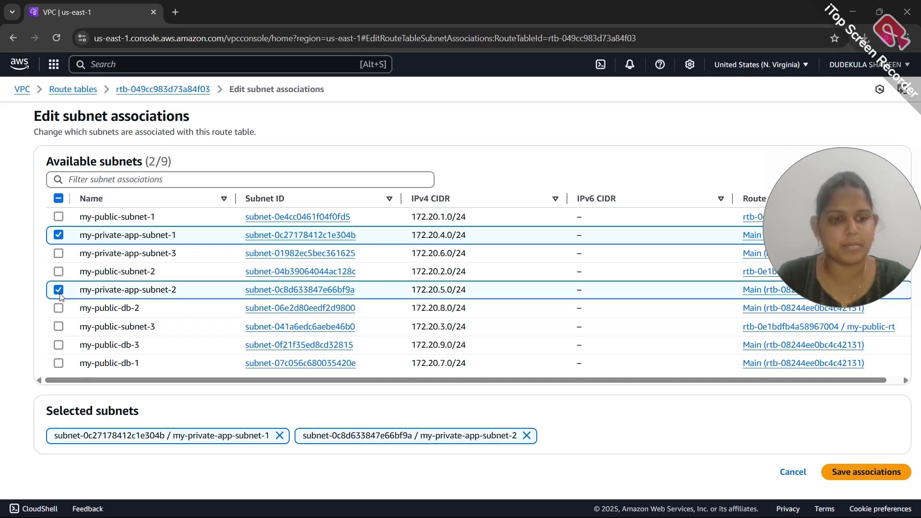
{"action": "left_click", "coordinate": [59, 253]}
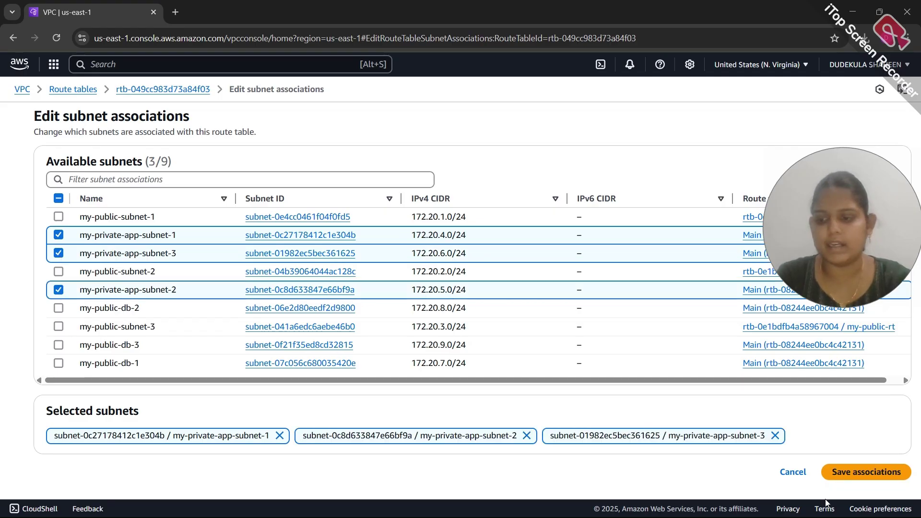
{"action": "left_click", "coordinate": [848, 474]}
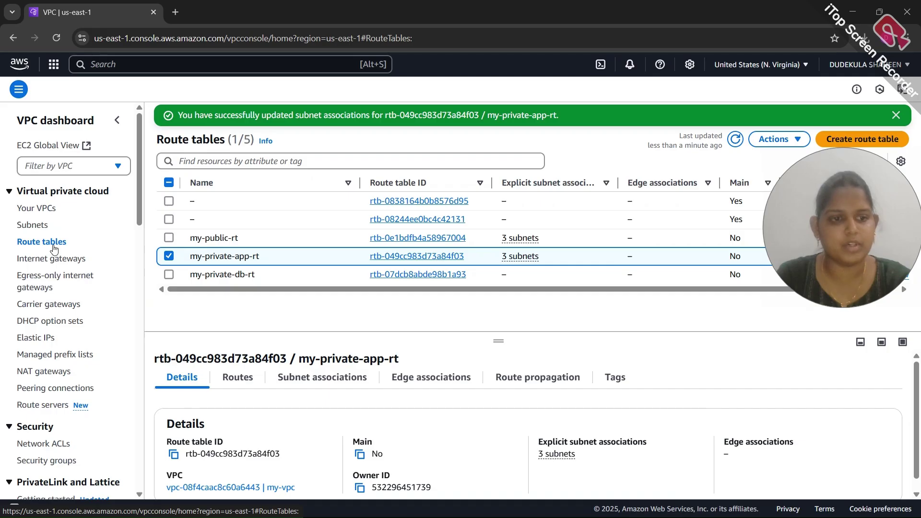
{"action": "left_click", "coordinate": [169, 257]}
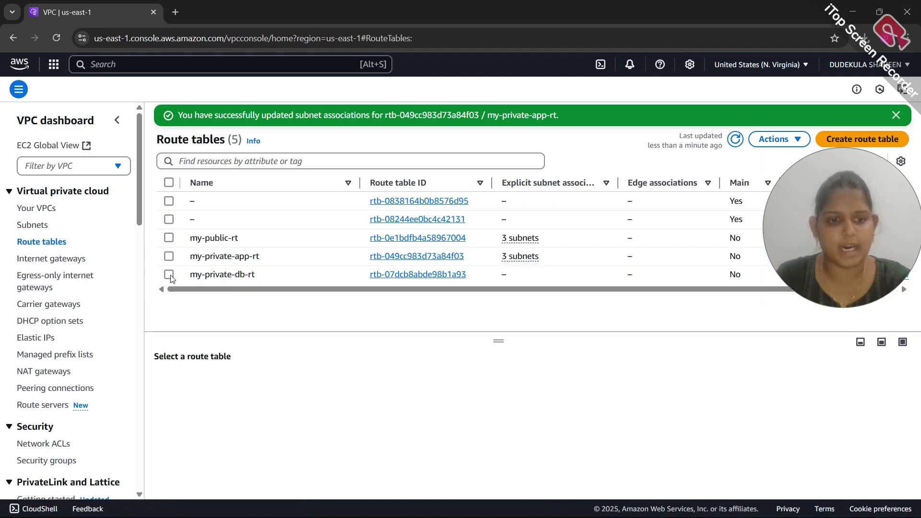
Link my-public-db-1, my-public-db-2 and my-public-db-3 to my-private-db-rt and save the associations
{"action": "left_click", "coordinate": [170, 276]}
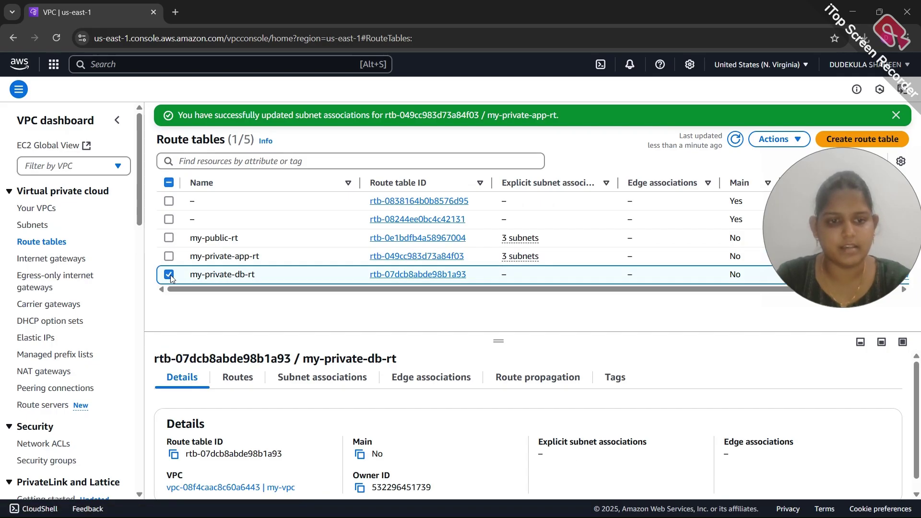
{"action": "left_click", "coordinate": [291, 381]}
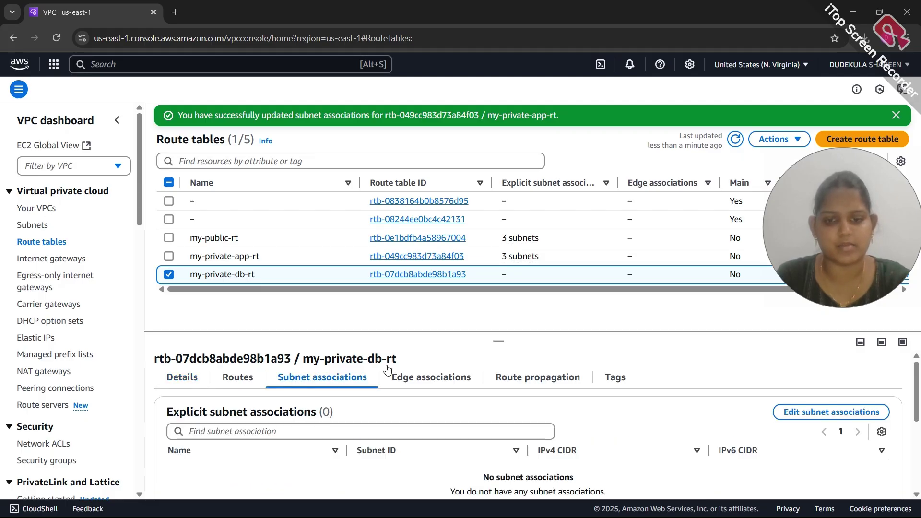
{"action": "left_click", "coordinate": [802, 420]}
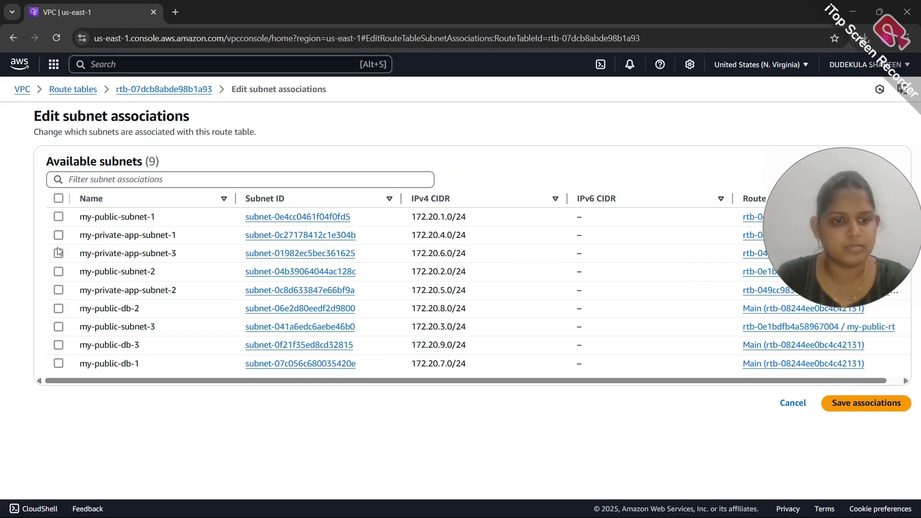
{"action": "left_click", "coordinate": [59, 363]}
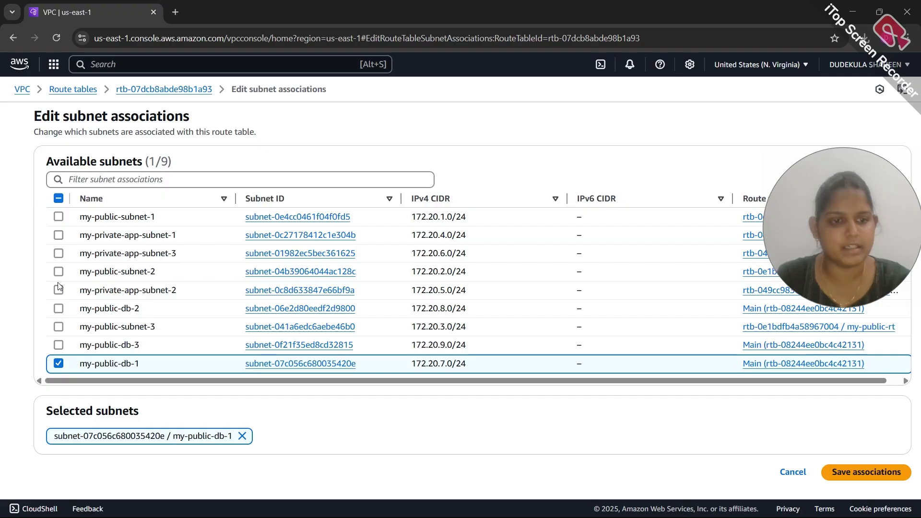
{"action": "left_click", "coordinate": [59, 308]}
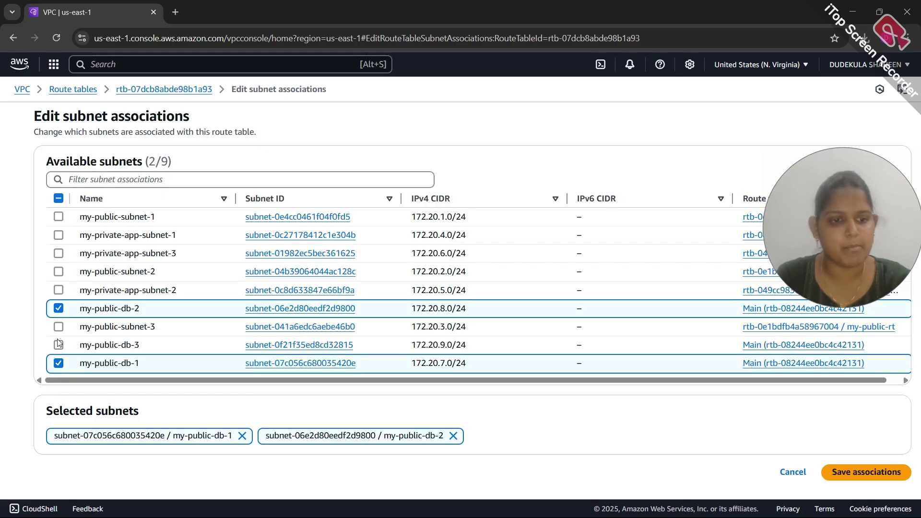
{"action": "left_click", "coordinate": [58, 345]}
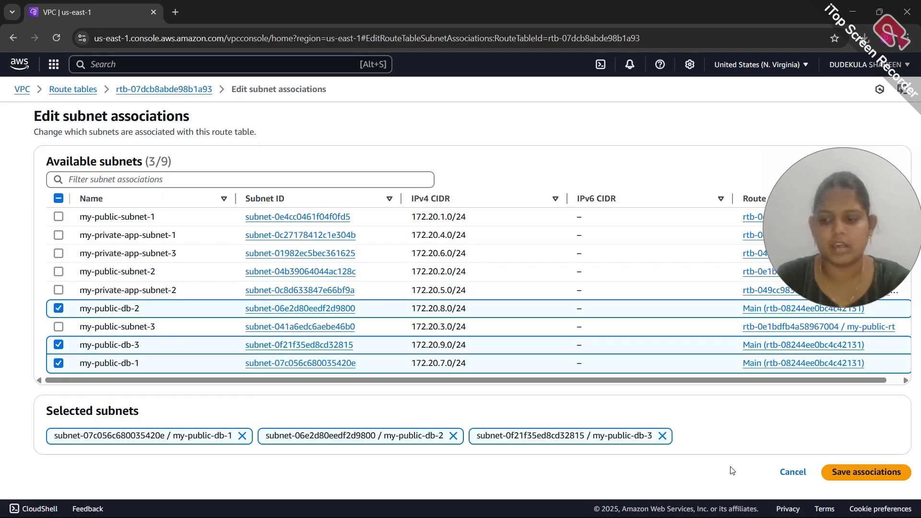
{"action": "left_click", "coordinate": [844, 477]}
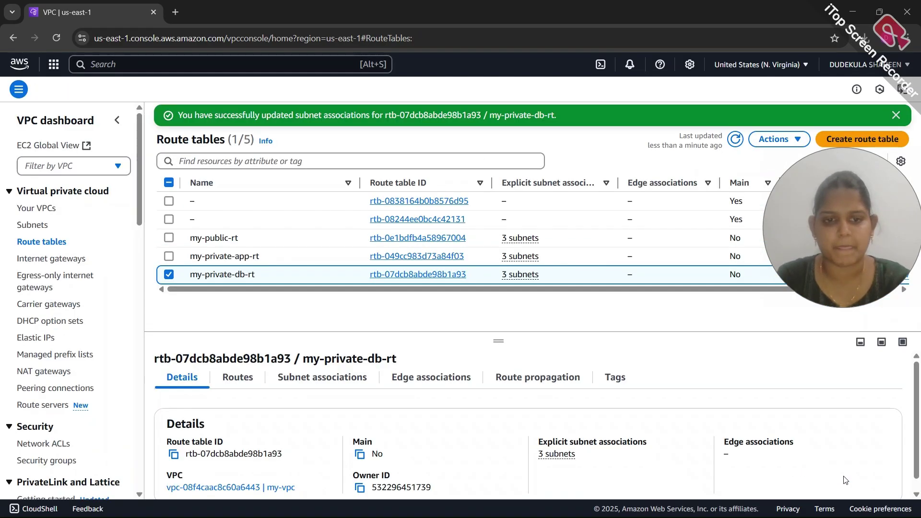
{"action": "left_click", "coordinate": [168, 275]}
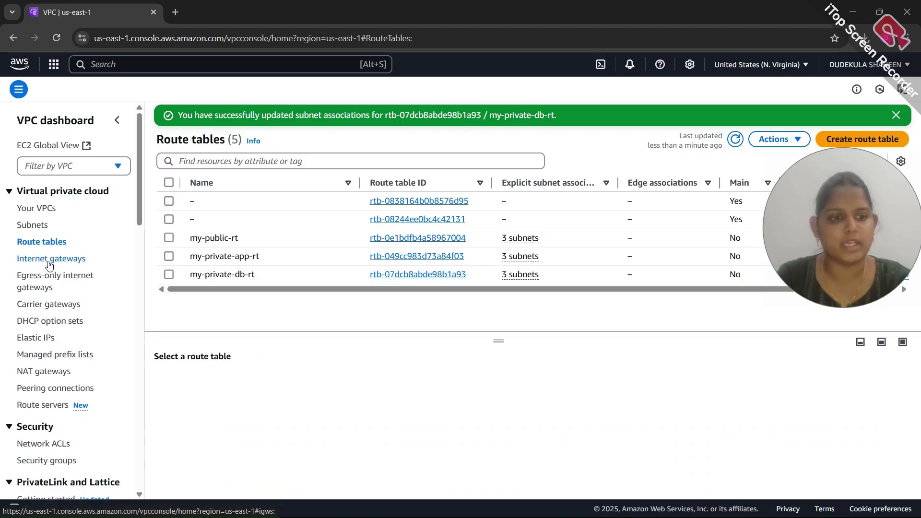
Create internet gateway my-internet-gateway and open its Attach to VPC form
{"action": "left_click", "coordinate": [49, 262]}
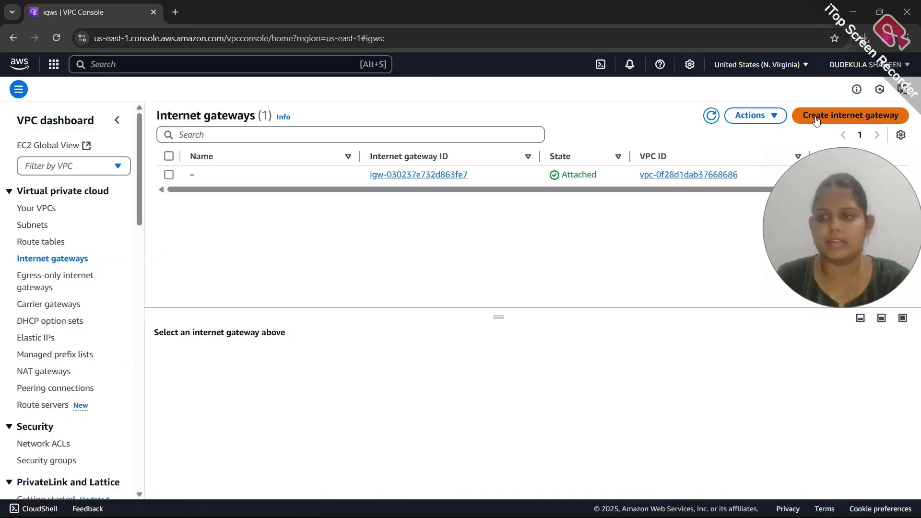
{"action": "left_click", "coordinate": [816, 120]}
{"action": "left_click", "coordinate": [425, 202]}
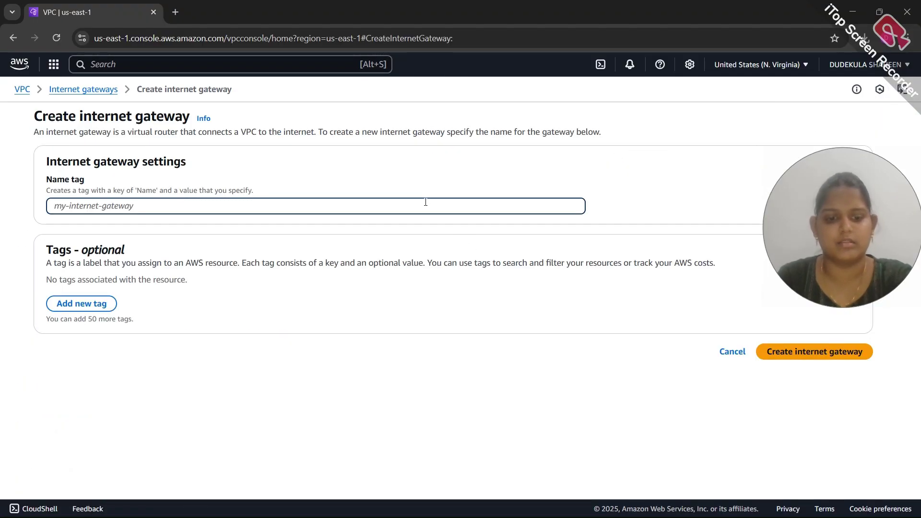
{"action": "type", "text": "mt"}
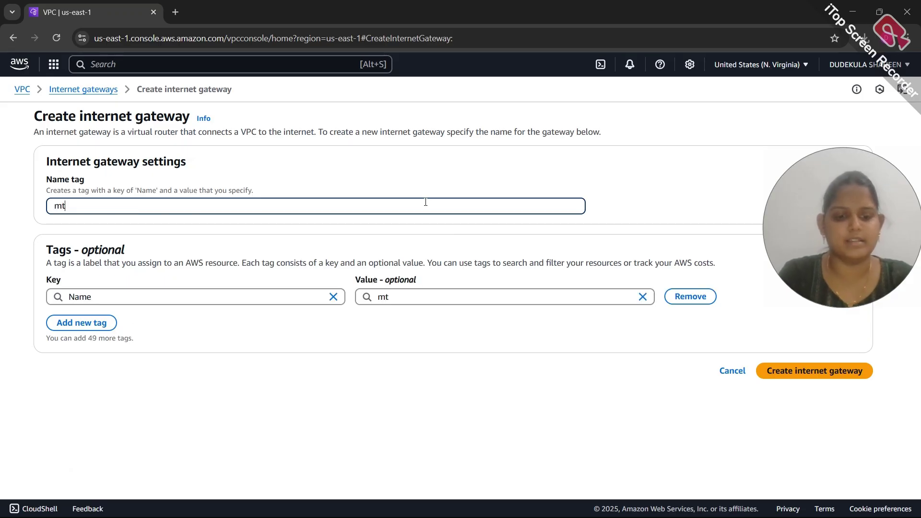
{"action": "type", "text": "-internet-gateway"}
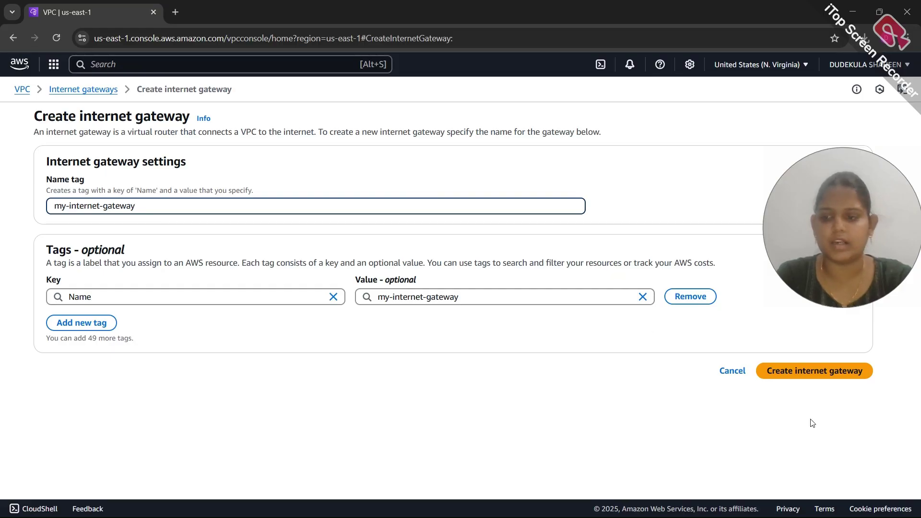
{"action": "left_click", "coordinate": [789, 372]}
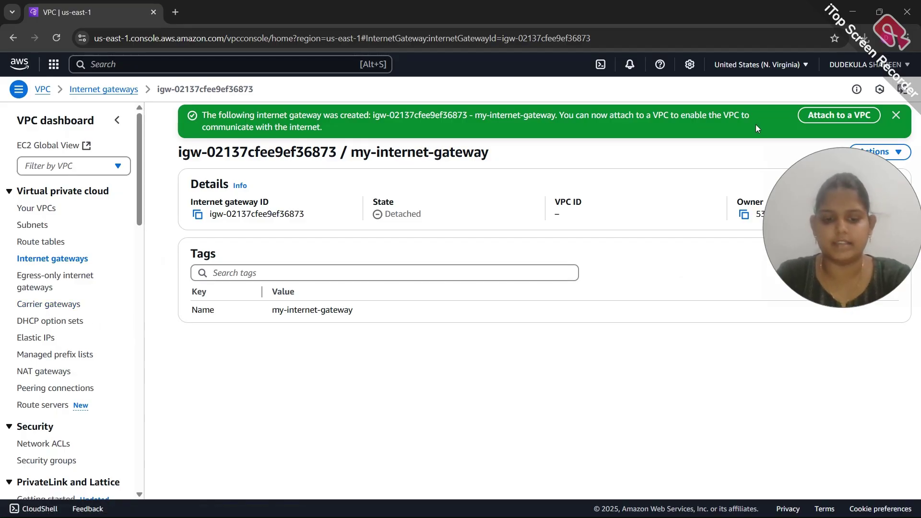
{"action": "left_click", "coordinate": [822, 116]}
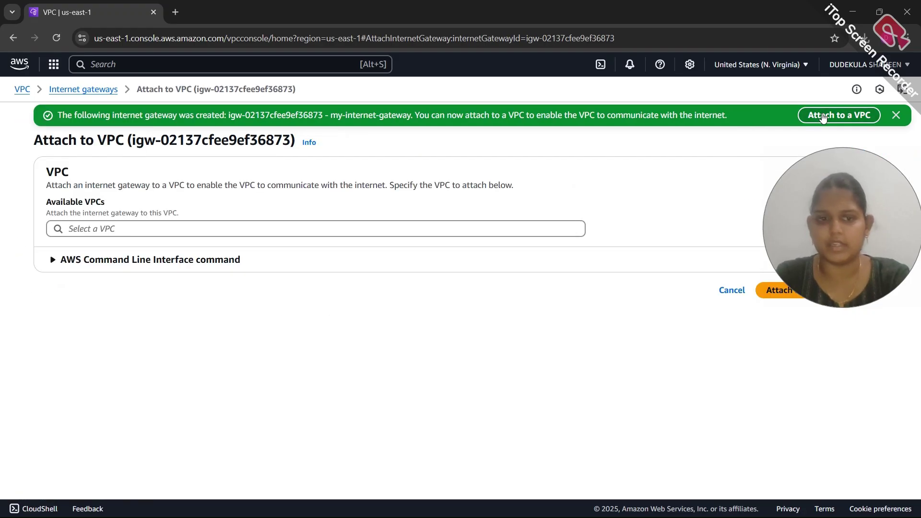
Attach my-internet-gateway to my-vpc (vpc-08f4caac8c60a6443)
{"action": "left_click", "coordinate": [447, 225]}
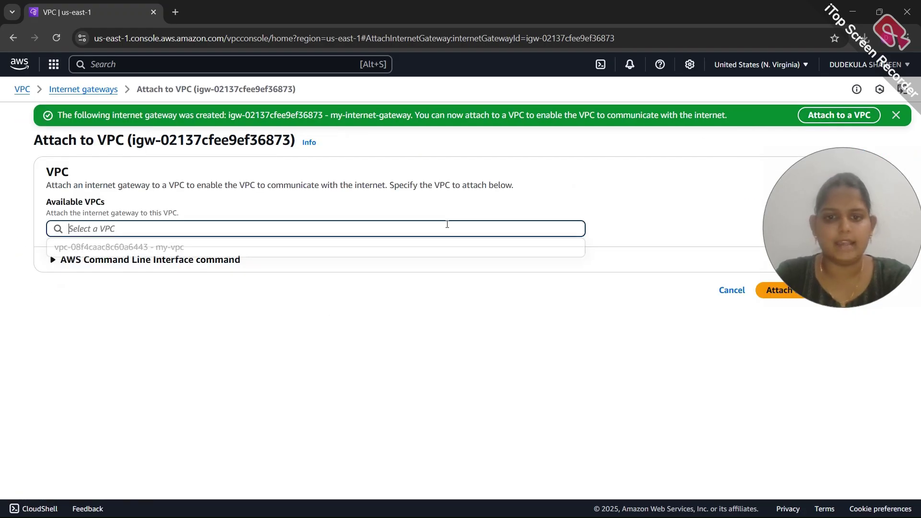
{"action": "left_click", "coordinate": [346, 254]}
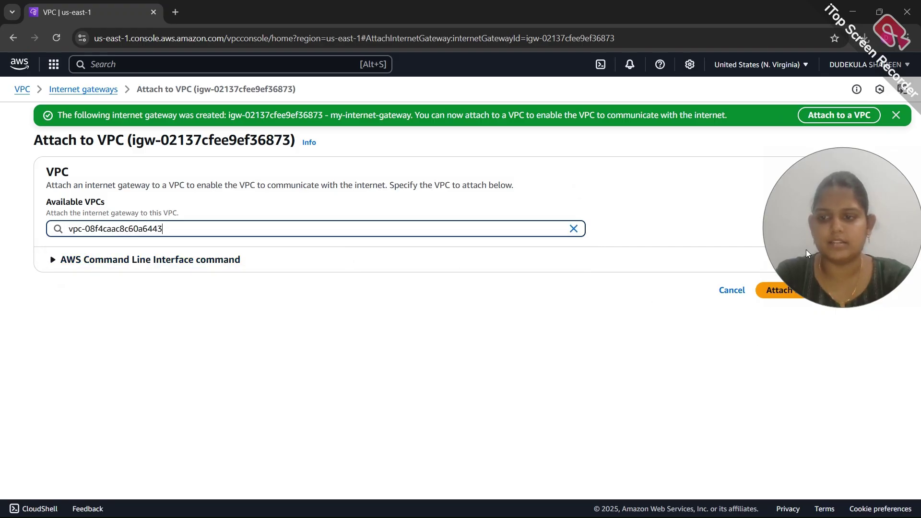
{"action": "left_click_drag", "start_coordinate": [805, 251], "coordinate": [801, 202]}
{"action": "left_click", "coordinate": [774, 290]}
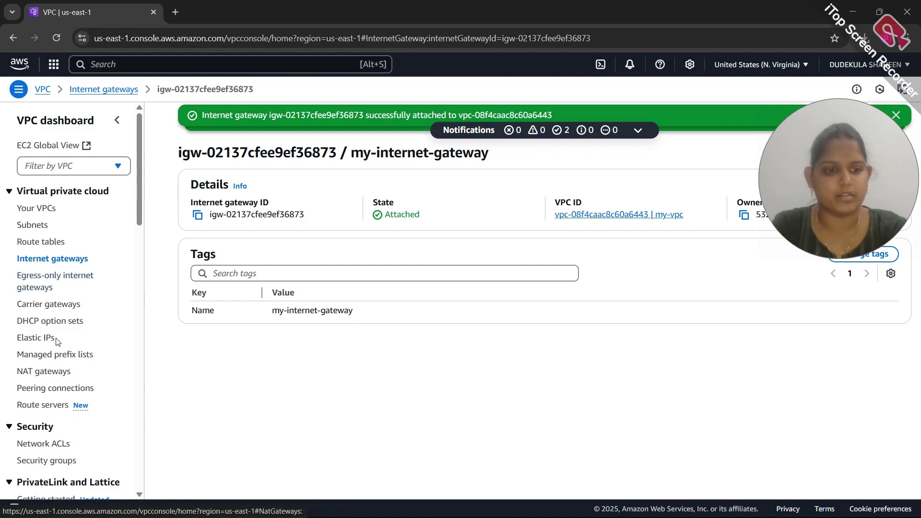
{"action": "left_click", "coordinate": [52, 372]}
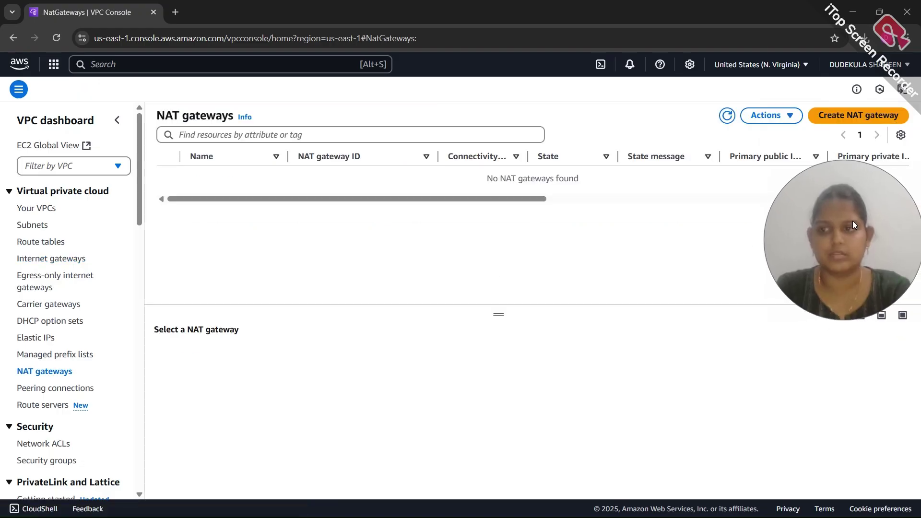
Create NAT gateway my-nat-gateway in my-public-subnet-1 with a newly allocated Elastic IP
{"action": "left_click", "coordinate": [833, 115]}
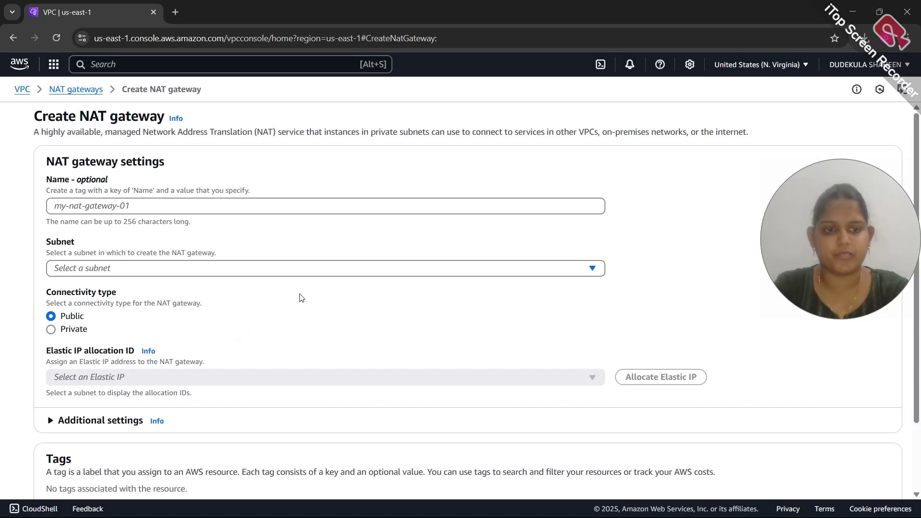
{"action": "left_click", "coordinate": [219, 203]}
{"action": "type", "text": "my"}
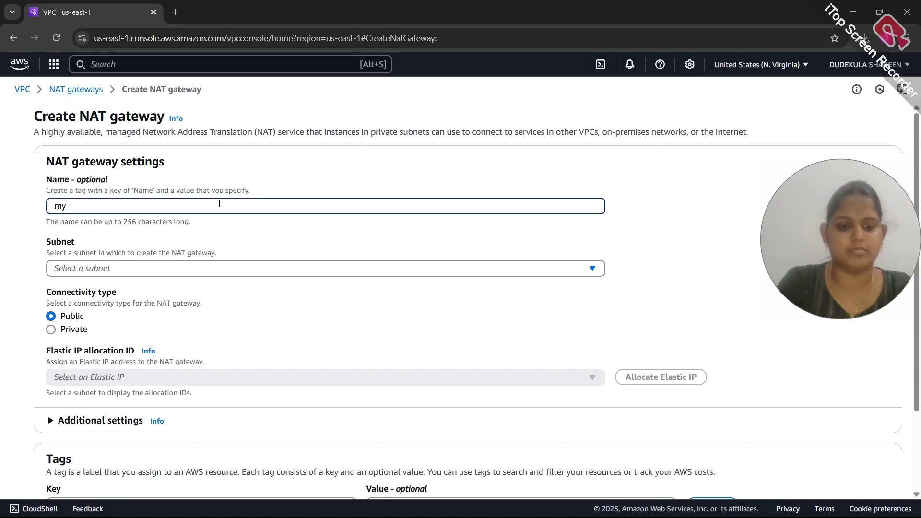
{"action": "type", "text": "-na"}
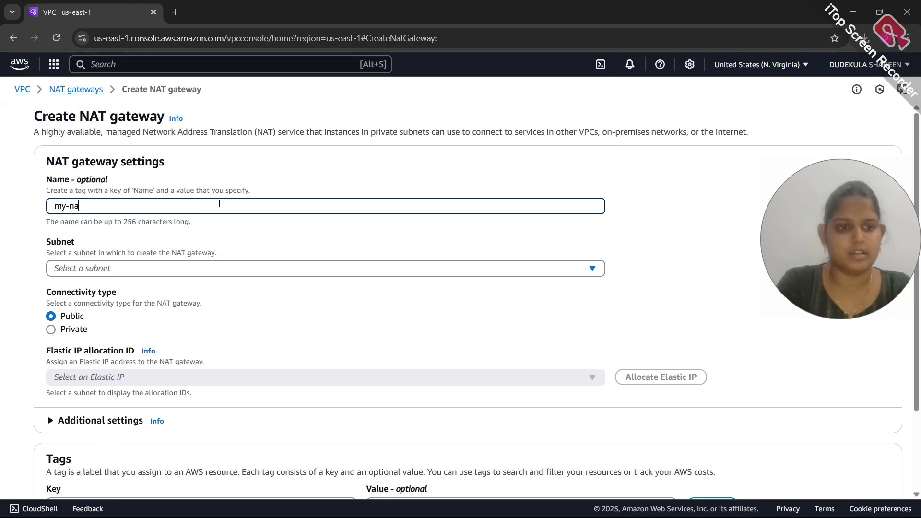
{"action": "type", "text": "t-gateway"}
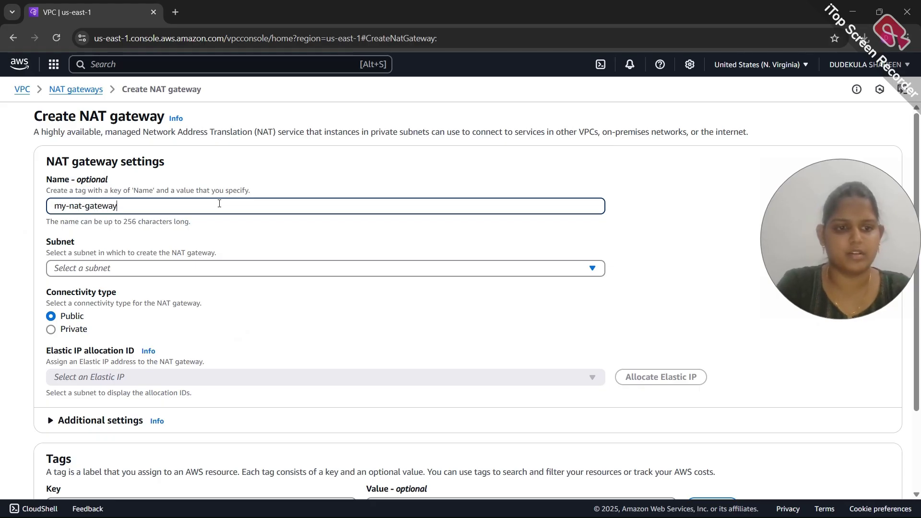
{"action": "left_click", "coordinate": [178, 268]}
{"action": "scroll", "coordinate": [179, 315], "scroll_direction": "down", "scroll_amount": 1}
{"action": "scroll", "coordinate": [181, 316], "scroll_direction": "up", "scroll_amount": 2}
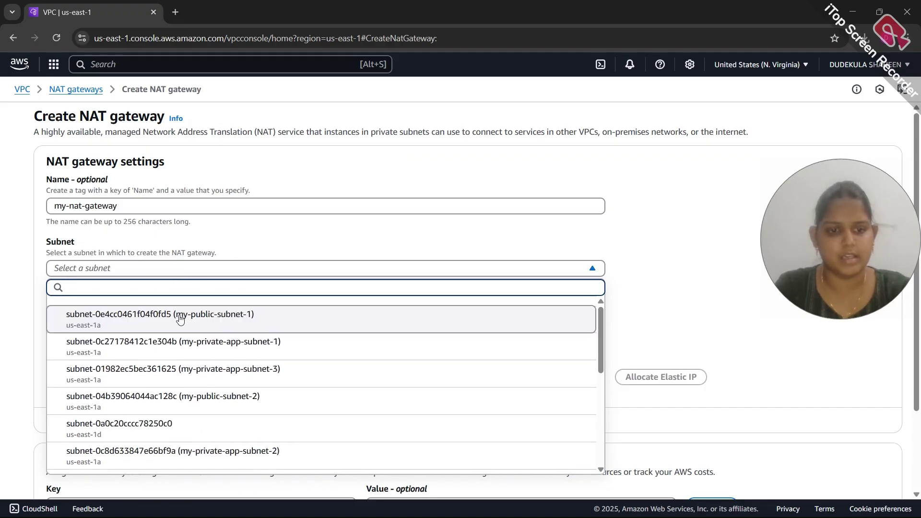
{"action": "left_click", "coordinate": [216, 318]}
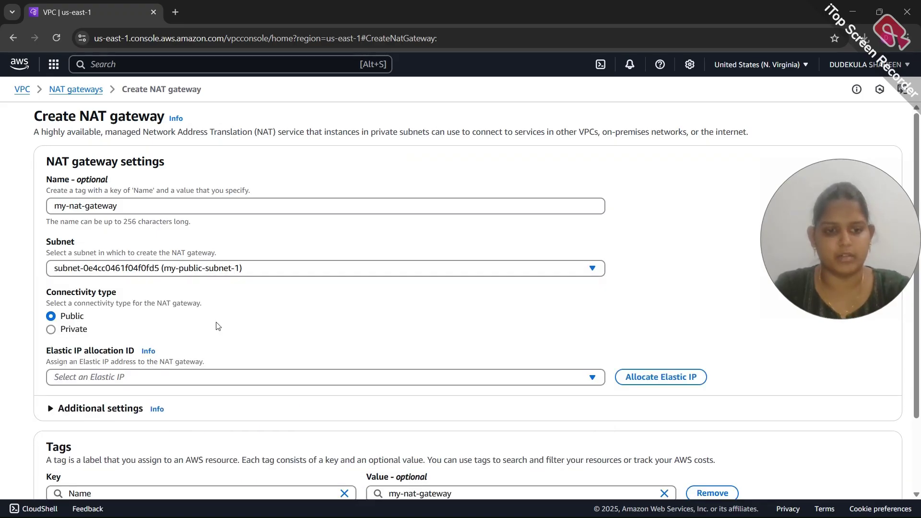
{"action": "scroll", "coordinate": [218, 327], "scroll_direction": "down", "scroll_amount": 2}
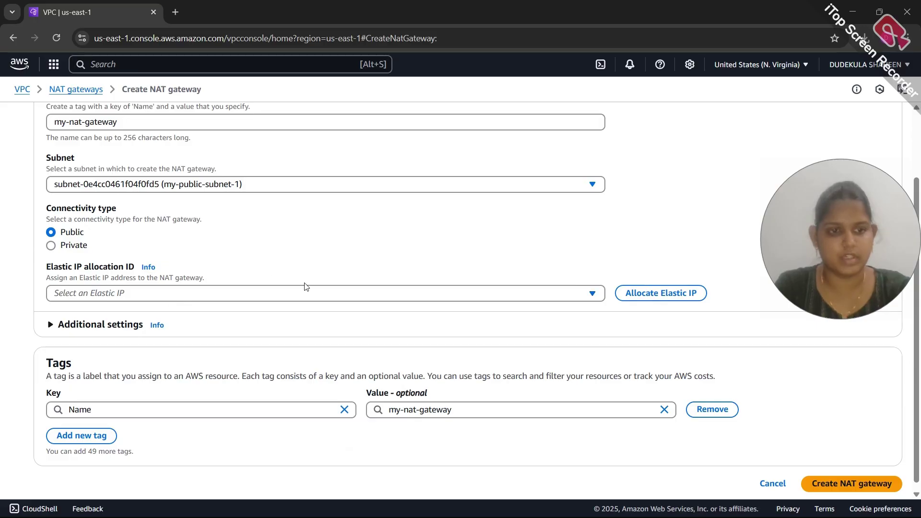
{"action": "left_click", "coordinate": [635, 292]}
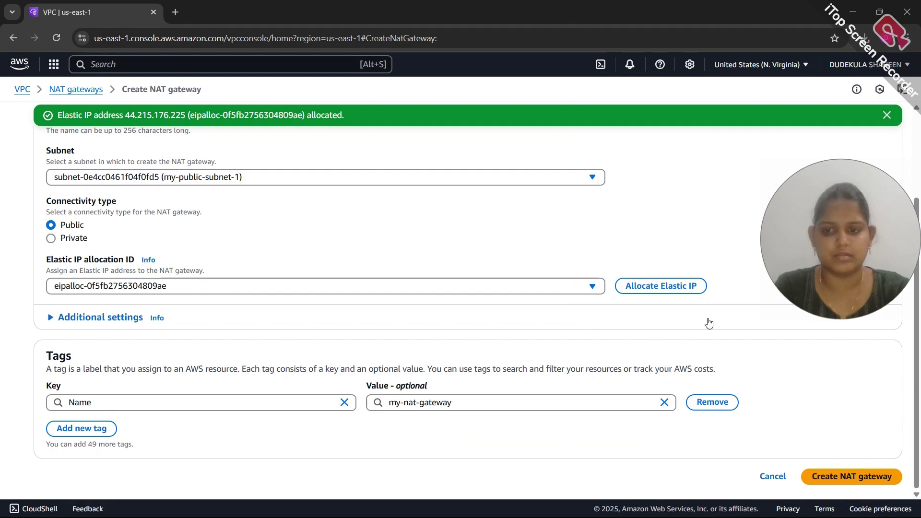
{"action": "left_click", "coordinate": [52, 318]}
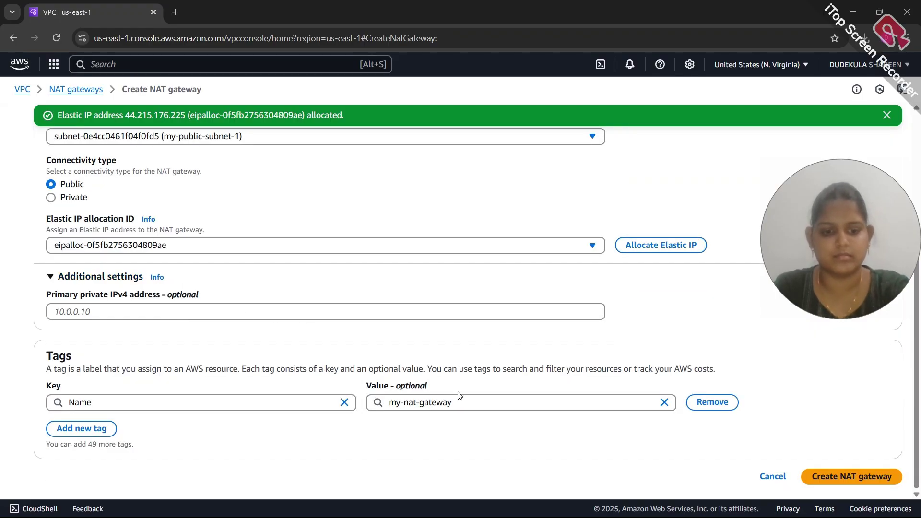
{"action": "left_click", "coordinate": [840, 480]}
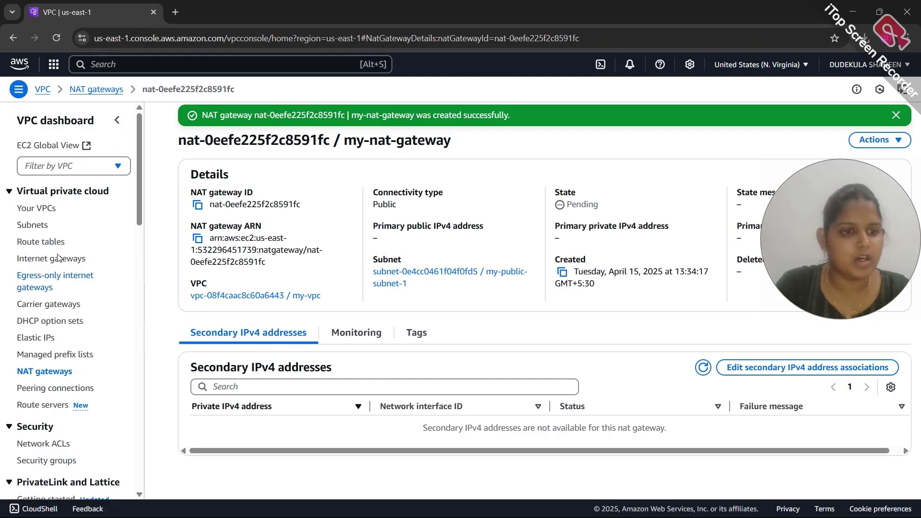
{"action": "left_click", "coordinate": [41, 243]}
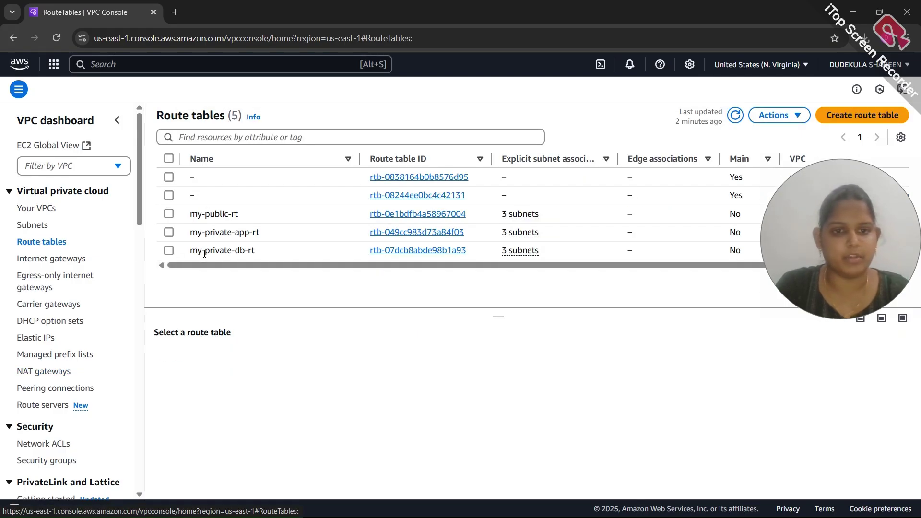
Add a 0.0.0.0/0 route to my-public-rt targeting the internet gateway my-internet-gateway
{"action": "left_click", "coordinate": [170, 213]}
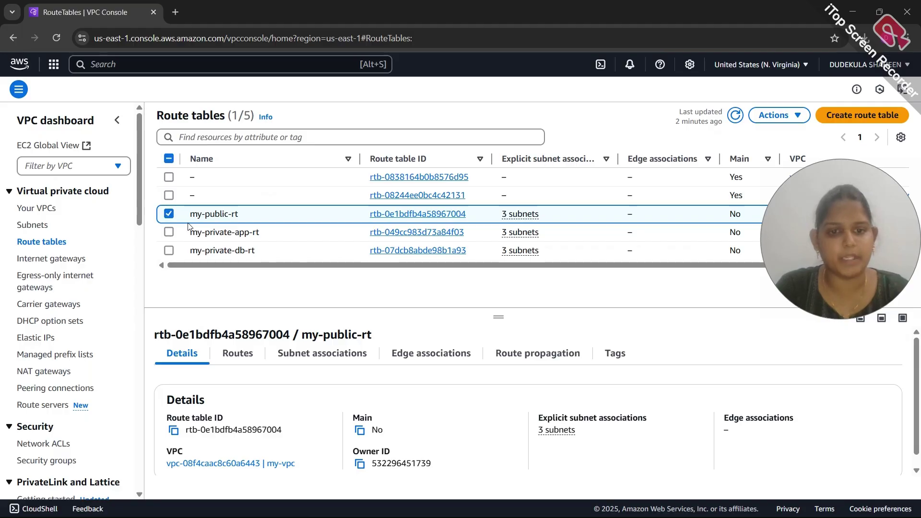
{"action": "left_click", "coordinate": [239, 357]}
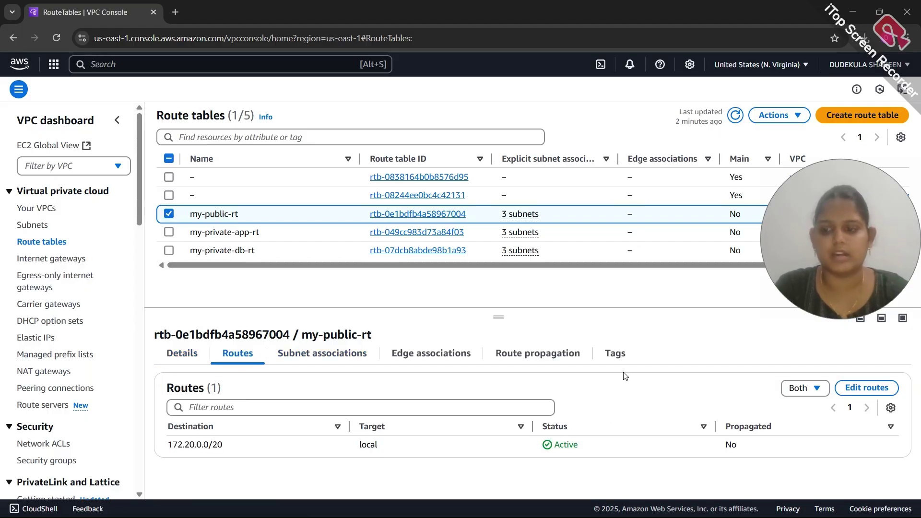
{"action": "left_click", "coordinate": [886, 388]}
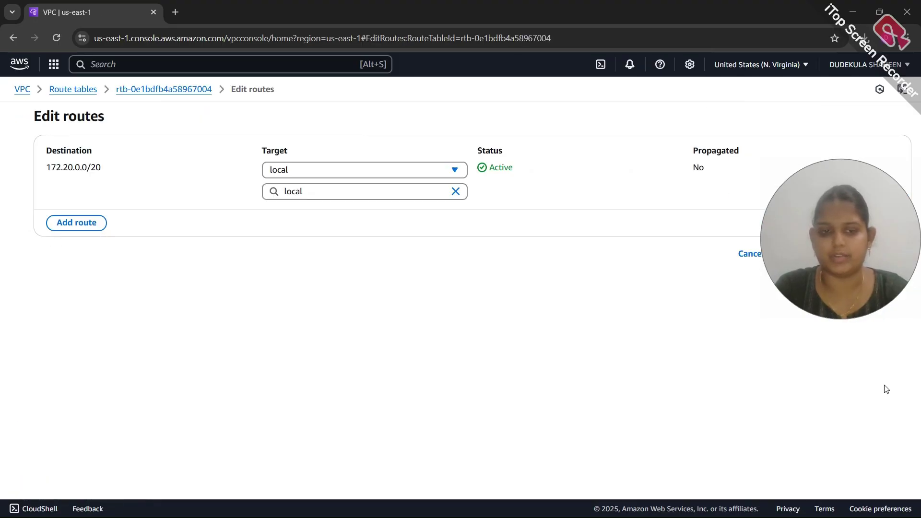
{"action": "left_click", "coordinate": [83, 225]}
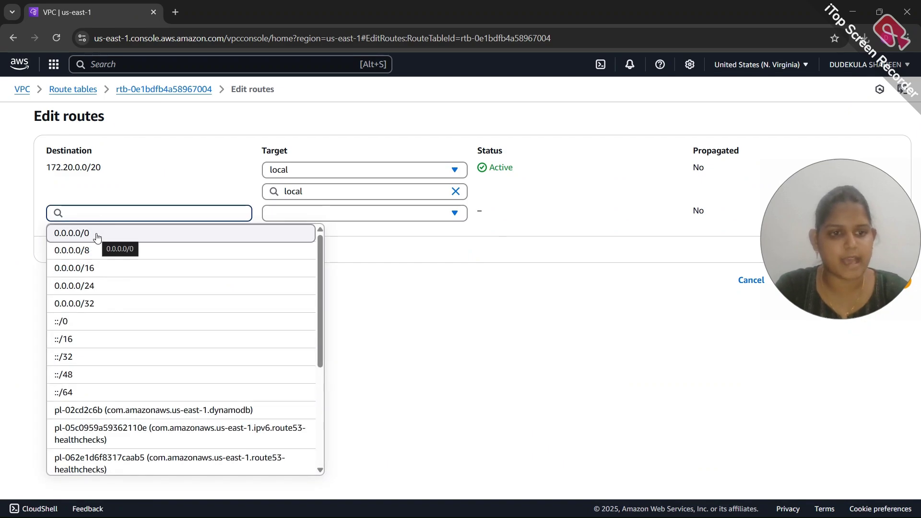
{"action": "left_click", "coordinate": [96, 235]}
{"action": "left_click", "coordinate": [294, 214]}
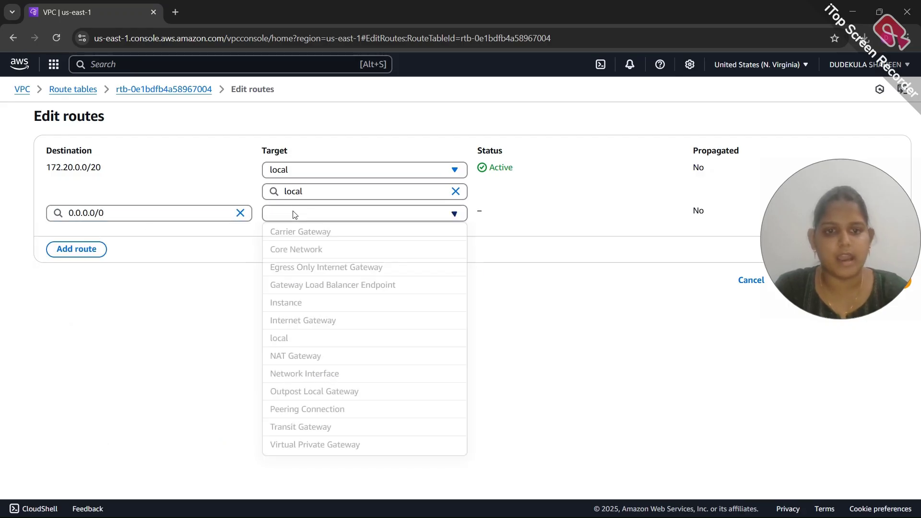
{"action": "left_click", "coordinate": [316, 324]}
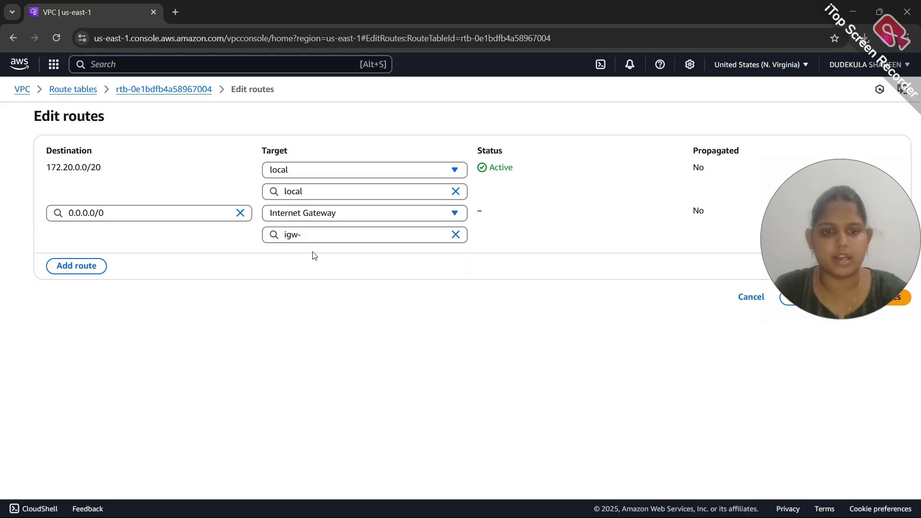
{"action": "left_click", "coordinate": [307, 237]}
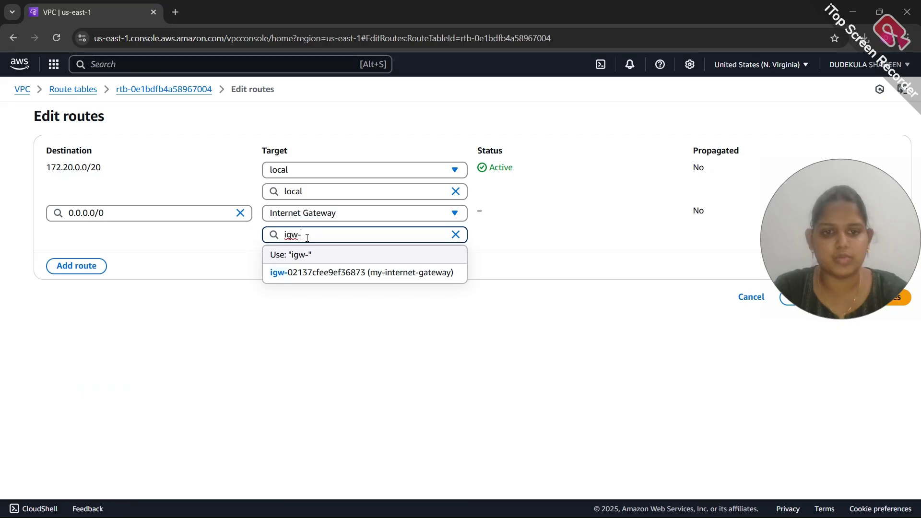
{"action": "left_click", "coordinate": [320, 271]}
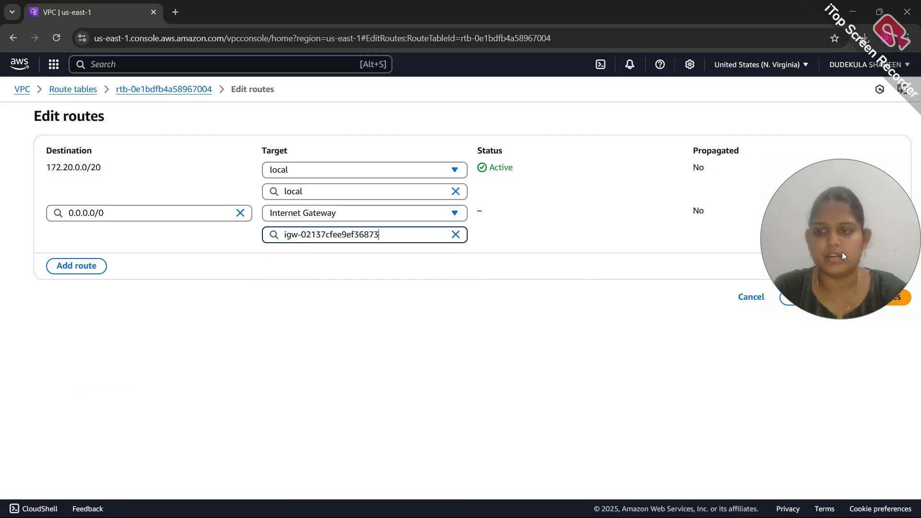
{"action": "left_click_drag", "start_coordinate": [843, 255], "coordinate": [854, 204]}
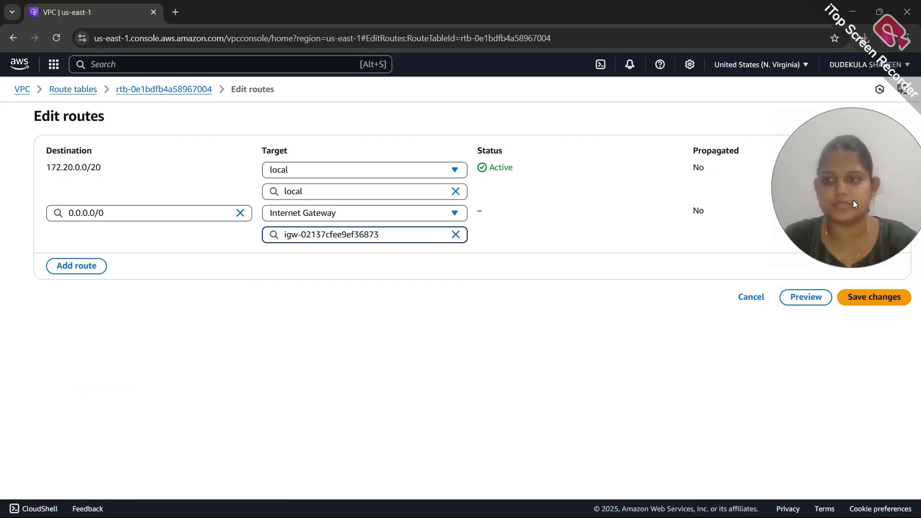
{"action": "left_click", "coordinate": [858, 297]}
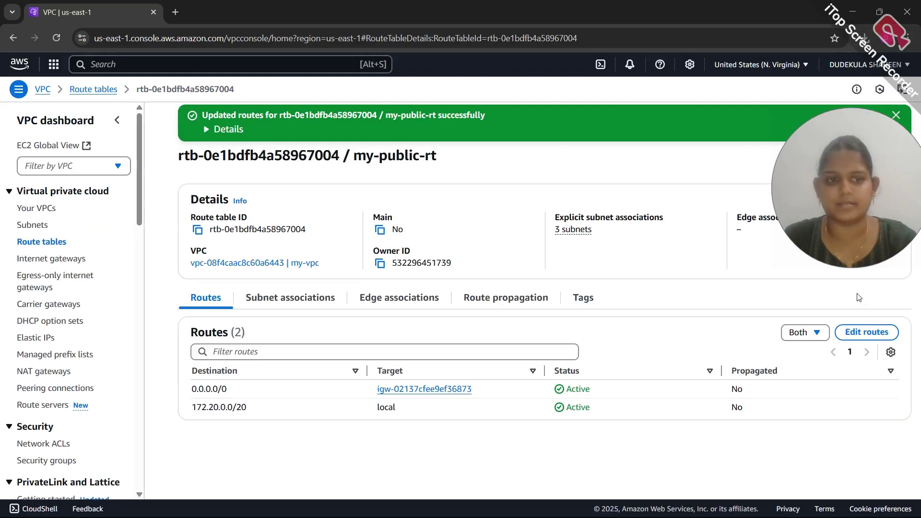
{"action": "left_click", "coordinate": [44, 241]}
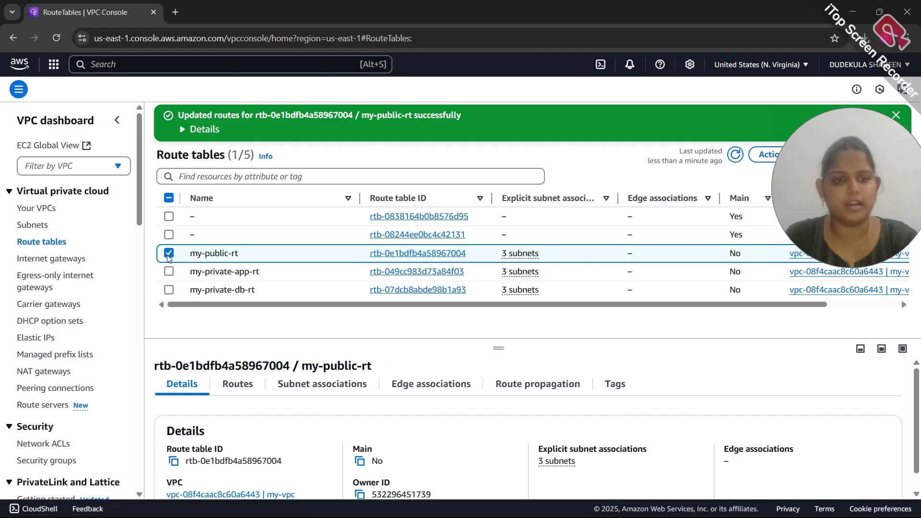
Select my-private-app-rt and open its routes for editing
{"action": "left_click", "coordinate": [169, 254]}
{"action": "left_click", "coordinate": [169, 271]}
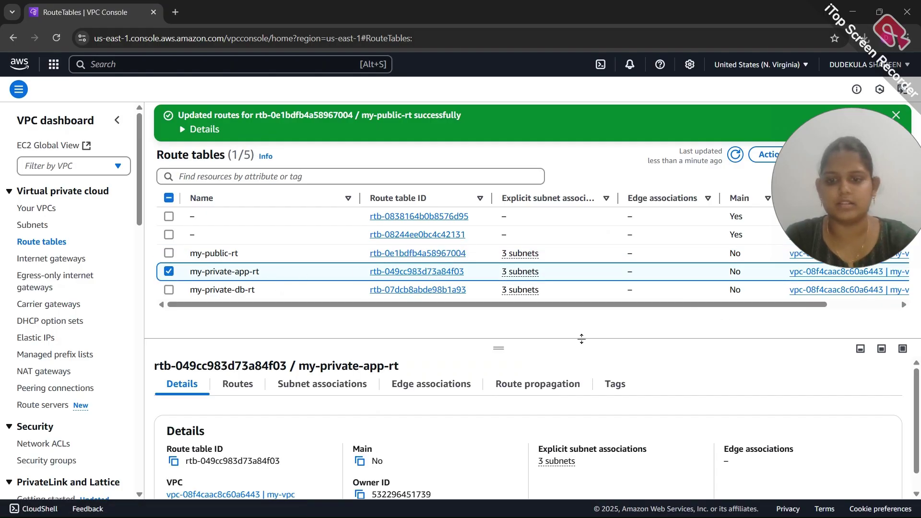
{"action": "left_click", "coordinate": [234, 385]}
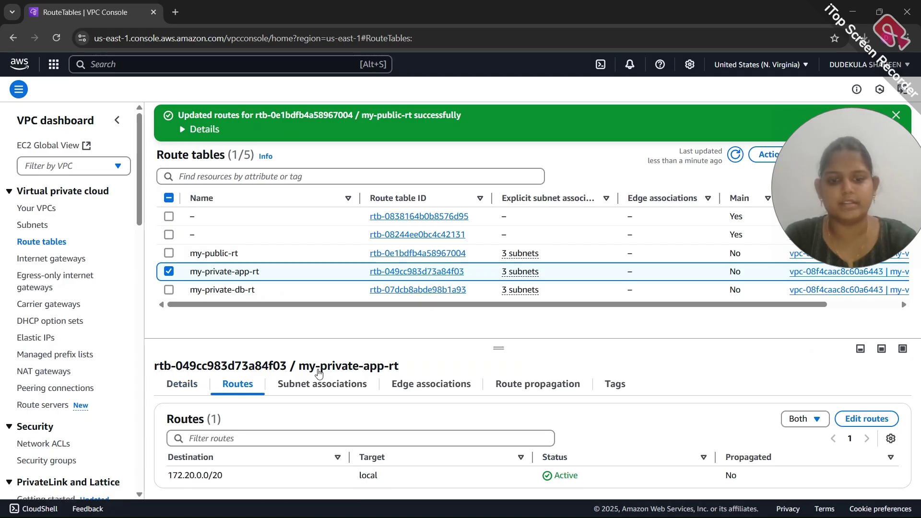
{"action": "left_click", "coordinate": [866, 418]}
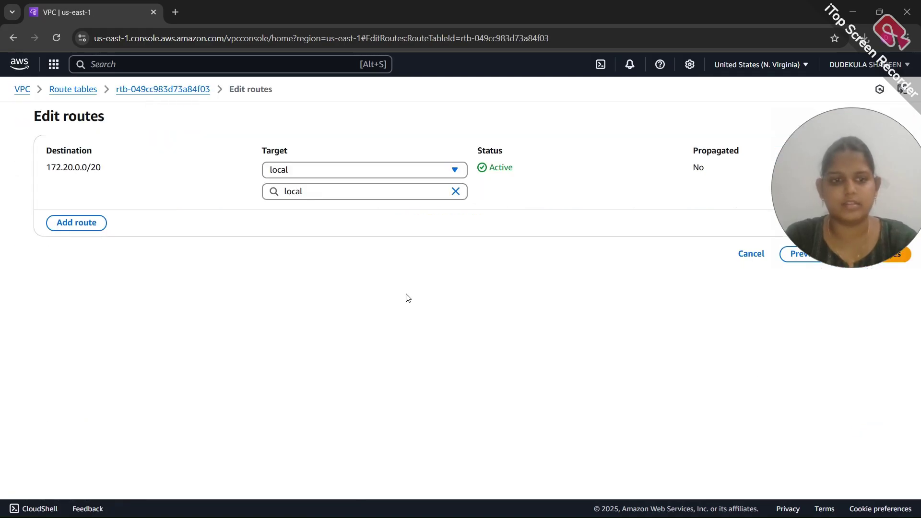
Add a 0.0.0.0/0 route targeting NAT gateway nat-0eefe225f2c8591fc, save, and return to route tables
{"action": "left_click", "coordinate": [85, 224]}
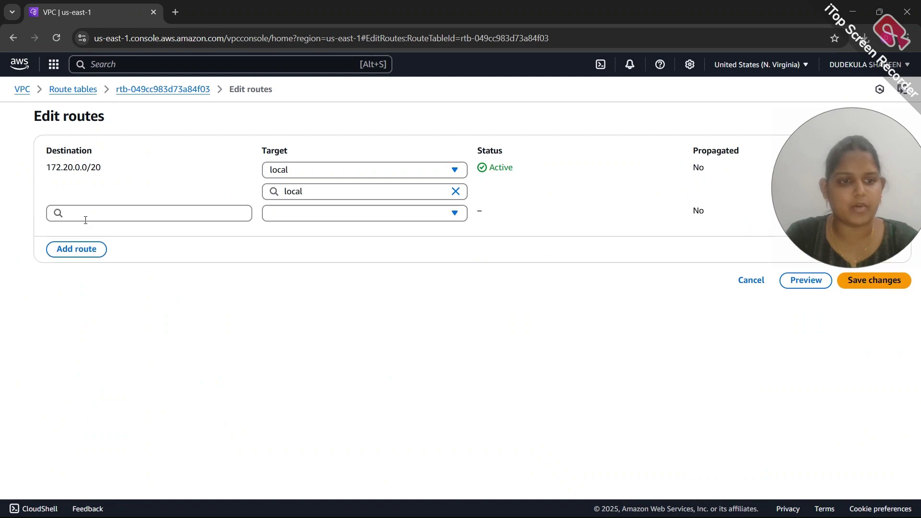
{"action": "left_click", "coordinate": [94, 218]}
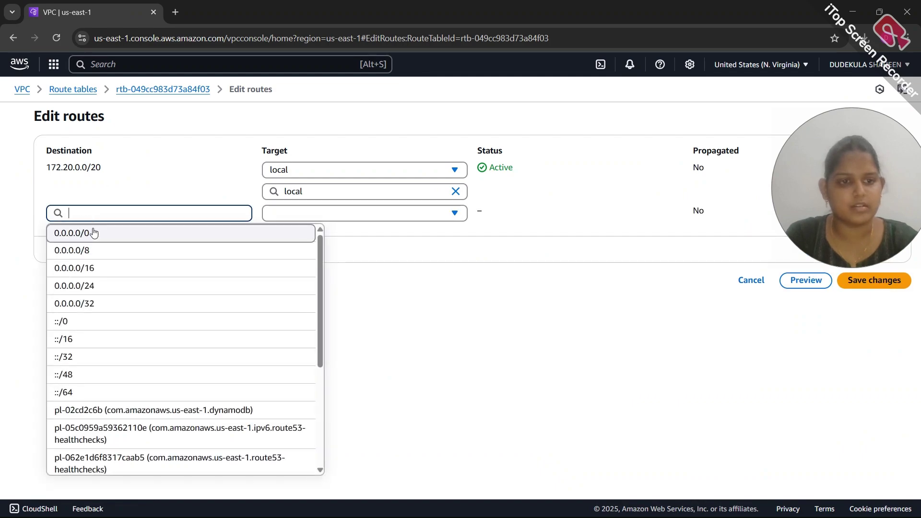
{"action": "left_click", "coordinate": [93, 233]}
{"action": "left_click", "coordinate": [319, 211]}
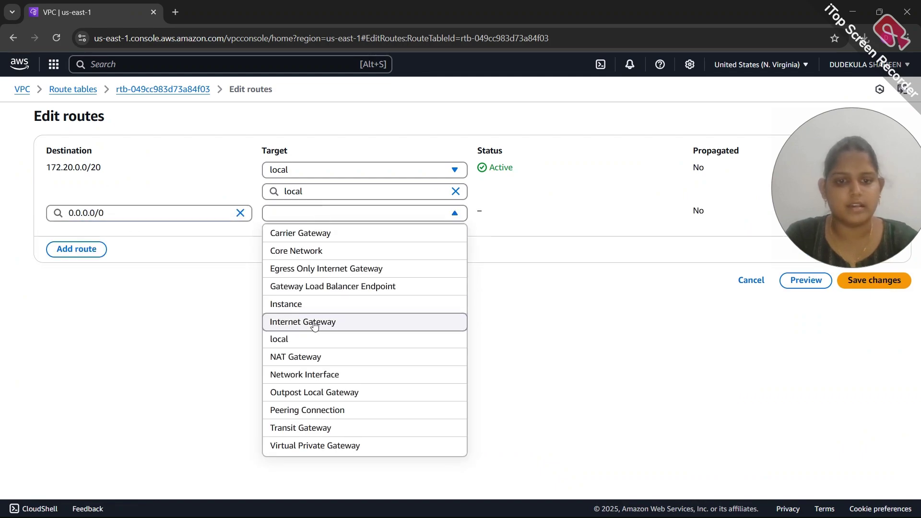
{"action": "left_click", "coordinate": [313, 357]}
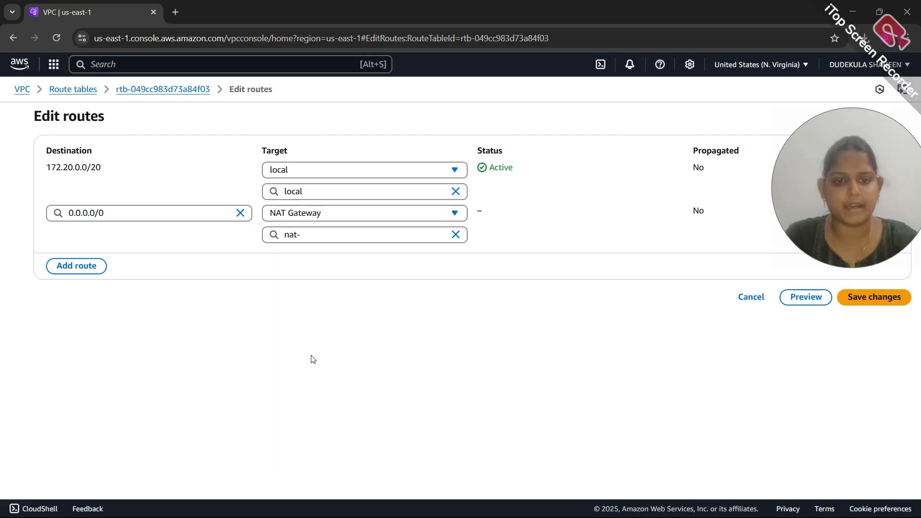
{"action": "left_click", "coordinate": [322, 234]}
{"action": "left_click", "coordinate": [318, 272]}
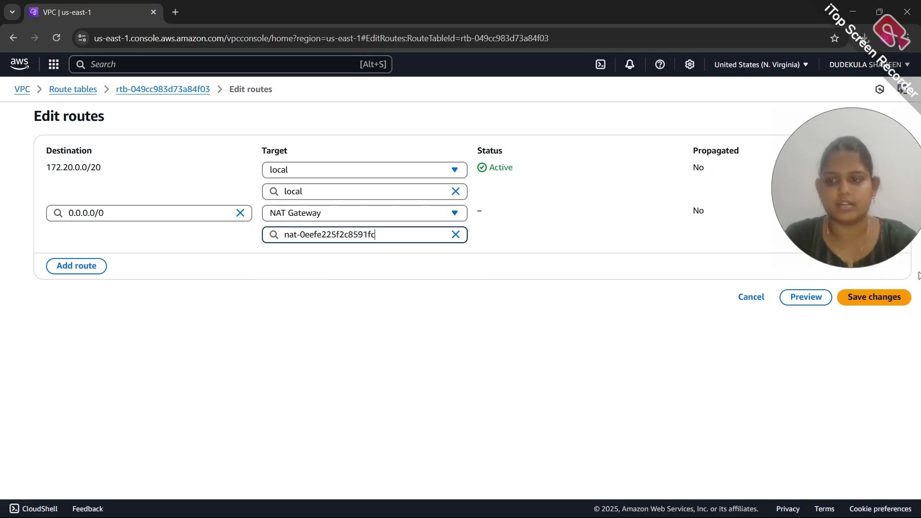
{"action": "left_click", "coordinate": [871, 300]}
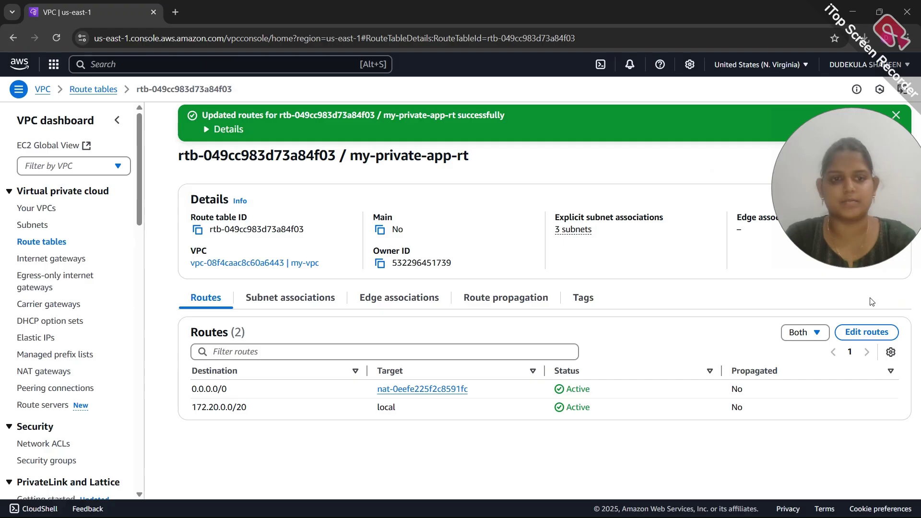
{"action": "left_click", "coordinate": [27, 246]}
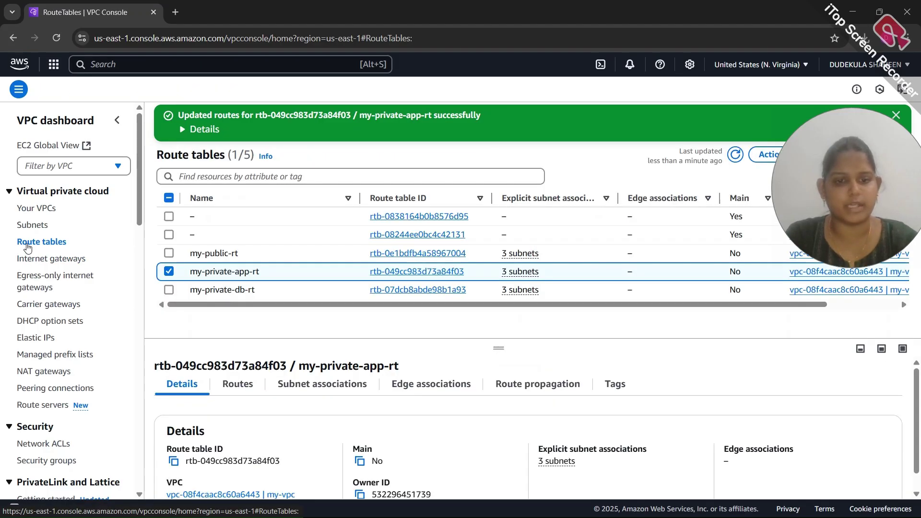
Select my-private-db-rt and open its routes for editing
{"action": "left_click", "coordinate": [169, 272]}
{"action": "left_click", "coordinate": [169, 290]}
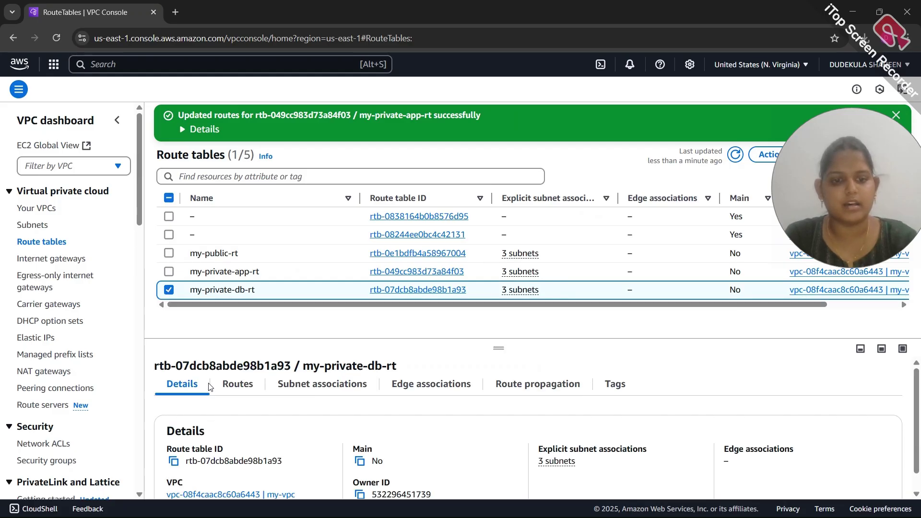
{"action": "left_click", "coordinate": [238, 385]}
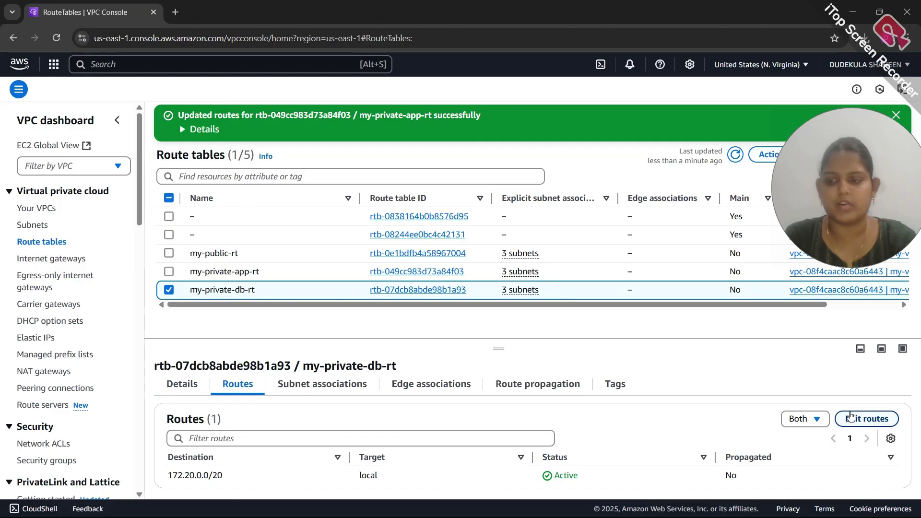
{"action": "left_click", "coordinate": [865, 418]}
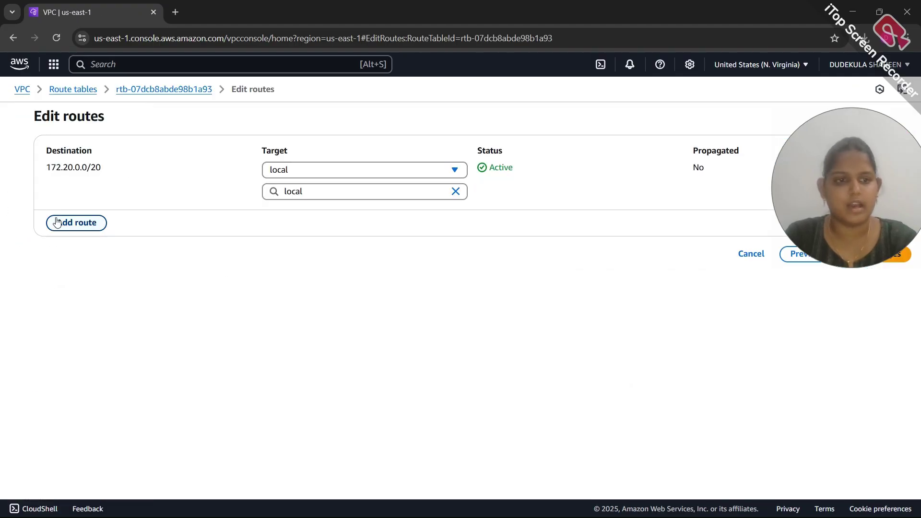
Add a 0.0.0.0/0 route through NAT gateway nat-0eefe225f2c8591fc, save it, and go to console home
{"action": "left_click", "coordinate": [58, 222]}
{"action": "left_click", "coordinate": [102, 214]}
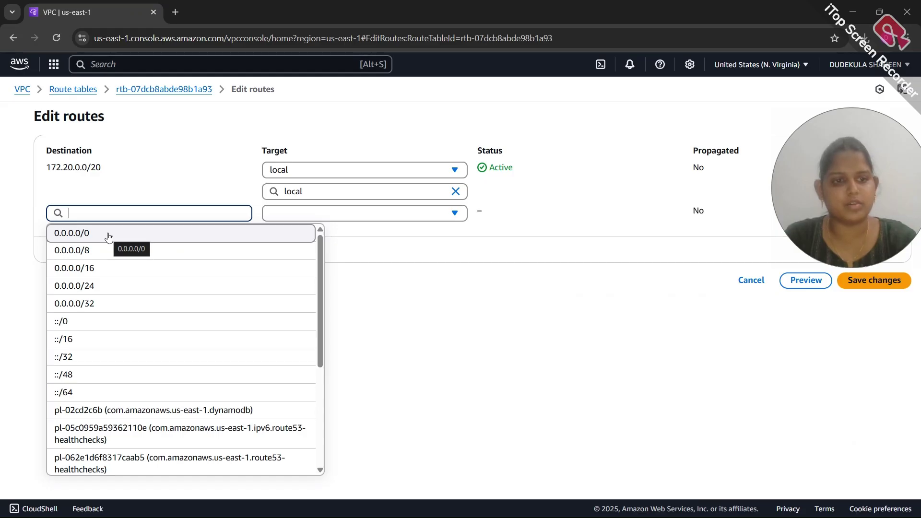
{"action": "left_click", "coordinate": [108, 235]}
{"action": "left_click", "coordinate": [326, 212]}
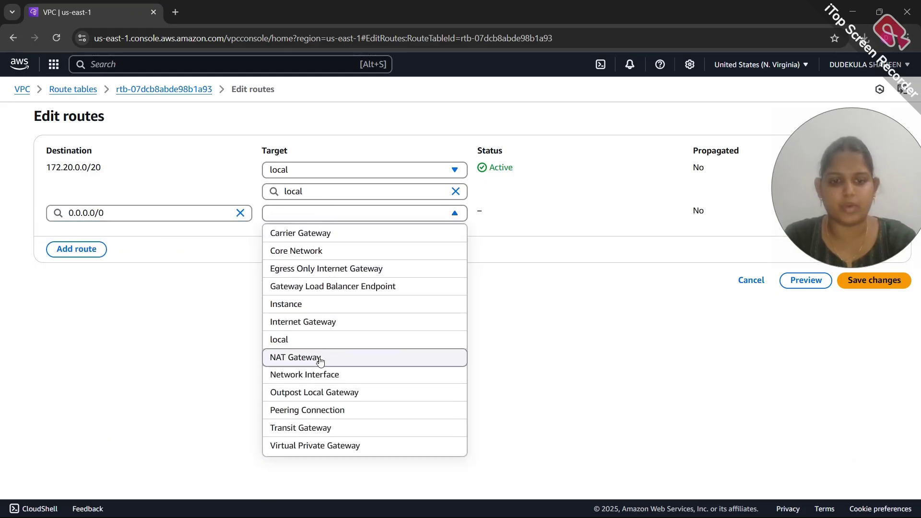
{"action": "left_click", "coordinate": [320, 360]}
{"action": "left_click", "coordinate": [330, 233]}
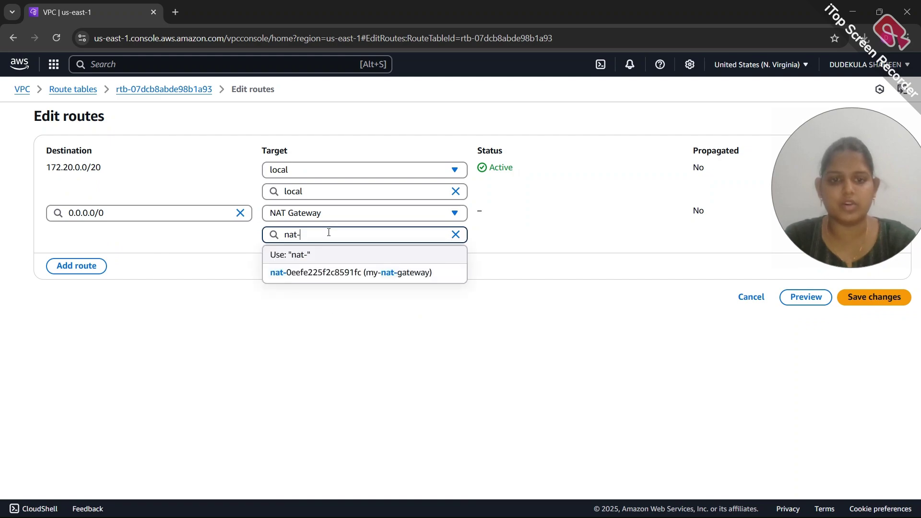
{"action": "left_click", "coordinate": [332, 270]}
{"action": "left_click", "coordinate": [876, 295]}
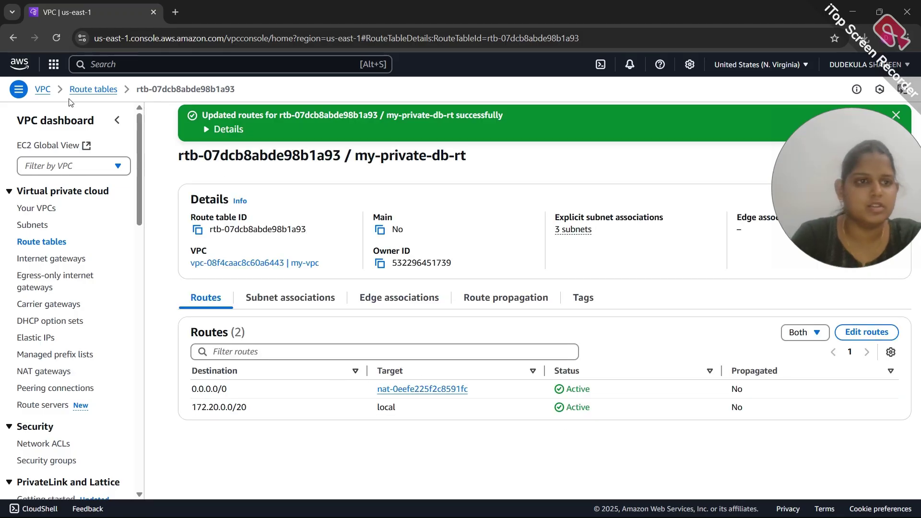
{"action": "left_click", "coordinate": [20, 64]}
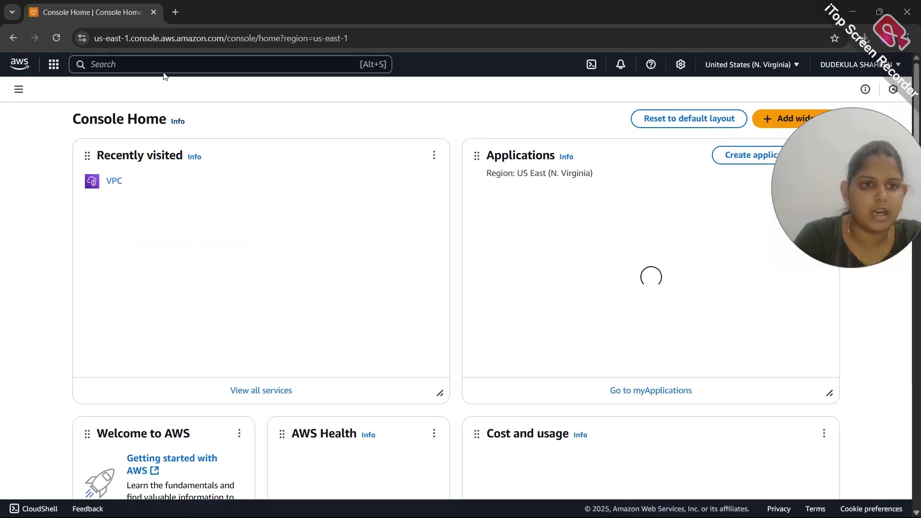
Search for 'ec2', open the EC2 service, and start launching a new instance
{"action": "left_click", "coordinate": [154, 68]}
{"action": "type", "text": "ec2"}
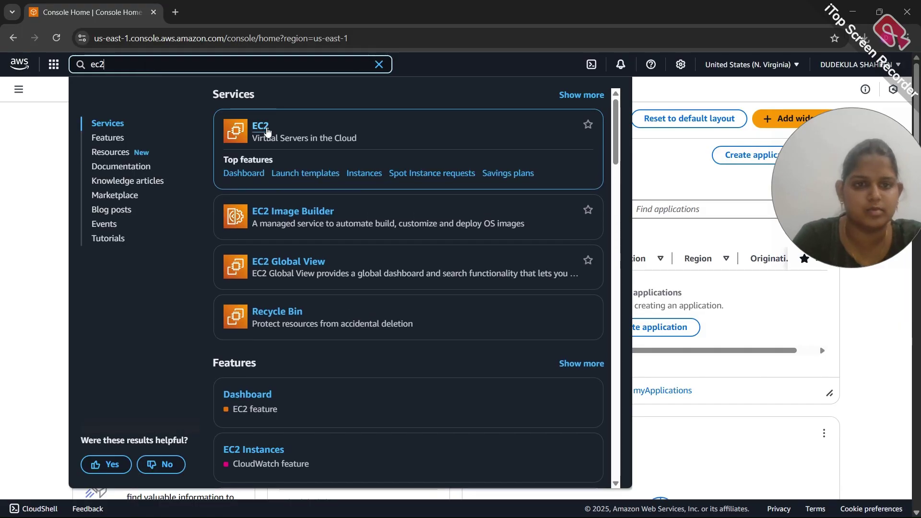
{"action": "left_click", "coordinate": [267, 131]}
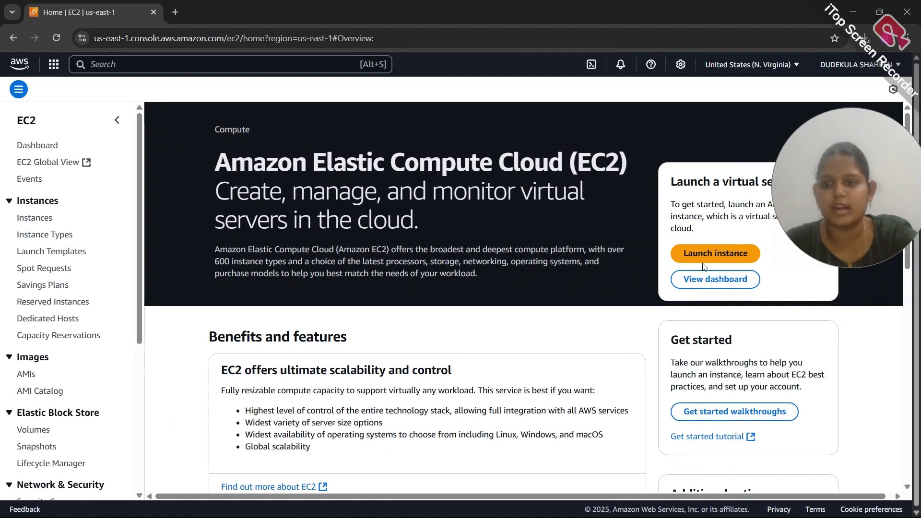
{"action": "left_click", "coordinate": [703, 259]}
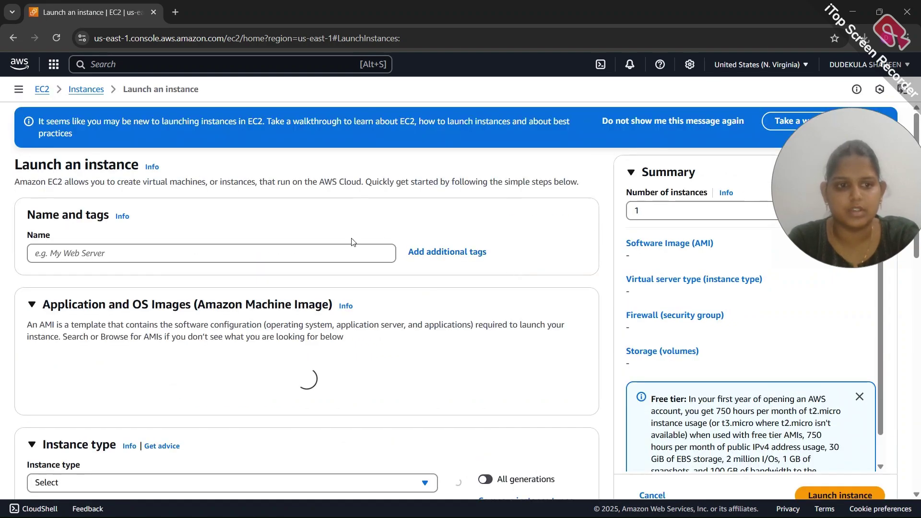
Name the instance my-jump-server, keeping the Amazon Linux 2023 AMI and t2.micro type
{"action": "left_click", "coordinate": [319, 261]}
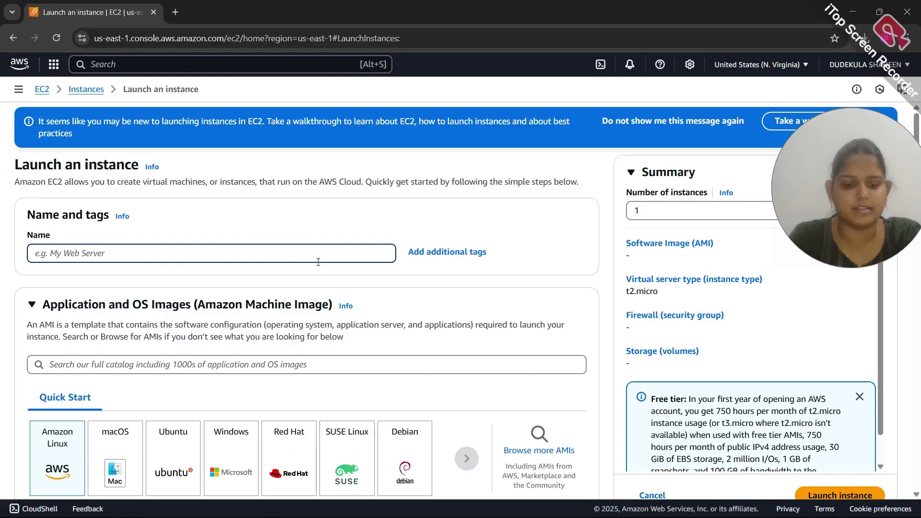
{"action": "type", "text": "my"}
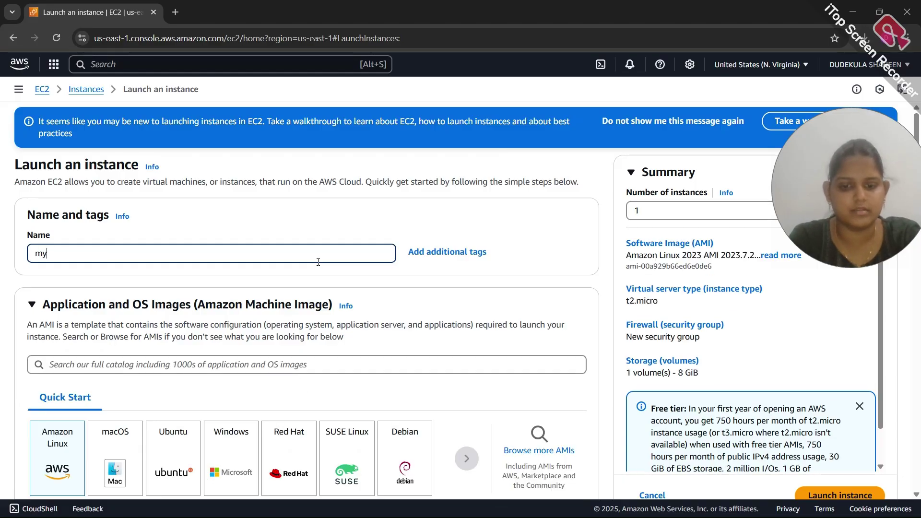
{"action": "type", "text": "-ju"}
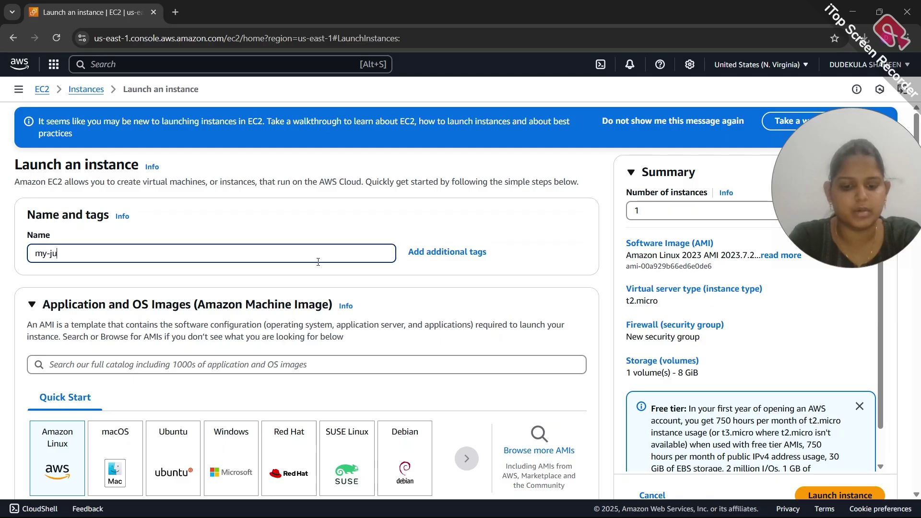
{"action": "type", "text": "mp-server"}
{"action": "scroll", "coordinate": [319, 264], "scroll_direction": "down", "scroll_amount": 3}
{"action": "scroll", "coordinate": [319, 265], "scroll_direction": "down", "scroll_amount": 1}
{"action": "scroll", "coordinate": [140, 232], "scroll_direction": "down", "scroll_amount": 1}
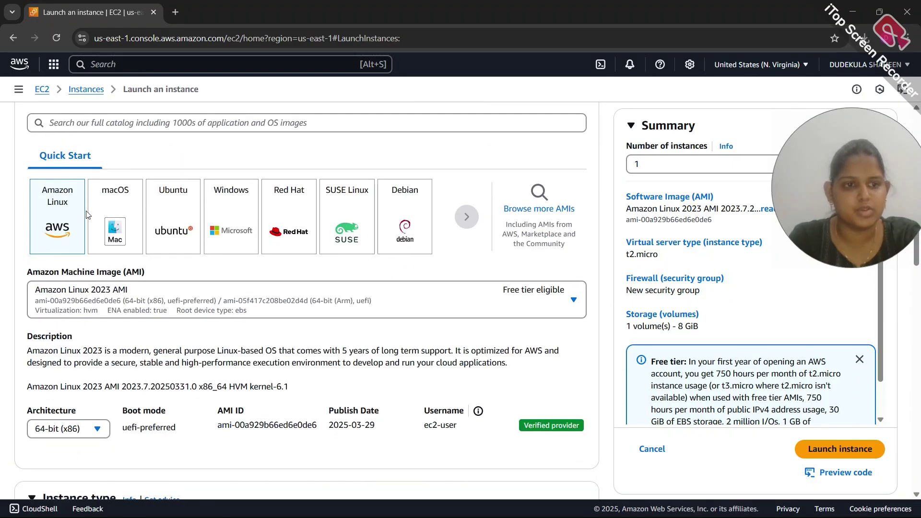
{"action": "scroll", "coordinate": [81, 215], "scroll_direction": "down", "scroll_amount": 5}
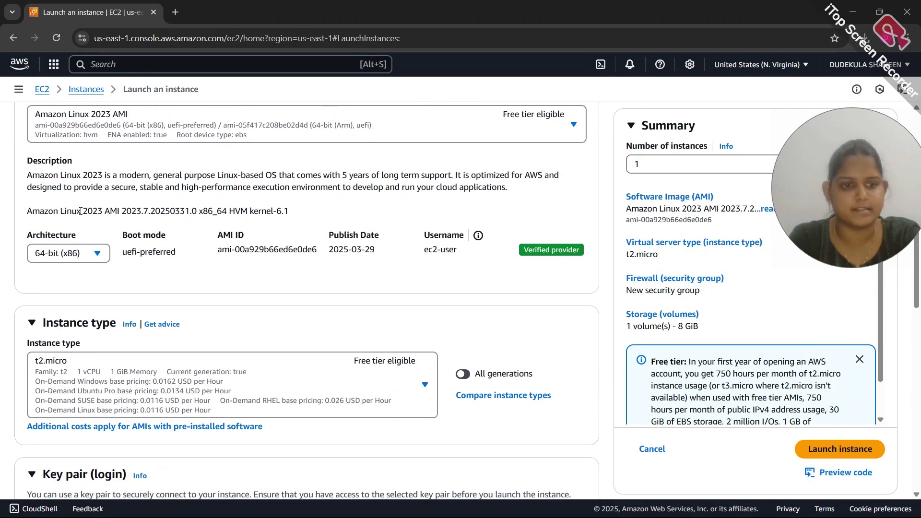
{"action": "scroll", "coordinate": [102, 288], "scroll_direction": "down", "scroll_amount": 2}
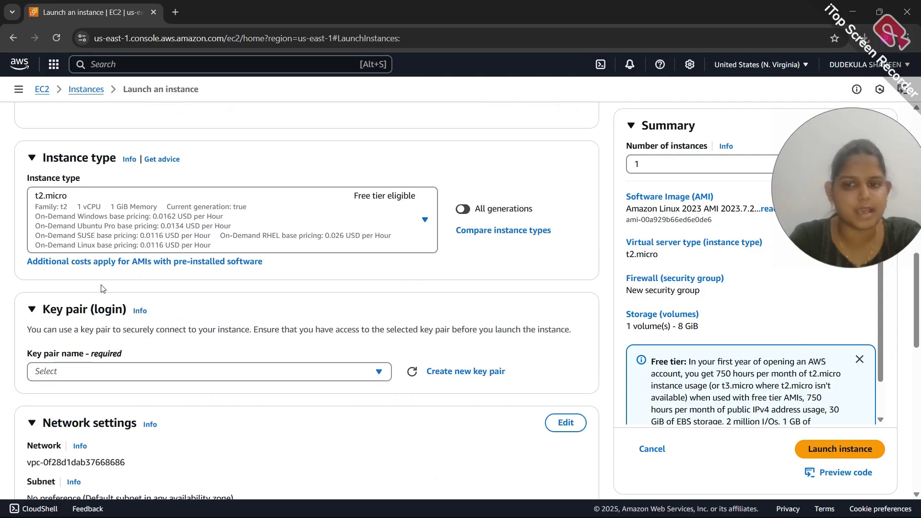
{"action": "scroll", "coordinate": [103, 286], "scroll_direction": "down", "scroll_amount": 2}
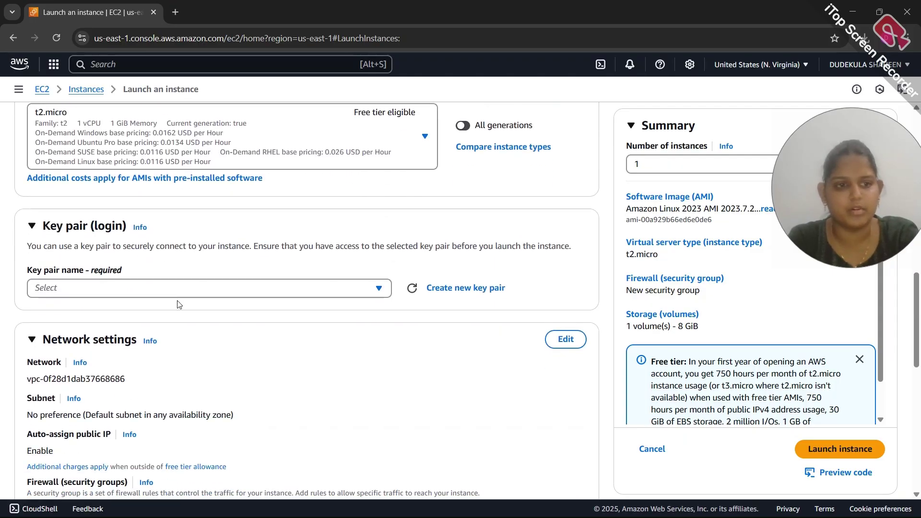
{"action": "left_click", "coordinate": [329, 286]}
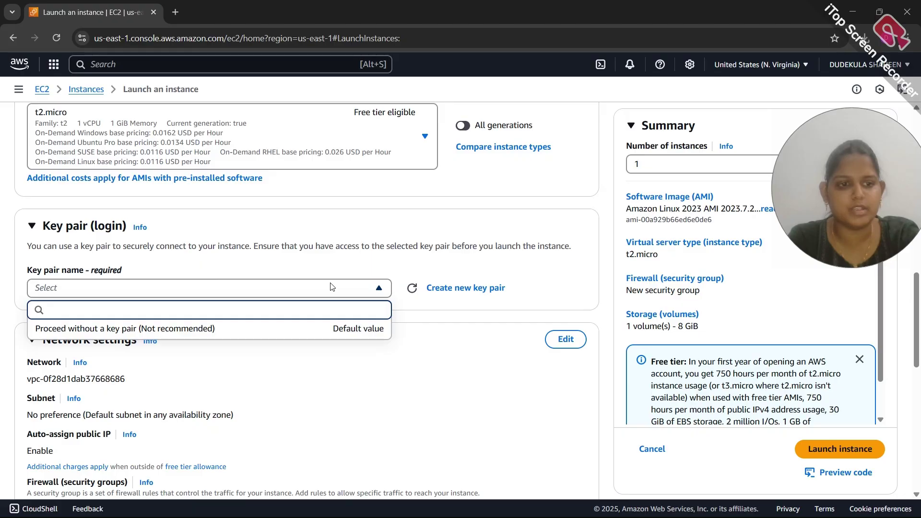
Create a new RSA .pem key pair named Keypair for the instance
{"action": "left_click", "coordinate": [436, 289]}
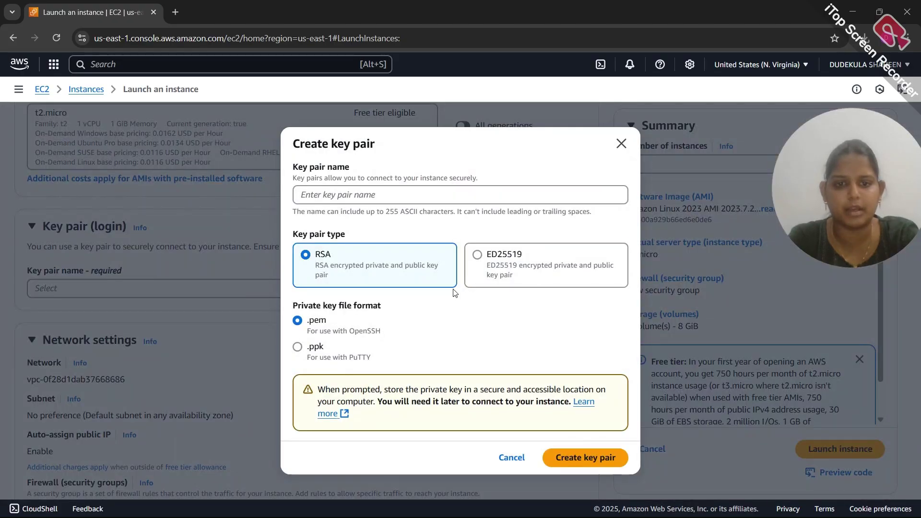
{"action": "left_click", "coordinate": [416, 202]}
{"action": "type", "text": "Keypair"}
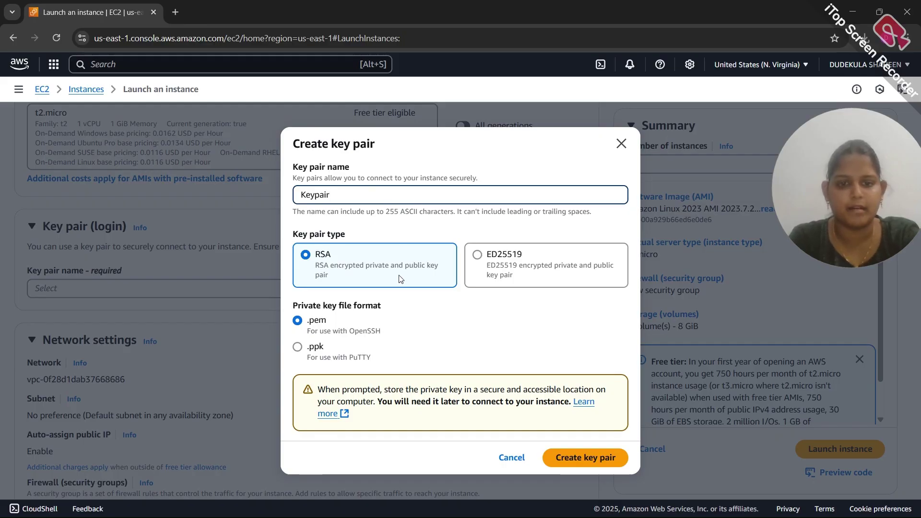
{"action": "left_click", "coordinate": [598, 458]}
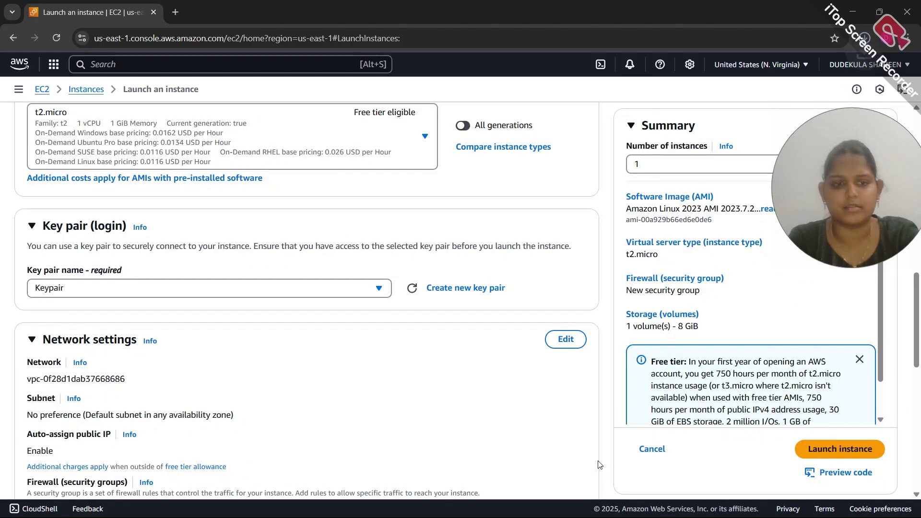
Place the instance in my-vpc's my-public-subnet-1 and enable auto-assign public IP
{"action": "scroll", "coordinate": [278, 362], "scroll_direction": "down", "scroll_amount": 3}
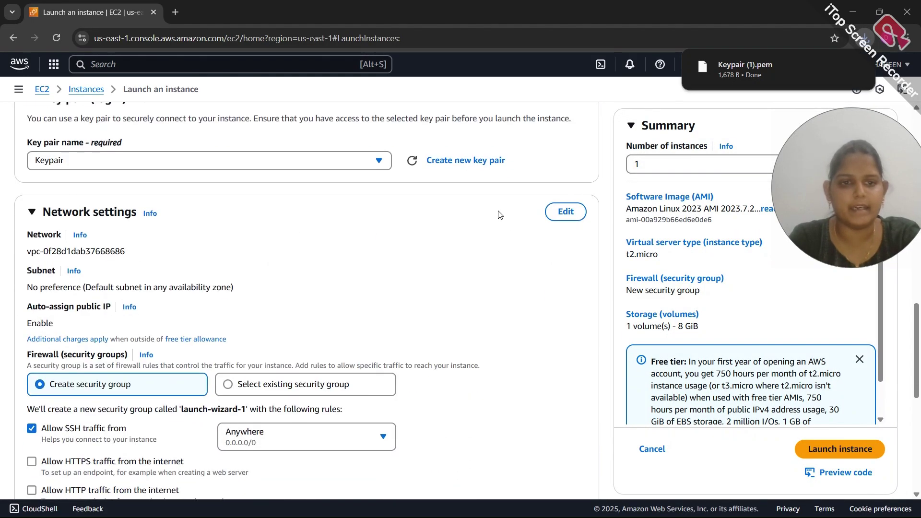
{"action": "left_click", "coordinate": [564, 211]}
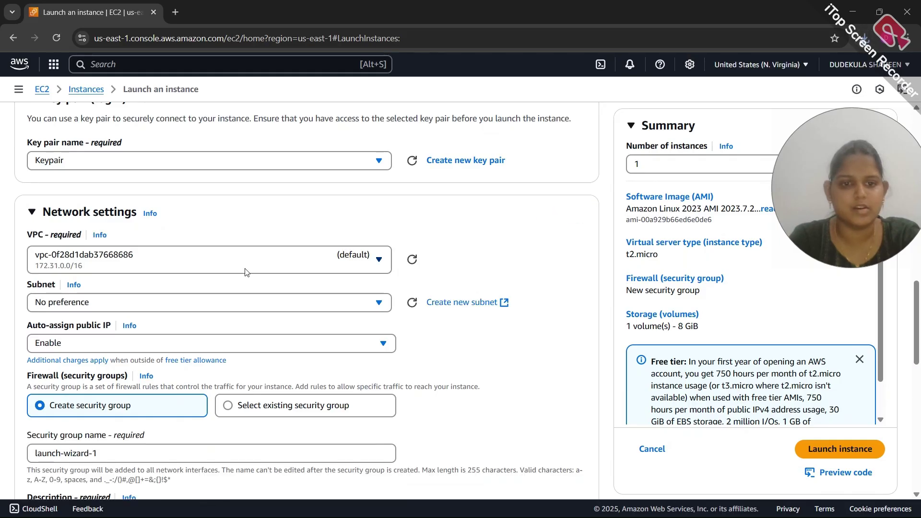
{"action": "left_click", "coordinate": [276, 254]}
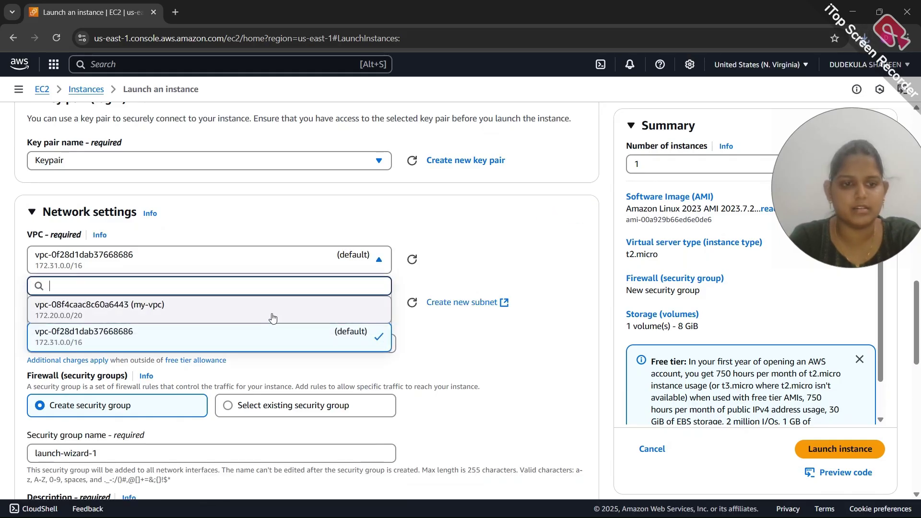
{"action": "left_click", "coordinate": [273, 318]}
{"action": "scroll", "coordinate": [241, 304], "scroll_direction": "down", "scroll_amount": 2}
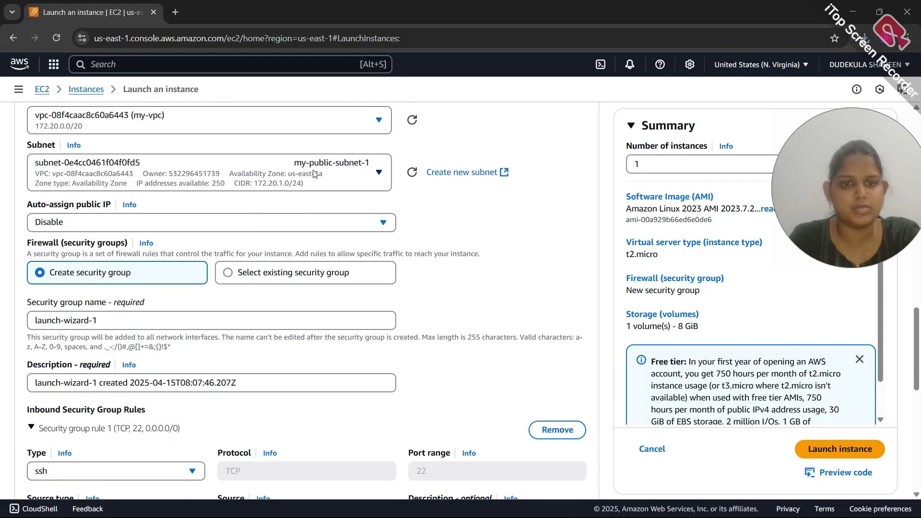
{"action": "scroll", "coordinate": [343, 181], "scroll_direction": "down", "scroll_amount": 1}
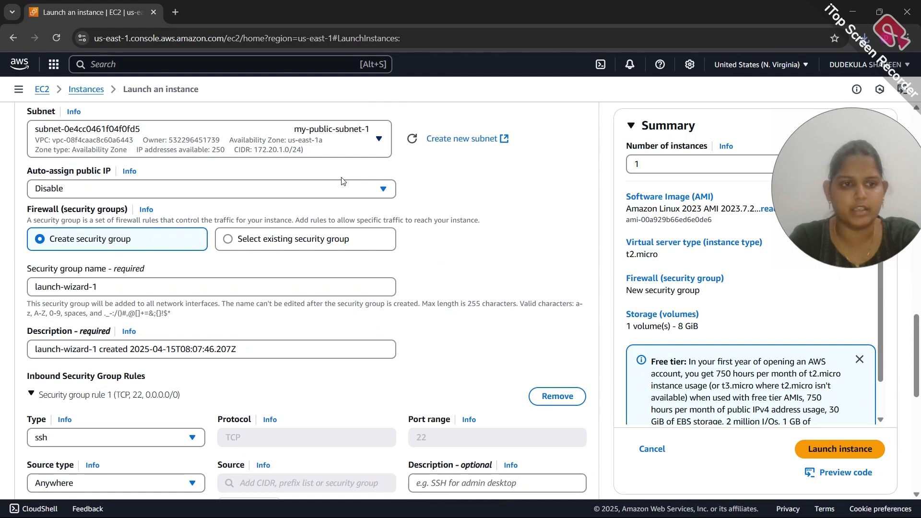
{"action": "left_click", "coordinate": [227, 191]}
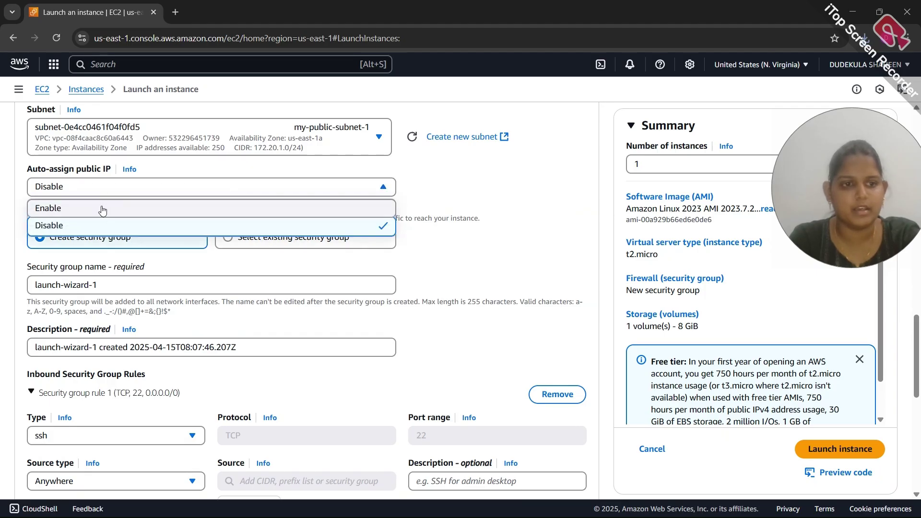
{"action": "left_click", "coordinate": [102, 208]}
{"action": "scroll", "coordinate": [33, 130], "scroll_direction": "down", "scroll_amount": 3}
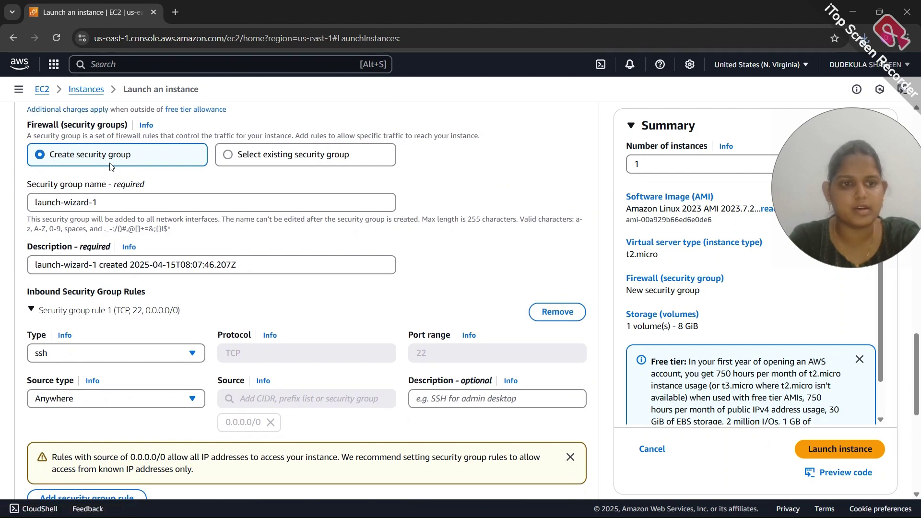
Replace the default security group name with my-jump-server
{"action": "left_click", "coordinate": [122, 201]}
{"action": "key", "text": "ctrl+a"}
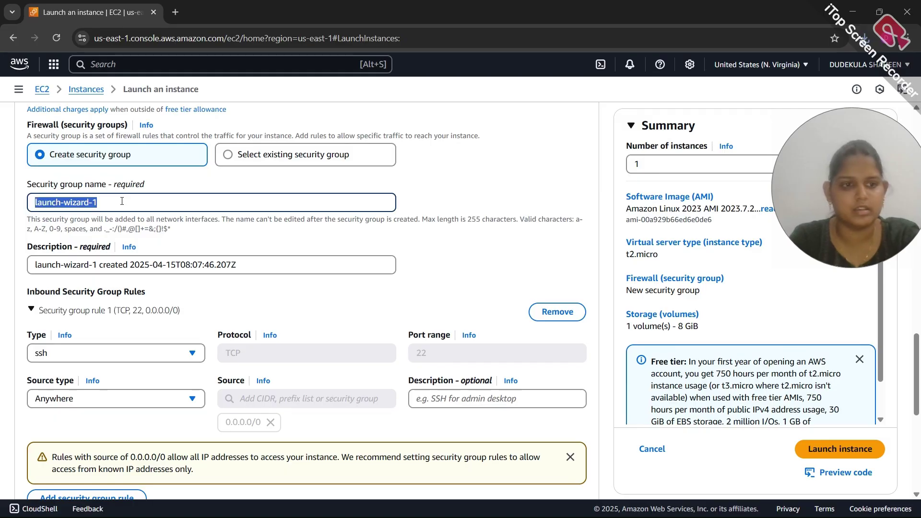
{"action": "key", "text": "BackSpace"}
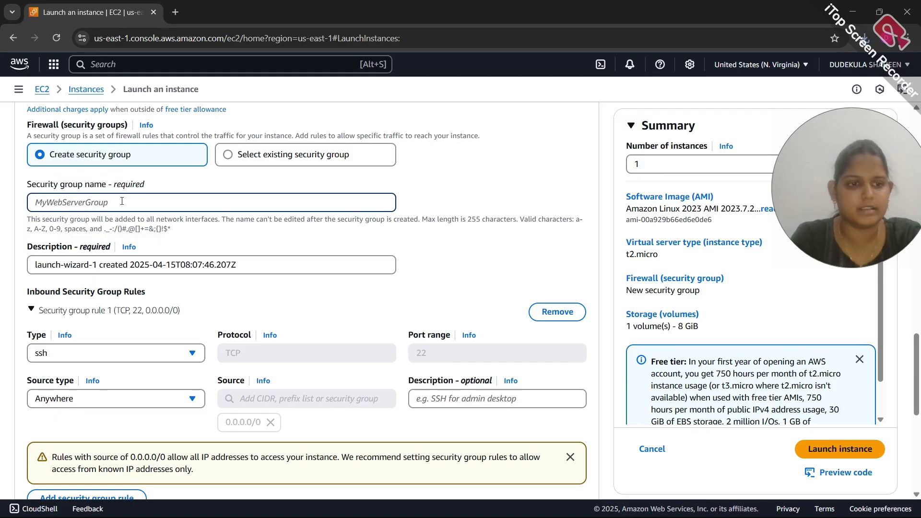
{"action": "type", "text": "my-jump-server"}
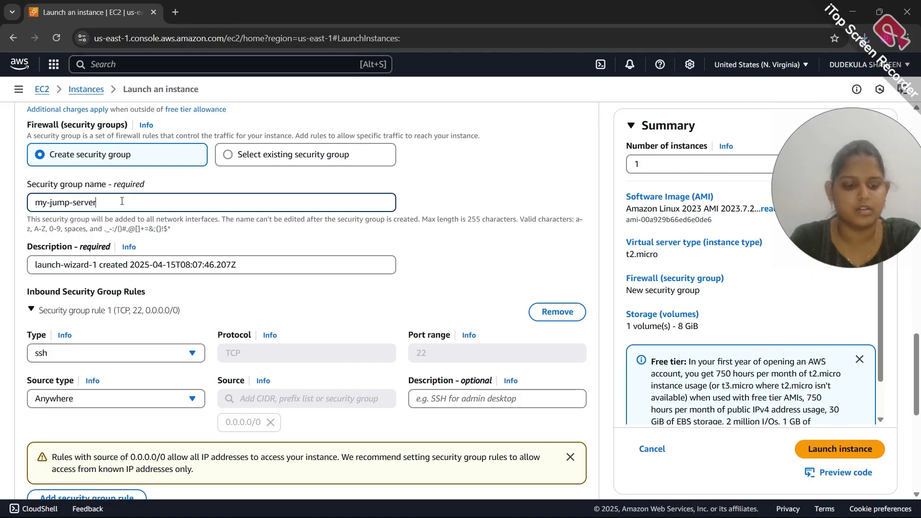
{"action": "key", "text": "ctrl+a"}
{"action": "key", "text": "ctrl+c"}
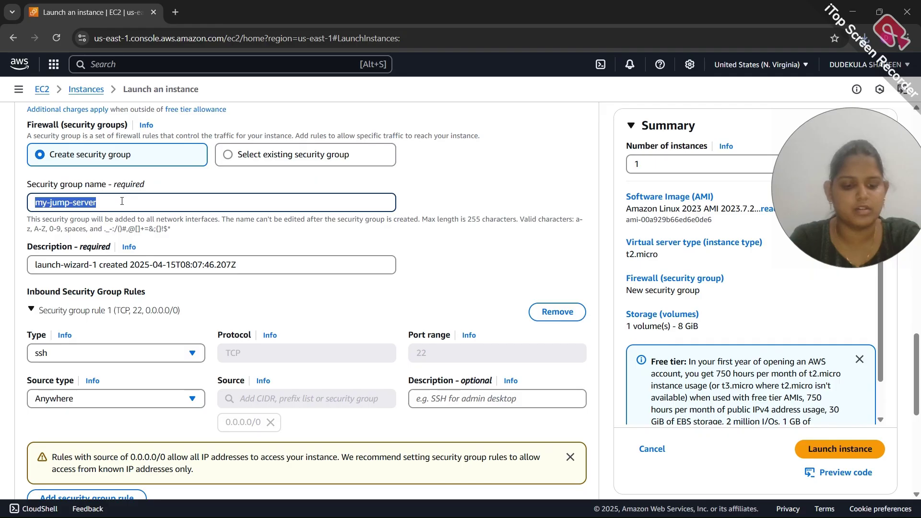
{"action": "left_click", "coordinate": [121, 201]}
Set the security group description to my-jump-server-sg
{"action": "left_click", "coordinate": [112, 268]}
{"action": "key", "text": "ctrl+a"}
{"action": "key", "text": "ctrl+v"}
{"action": "type", "text": "-sg"}
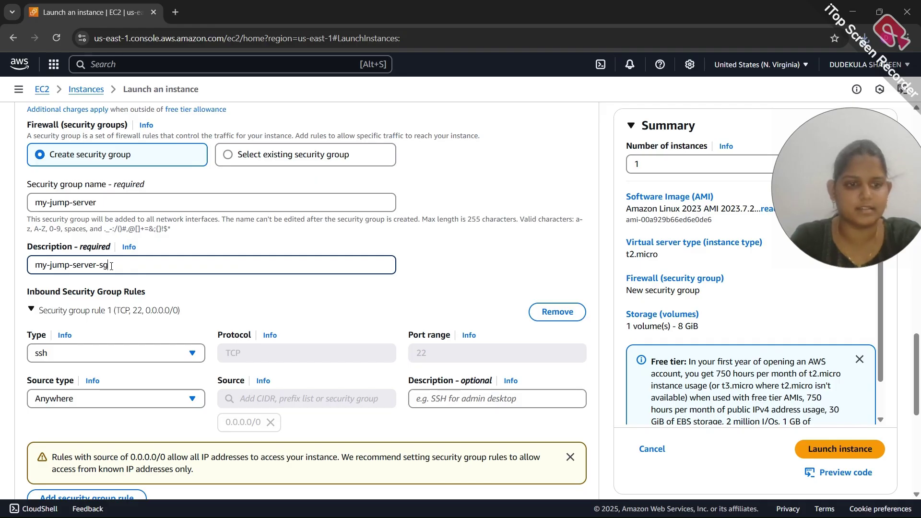
{"action": "scroll", "coordinate": [112, 268], "scroll_direction": "down", "scroll_amount": 3}
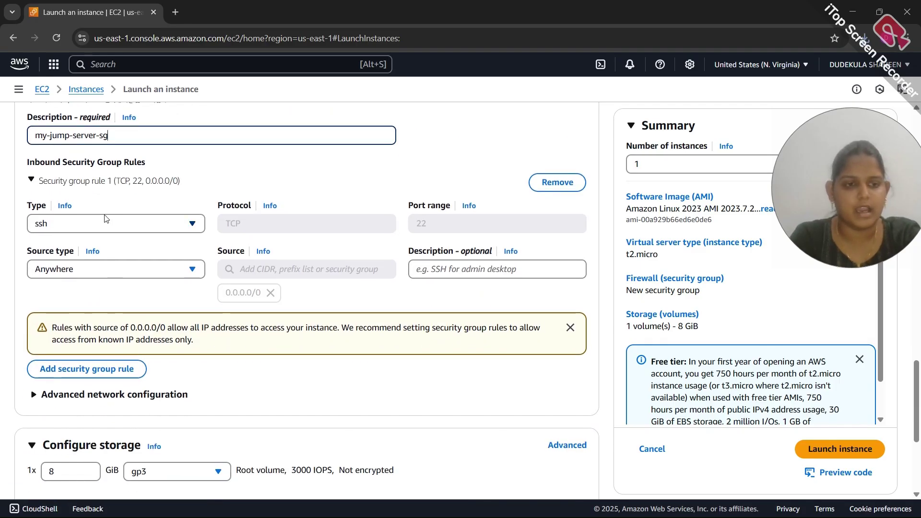
{"action": "scroll", "coordinate": [109, 250], "scroll_direction": "down", "scroll_amount": 2}
{"action": "scroll", "coordinate": [106, 218], "scroll_direction": "down", "scroll_amount": 3}
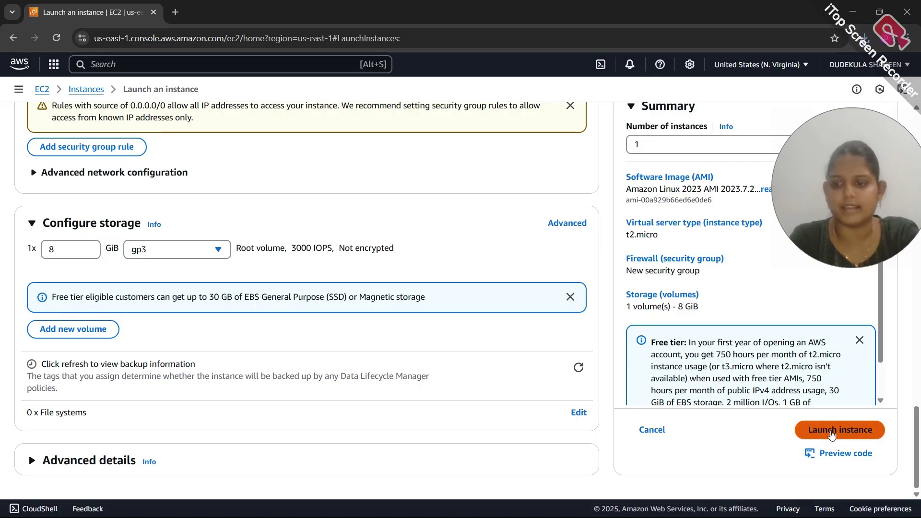
Launch my-jump-server, then start a fresh instance launch from the Instances list
{"action": "left_click", "coordinate": [831, 431]}
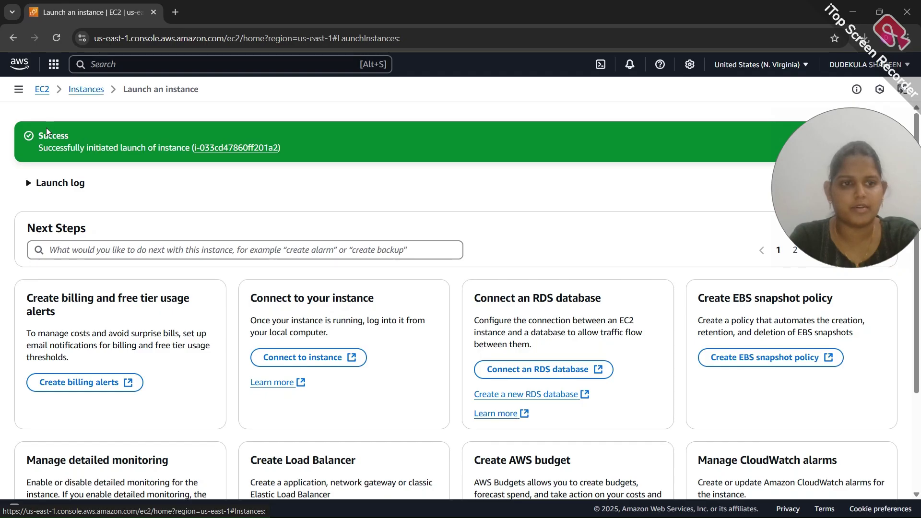
{"action": "left_click", "coordinate": [79, 93]}
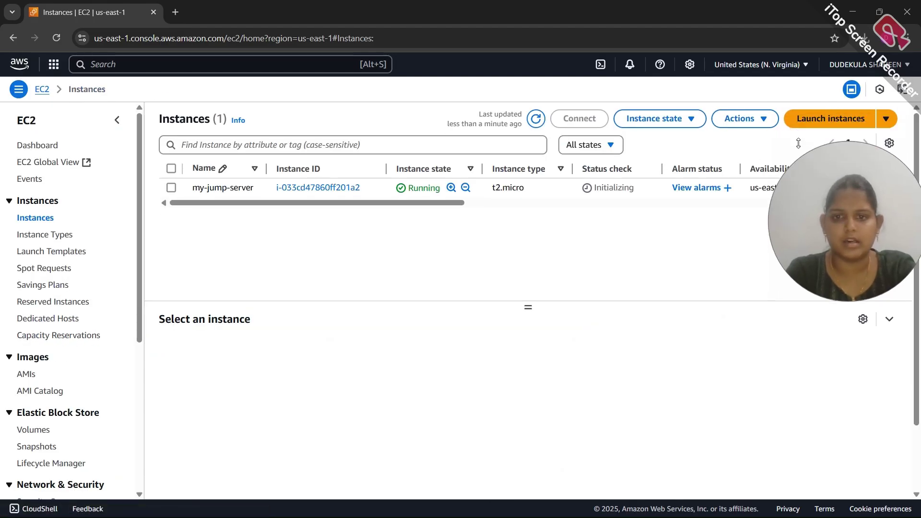
{"action": "left_click", "coordinate": [809, 122]}
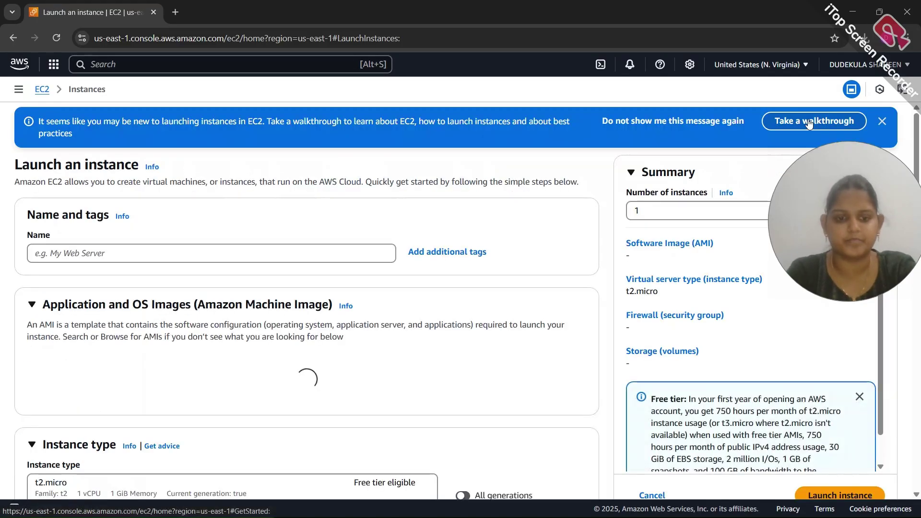
Name the new instance my-php-app-server
{"action": "left_click", "coordinate": [346, 250]}
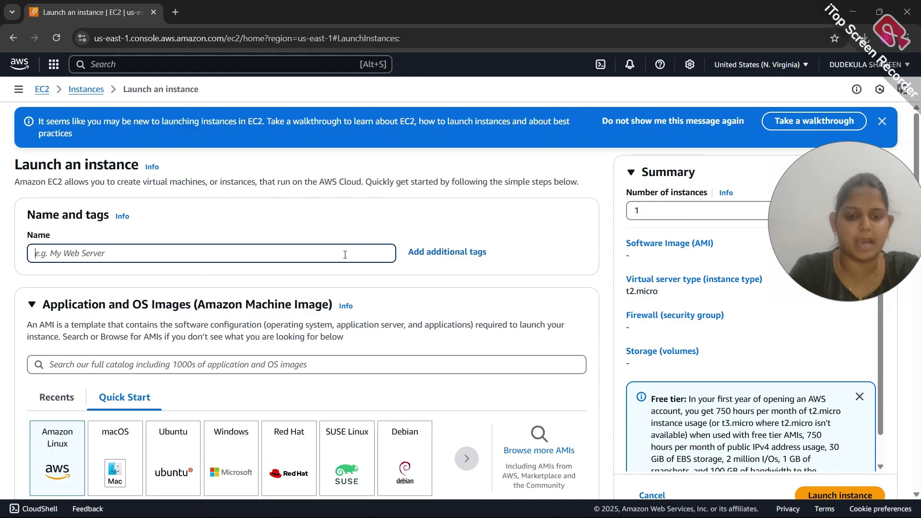
{"action": "type", "text": "my-php-app-server"}
{"action": "scroll", "coordinate": [223, 279], "scroll_direction": "down", "scroll_amount": 2}
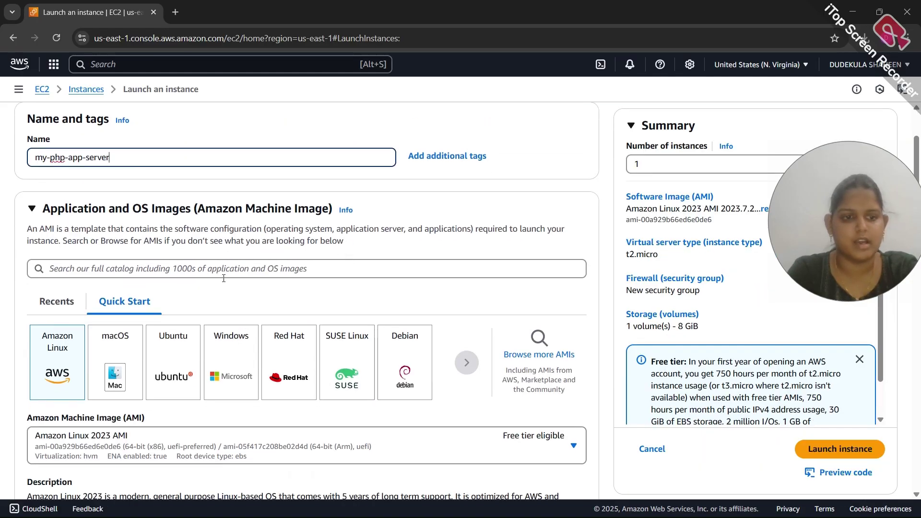
{"action": "scroll", "coordinate": [223, 279], "scroll_direction": "down", "scroll_amount": 2}
{"action": "scroll", "coordinate": [92, 274], "scroll_direction": "down", "scroll_amount": 6}
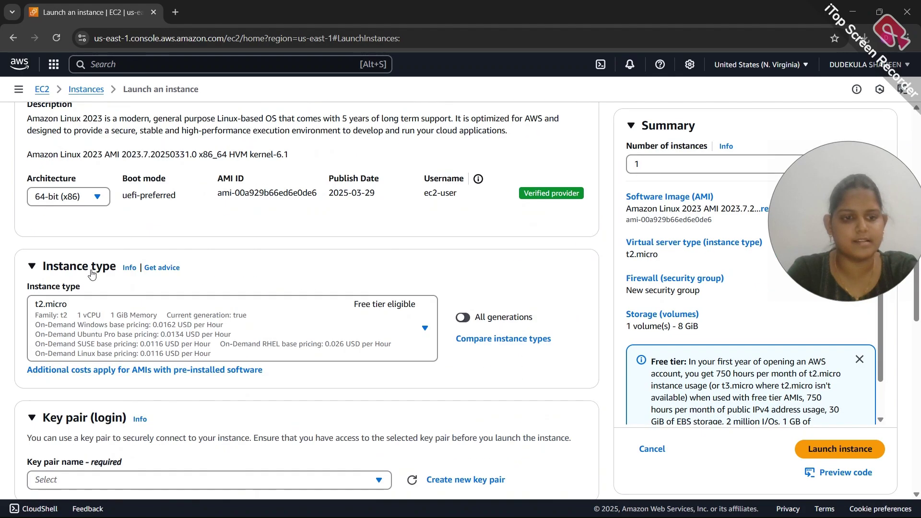
{"action": "scroll", "coordinate": [92, 274], "scroll_direction": "down", "scroll_amount": 1}
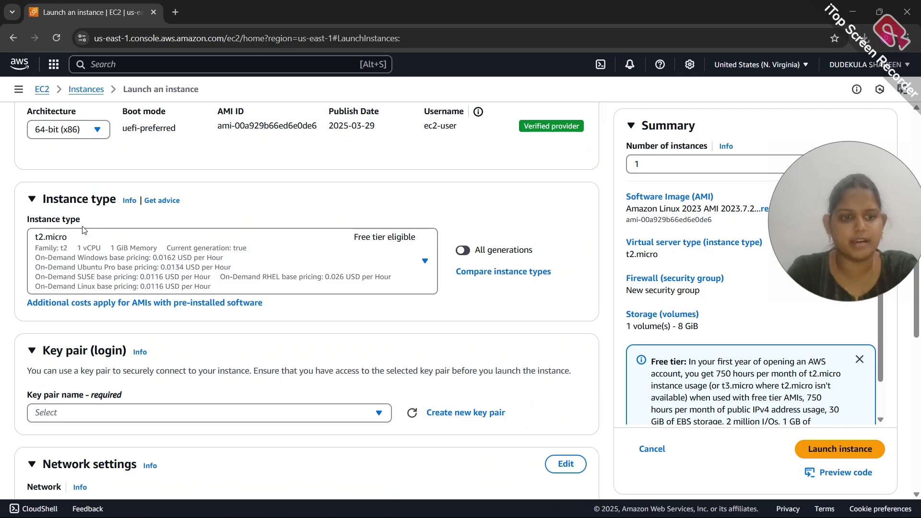
{"action": "scroll", "coordinate": [129, 268], "scroll_direction": "down", "scroll_amount": 3}
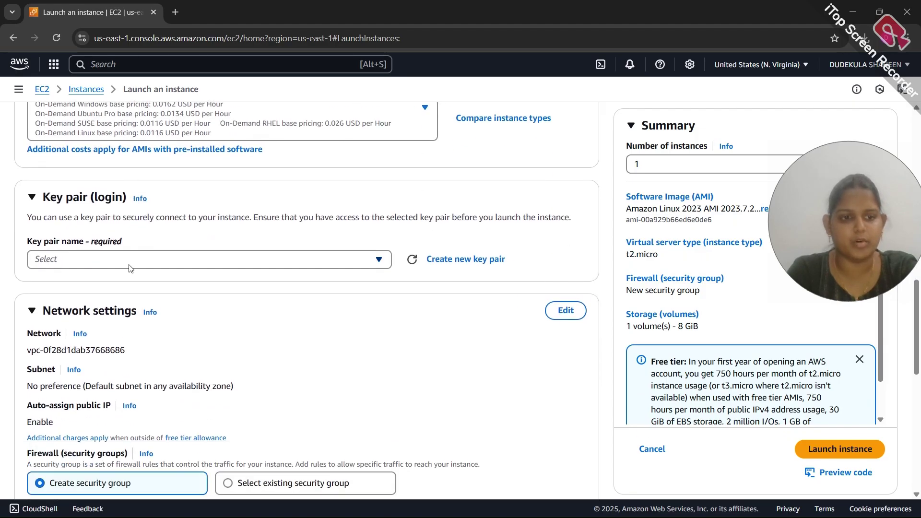
Choose the Keypair key pair and make the network settings editable
{"action": "left_click", "coordinate": [155, 259]}
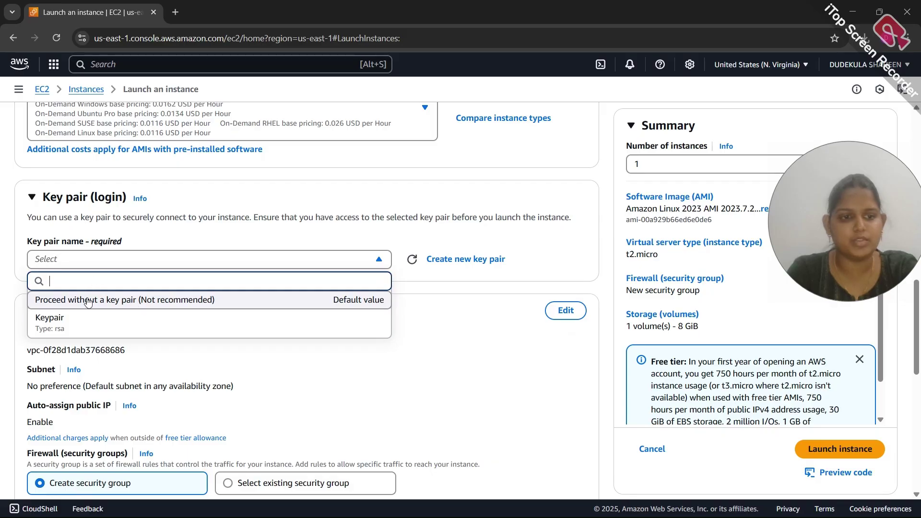
{"action": "left_click", "coordinate": [65, 322]}
{"action": "scroll", "coordinate": [321, 211], "scroll_direction": "down", "scroll_amount": 3}
{"action": "left_click", "coordinate": [561, 177]}
{"action": "left_click", "coordinate": [304, 226]}
Put the instance in my-vpc, subnet my-private-app-subnet-1
{"action": "left_click", "coordinate": [304, 278]}
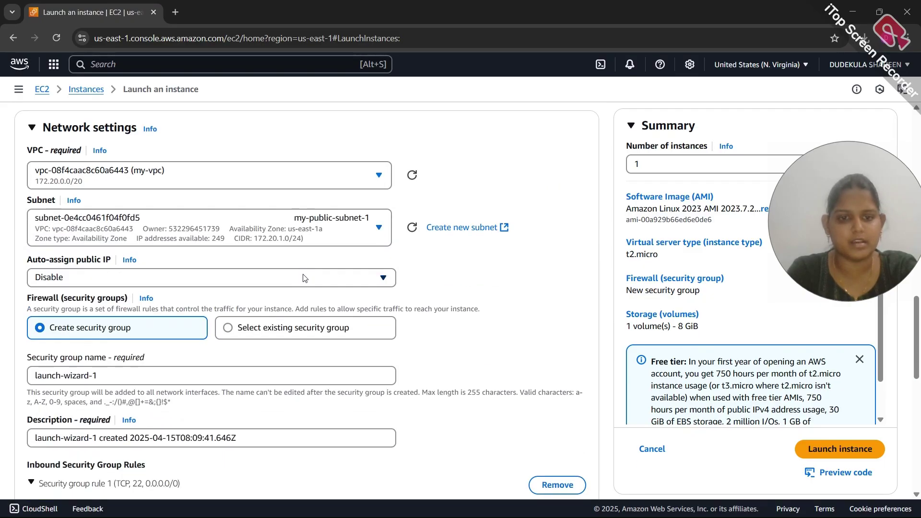
{"action": "scroll", "coordinate": [304, 279], "scroll_direction": "down", "scroll_amount": 1}
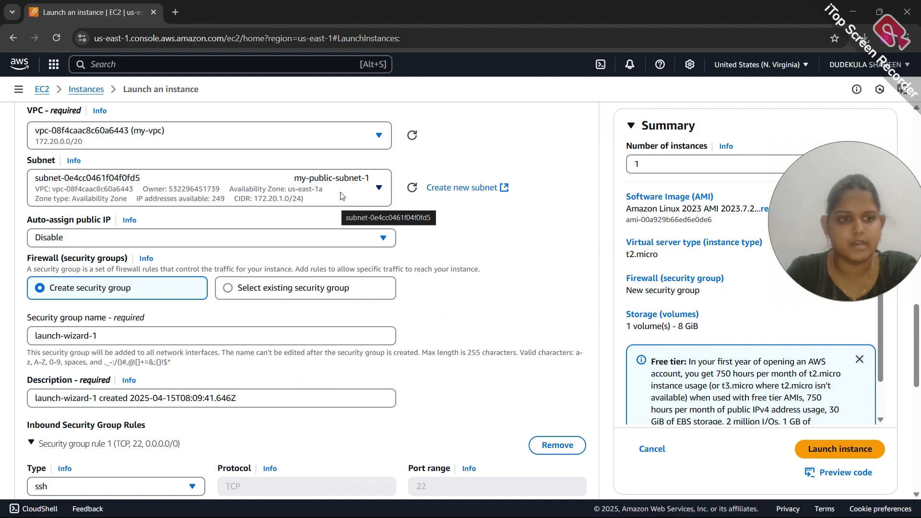
{"action": "left_click", "coordinate": [342, 196]}
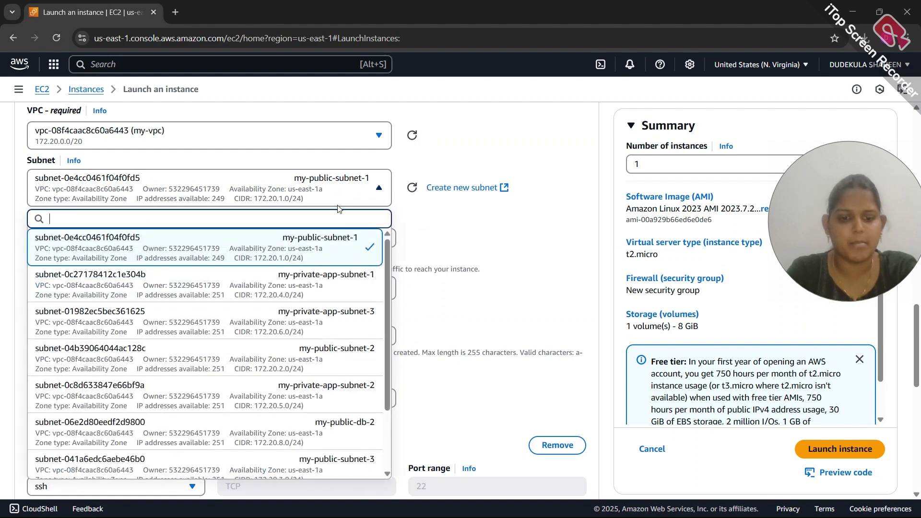
{"action": "scroll", "coordinate": [336, 269], "scroll_direction": "down", "scroll_amount": 1}
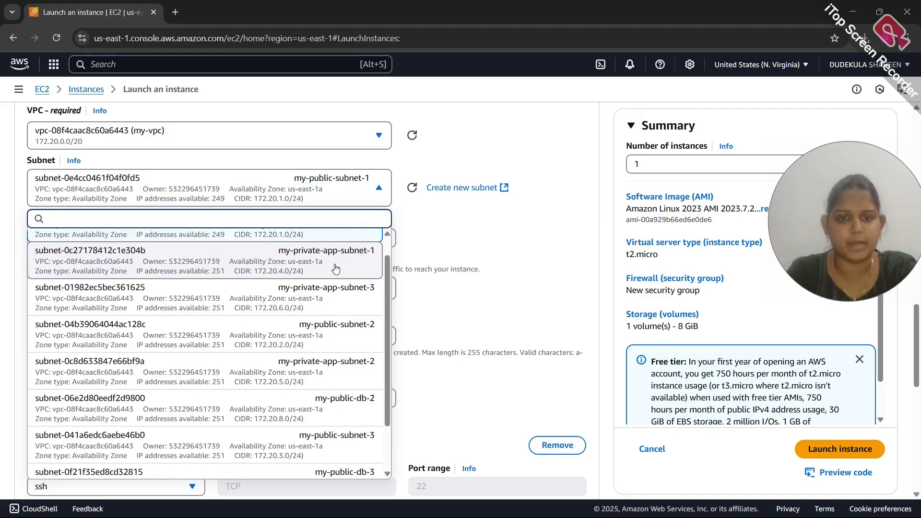
{"action": "left_click", "coordinate": [335, 267]}
{"action": "scroll", "coordinate": [335, 264], "scroll_direction": "down", "scroll_amount": 1}
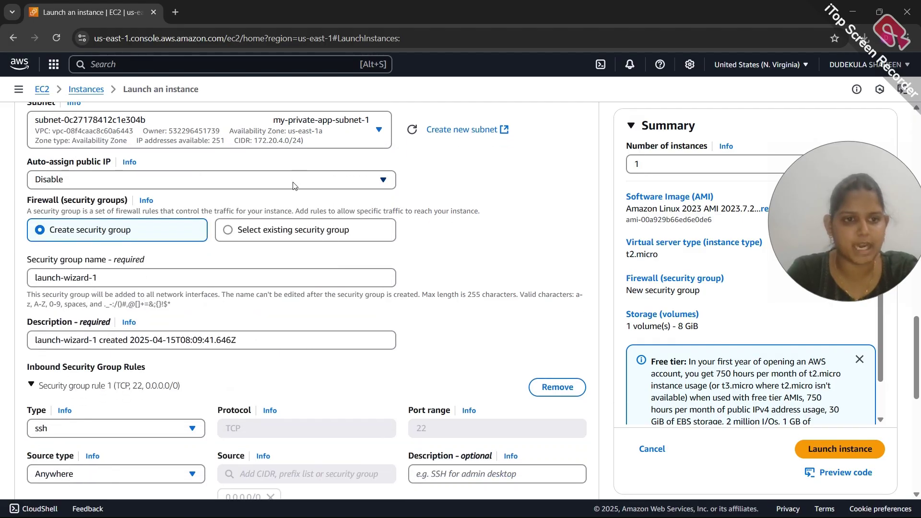
{"action": "scroll", "coordinate": [235, 267], "scroll_direction": "down", "scroll_amount": 1}
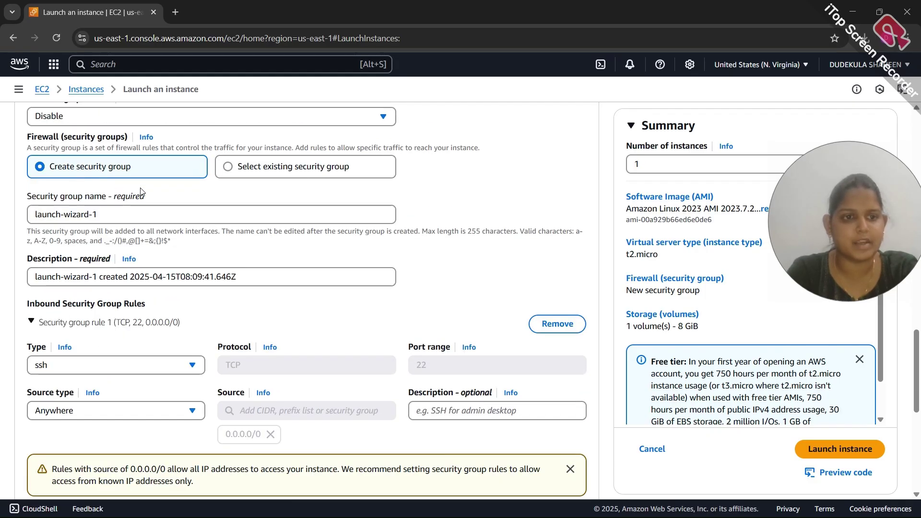
{"action": "scroll", "coordinate": [142, 193], "scroll_direction": "down", "scroll_amount": 1}
Replace the default launch-wizard-1 security group name with the PHP app server's name
{"action": "right_click", "coordinate": [116, 153]}
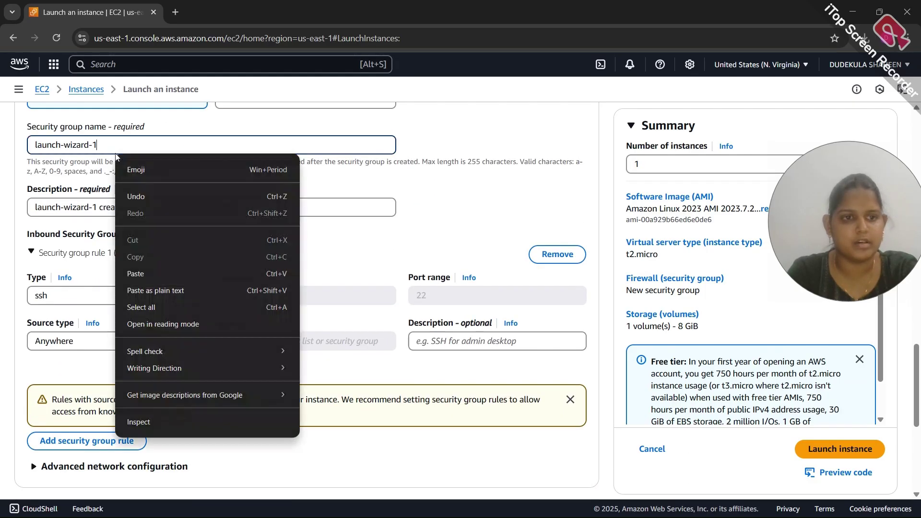
{"action": "left_click", "coordinate": [101, 144]}
{"action": "key", "text": "ctrl+a"}
{"action": "key", "text": "BackSpace"}
{"action": "type", "text": "mu"}
{"action": "type", "text": "-ph"}
{"action": "type", "text": "p-app-ser"}
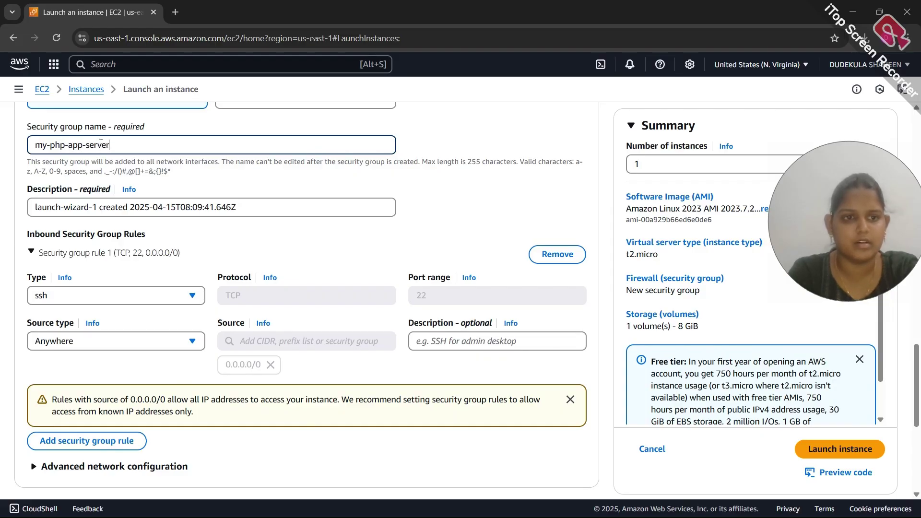
{"action": "key", "text": "ctrl+a"}
{"action": "key", "text": "ctrl+c"}
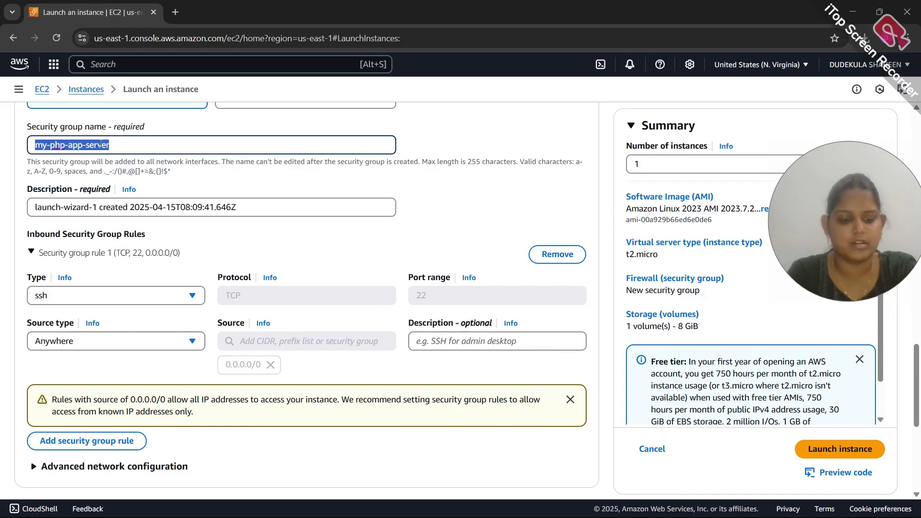
{"action": "left_click", "coordinate": [110, 143]}
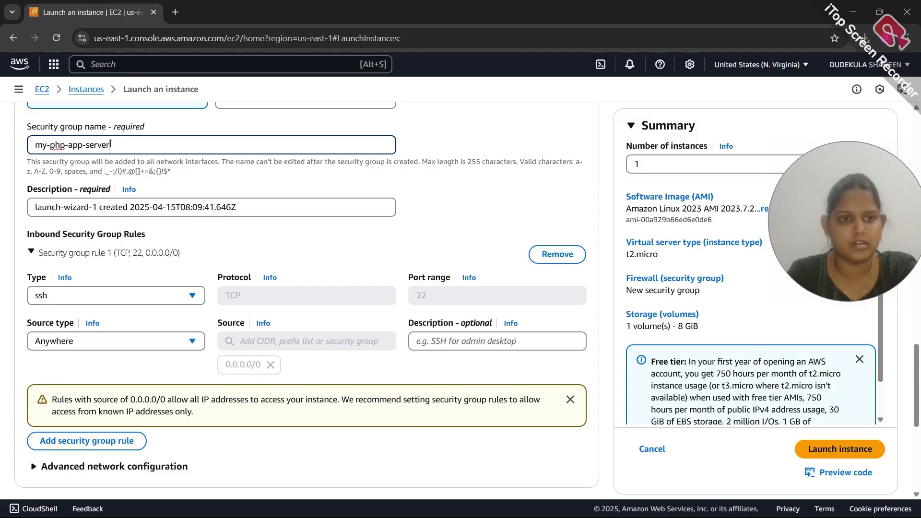
{"action": "scroll", "coordinate": [110, 145], "scroll_direction": "up", "scroll_amount": 15}
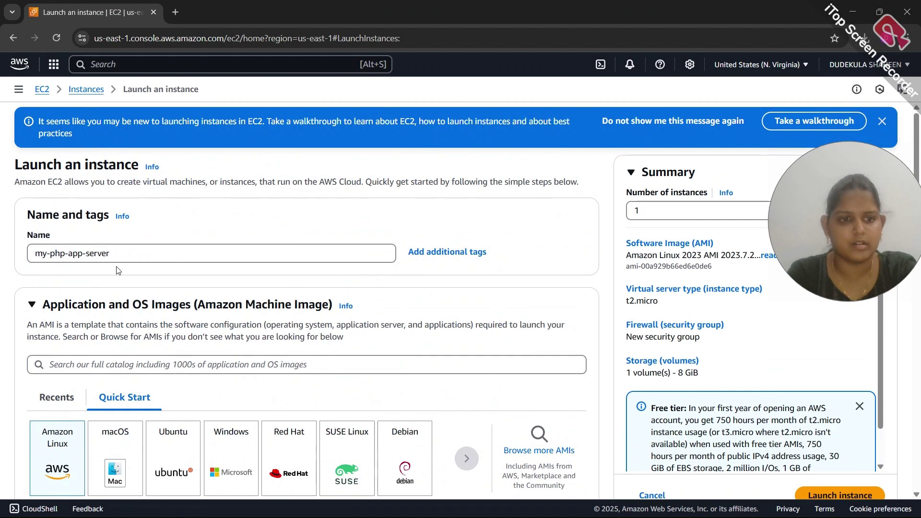
Rename the instance to my-php-app-server-1
{"action": "left_click", "coordinate": [122, 251]}
{"action": "type", "text": "-1"}
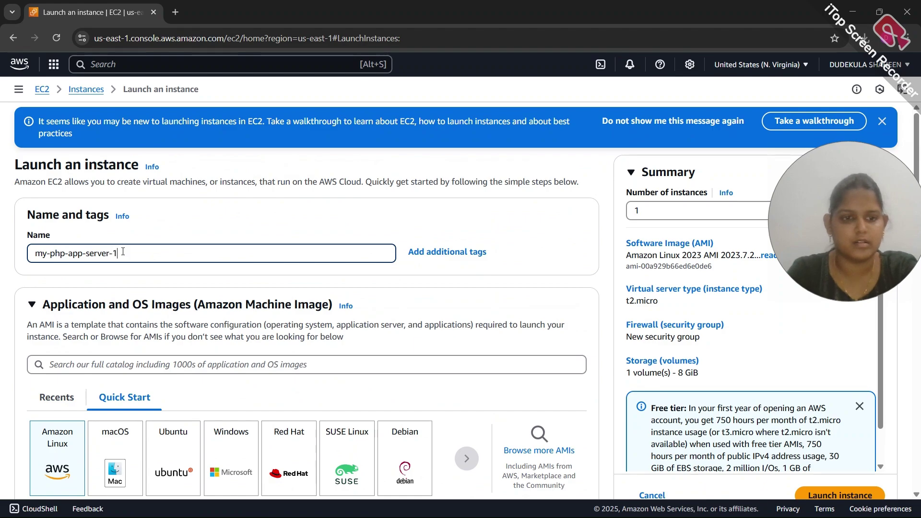
{"action": "scroll", "coordinate": [123, 253], "scroll_direction": "down", "scroll_amount": 20}
{"action": "scroll", "coordinate": [123, 254], "scroll_direction": "up", "scroll_amount": 5}
Set the security group description to the group name plus '-sg'
{"action": "left_click", "coordinate": [127, 204]}
{"action": "left_click", "coordinate": [132, 260]}
{"action": "key", "text": "ctrl+a"}
{"action": "key", "text": "ctrl+v"}
{"action": "type", "text": "-sg"}
{"action": "scroll", "coordinate": [134, 259], "scroll_direction": "down", "scroll_amount": 3}
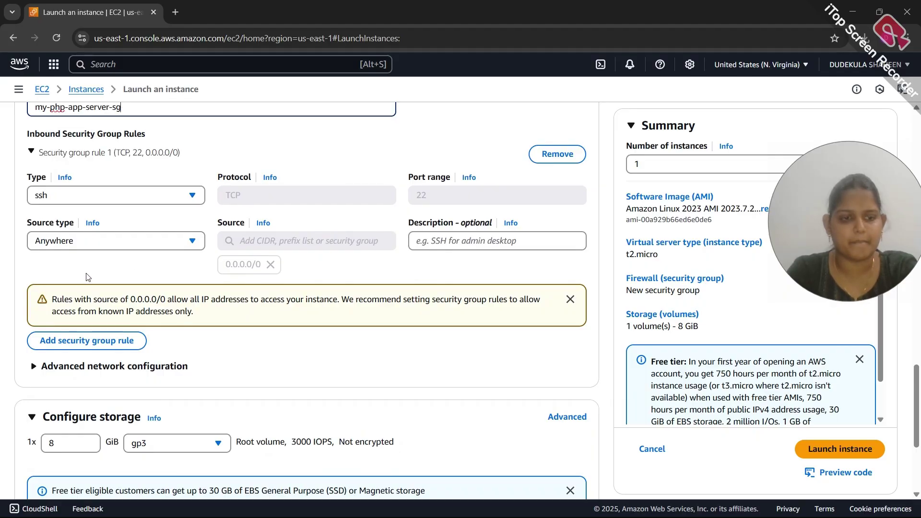
Restrict the SSH rule's source to the my-jump-server security group (Custom)
{"action": "left_click", "coordinate": [75, 242]}
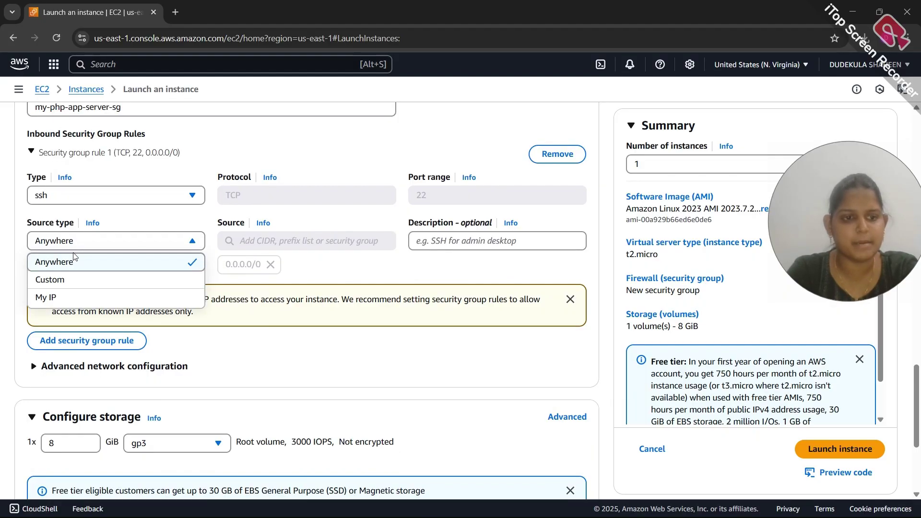
{"action": "left_click", "coordinate": [75, 279]}
{"action": "left_click", "coordinate": [266, 242]}
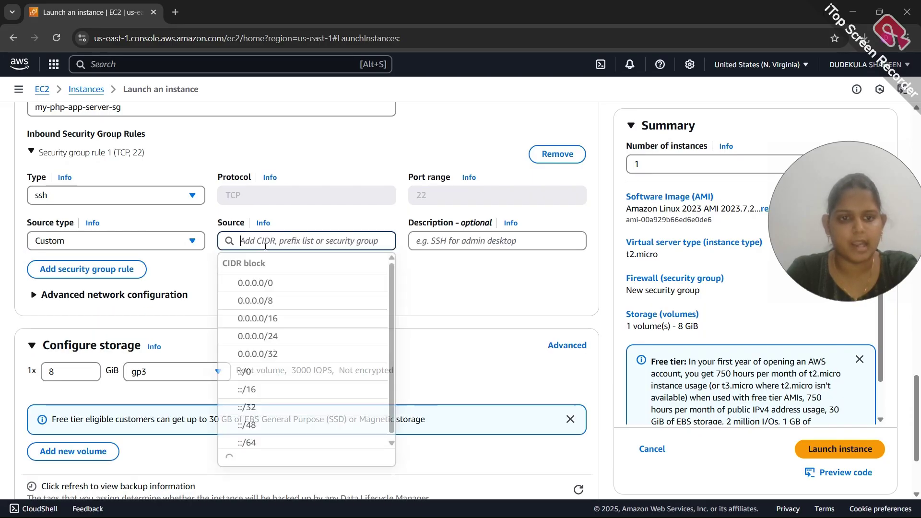
{"action": "scroll", "coordinate": [267, 272], "scroll_direction": "down", "scroll_amount": 10}
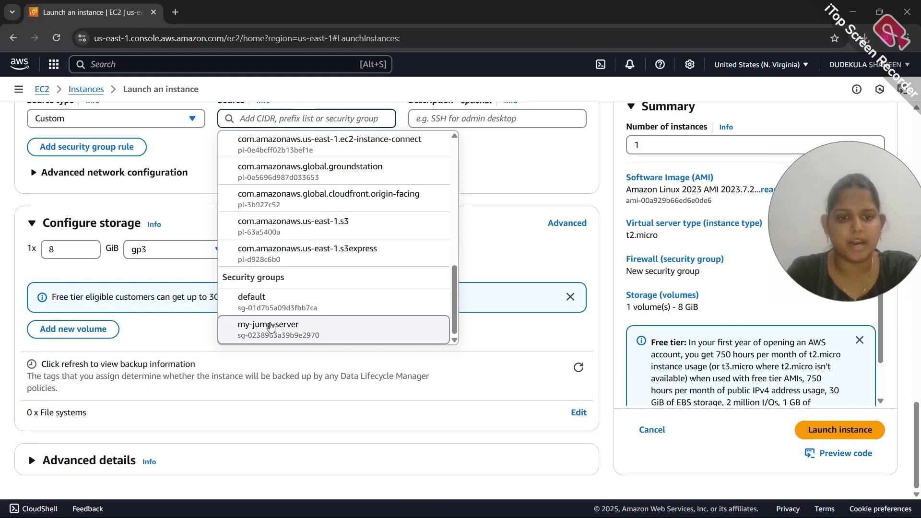
{"action": "left_click", "coordinate": [269, 327]}
{"action": "scroll", "coordinate": [505, 167], "scroll_direction": "up", "scroll_amount": 1}
{"action": "scroll", "coordinate": [431, 240], "scroll_direction": "down", "scroll_amount": 2}
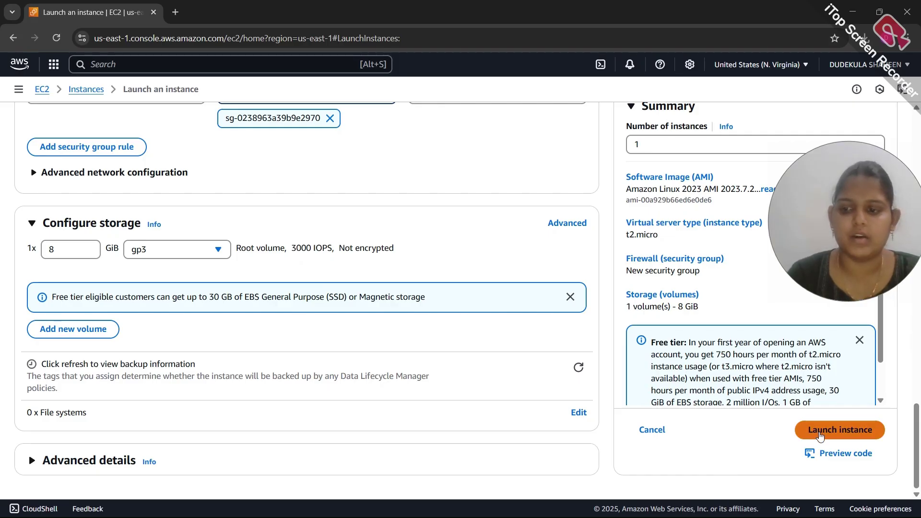
Launch my-php-app-server-1, then start a new instance launch from the Instances list
{"action": "left_click", "coordinate": [820, 430]}
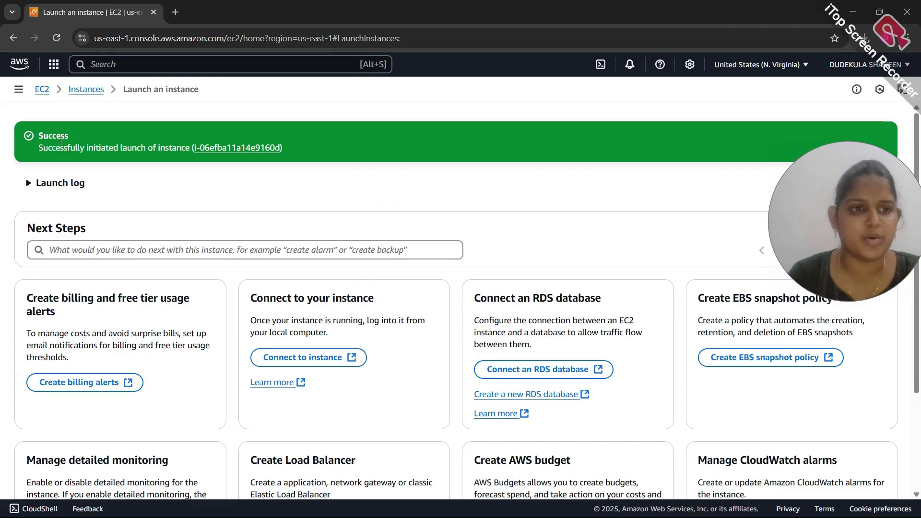
{"action": "left_click", "coordinate": [76, 95]}
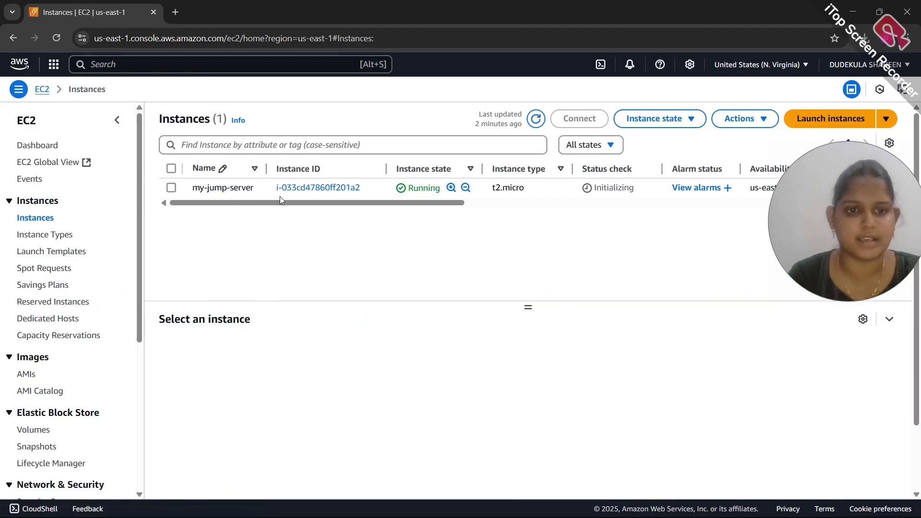
{"action": "left_click", "coordinate": [809, 125]}
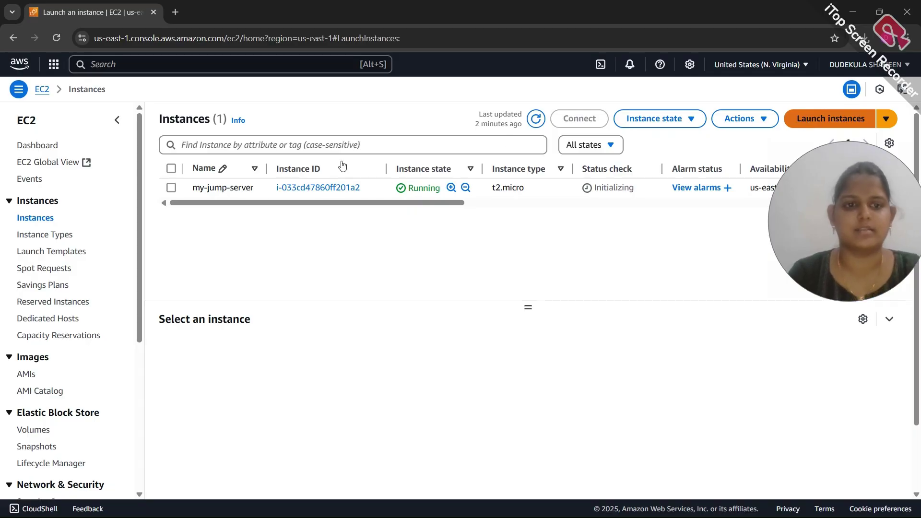
Enter the my-php-app-server name for the new instance
{"action": "left_click", "coordinate": [248, 206]}
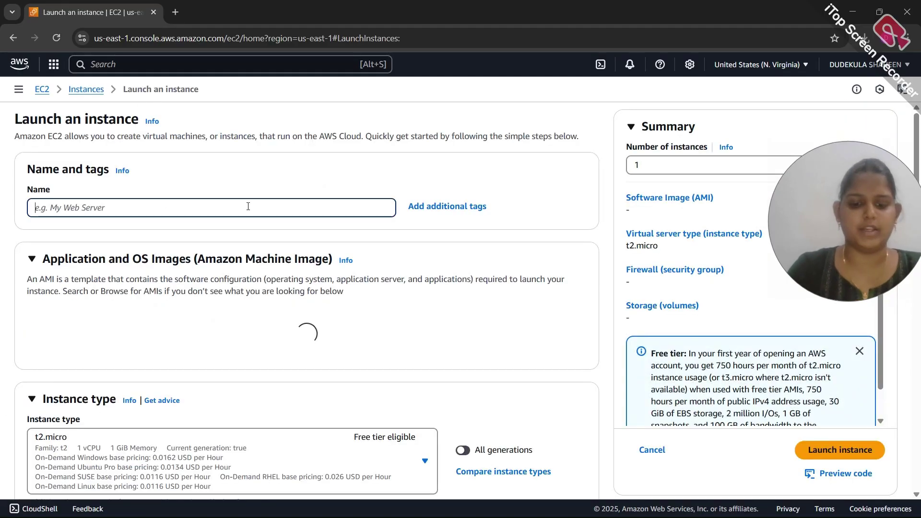
{"action": "type", "text": "my-ph"}
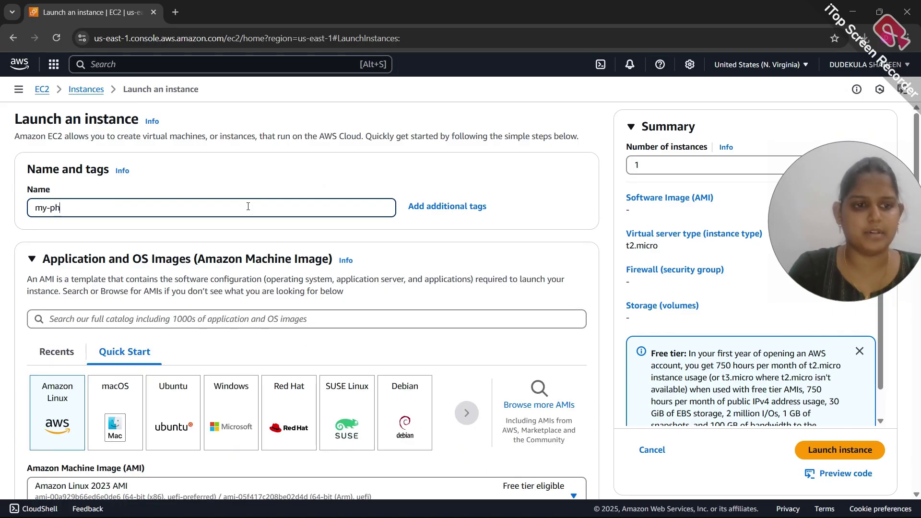
{"action": "type", "text": "p-app-"}
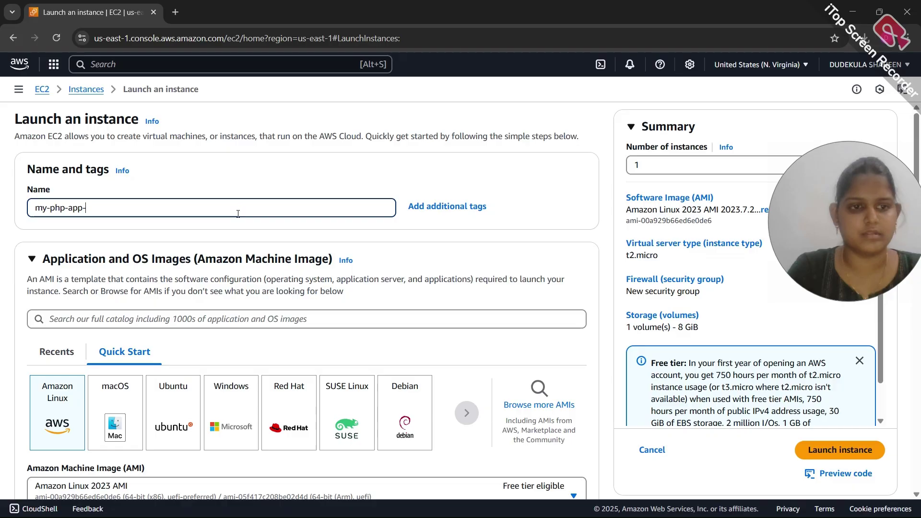
{"action": "type", "text": "server-2"}
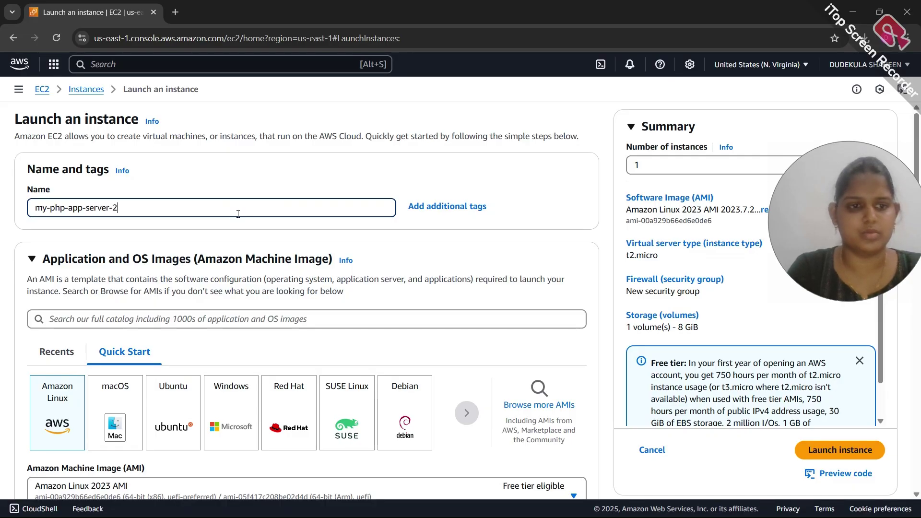
{"action": "scroll", "coordinate": [238, 213], "scroll_direction": "down", "scroll_amount": 3}
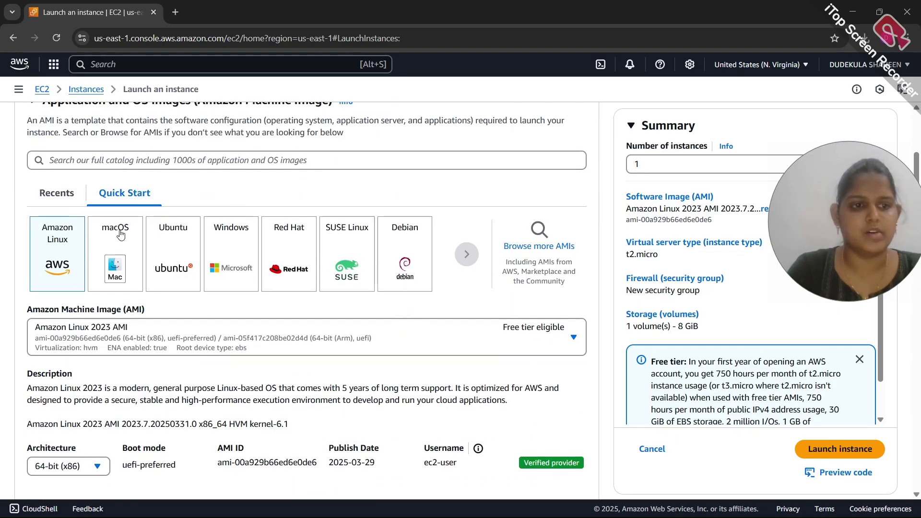
{"action": "scroll", "coordinate": [122, 288], "scroll_direction": "down", "scroll_amount": 5}
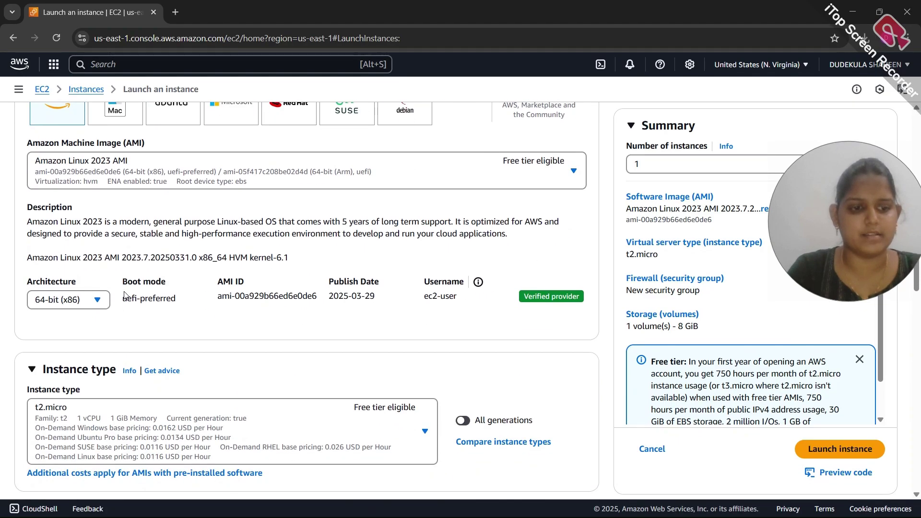
{"action": "scroll", "coordinate": [125, 294], "scroll_direction": "down", "scroll_amount": 1}
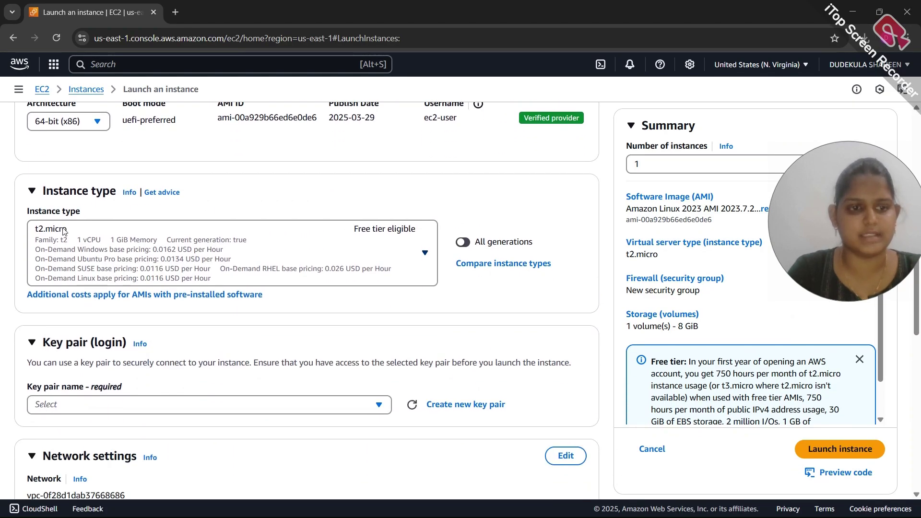
{"action": "scroll", "coordinate": [95, 240], "scroll_direction": "down", "scroll_amount": 4}
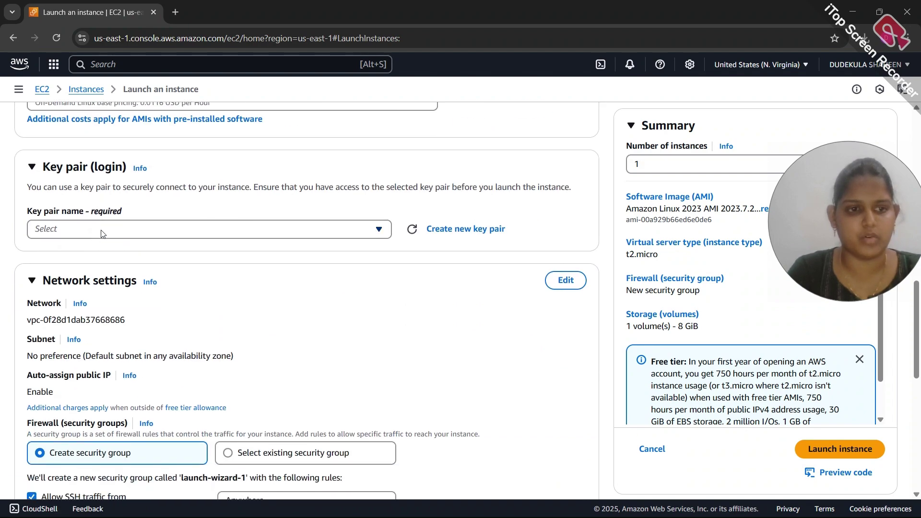
Choose the Keypair key pair and make the network settings editable
{"action": "left_click", "coordinate": [102, 233]}
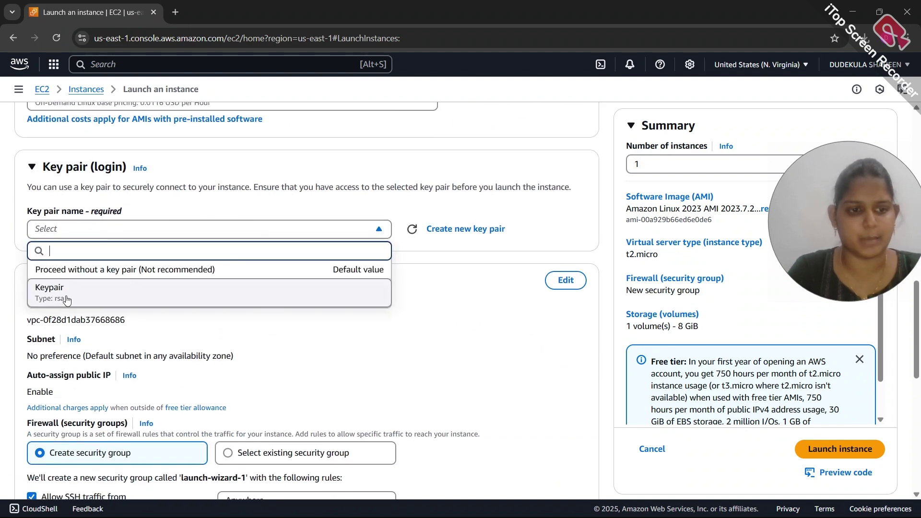
{"action": "left_click", "coordinate": [62, 292]}
{"action": "scroll", "coordinate": [66, 295], "scroll_direction": "down", "scroll_amount": 4}
{"action": "scroll", "coordinate": [276, 211], "scroll_direction": "up", "scroll_amount": 3}
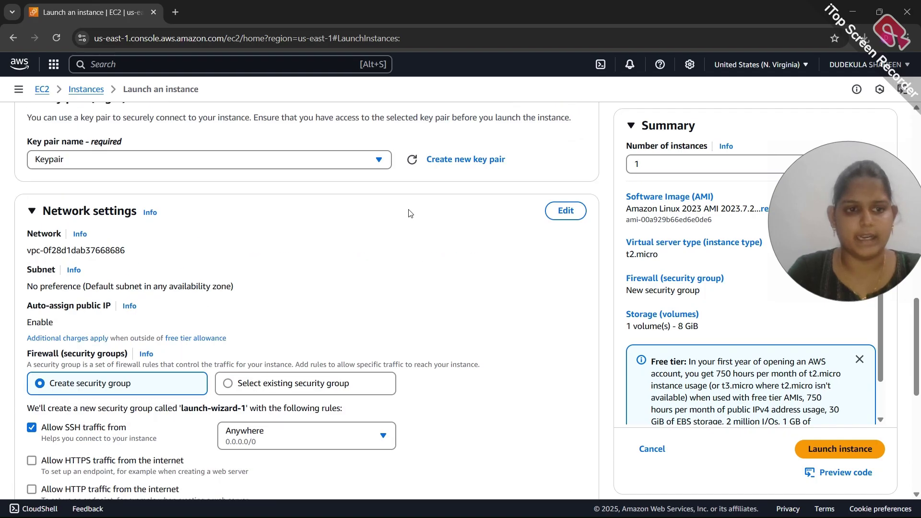
{"action": "left_click", "coordinate": [556, 213]}
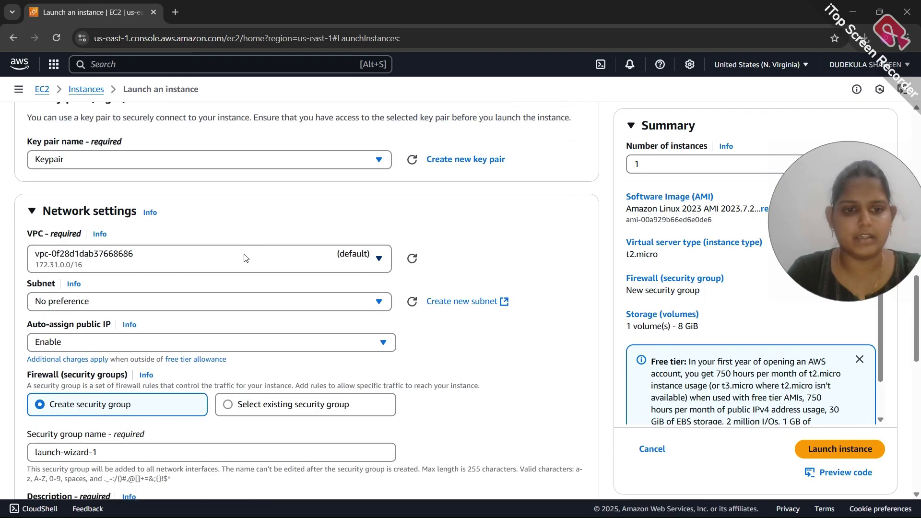
Select VPC my-vpc and subnet my-private-app-subnet-2, which leaves public IP auto-assignment disabled
{"action": "left_click", "coordinate": [245, 258]}
{"action": "left_click", "coordinate": [259, 312]}
{"action": "scroll", "coordinate": [259, 312], "scroll_direction": "down", "scroll_amount": 1}
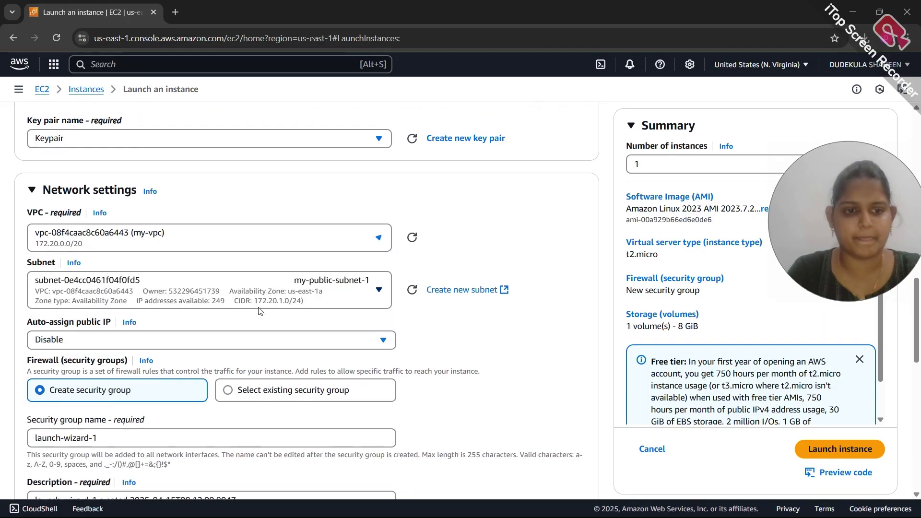
{"action": "scroll", "coordinate": [235, 271], "scroll_direction": "down", "scroll_amount": 1}
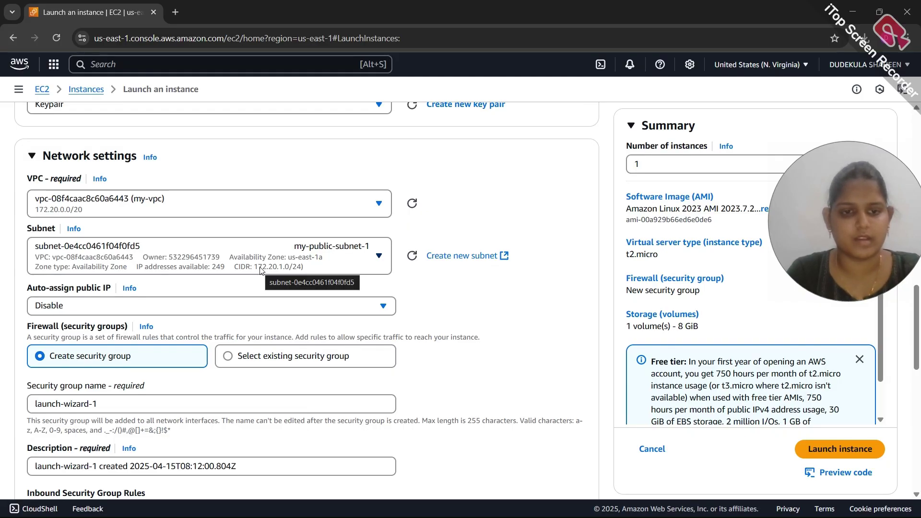
{"action": "left_click", "coordinate": [233, 260]}
{"action": "scroll", "coordinate": [261, 315], "scroll_direction": "down", "scroll_amount": 3}
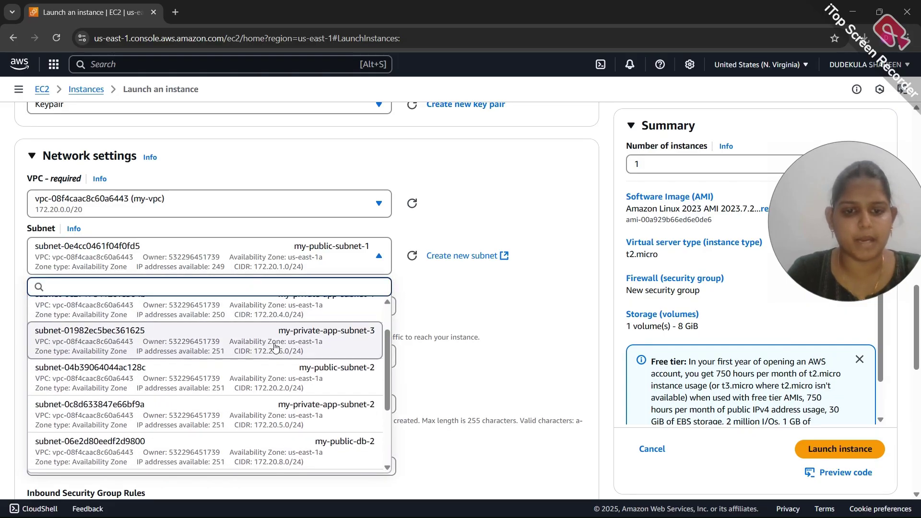
{"action": "scroll", "coordinate": [274, 347], "scroll_direction": "down", "scroll_amount": 5}
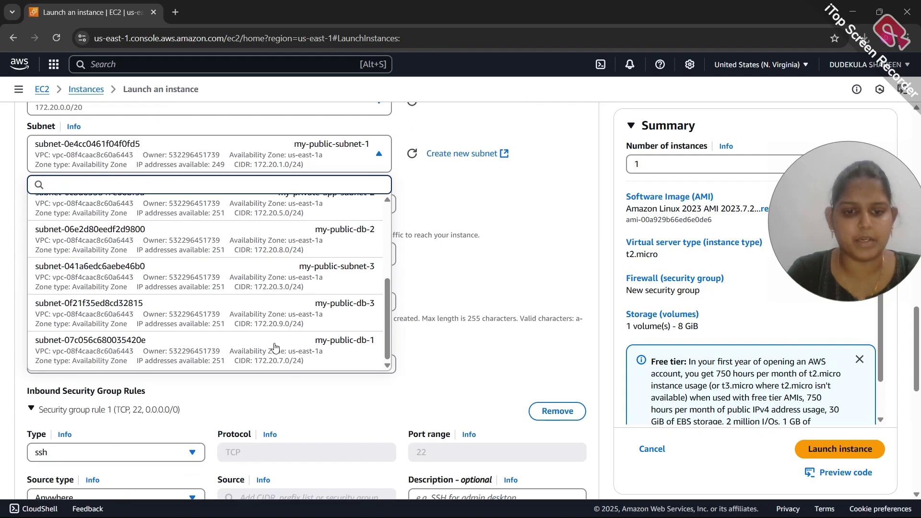
{"action": "scroll", "coordinate": [274, 346], "scroll_direction": "up", "scroll_amount": 8}
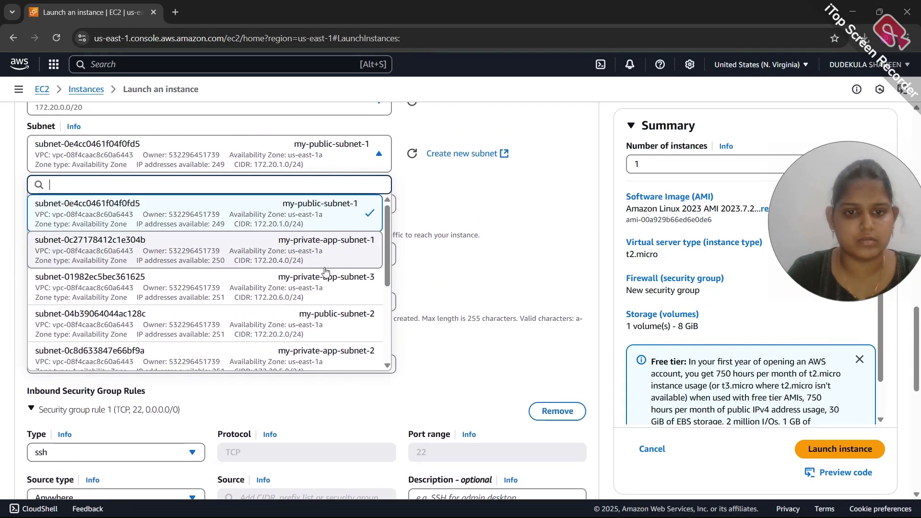
{"action": "scroll", "coordinate": [325, 271], "scroll_direction": "down", "scroll_amount": 1}
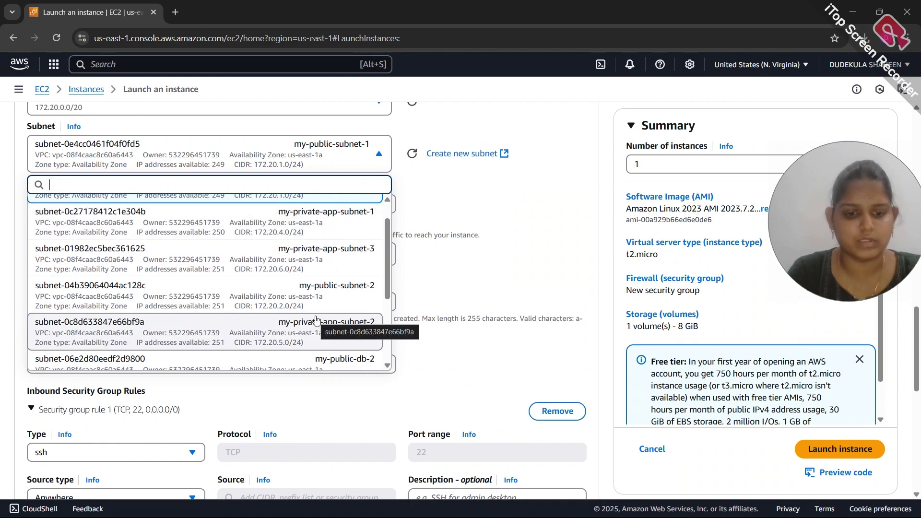
{"action": "left_click", "coordinate": [315, 320]}
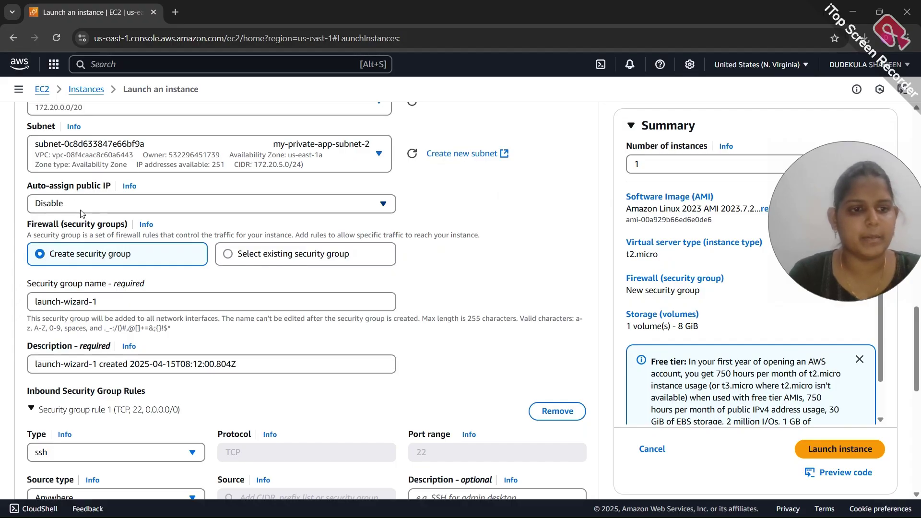
{"action": "scroll", "coordinate": [72, 206], "scroll_direction": "down", "scroll_amount": 2}
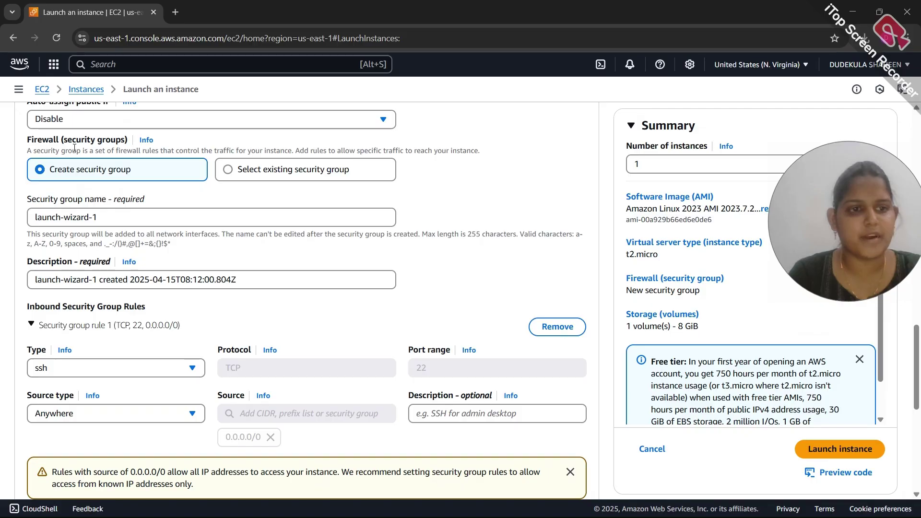
Set the SSH rule source to Custom with the my-jump-server security group (sg-0238963a39b9e2970)
{"action": "scroll", "coordinate": [120, 178], "scroll_direction": "down", "scroll_amount": 2}
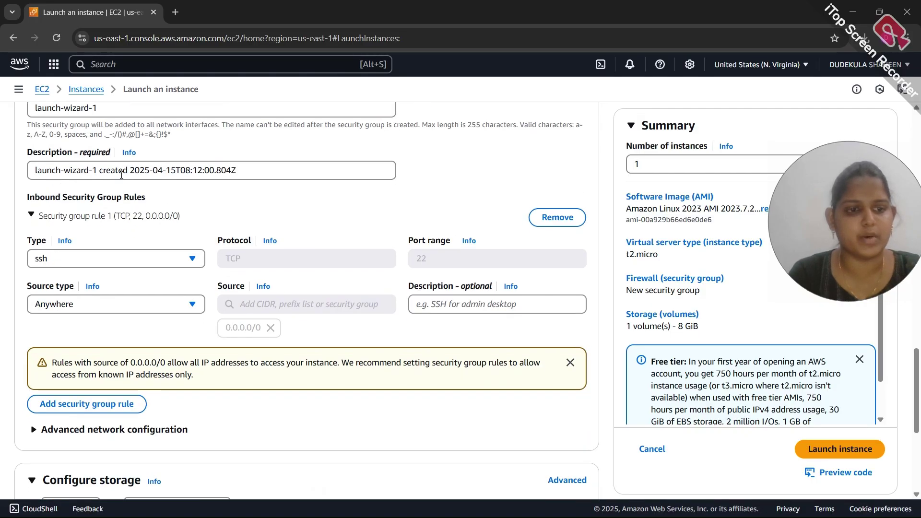
{"action": "scroll", "coordinate": [102, 216], "scroll_direction": "down", "scroll_amount": 2}
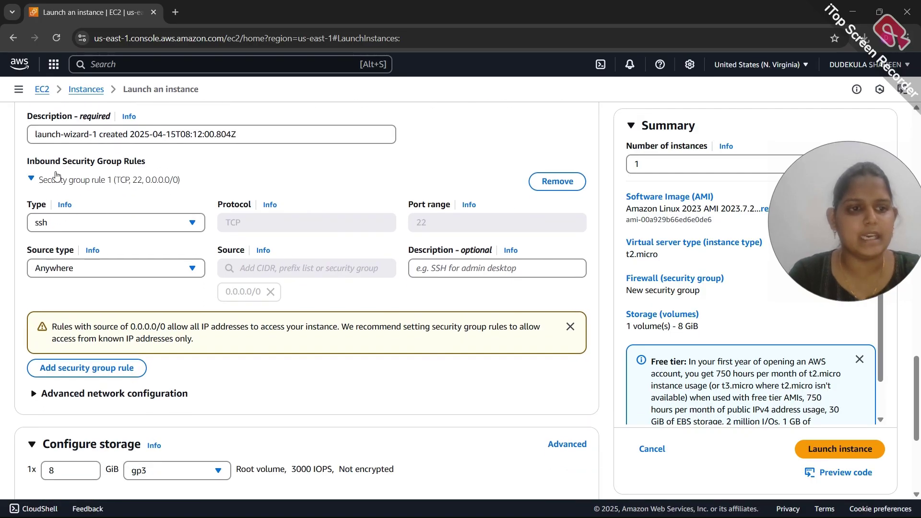
{"action": "left_click", "coordinate": [65, 274]}
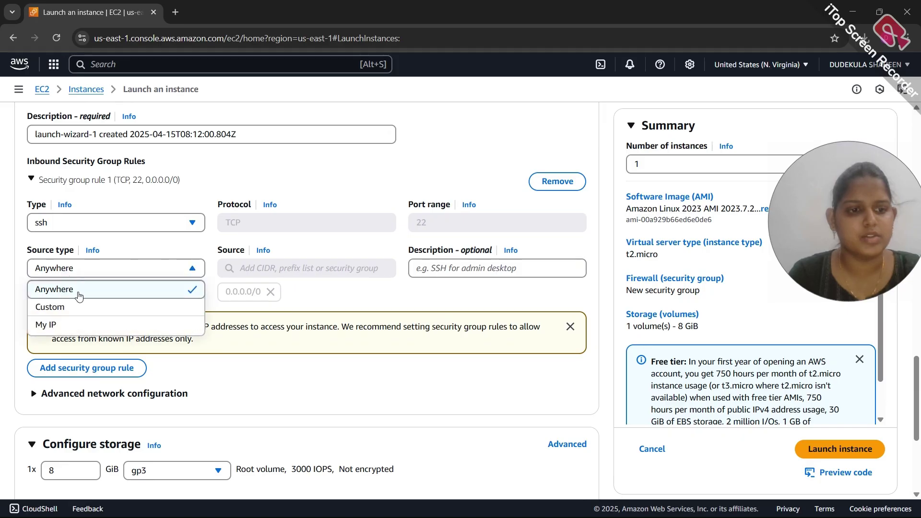
{"action": "left_click", "coordinate": [83, 315]}
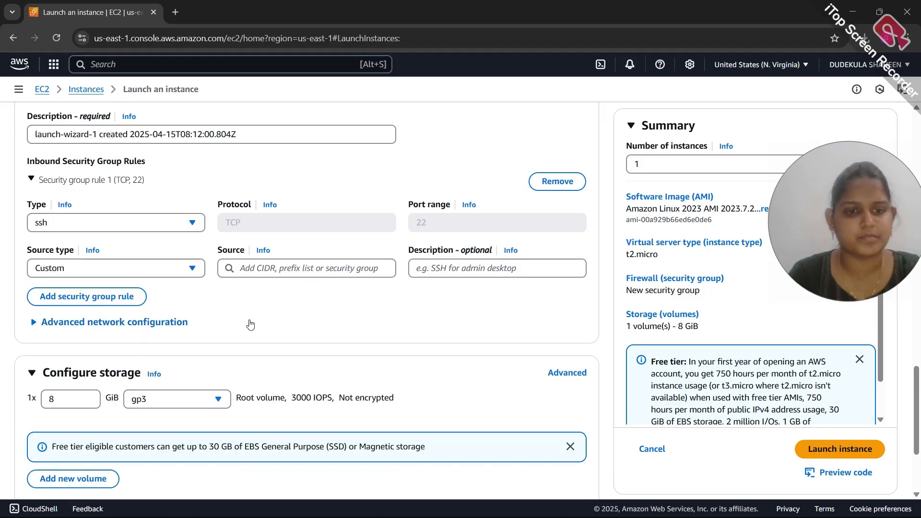
{"action": "left_click", "coordinate": [298, 270]}
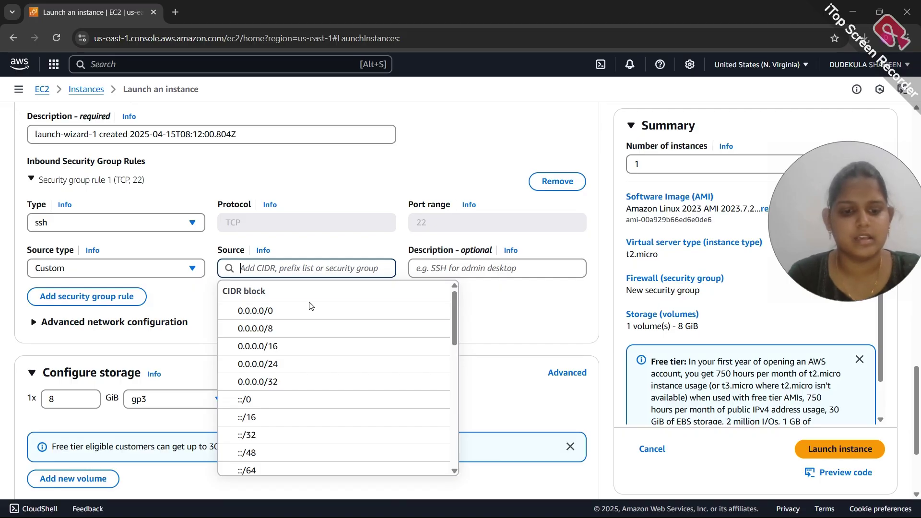
{"action": "scroll", "coordinate": [309, 304], "scroll_direction": "down", "scroll_amount": 2}
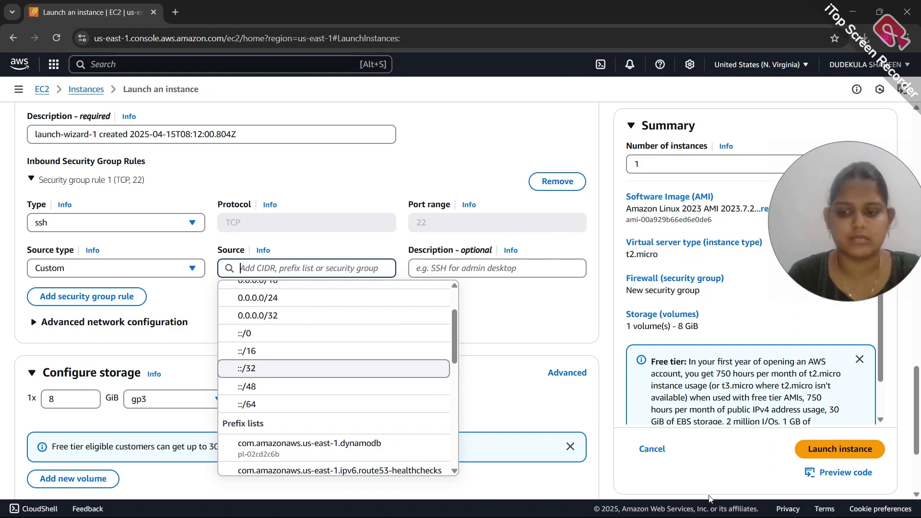
{"action": "scroll", "coordinate": [372, 366], "scroll_direction": "down", "scroll_amount": 4}
{"action": "scroll", "coordinate": [372, 367], "scroll_direction": "down", "scroll_amount": 4}
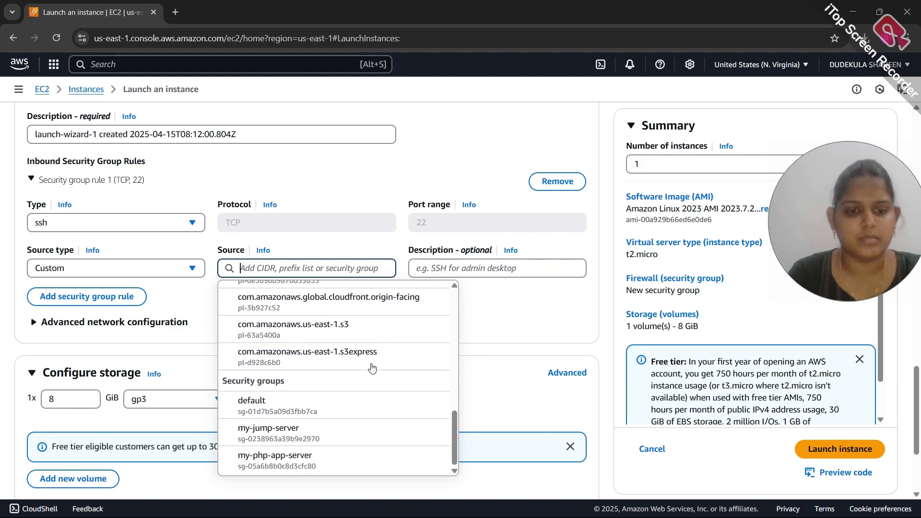
{"action": "left_click", "coordinate": [314, 380]}
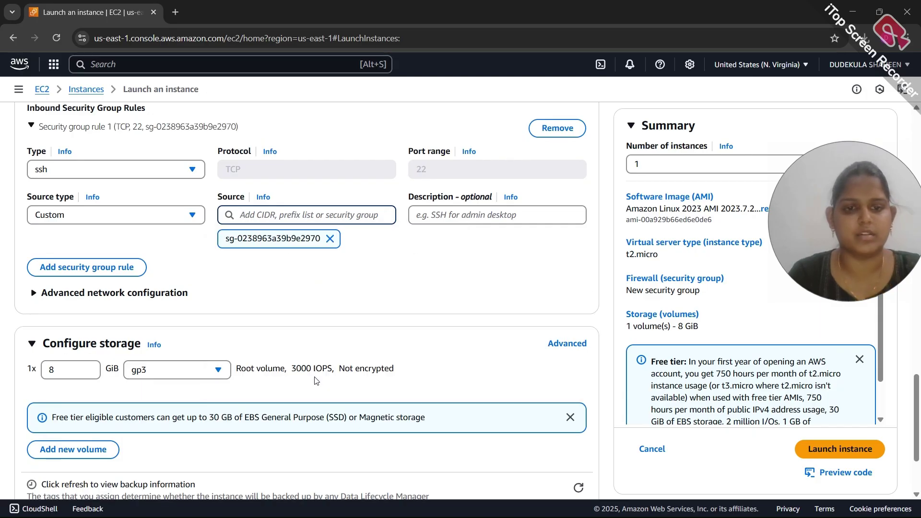
{"action": "scroll", "coordinate": [384, 249], "scroll_direction": "down", "scroll_amount": 2}
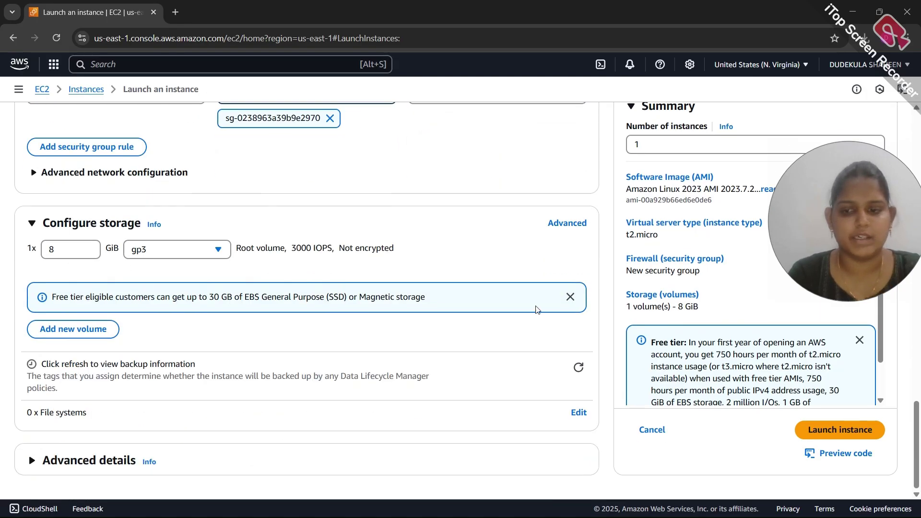
Launch the second PHP app server and refresh the Instances list to show three running instances
{"action": "left_click", "coordinate": [827, 429]}
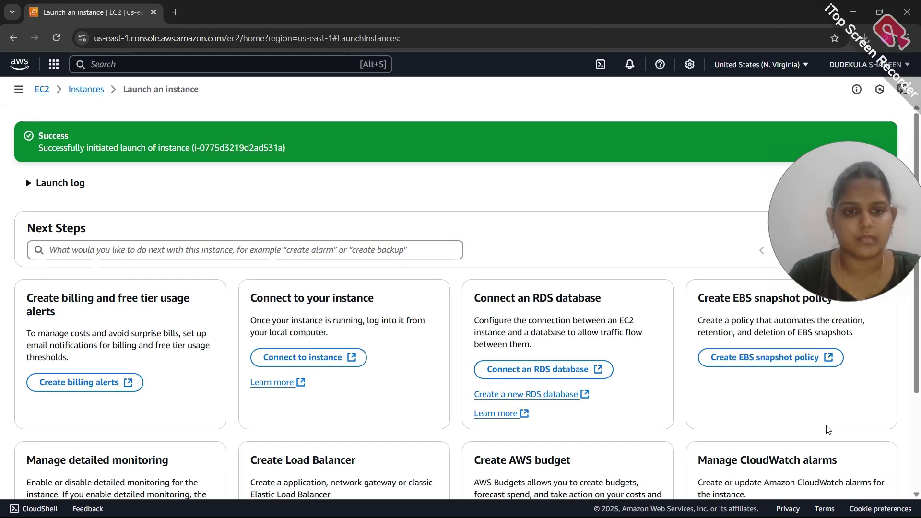
{"action": "left_click", "coordinate": [87, 90]}
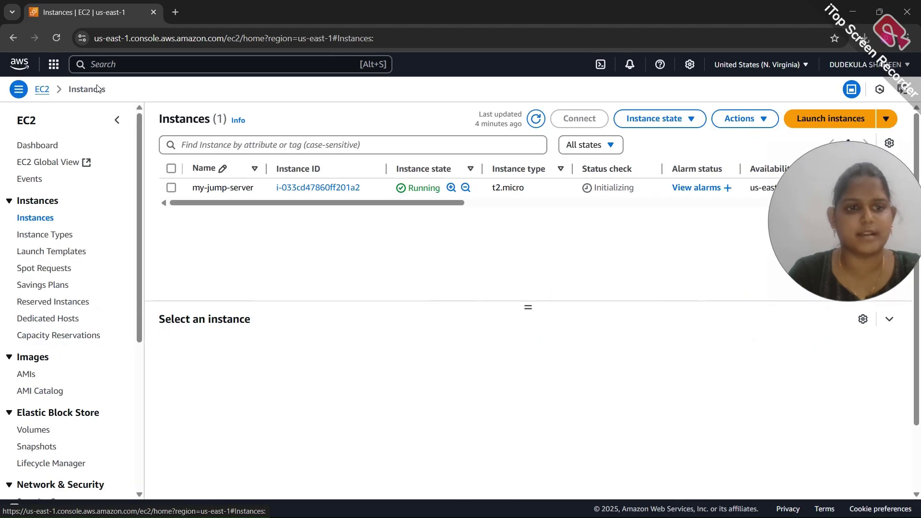
{"action": "left_click", "coordinate": [533, 121]}
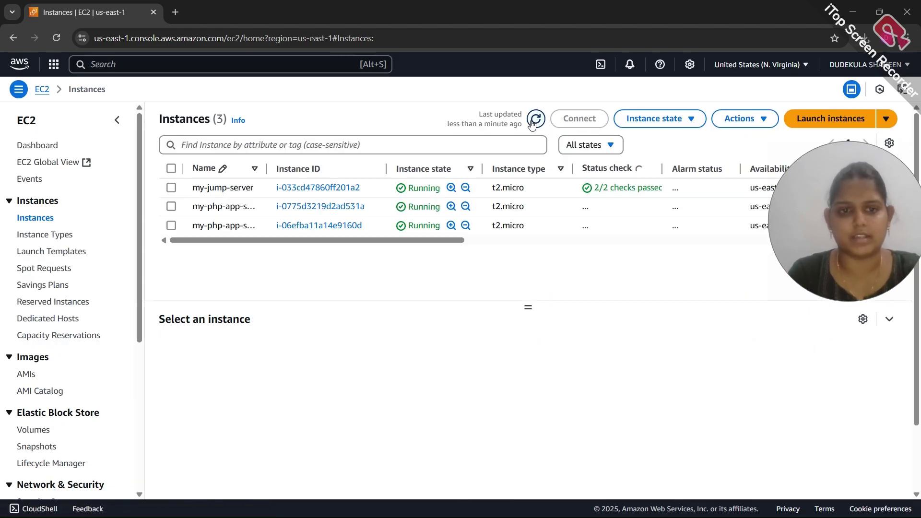
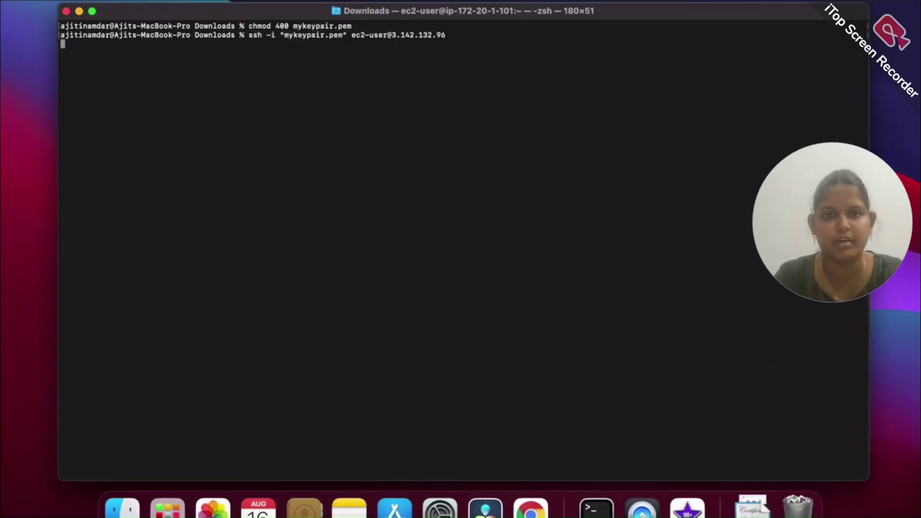
Clear the jump-server terminal and run chmod 400 on mykeypair.pem for owner-only access
{"action": "mouse_move", "coordinate": [539, 45]}
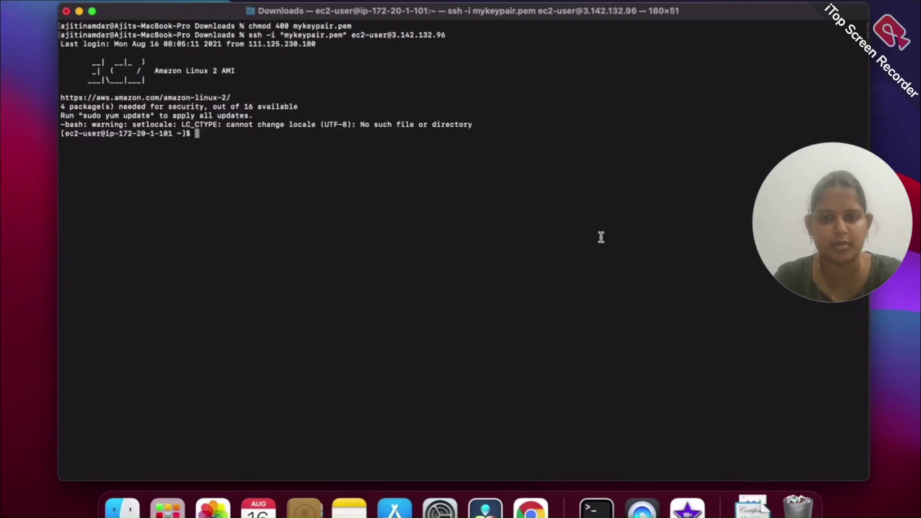
{"action": "type", "text": "clear"}
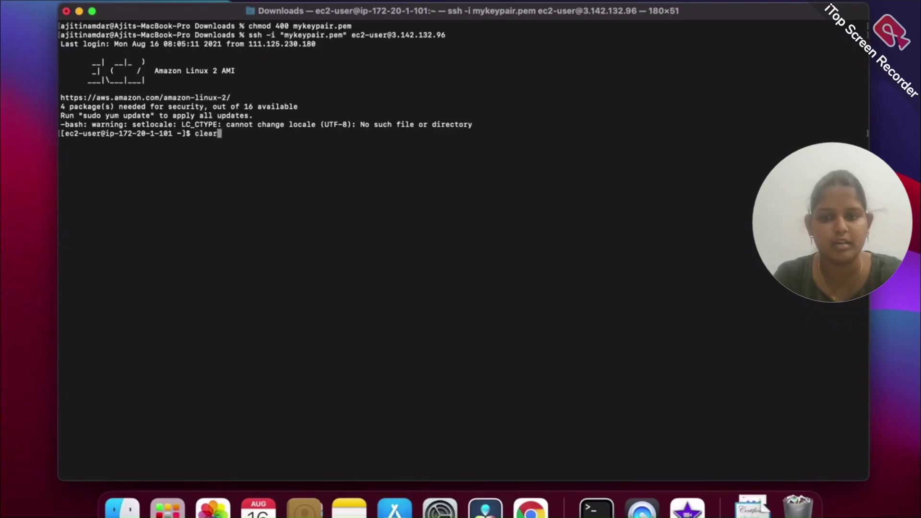
{"action": "key", "text": "Return"}
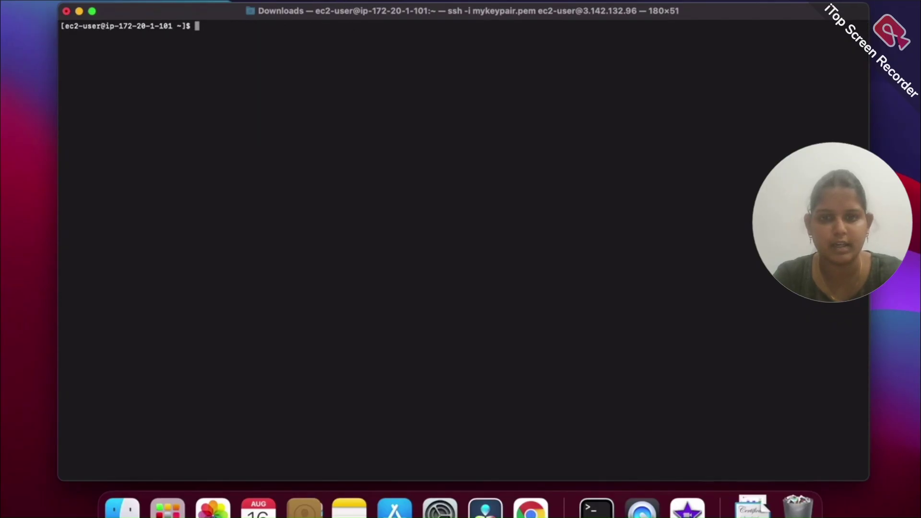
{"action": "type", "text": "chmod "}
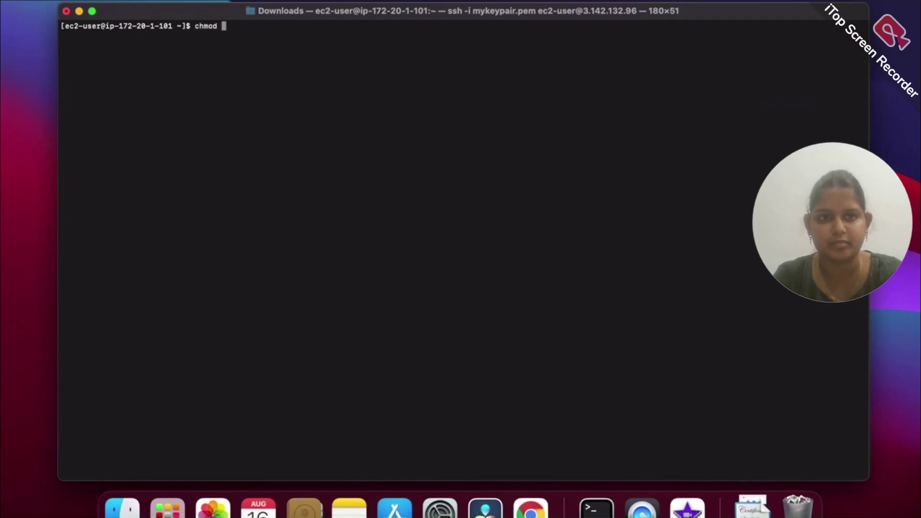
{"action": "type", "text": "400 my"}
{"action": "key", "text": "Tab"}
{"action": "key", "text": "Return"}
Clear the terminal again and go back to the EC2 Instances list
{"action": "type", "text": "clear"}
{"action": "key", "text": "Return"}
{"action": "key", "text": "super+Tab"}
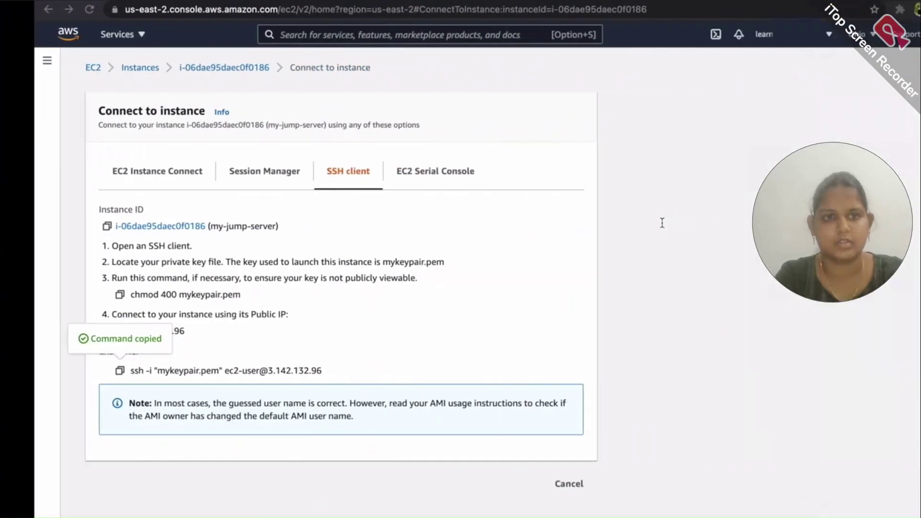
{"action": "left_click", "coordinate": [106, 68]}
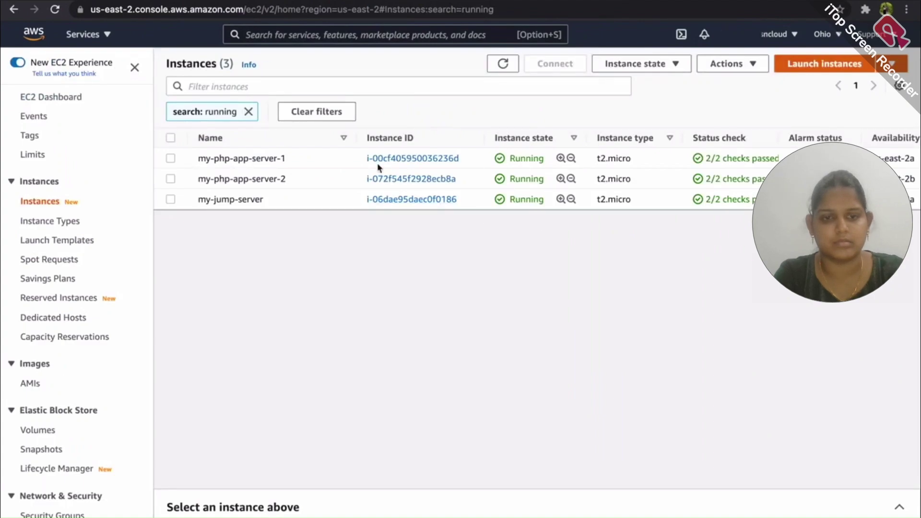
Copy the example SSH command for my-php-app-server-1 at private IP 172.20.4.182
{"action": "left_click", "coordinate": [269, 159]}
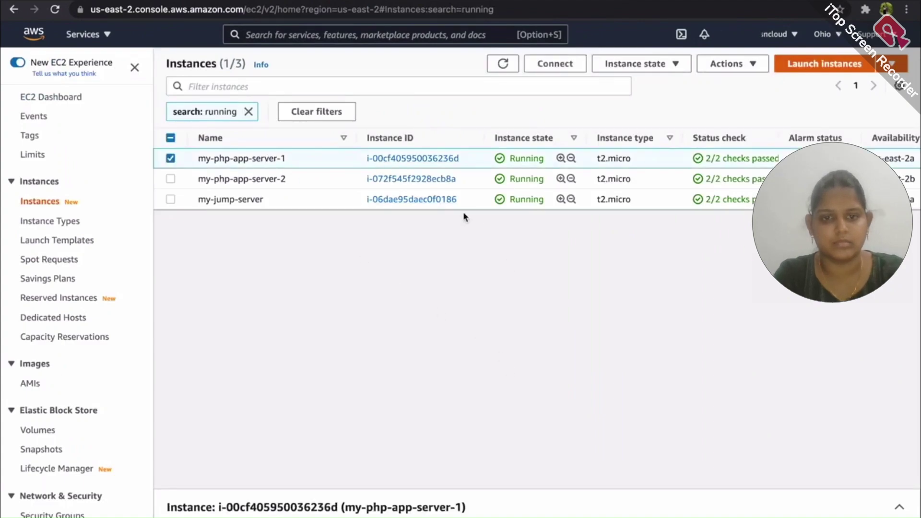
{"action": "left_click", "coordinate": [432, 158]}
{"action": "left_click", "coordinate": [753, 98]}
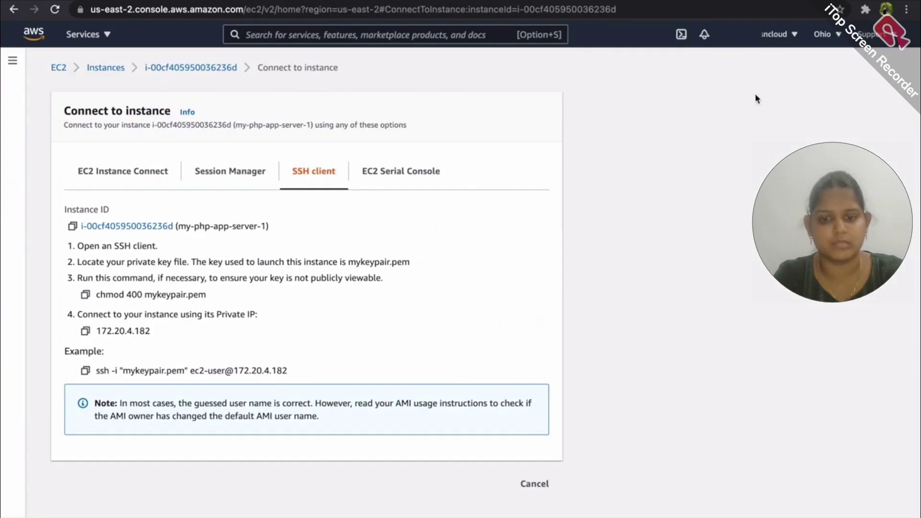
{"action": "left_click", "coordinate": [85, 371]}
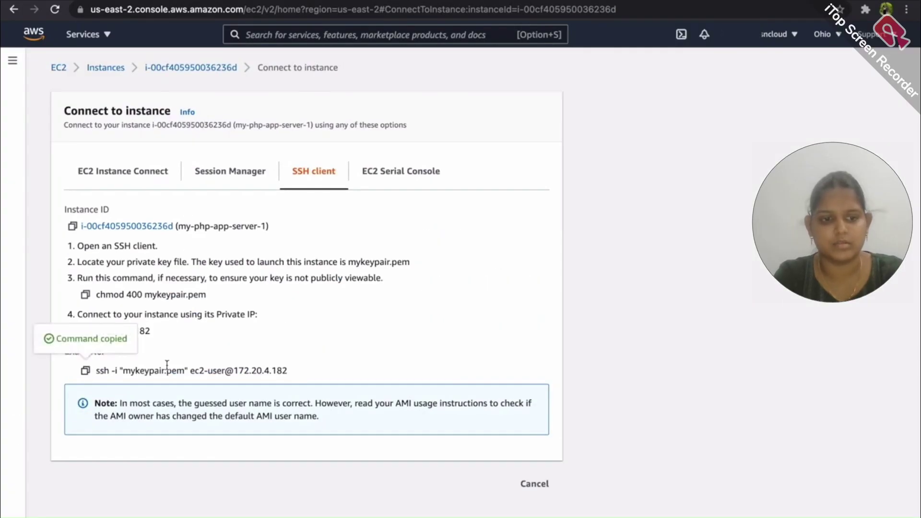
{"action": "key", "text": "ctrl+Right"}
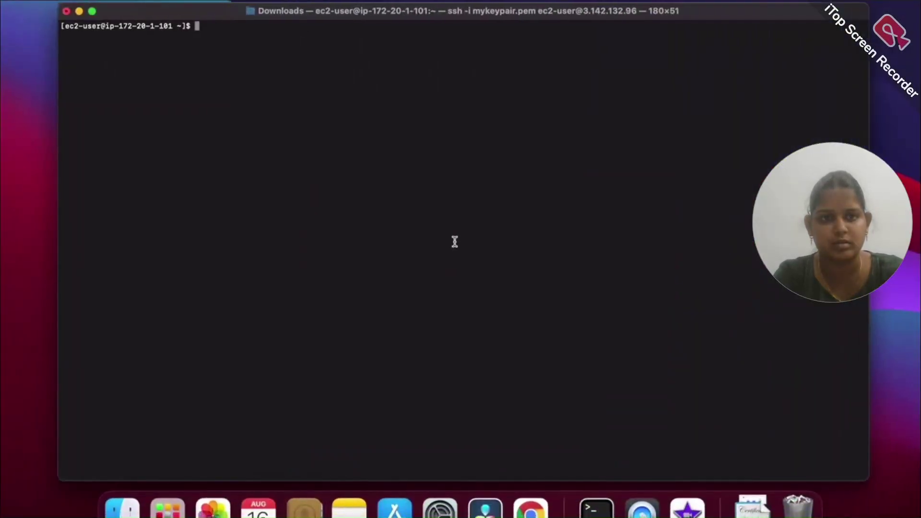
SSH from the jump server into 172.20.4.182, accept the host key with yes, and clear the screen
{"action": "key", "text": "super+v"}
{"action": "key", "text": "Return"}
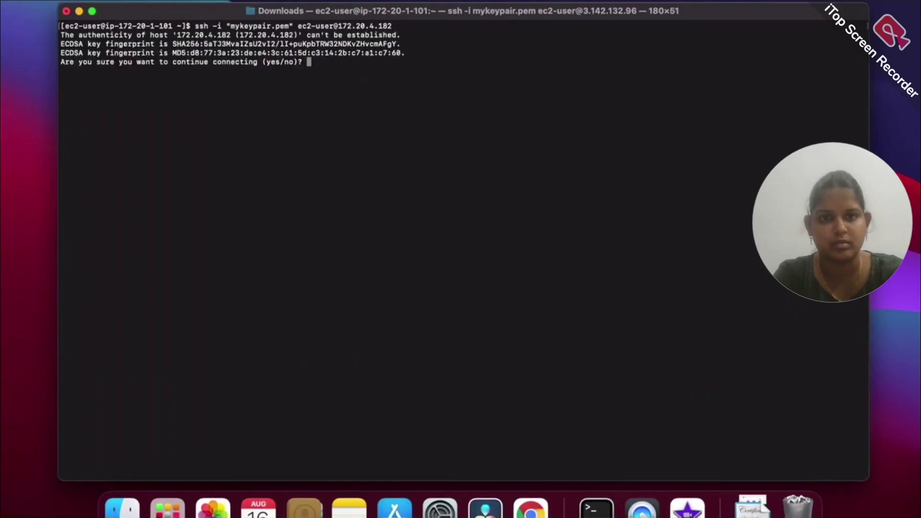
{"action": "type", "text": "yes"}
{"action": "key", "text": "Return"}
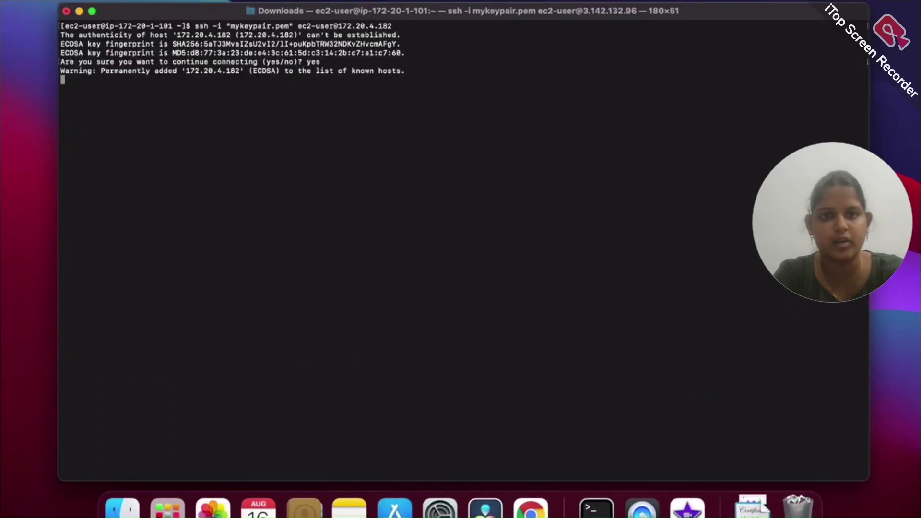
{"action": "type", "text": "clear"}
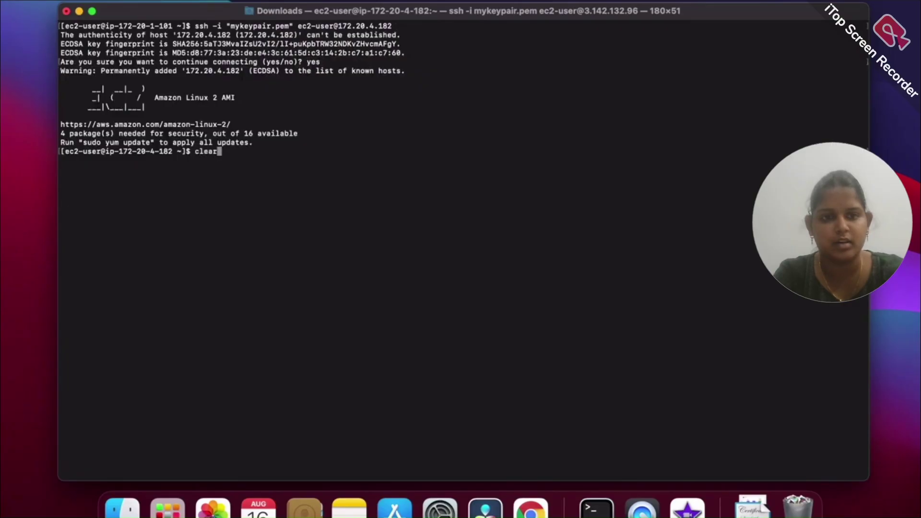
{"action": "key", "text": "Return"}
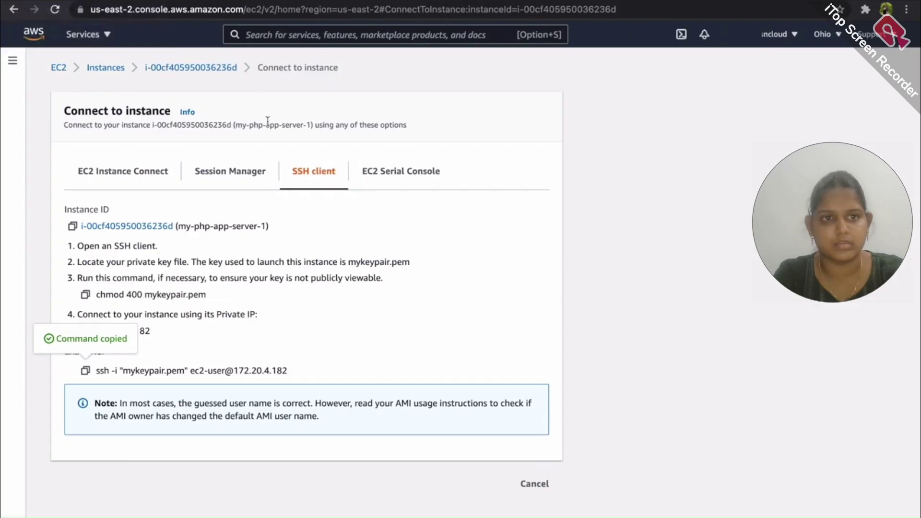
{"action": "left_click", "coordinate": [192, 14]}
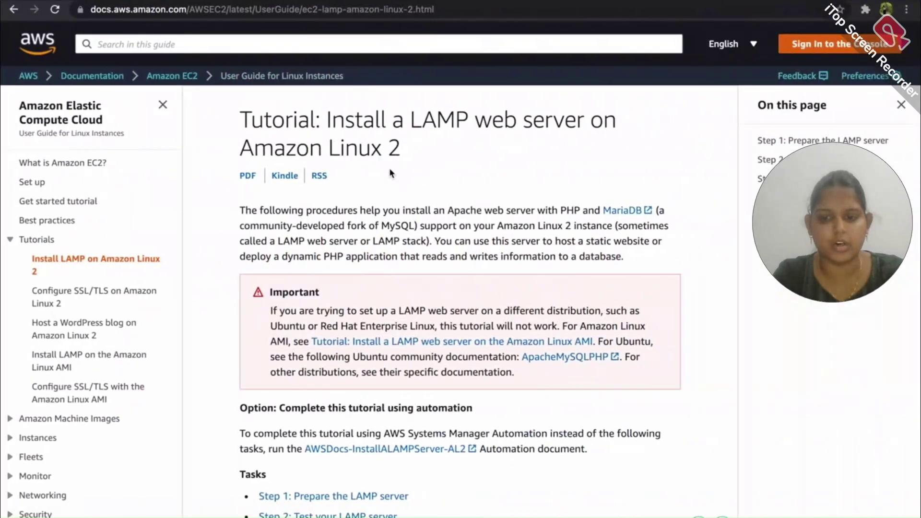
Run sudo yum update -y on the app server, copied from the AWS LAMP tutorial
{"action": "scroll", "coordinate": [399, 307], "scroll_direction": "down", "scroll_amount": 10}
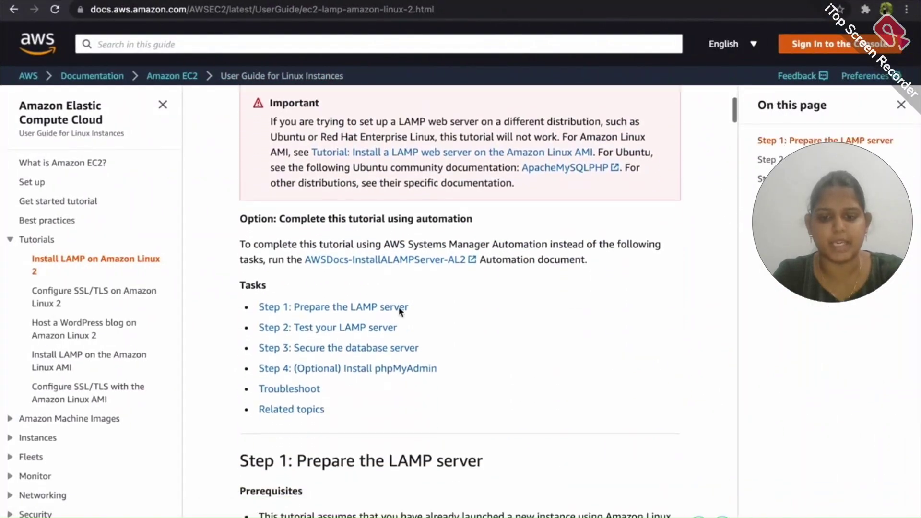
{"action": "scroll", "coordinate": [399, 307], "scroll_direction": "down", "scroll_amount": 1}
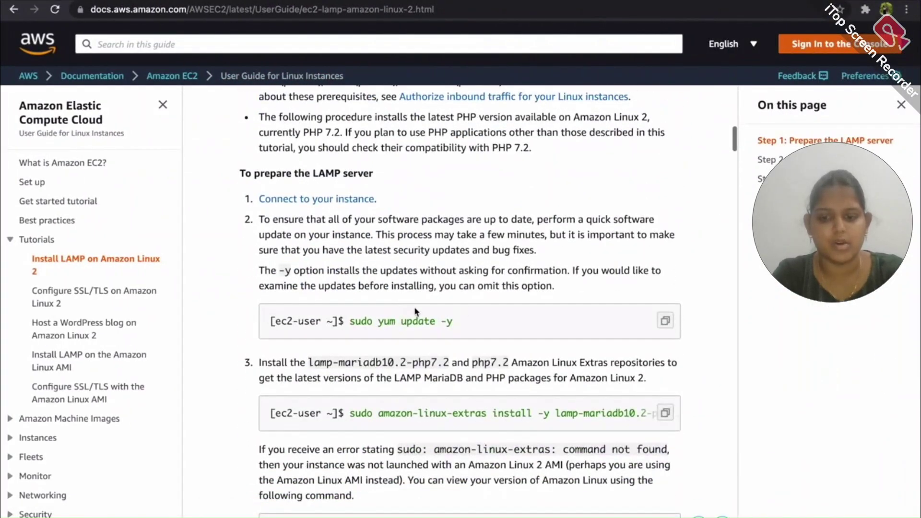
{"action": "left_click", "coordinate": [664, 320]}
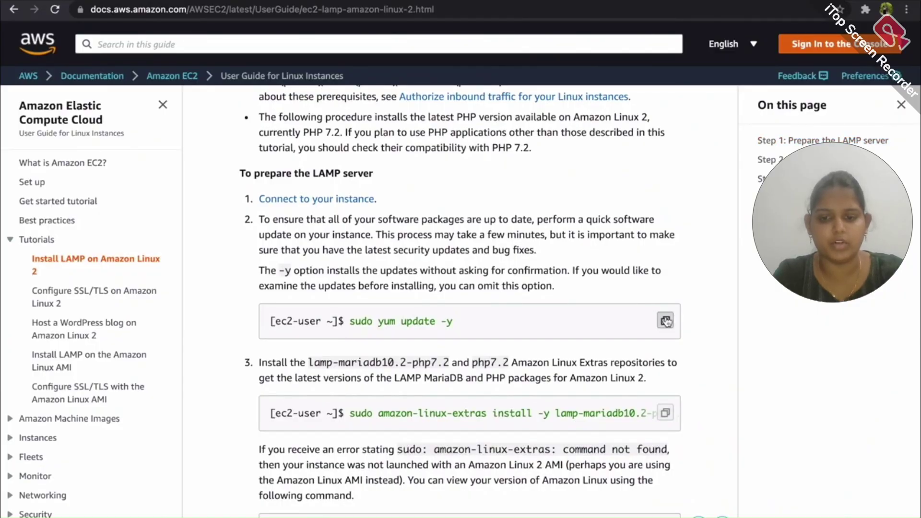
{"action": "key", "text": "super+Tab"}
{"action": "key", "text": "super+v"}
{"action": "key", "text": "Return"}
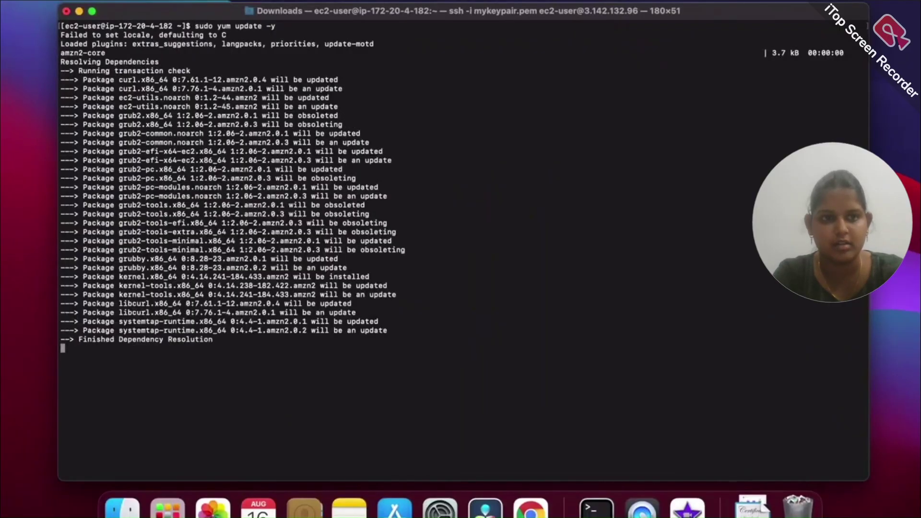
{"action": "key", "text": "super+Tab"}
Install the lamp-mariadb10.2-php7.2 and php7.2 extras with amazon-linux-extras
{"action": "scroll", "coordinate": [244, 291], "scroll_direction": "down", "scroll_amount": 3}
{"action": "left_click", "coordinate": [665, 295]}
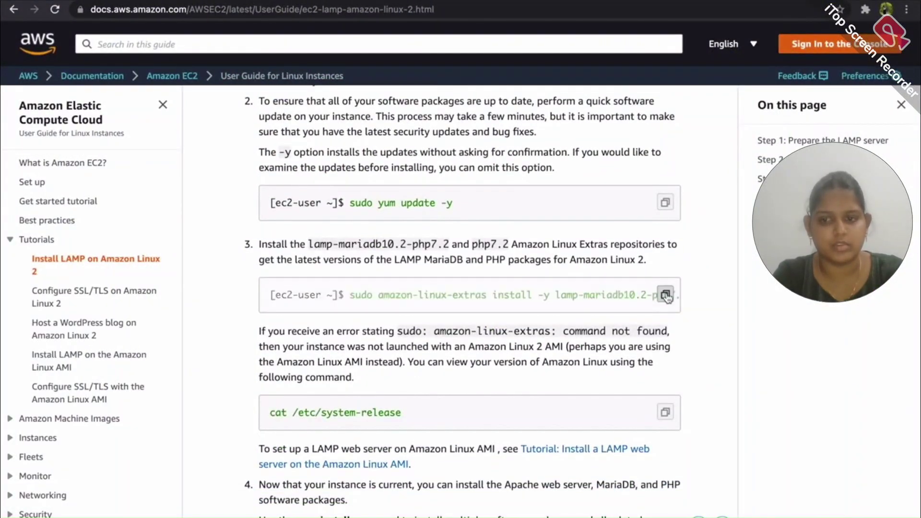
{"action": "key", "text": "super+Tab"}
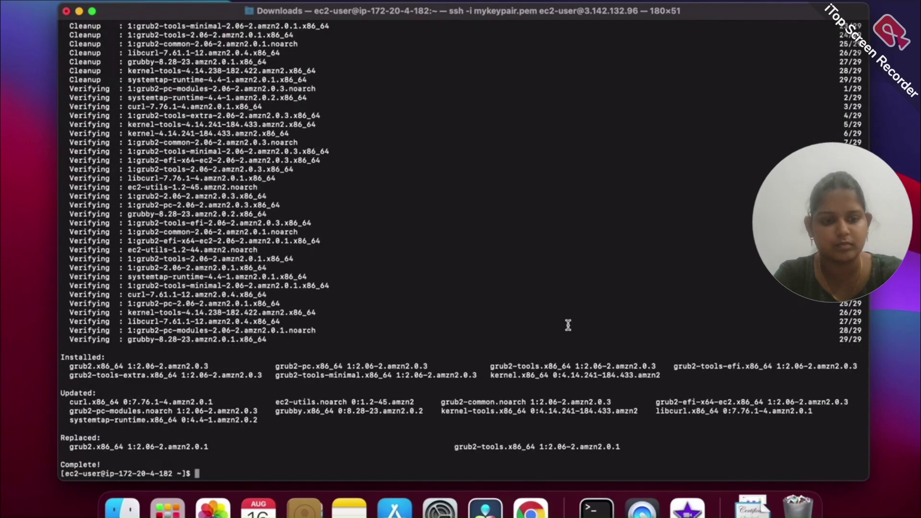
{"action": "key", "text": "super+v"}
{"action": "key", "text": "Return"}
{"action": "key", "text": "ctrl+Right"}
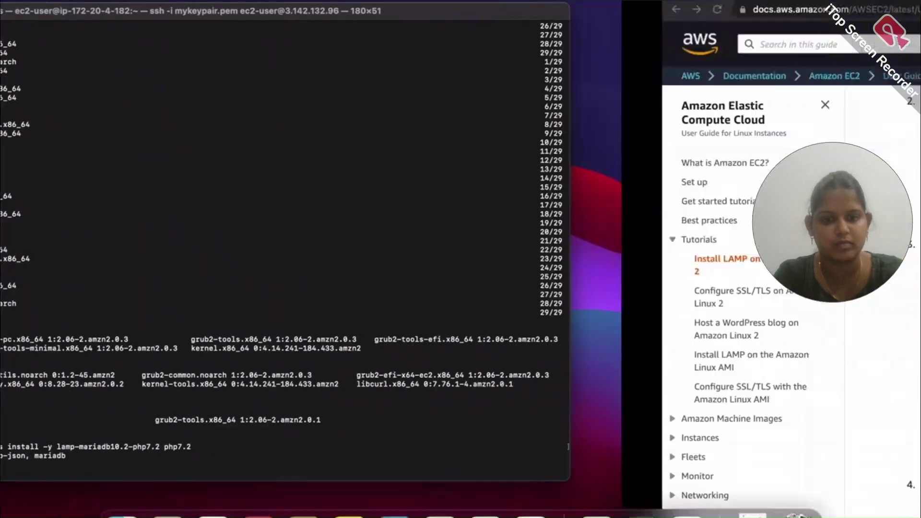
{"action": "scroll", "coordinate": [606, 423], "scroll_direction": "down", "scroll_amount": 3}
{"action": "scroll", "coordinate": [605, 423], "scroll_direction": "down", "scroll_amount": 4}
{"action": "left_click", "coordinate": [665, 364]}
Install Apache with yum, dropping the MariaDB package from the pasted command
{"action": "key", "text": "ctrl+Left"}
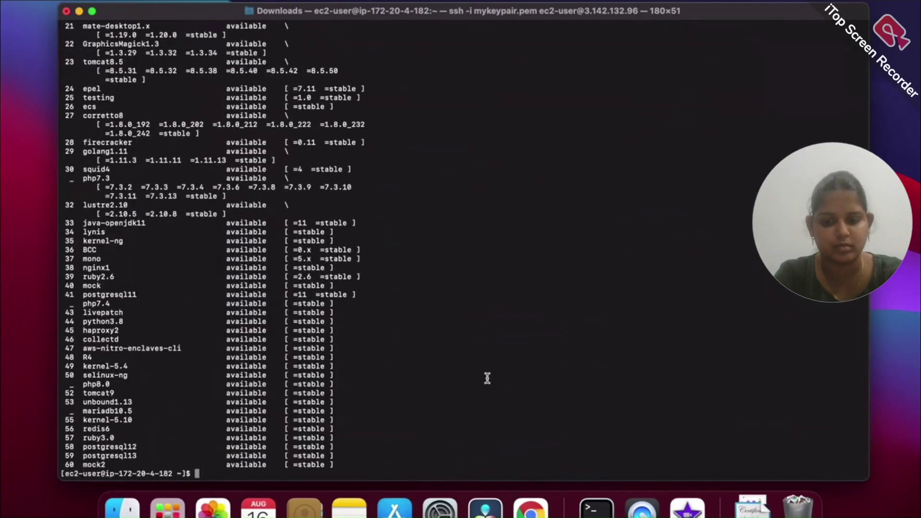
{"action": "key", "text": "super+v"}
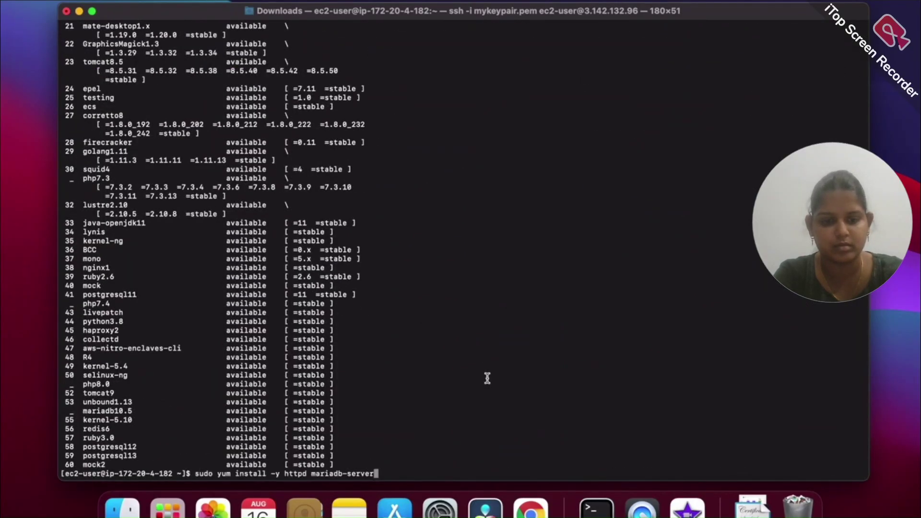
{"action": "key", "text": "BackSpace"}
{"action": "key", "text": "BackSpace"}
{"action": "key", "text": "BackSpace"}
{"action": "key", "text": "BackSpace"}
{"action": "key", "text": "BackSpace"}
{"action": "key", "text": "BackSpace"}
{"action": "key", "text": "BackSpace"}
{"action": "key", "text": "BackSpace"}
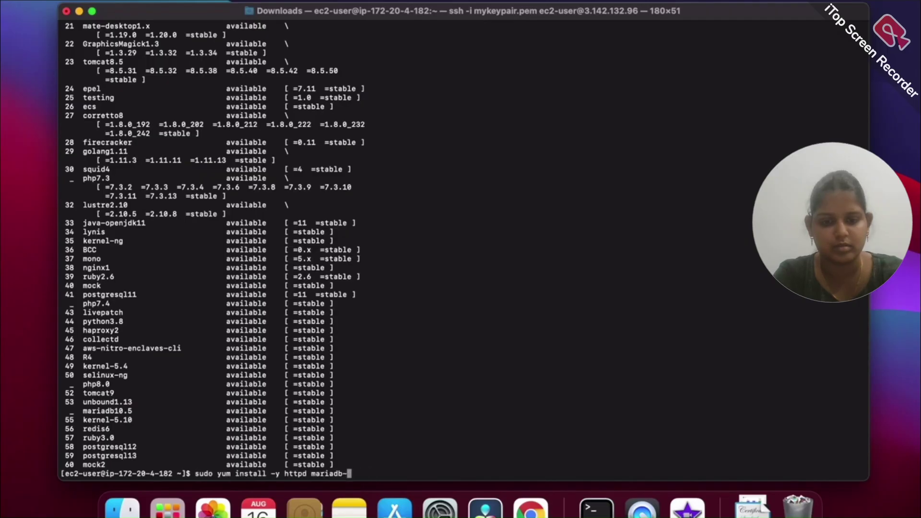
{"action": "key", "text": "BackSpace"}
{"action": "key", "text": "BackSpace"}
{"action": "key", "text": "BackSpace"}
{"action": "key", "text": "BackSpace"}
{"action": "key", "text": "BackSpace"}
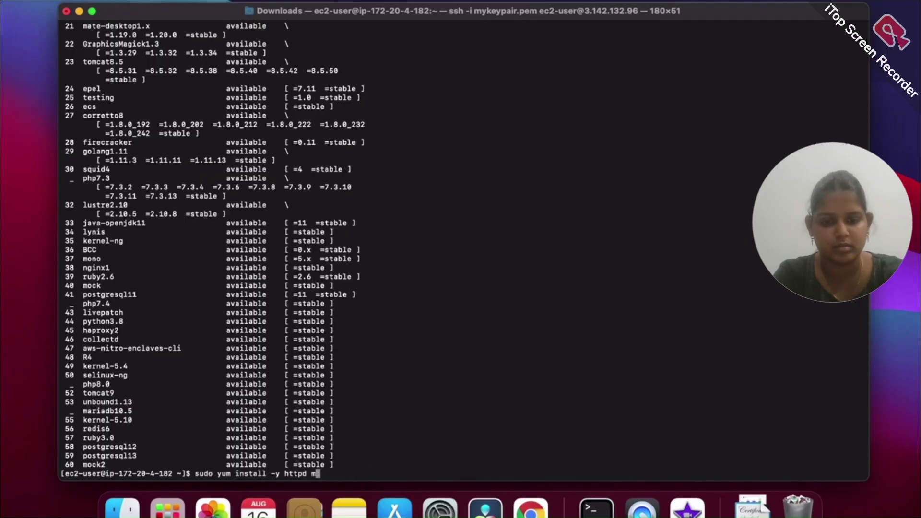
{"action": "key", "text": "Return"}
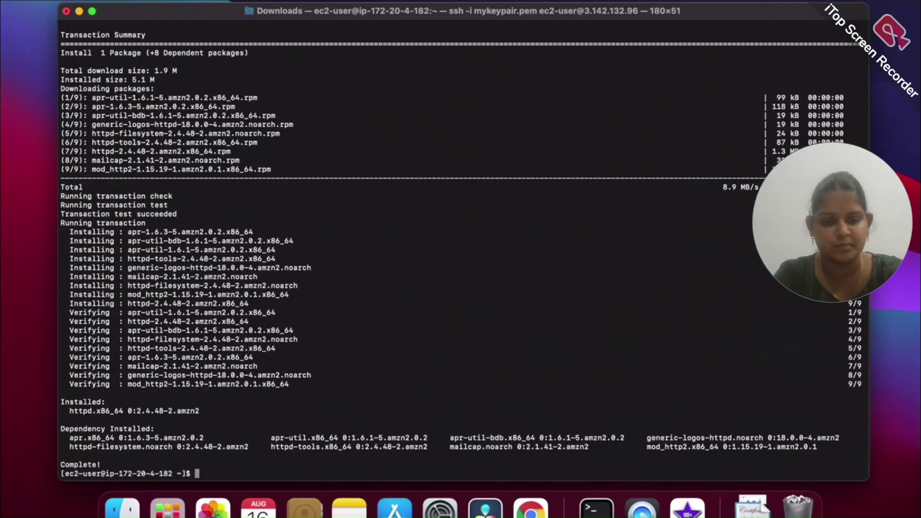
{"action": "key", "text": "Up"}
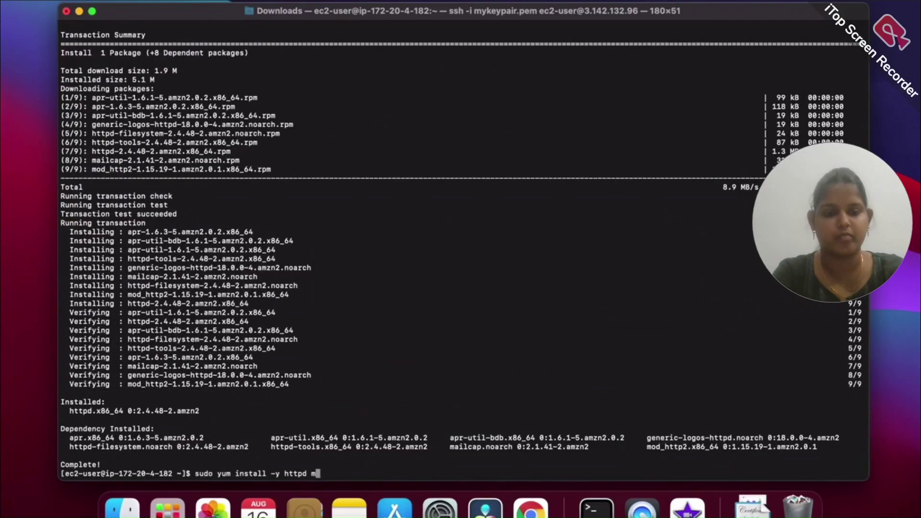
{"action": "key", "text": "Return"}
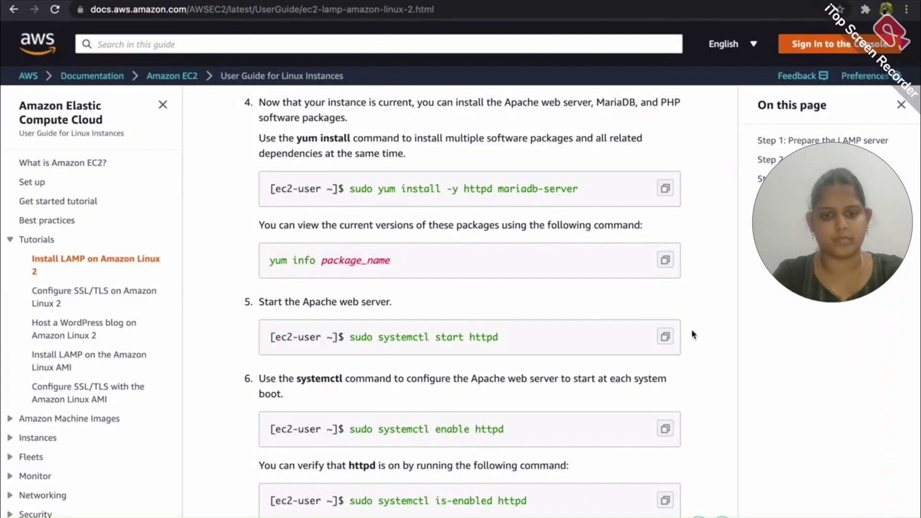
Start the httpd service and enable it to start at boot
{"action": "left_click", "coordinate": [663, 335]}
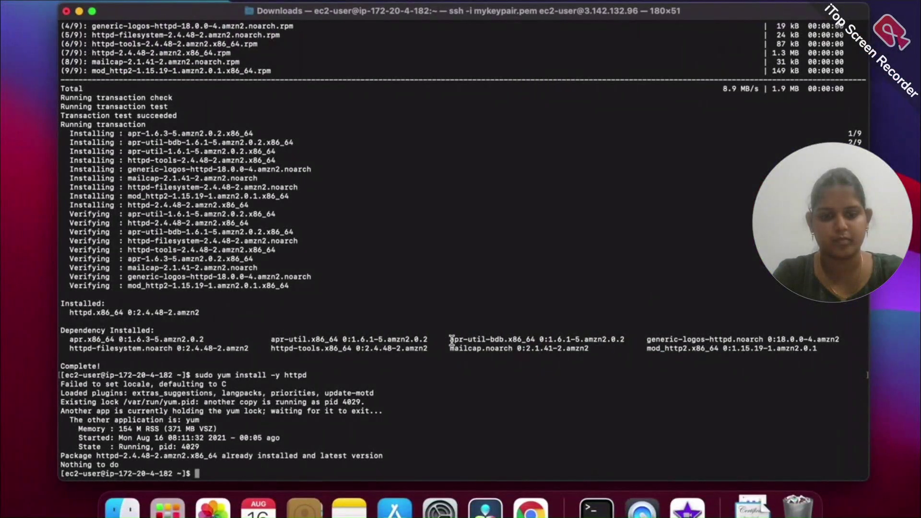
{"action": "key", "text": "super+v"}
{"action": "key", "text": "Return"}
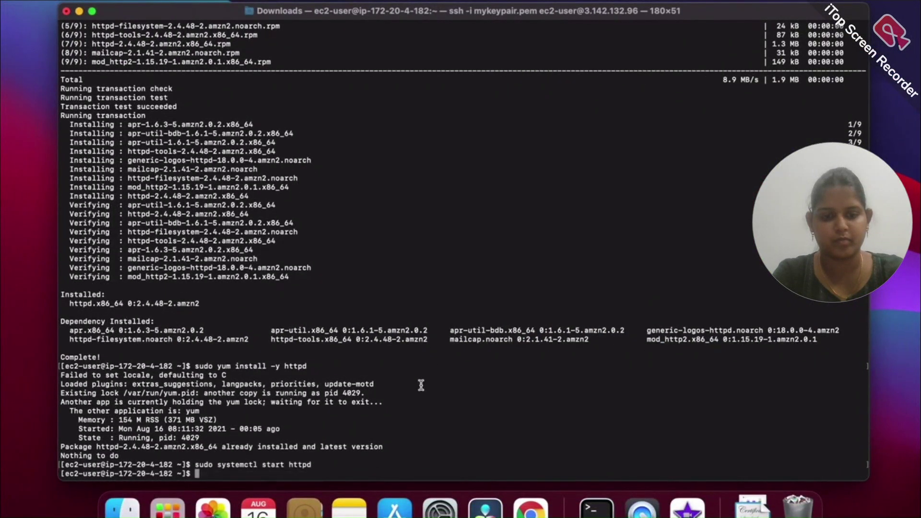
{"action": "key", "text": "super+Tab"}
{"action": "scroll", "coordinate": [544, 400], "scroll_direction": "down", "scroll_amount": 3}
{"action": "left_click", "coordinate": [665, 384]}
{"action": "key", "text": "super+Tab"}
{"action": "key", "text": "super+v"}
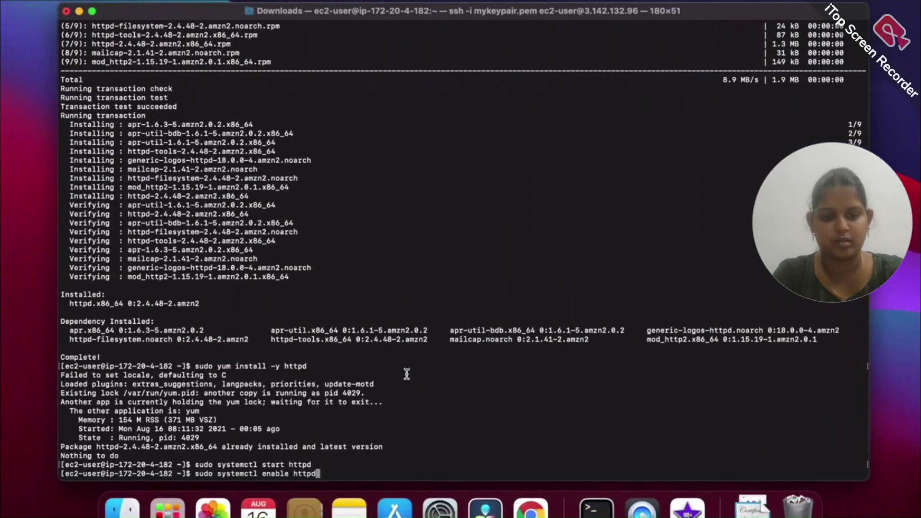
{"action": "key", "text": "Return"}
Confirm httpd reports as enabled with systemctl is-enabled httpd
{"action": "key", "text": "super+Tab"}
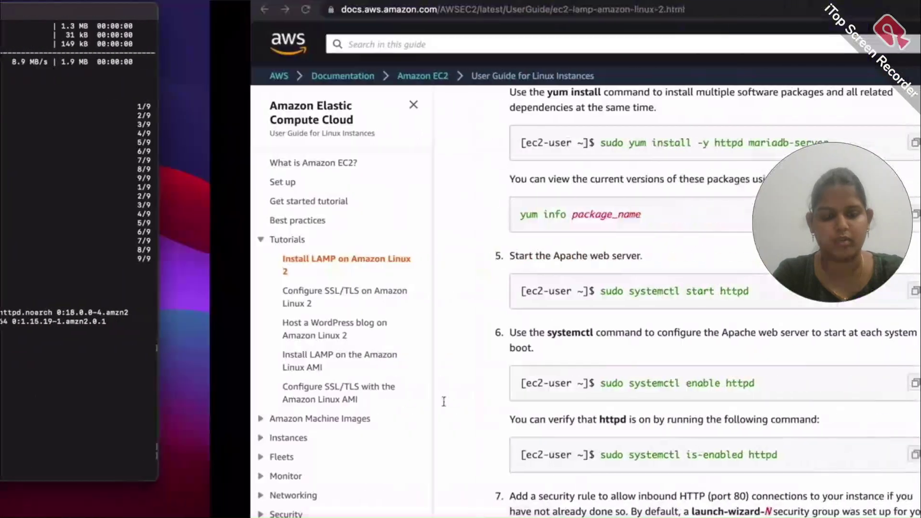
{"action": "left_click", "coordinate": [669, 457]}
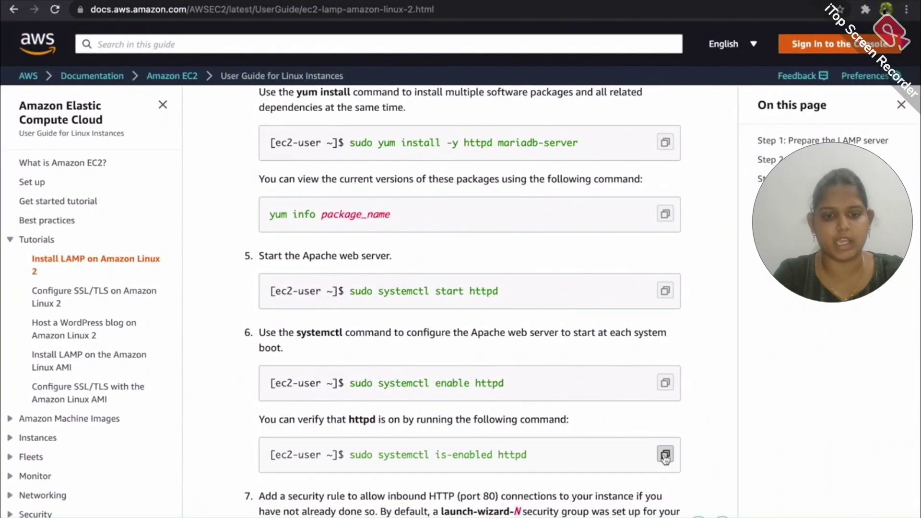
{"action": "key", "text": "super+Tab"}
{"action": "key", "text": "super+v"}
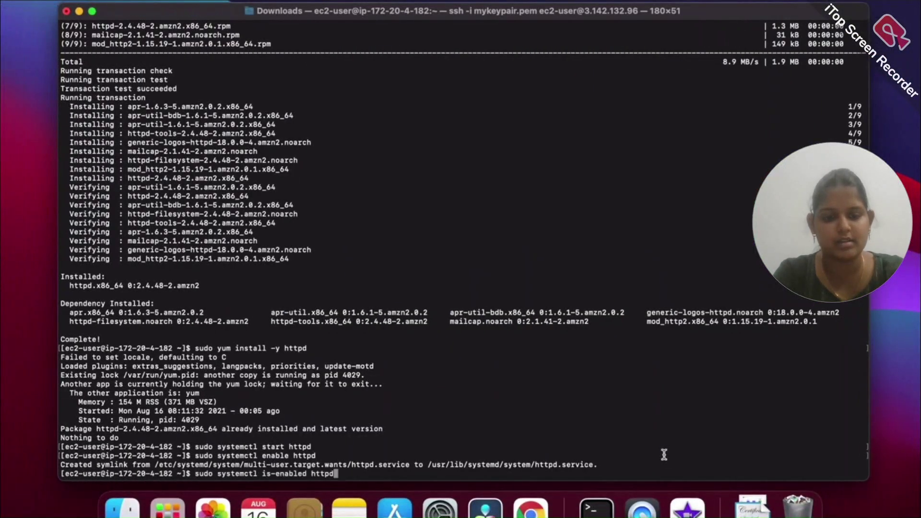
{"action": "key", "text": "Return"}
{"action": "key", "text": "super+Tab"}
{"action": "scroll", "coordinate": [583, 390], "scroll_direction": "down", "scroll_amount": 10}
{"action": "scroll", "coordinate": [583, 390], "scroll_direction": "down", "scroll_amount": 12}
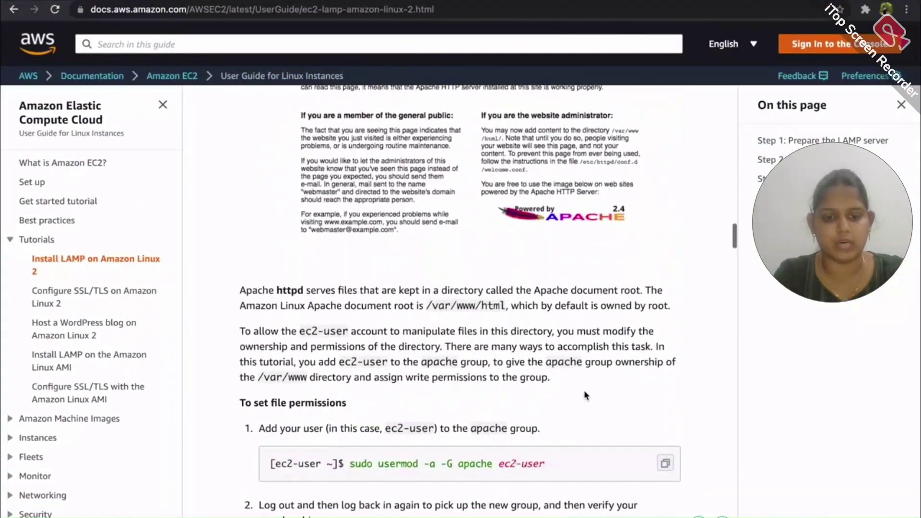
{"action": "key", "text": "super+Tab"}
{"action": "type", "text": "url "}
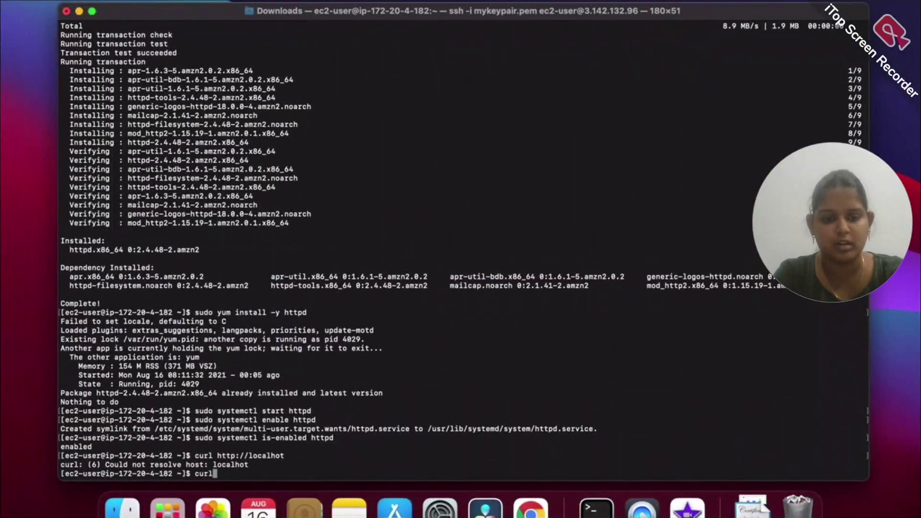
{"action": "type", "text": "http://localhos"}
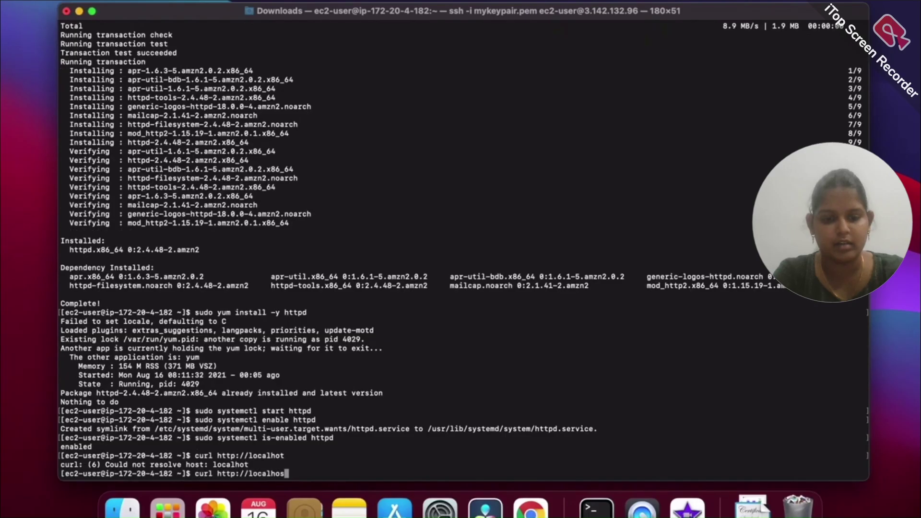
{"action": "type", "text": "t"}
{"action": "key", "text": "Return"}
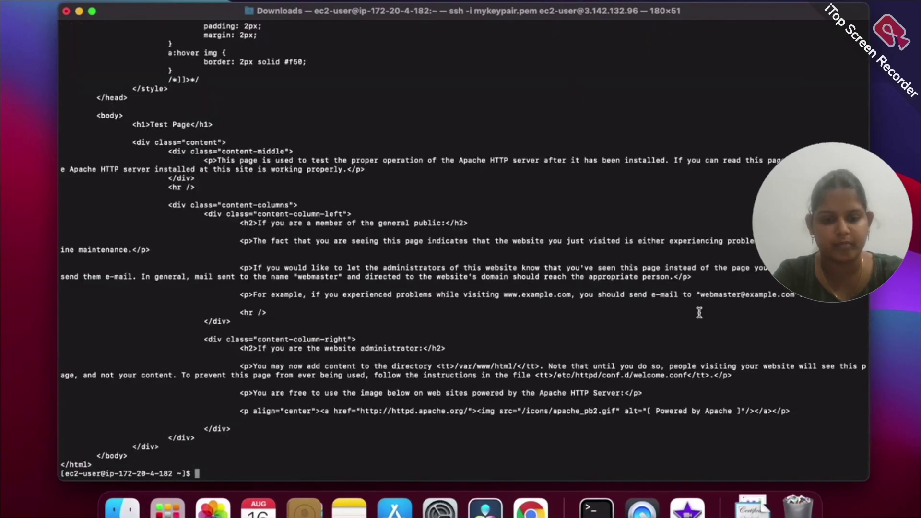
{"action": "type", "text": "clear"}
{"action": "key", "text": "Return"}
Add ec2-user to the apache group with sudo usermod -a -G apache ec2-user
{"action": "key", "text": "ctrl+Right"}
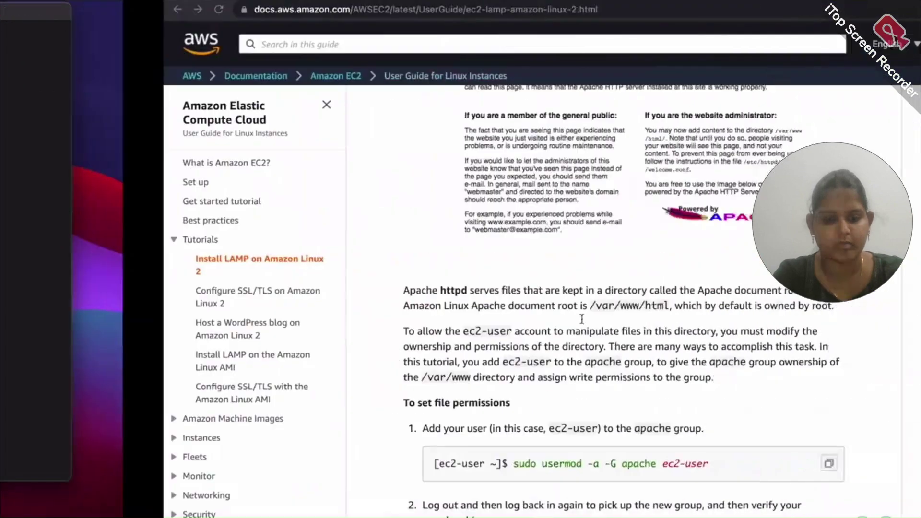
{"action": "scroll", "coordinate": [568, 372], "scroll_direction": "down", "scroll_amount": 1}
{"action": "left_click", "coordinate": [664, 400]}
{"action": "key", "text": "ctrl+Left"}
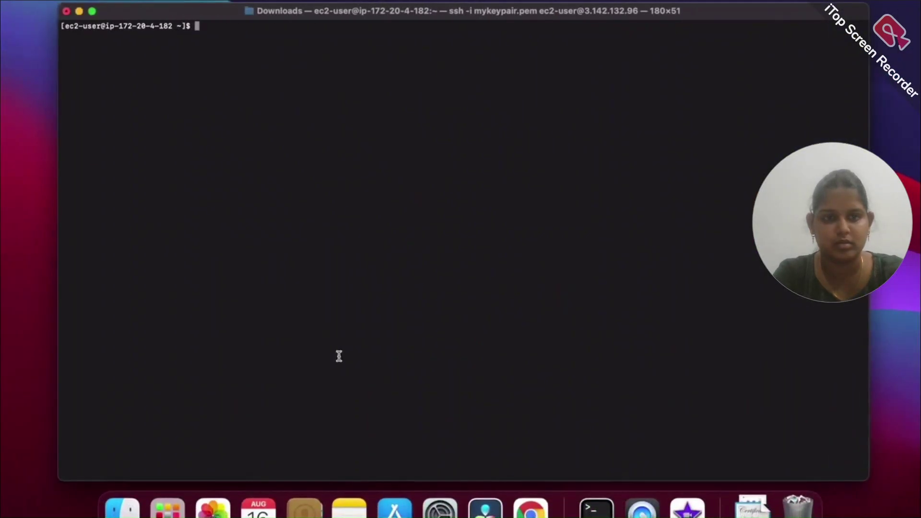
{"action": "key", "text": "super+v"}
{"action": "key", "text": "Return"}
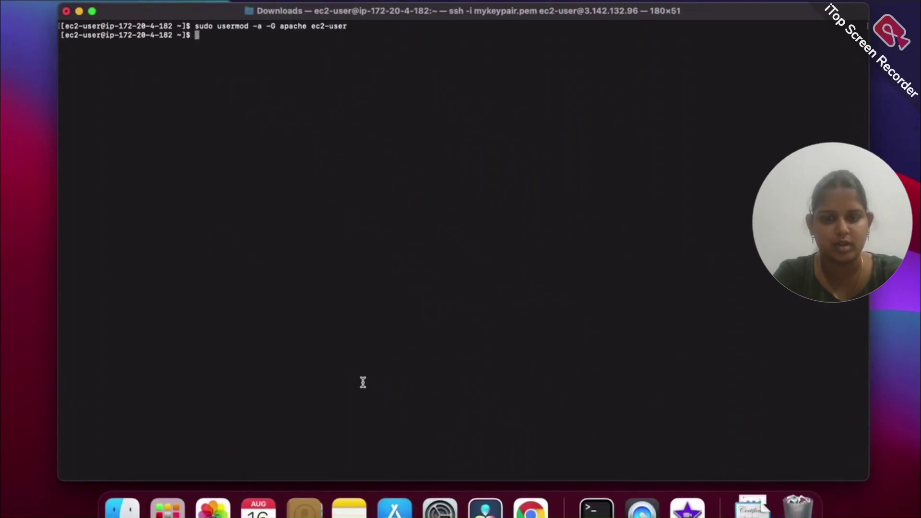
Log out of the app server and reconnect to 172.20.4.182 with the earlier ssh command
{"action": "key", "text": "ctrl+Right"}
{"action": "scroll", "coordinate": [442, 411], "scroll_direction": "down", "scroll_amount": 5}
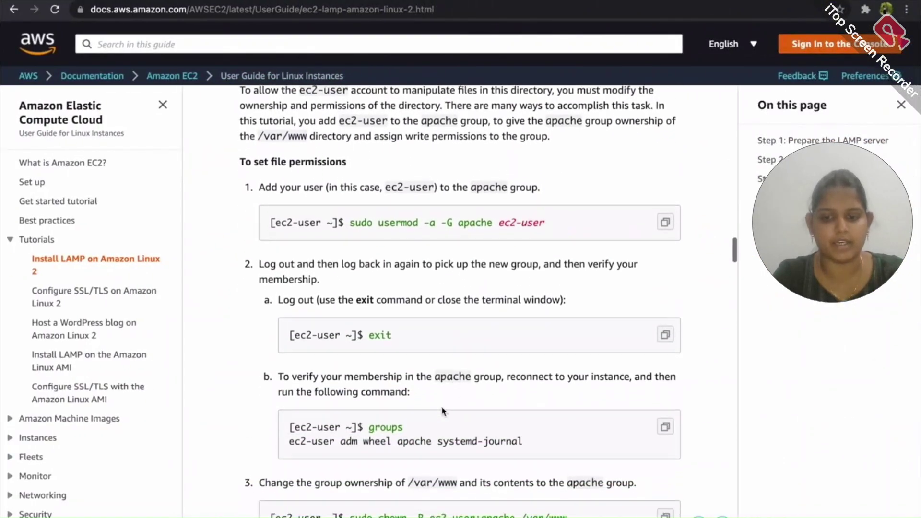
{"action": "key", "text": "ctrl+Left"}
{"action": "type", "text": "exit"}
{"action": "key", "text": "Return"}
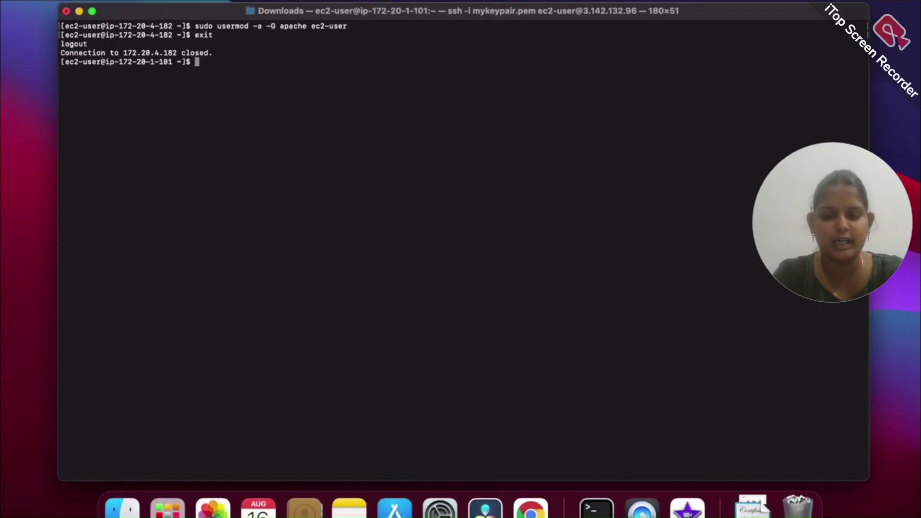
{"action": "key", "text": "Up"}
{"action": "key", "text": "Return"}
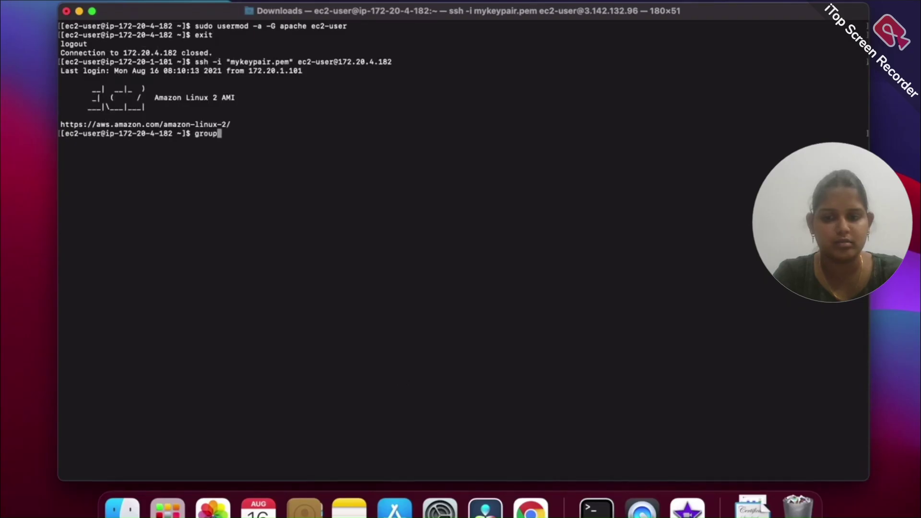
Run groups to confirm ec2-user now belongs to the apache group
{"action": "key", "text": "Return"}
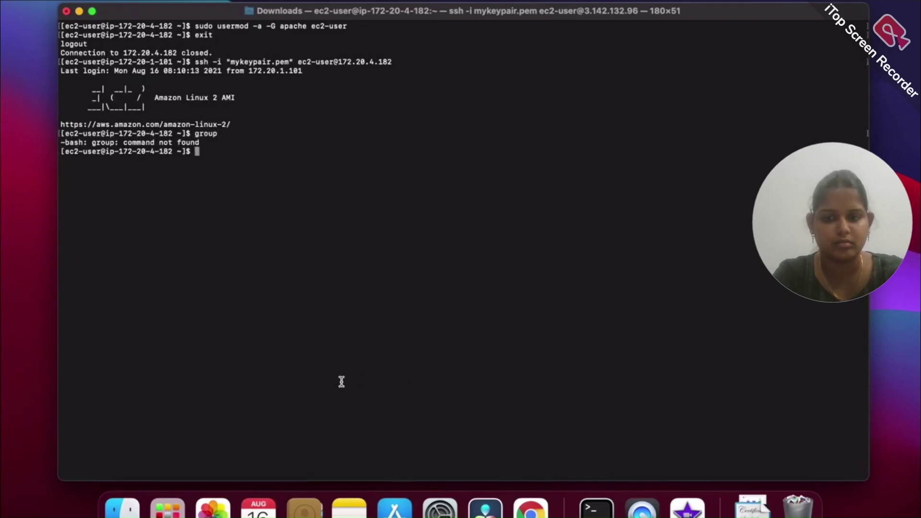
{"action": "key", "text": "super+Tab"}
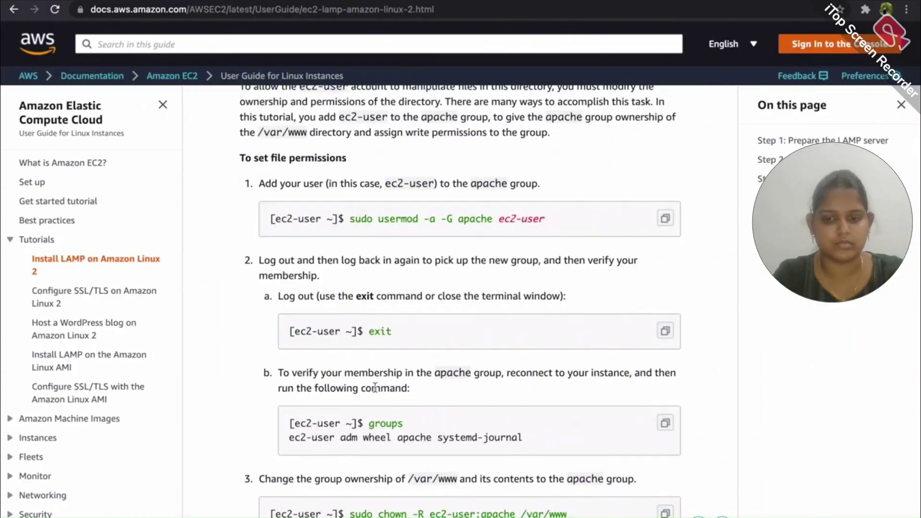
{"action": "key", "text": "ctrl+Left"}
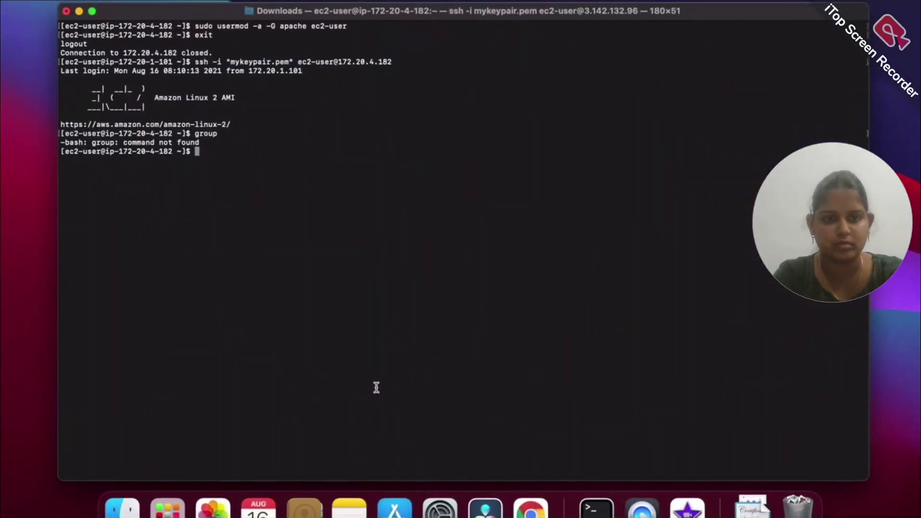
{"action": "type", "text": "clear"}
{"action": "key", "text": "Return"}
{"action": "type", "text": "g"}
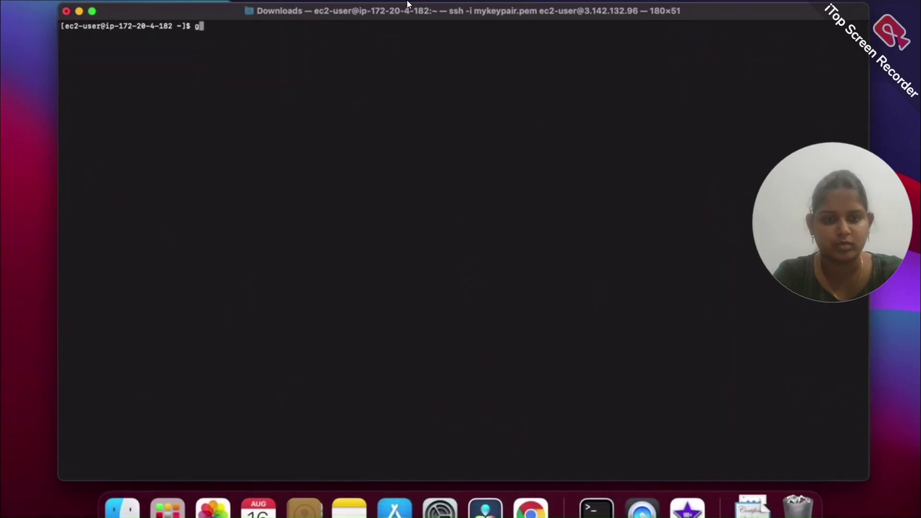
{"action": "type", "text": "roups"}
{"action": "key", "text": "Return"}
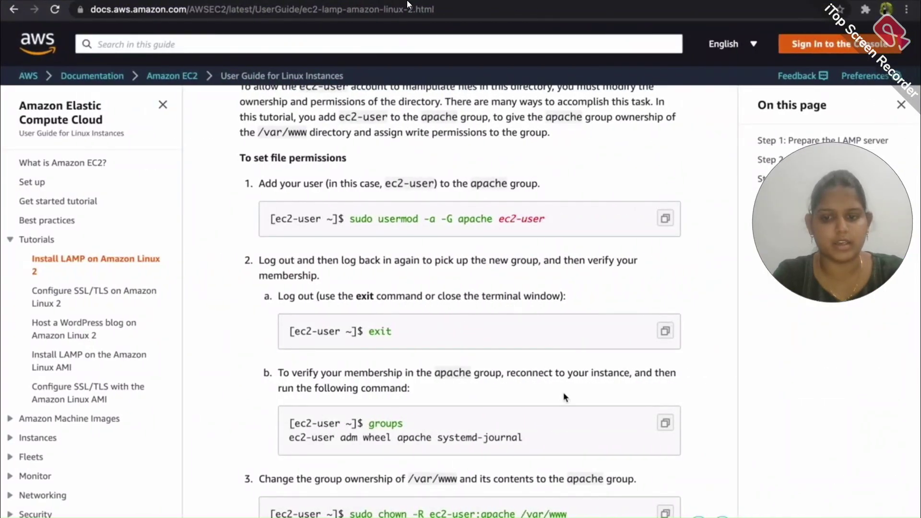
Make /var/www owned by ec2-user:apache with sudo chown -R
{"action": "scroll", "coordinate": [563, 392], "scroll_direction": "down", "scroll_amount": 3}
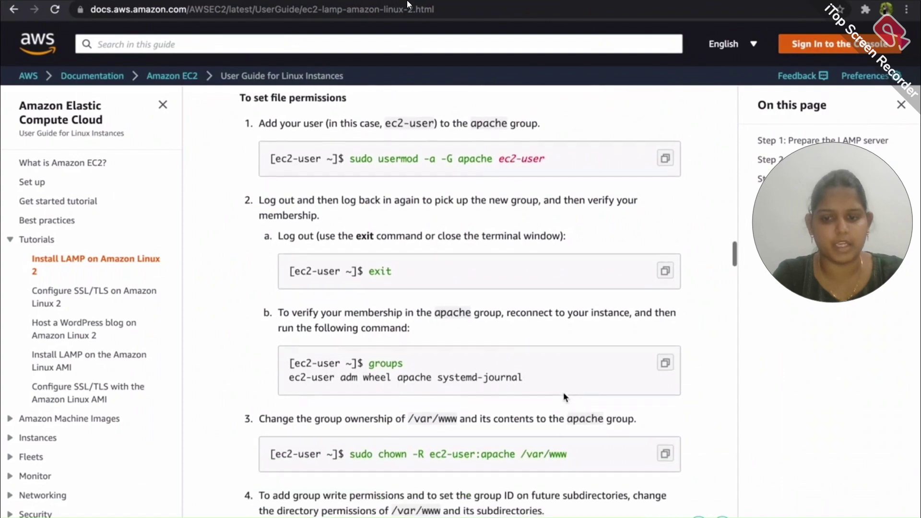
{"action": "left_click", "coordinate": [665, 431]}
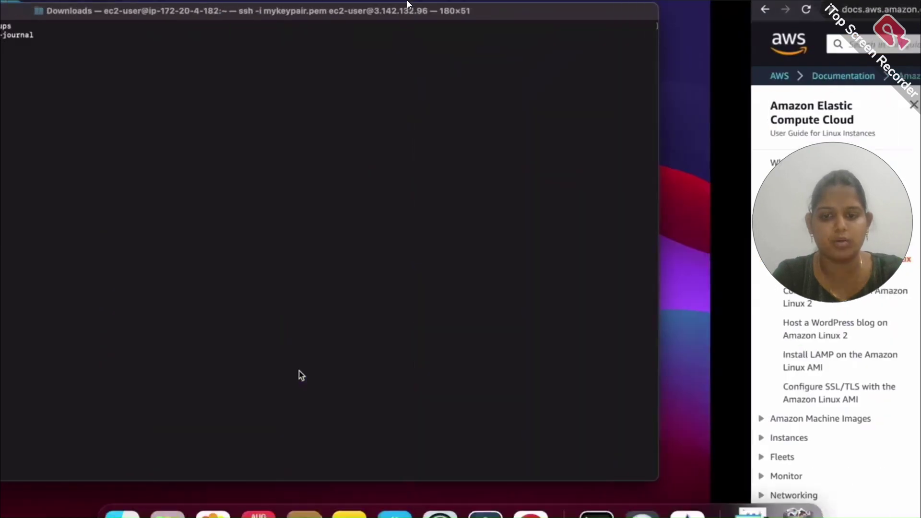
{"action": "key", "text": "super+v"}
{"action": "key", "text": "Return"}
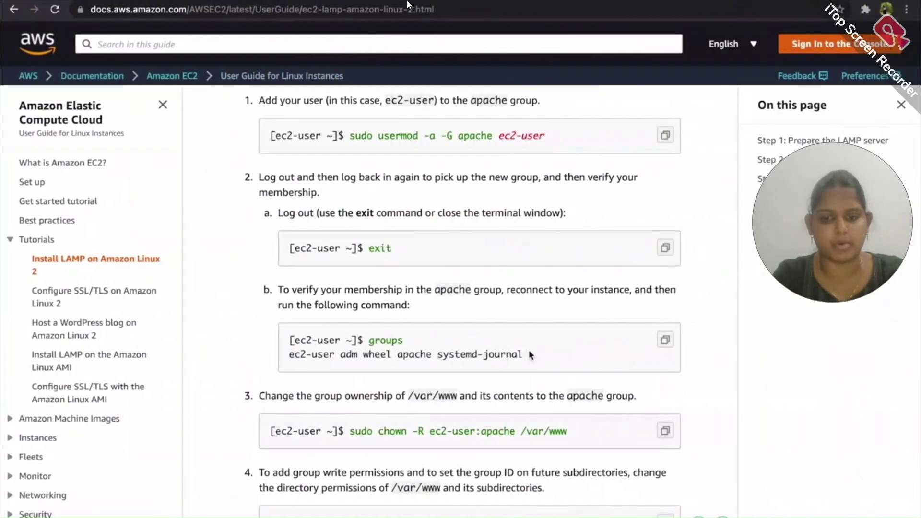
Set /var/www directories to 2775 and files to 0664 for group write access
{"action": "scroll", "coordinate": [722, 349], "scroll_direction": "down", "scroll_amount": 2}
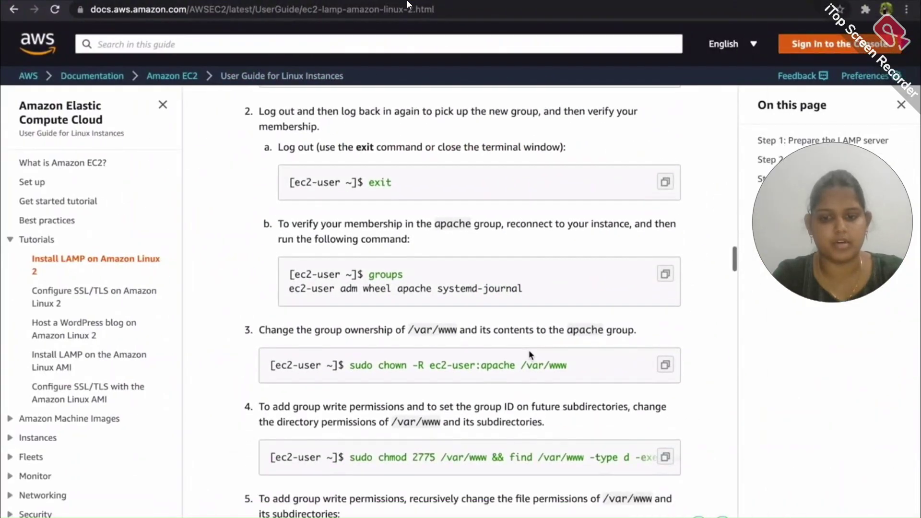
{"action": "left_click", "coordinate": [664, 457]}
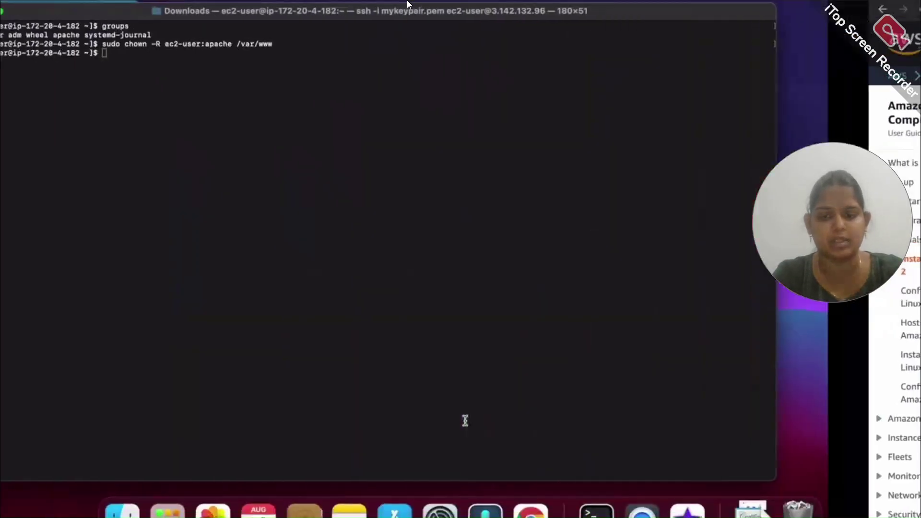
{"action": "key", "text": "super+v"}
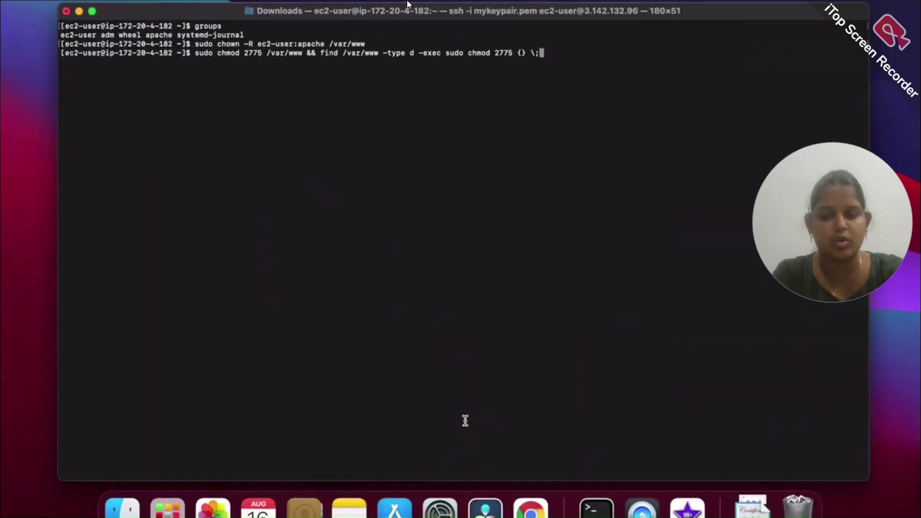
{"action": "key", "text": "Return"}
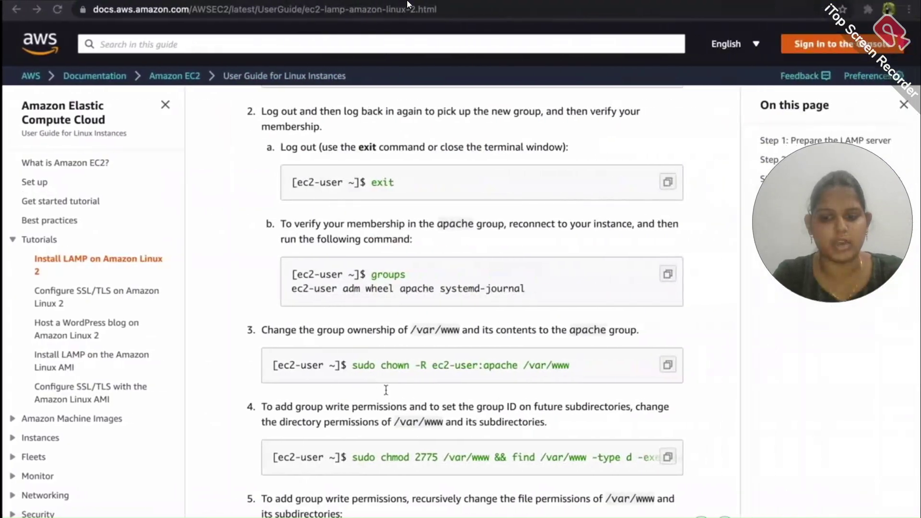
{"action": "scroll", "coordinate": [504, 398], "scroll_direction": "down", "scroll_amount": 5}
{"action": "left_click", "coordinate": [665, 300]}
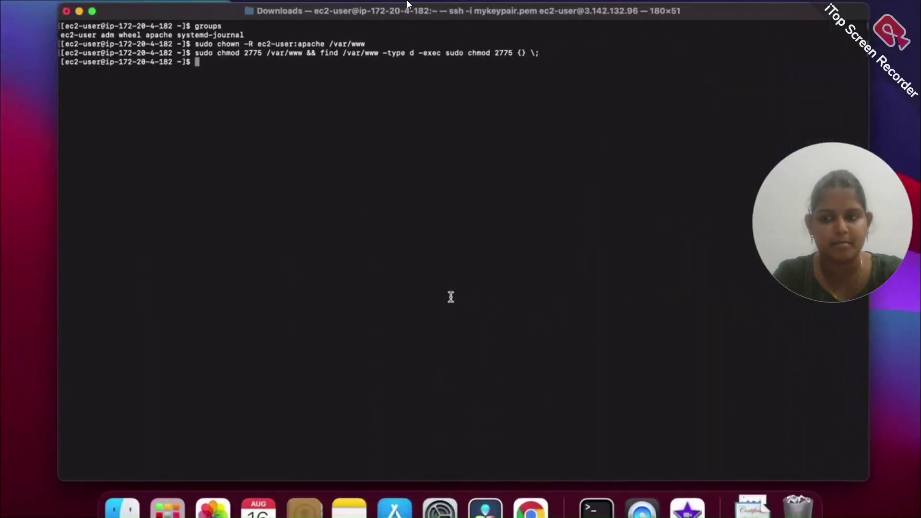
{"action": "key", "text": "super+v"}
{"action": "key", "text": "Return"}
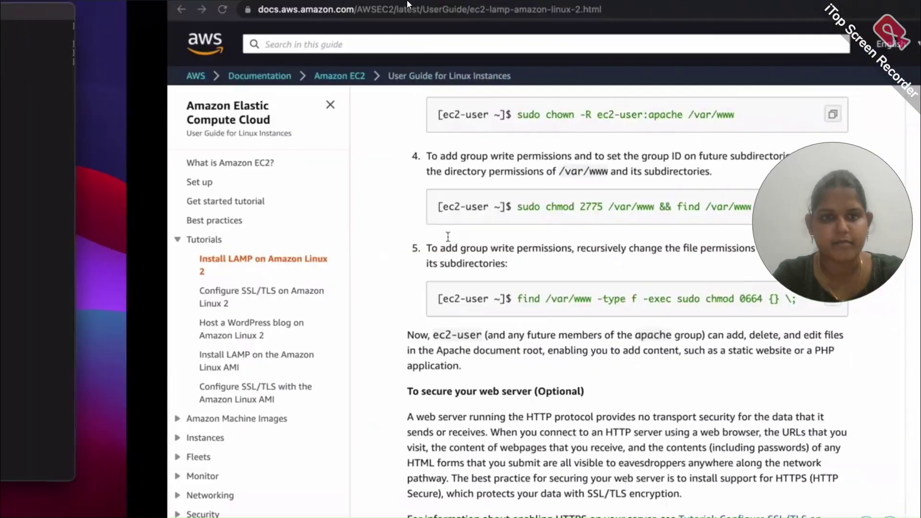
Scroll to Step 4: Install phpMyAdmin and copy the php-mbstring php-xml install command
{"action": "scroll", "coordinate": [458, 294], "scroll_direction": "down", "scroll_amount": 13}
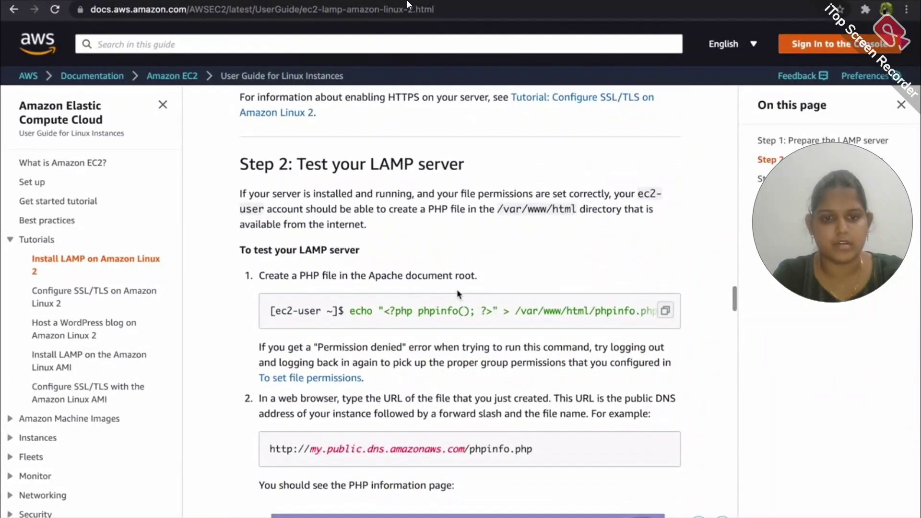
{"action": "scroll", "coordinate": [458, 293], "scroll_direction": "down", "scroll_amount": 2}
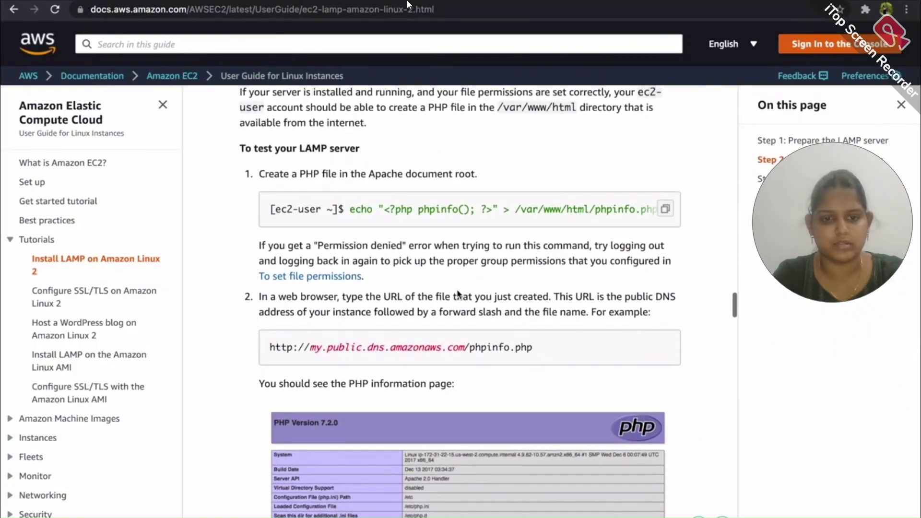
{"action": "scroll", "coordinate": [457, 288], "scroll_direction": "down", "scroll_amount": 7}
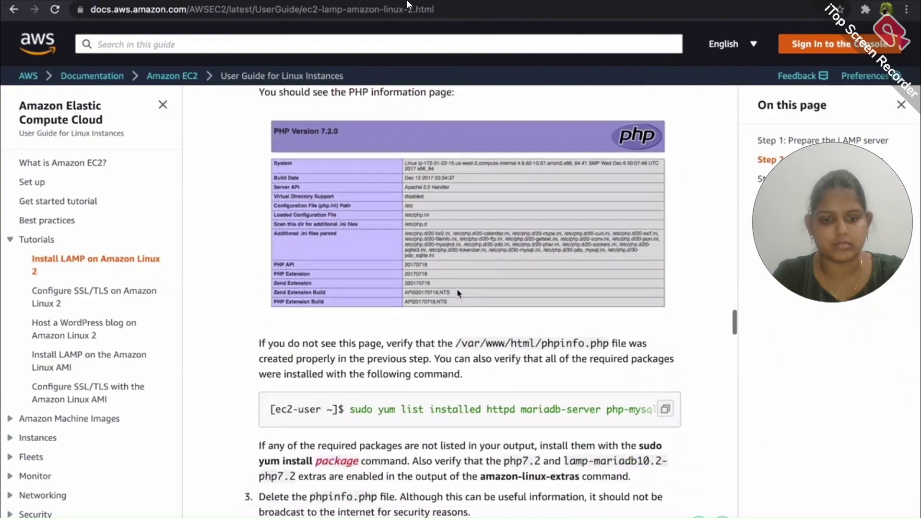
{"action": "scroll", "coordinate": [458, 293], "scroll_direction": "down", "scroll_amount": 1}
{"action": "scroll", "coordinate": [458, 293], "scroll_direction": "down", "scroll_amount": 1}
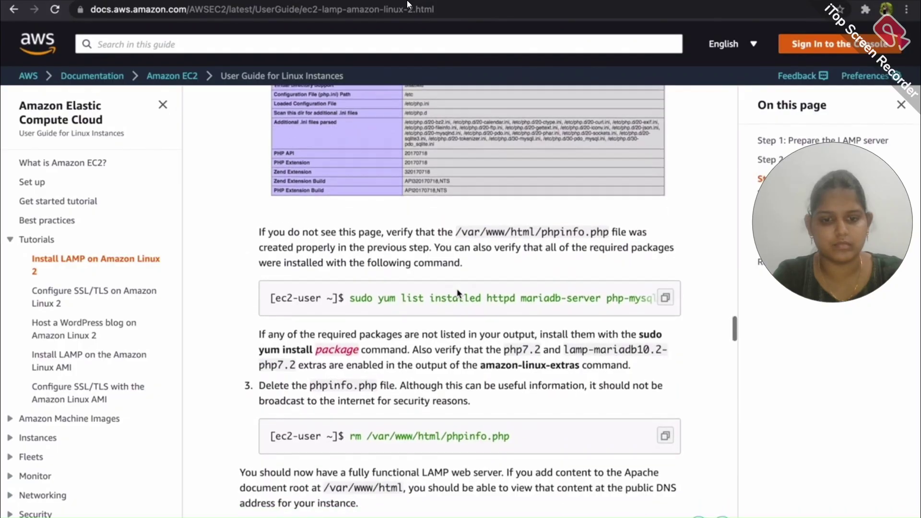
{"action": "scroll", "coordinate": [457, 291], "scroll_direction": "down", "scroll_amount": 6}
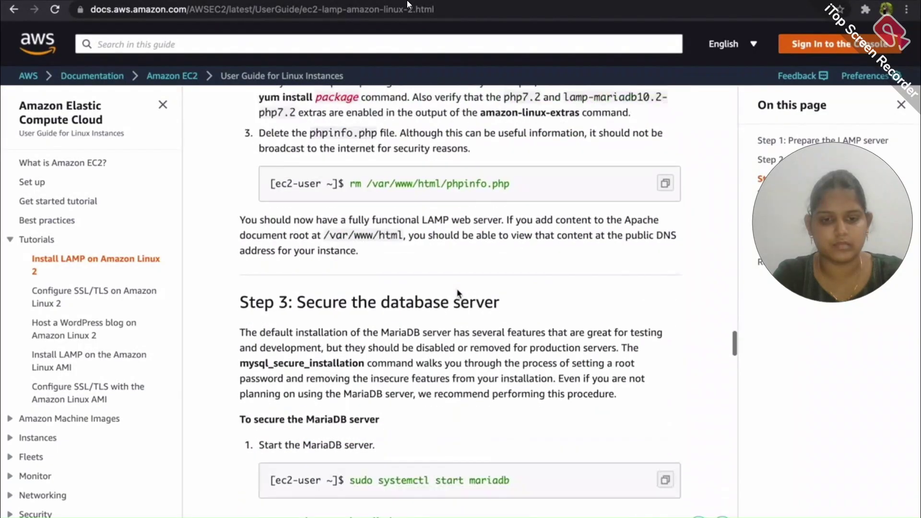
{"action": "scroll", "coordinate": [457, 289], "scroll_direction": "down", "scroll_amount": 7}
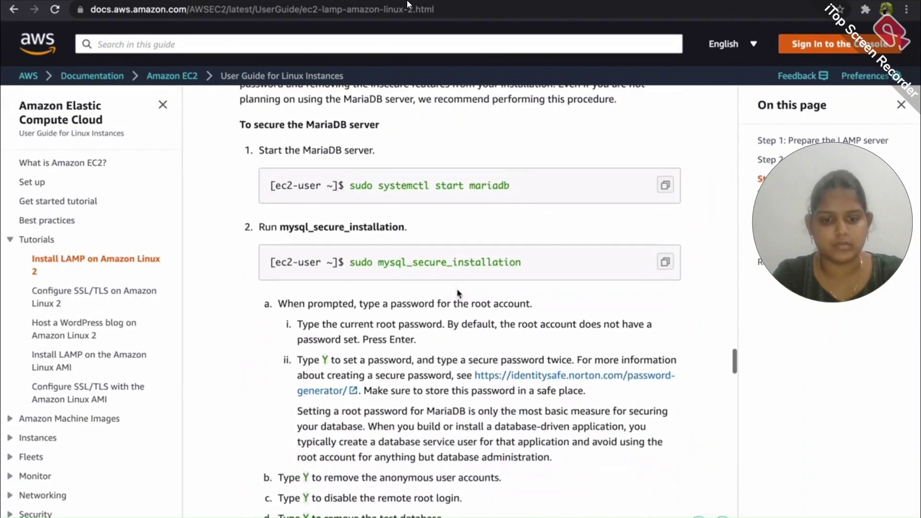
{"action": "scroll", "coordinate": [457, 291], "scroll_direction": "down", "scroll_amount": 8}
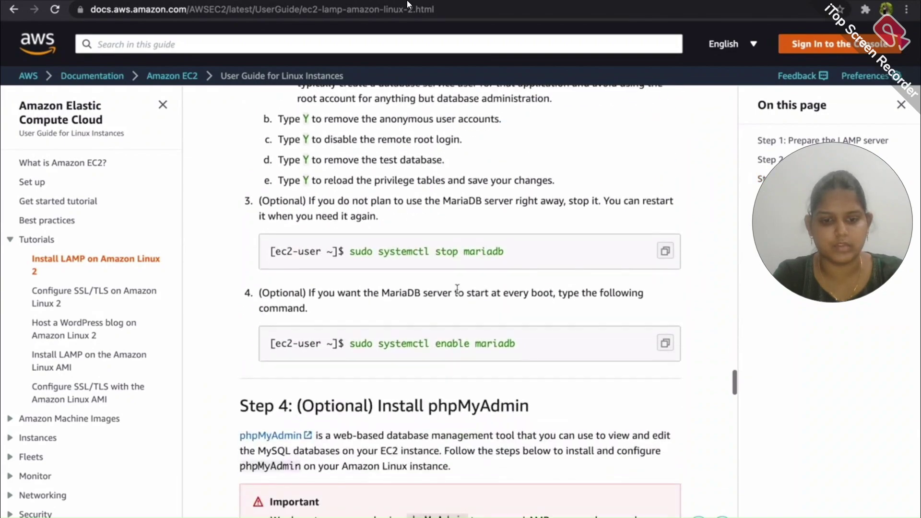
{"action": "scroll", "coordinate": [458, 293], "scroll_direction": "down", "scroll_amount": 3}
{"action": "left_click", "coordinate": [665, 381]}
Install php-mbstring and php-xml on the server, then restart httpd
{"action": "key", "text": "ctrl+Left"}
{"action": "key", "text": "super+v"}
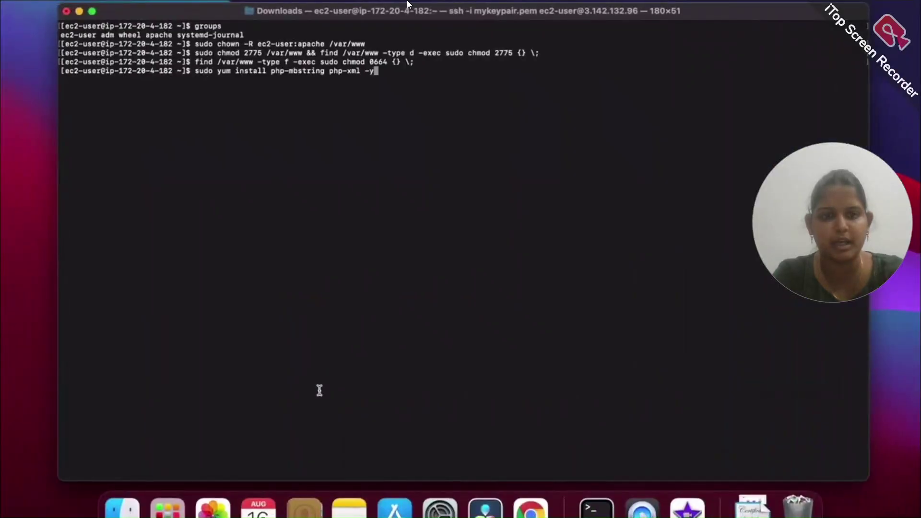
{"action": "key", "text": "Return"}
{"action": "key", "text": "ctrl+Right"}
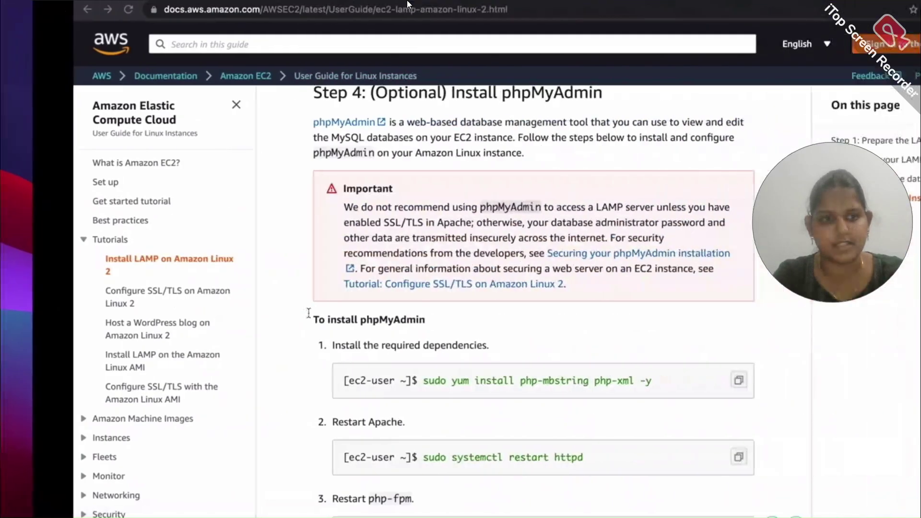
{"action": "scroll", "coordinate": [529, 388], "scroll_direction": "down", "scroll_amount": 2}
{"action": "left_click", "coordinate": [665, 379]}
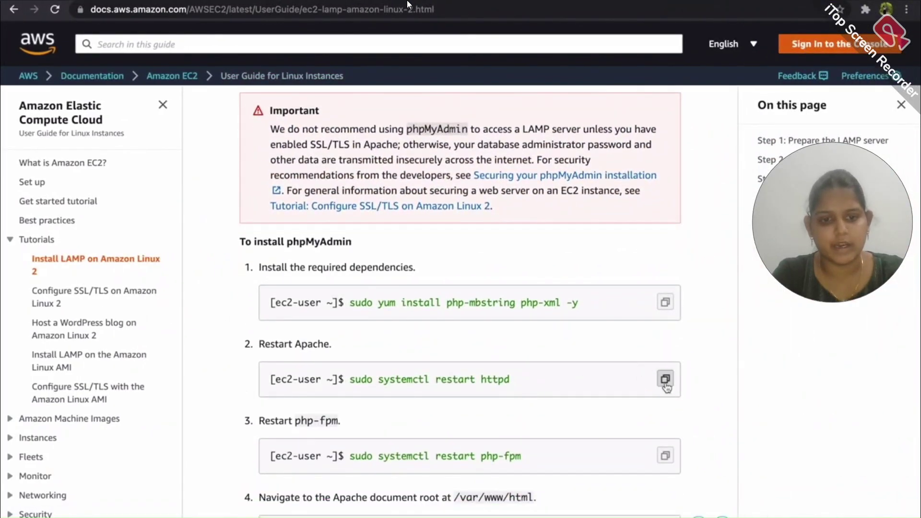
{"action": "key", "text": "ctrl+Left"}
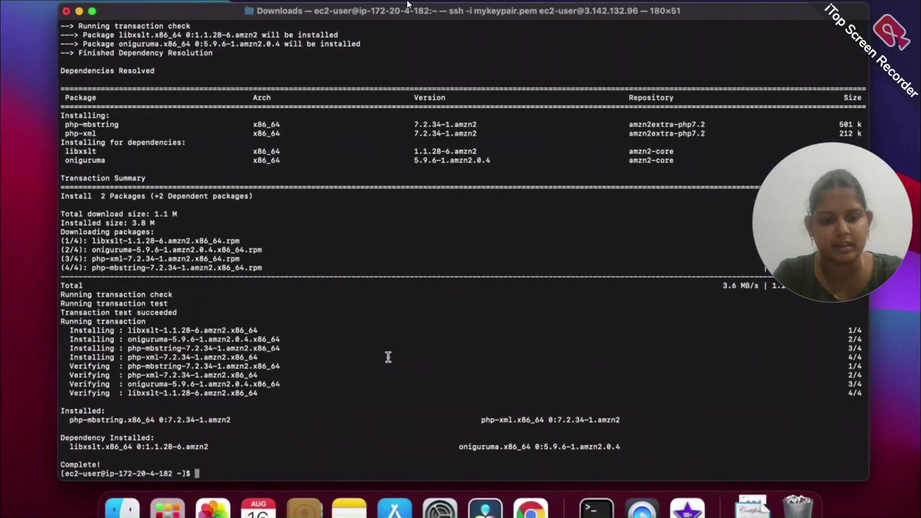
{"action": "key", "text": "super+v"}
{"action": "key", "text": "Return"}
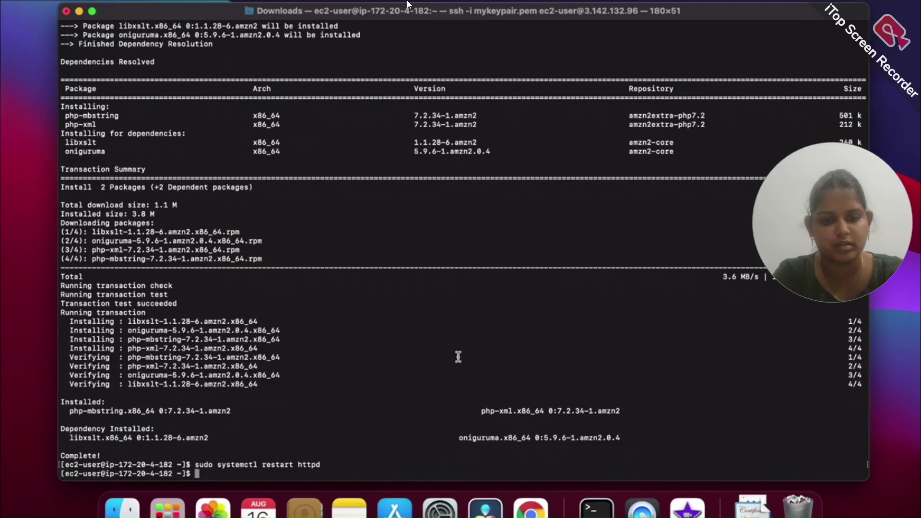
Restart php-fpm with sudo systemctl restart php-fpm
{"action": "key", "text": "ctrl+Right"}
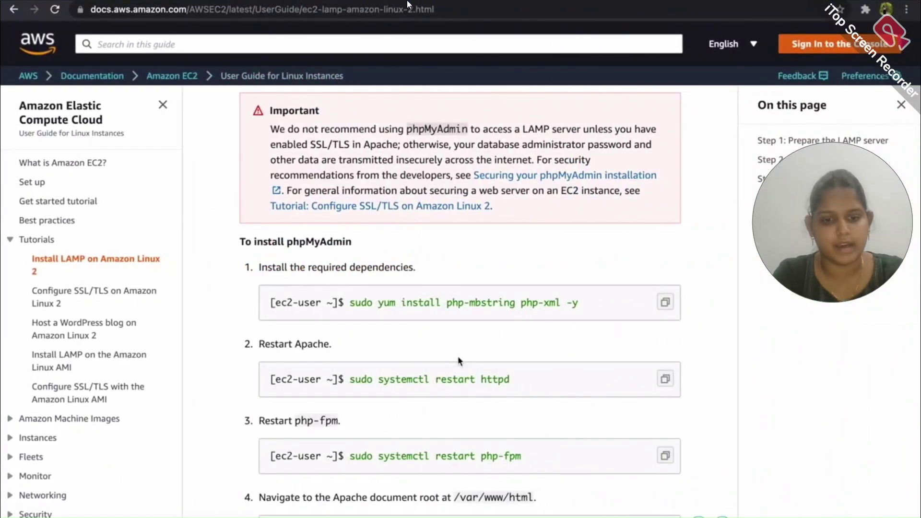
{"action": "left_click", "coordinate": [665, 456]}
{"action": "key", "text": "ctrl+Left"}
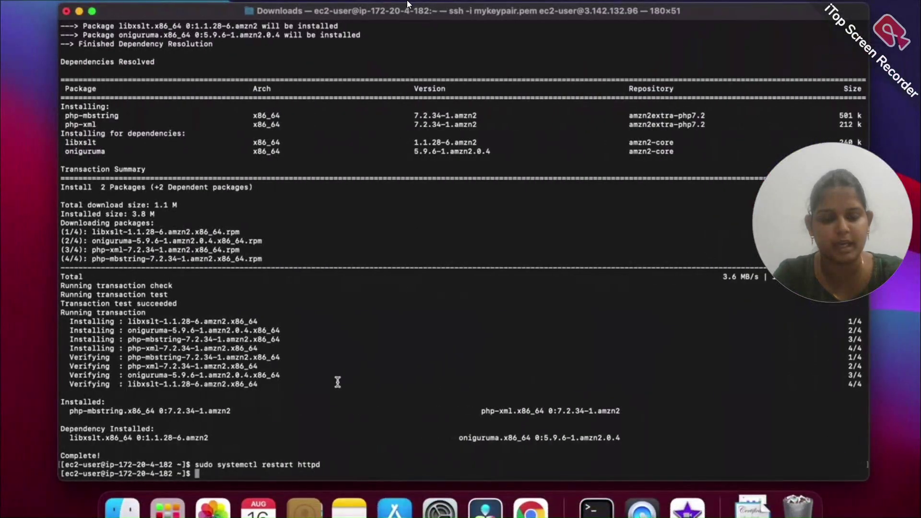
{"action": "key", "text": "super+v"}
{"action": "key", "text": "Return"}
Change into /var/www/html and copy the phpMyAdmin download command from the guide
{"action": "key", "text": "ctrl+Right"}
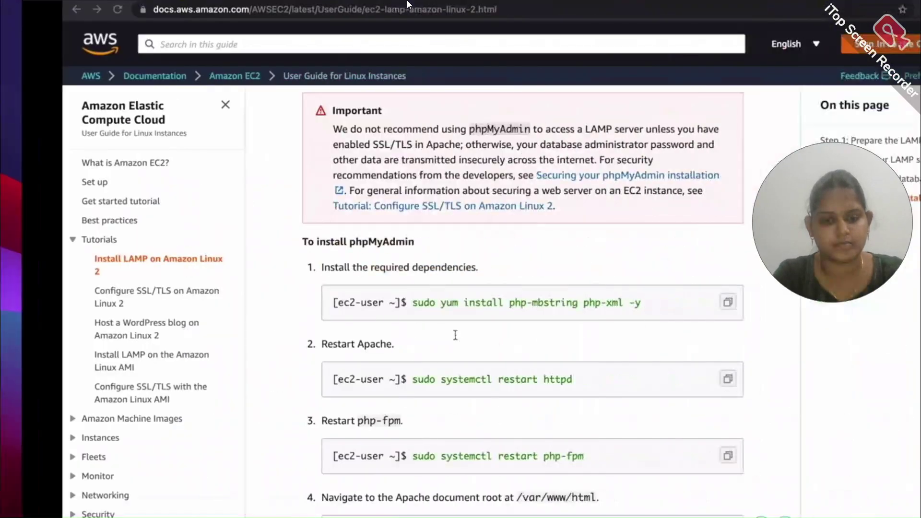
{"action": "scroll", "coordinate": [477, 374], "scroll_direction": "down", "scroll_amount": 3}
{"action": "left_click", "coordinate": [658, 450]}
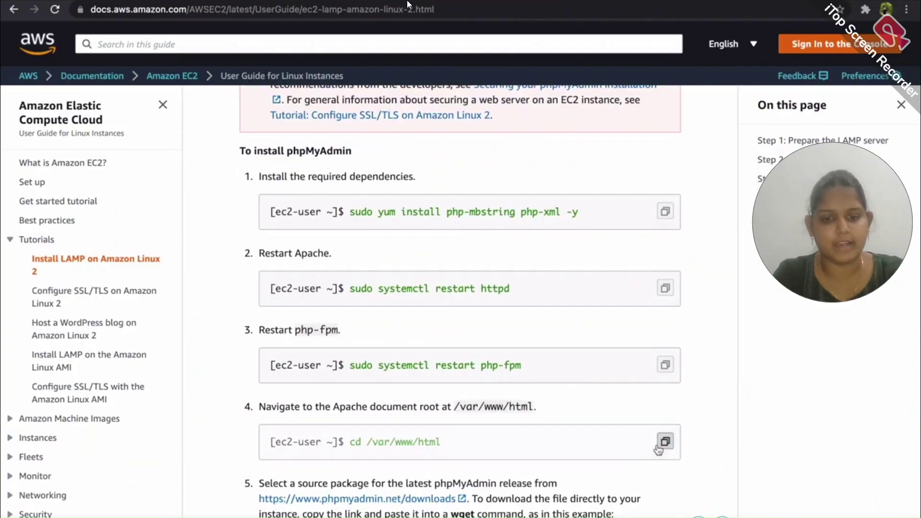
{"action": "key", "text": "ctrl+Left"}
{"action": "key", "text": "super+v"}
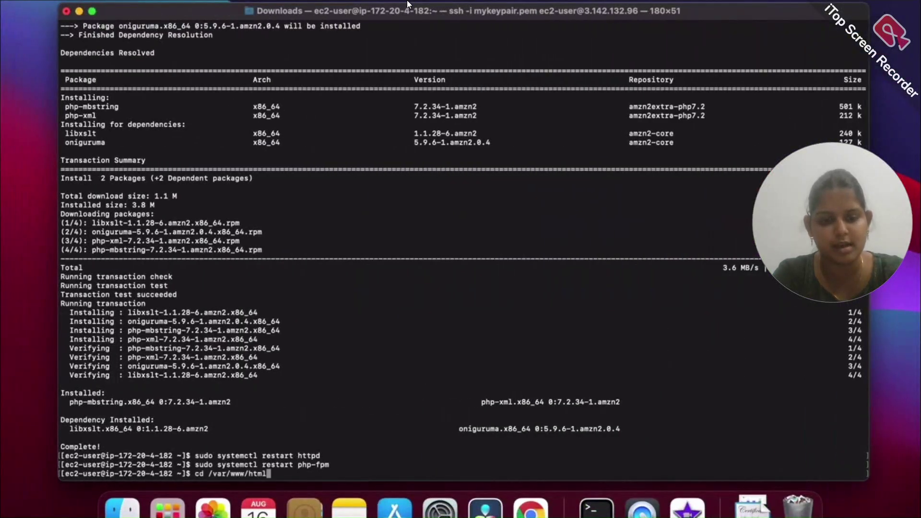
{"action": "key", "text": "Return"}
{"action": "key", "text": "ctrl+Right"}
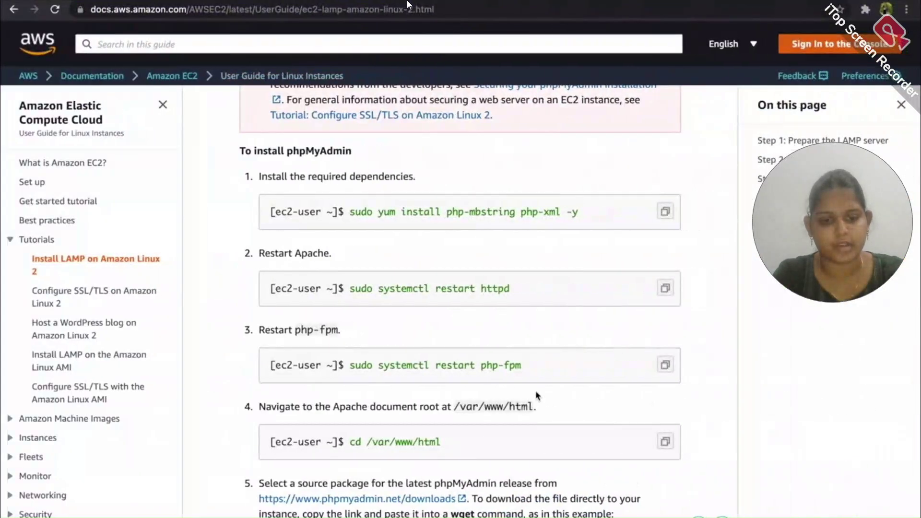
{"action": "scroll", "coordinate": [535, 390], "scroll_direction": "down", "scroll_amount": 3}
{"action": "scroll", "coordinate": [598, 379], "scroll_direction": "down", "scroll_amount": 2}
{"action": "left_click", "coordinate": [665, 391]}
Download the latest phpMyAdmin package on the server with wget
{"action": "key", "text": "ctrl+Left"}
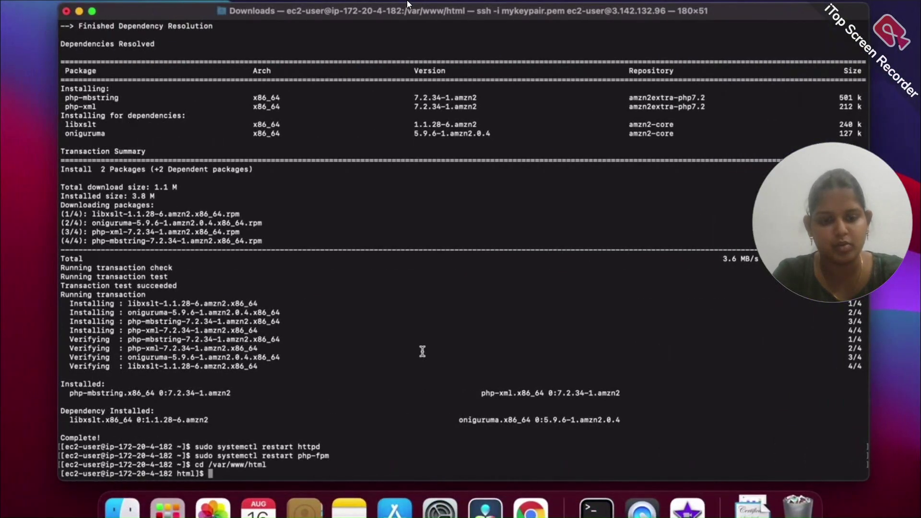
{"action": "key", "text": "super+v"}
{"action": "key", "text": "Return"}
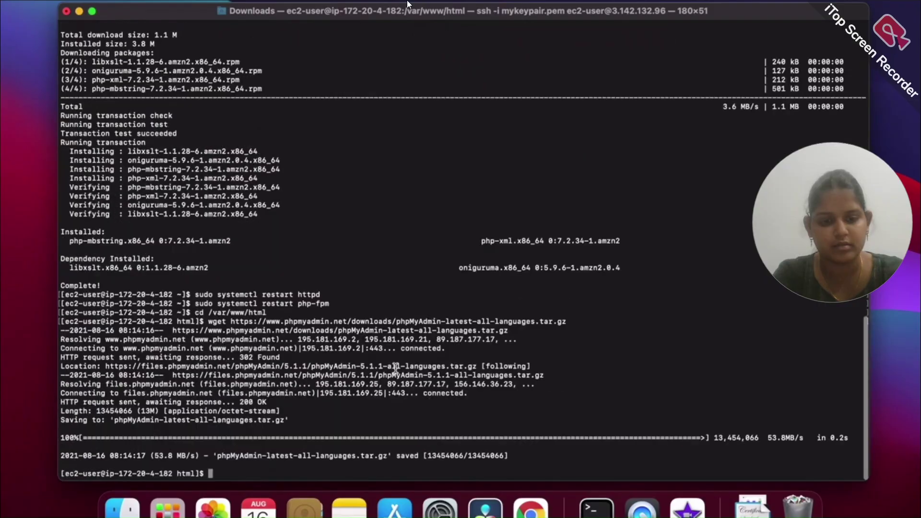
Create a phpMyAdmin folder and extract the downloaded package into it
{"action": "key", "text": "ctrl+Right"}
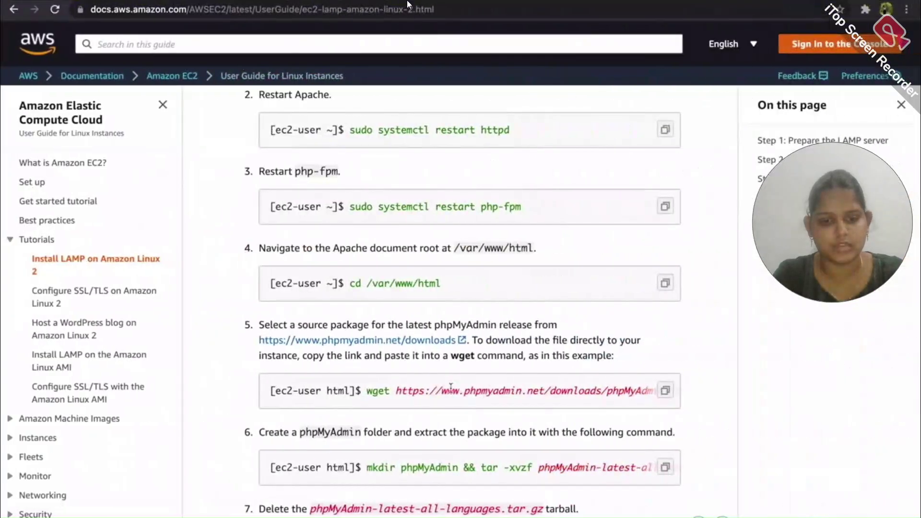
{"action": "scroll", "coordinate": [673, 368], "scroll_direction": "down", "scroll_amount": 2}
{"action": "left_click", "coordinate": [673, 368]}
{"action": "key", "text": "ctrl+Left"}
{"action": "key", "text": "super+v"}
{"action": "key", "text": "Return"}
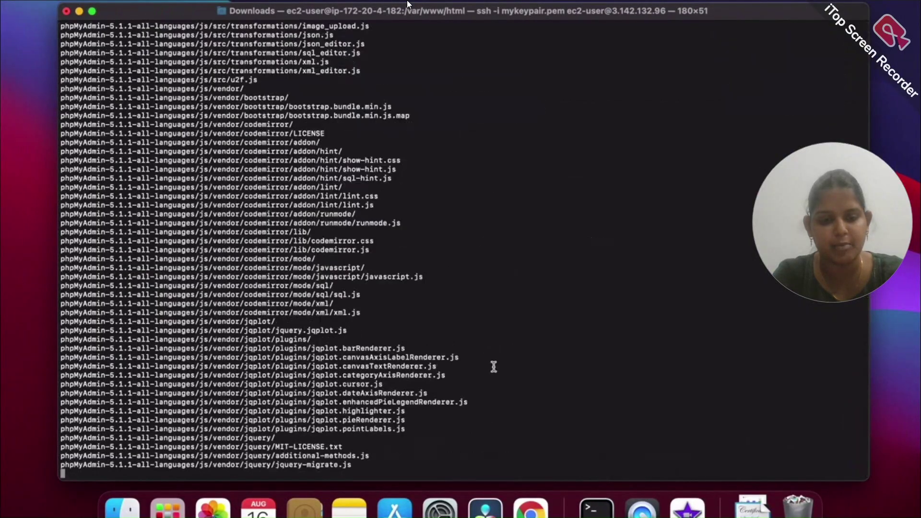
Delete the downloaded phpMyAdmin tarball from /var/www/html
{"action": "key", "text": "ctrl+Right"}
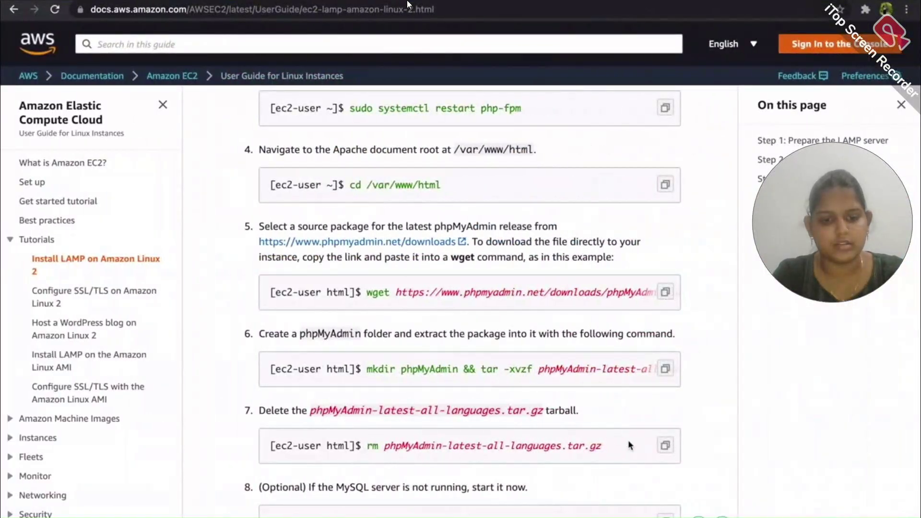
{"action": "left_click", "coordinate": [664, 445]}
{"action": "key", "text": "ctrl+Left"}
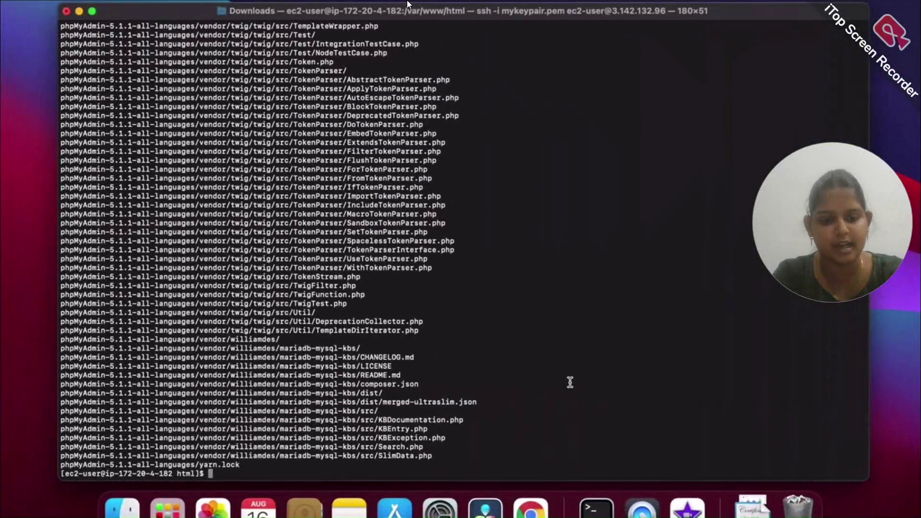
{"action": "key", "text": "super+v"}
{"action": "key", "text": "Return"}
Go back to the AWS Console Home page
{"action": "key", "text": "ctrl+Right"}
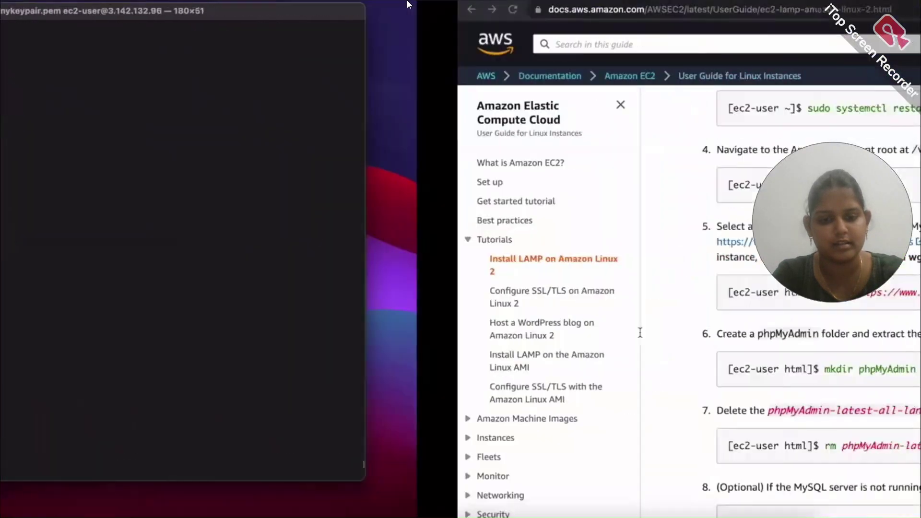
{"action": "scroll", "coordinate": [619, 427], "scroll_direction": "down", "scroll_amount": 2}
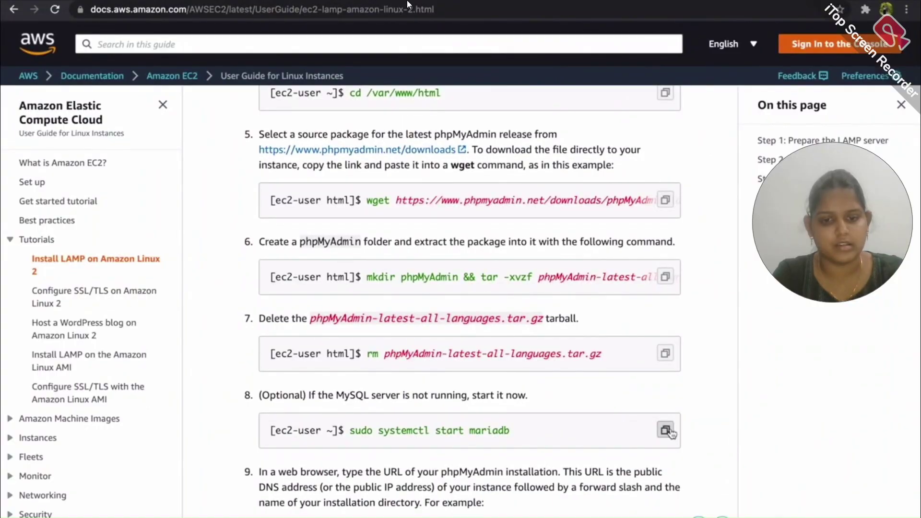
{"action": "scroll", "coordinate": [629, 427], "scroll_direction": "down", "scroll_amount": 6}
{"action": "scroll", "coordinate": [628, 428], "scroll_direction": "down", "scroll_amount": 8}
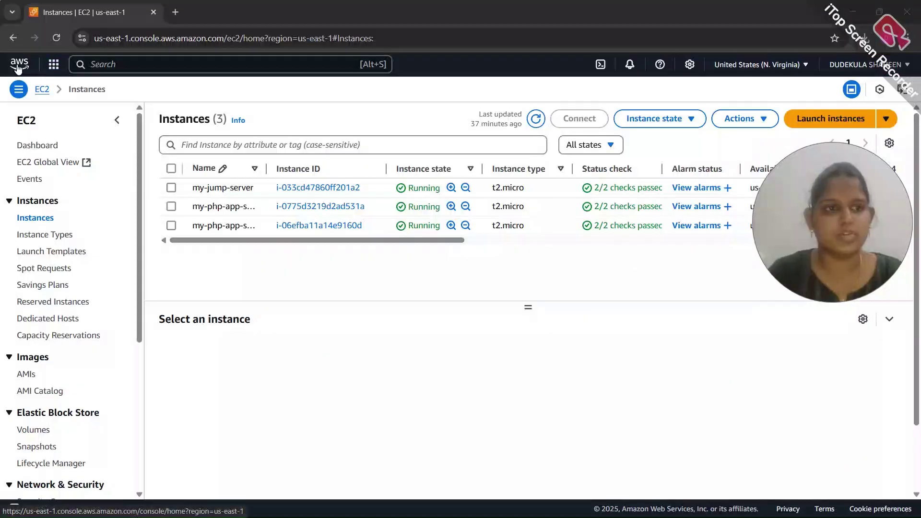
{"action": "left_click", "coordinate": [18, 65]}
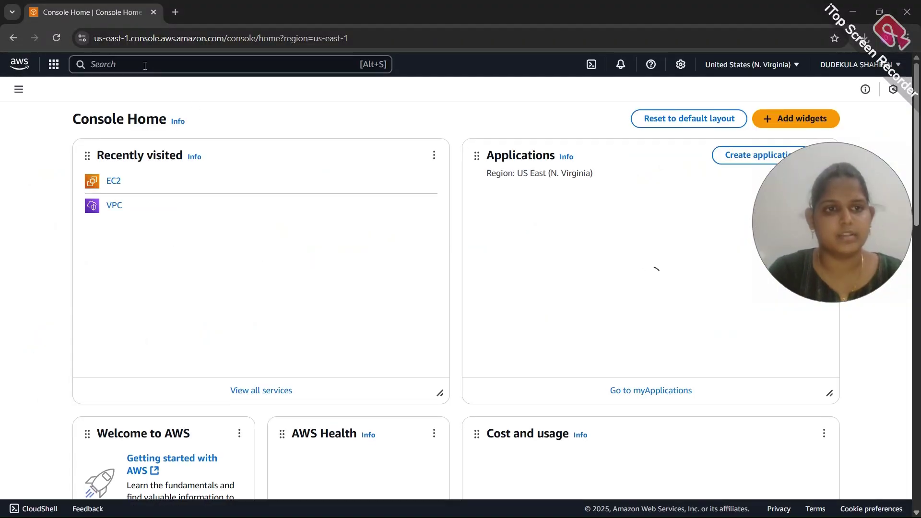
Search the console for 'load balancers' and open the EC2 Load balancers page
{"action": "left_click", "coordinate": [144, 65]}
{"action": "type", "text": "load balancers"}
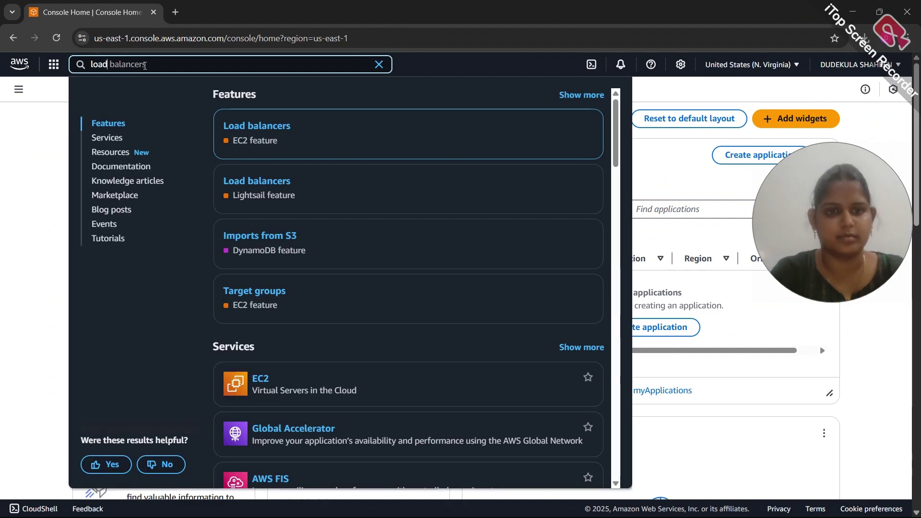
{"action": "left_click", "coordinate": [247, 127]}
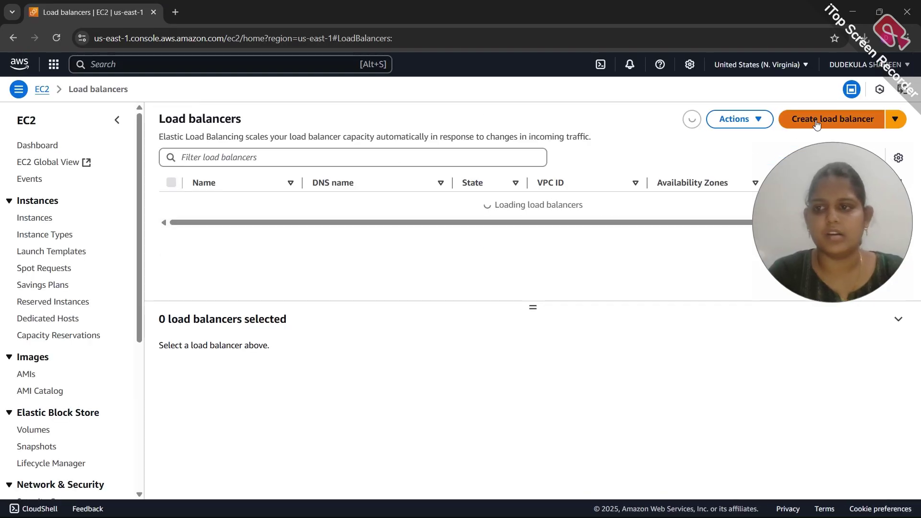
Start a new load balancer and pick the Application Load Balancer type
{"action": "left_click", "coordinate": [814, 124]}
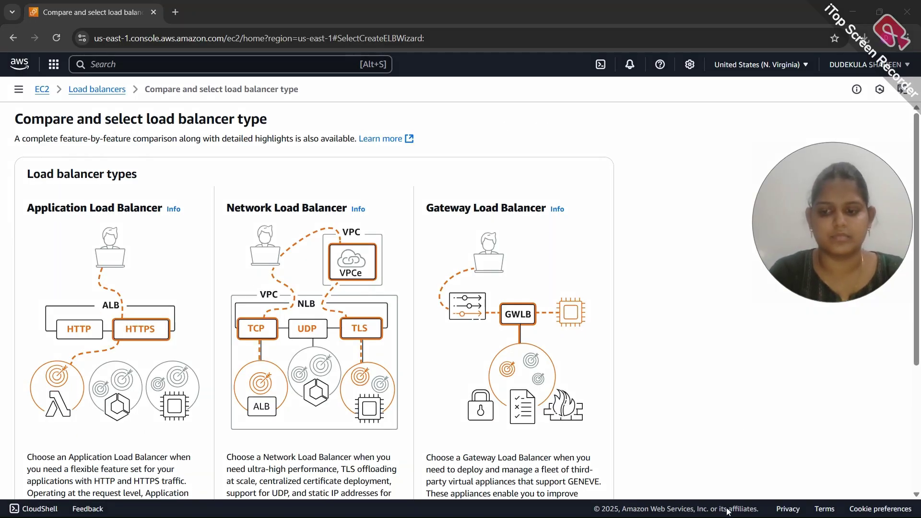
{"action": "scroll", "coordinate": [268, 336], "scroll_direction": "down", "scroll_amount": 3}
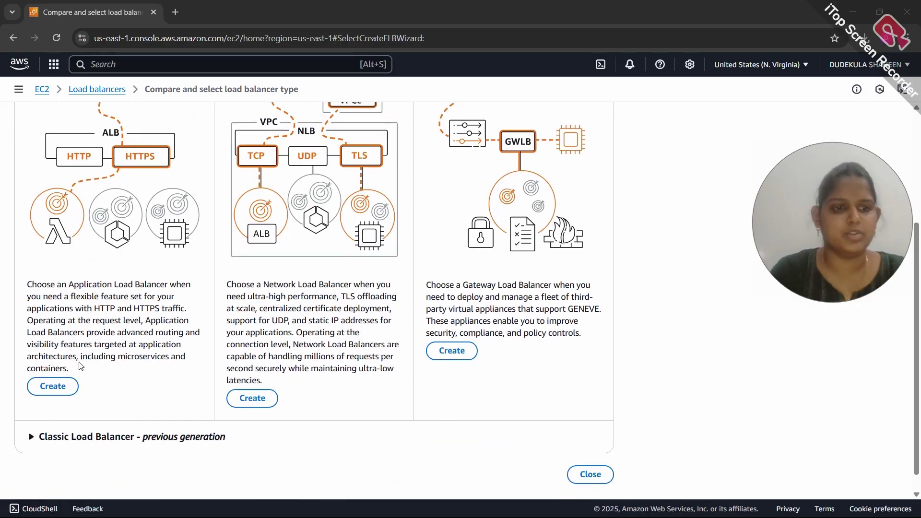
{"action": "scroll", "coordinate": [163, 244], "scroll_direction": "up", "scroll_amount": 3}
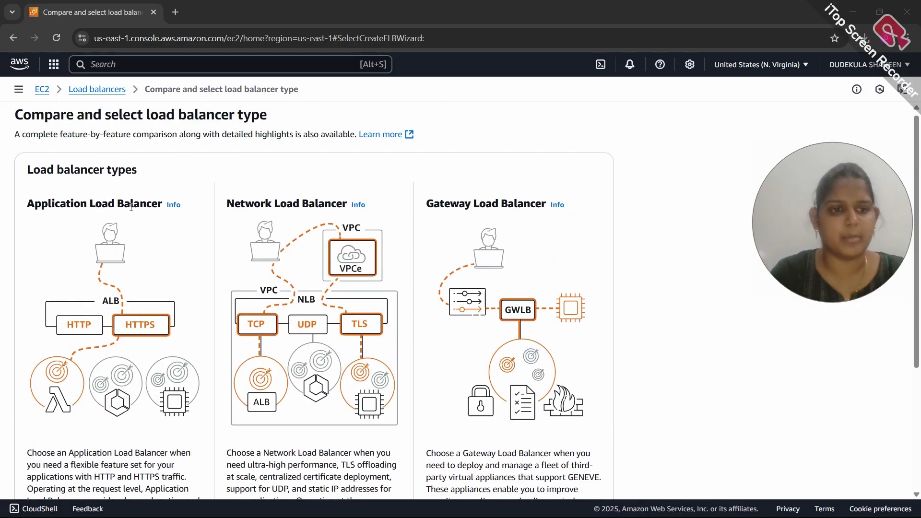
{"action": "scroll", "coordinate": [154, 214], "scroll_direction": "down", "scroll_amount": 3}
{"action": "left_click", "coordinate": [52, 366]}
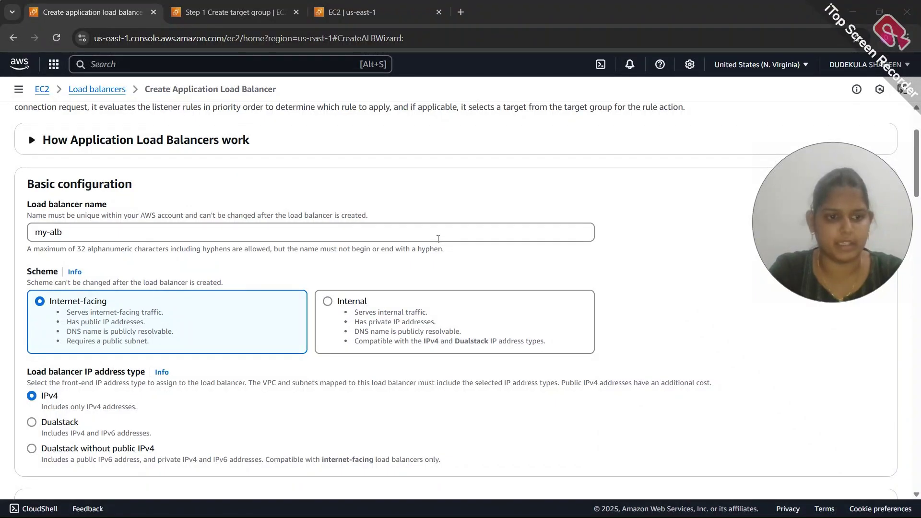
Review my-alb as internet-facing IPv4 in my-vpc, my-public-subnet-1, and refresh to apply default security group
{"action": "scroll", "coordinate": [437, 238], "scroll_direction": "down", "scroll_amount": 2}
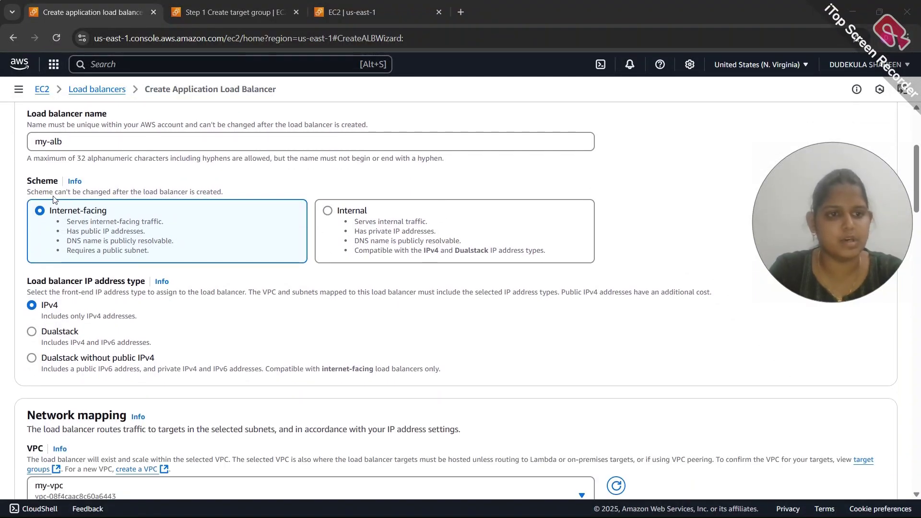
{"action": "scroll", "coordinate": [105, 218], "scroll_direction": "down", "scroll_amount": 2}
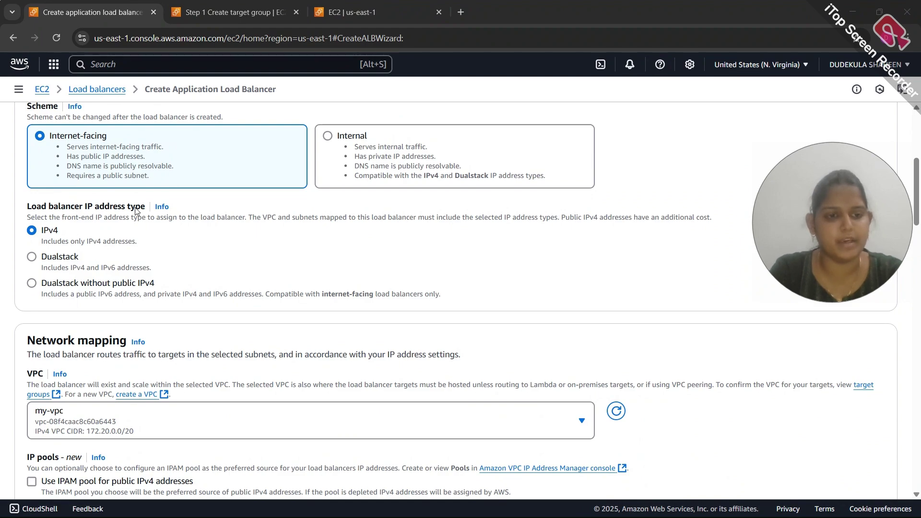
{"action": "scroll", "coordinate": [102, 244], "scroll_direction": "down", "scroll_amount": 2}
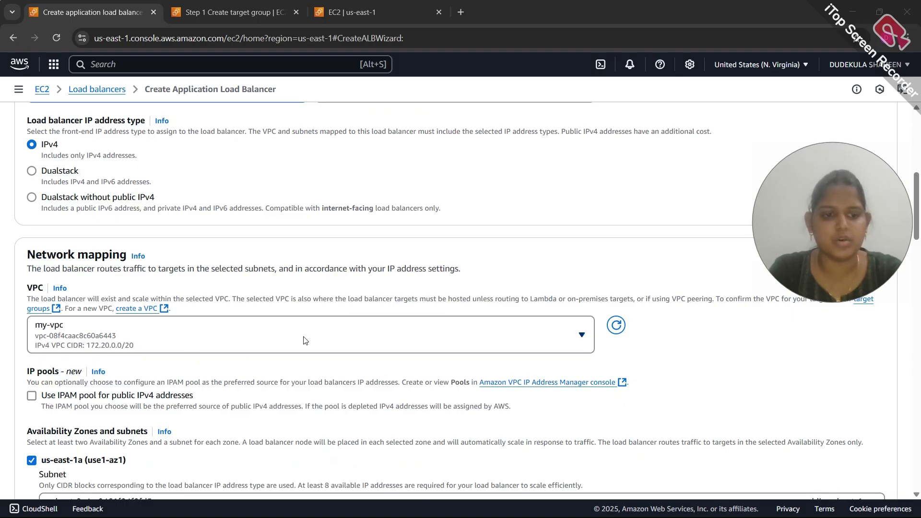
{"action": "scroll", "coordinate": [303, 340], "scroll_direction": "down", "scroll_amount": 4}
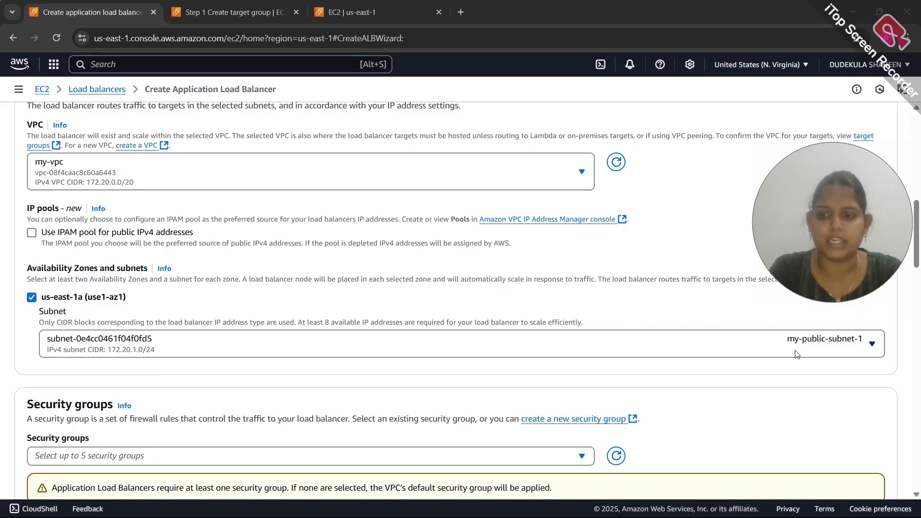
{"action": "scroll", "coordinate": [643, 368], "scroll_direction": "down", "scroll_amount": 5}
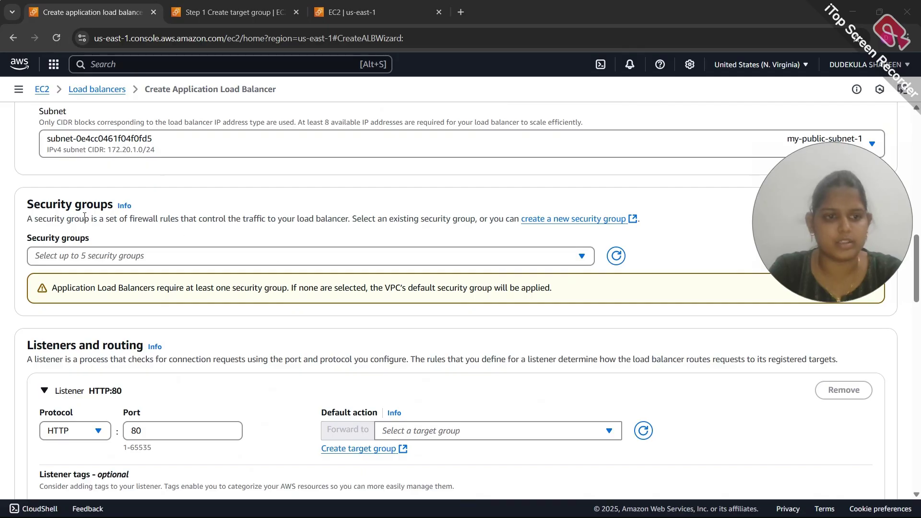
{"action": "left_click", "coordinate": [615, 256]}
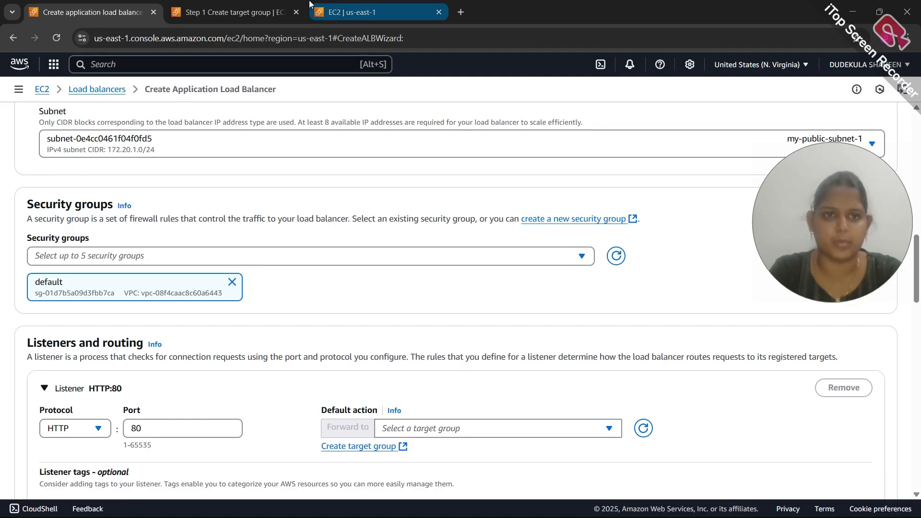
Create the my-alb-sg security group in the other tab
{"action": "left_click", "coordinate": [366, 19]}
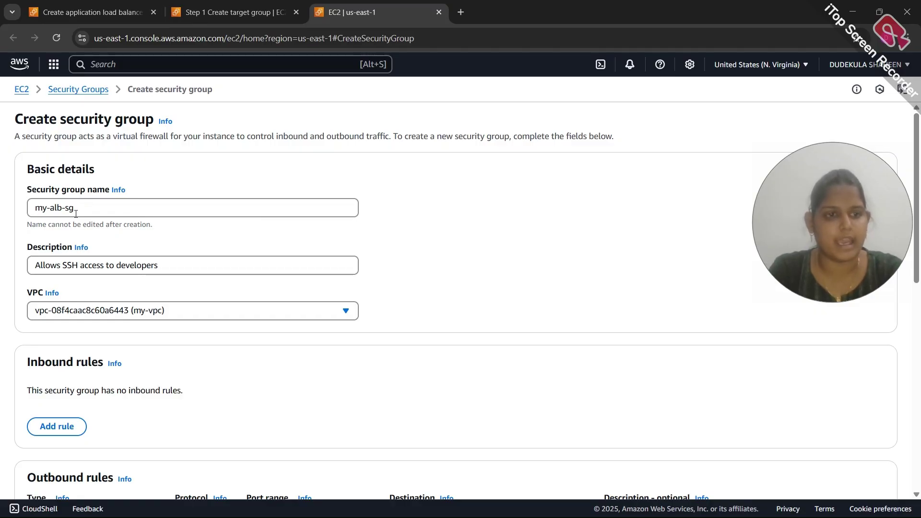
{"action": "scroll", "coordinate": [106, 267], "scroll_direction": "down", "scroll_amount": 1}
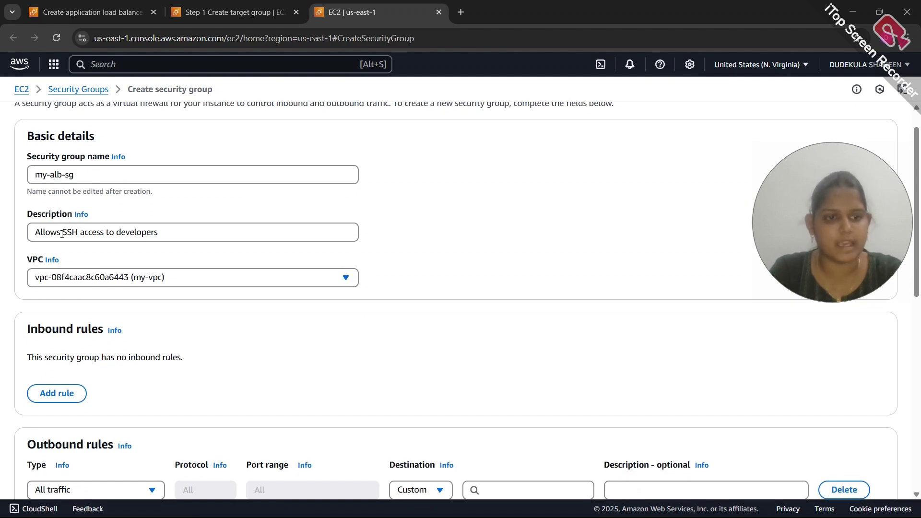
{"action": "scroll", "coordinate": [157, 235], "scroll_direction": "down", "scroll_amount": 1}
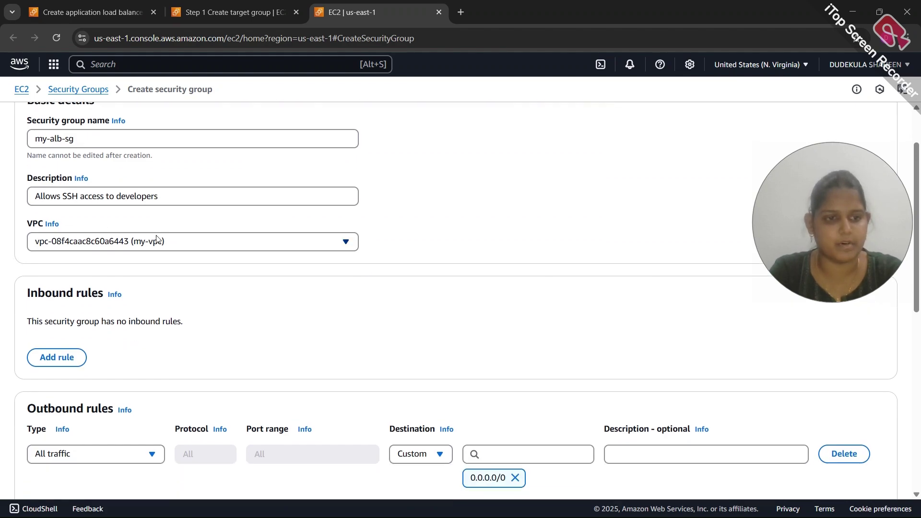
{"action": "scroll", "coordinate": [140, 243], "scroll_direction": "down", "scroll_amount": 7}
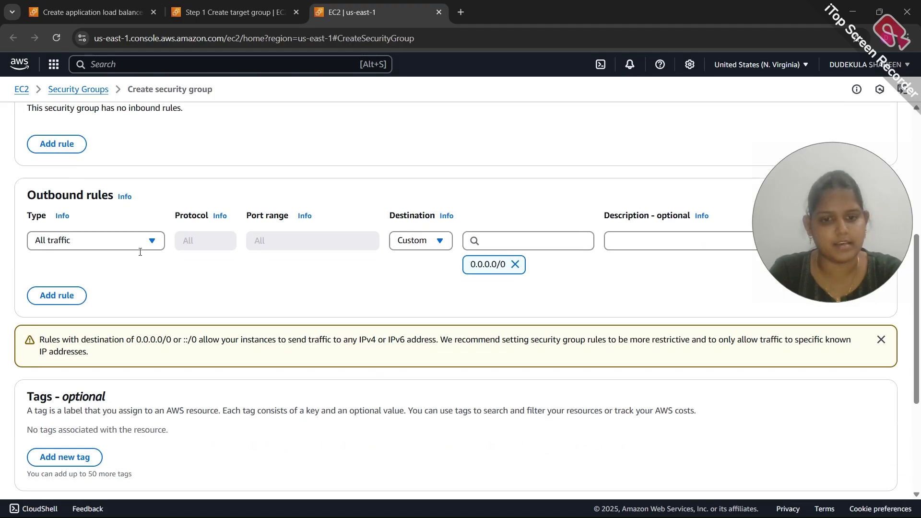
{"action": "left_click", "coordinate": [818, 316]}
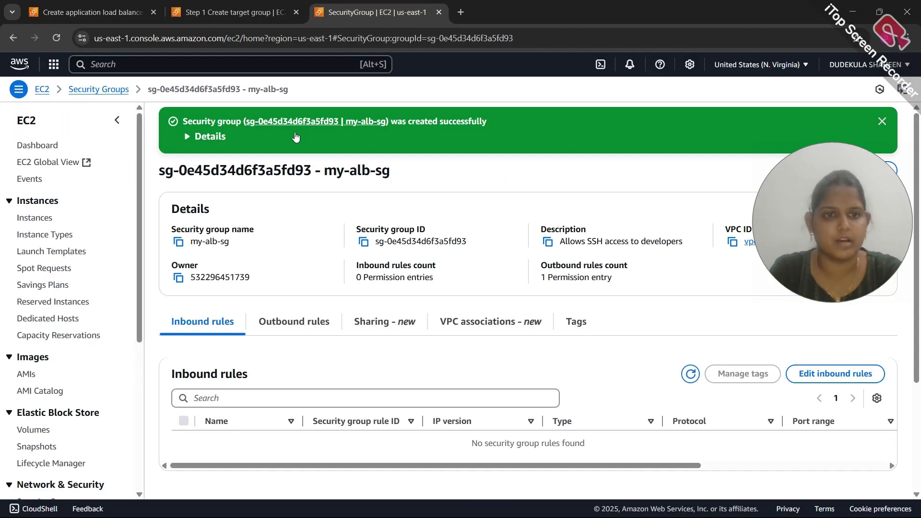
Replace the default security group on my-alb with my-alb-sg
{"action": "left_click", "coordinate": [91, 12]}
{"action": "scroll", "coordinate": [275, 261], "scroll_direction": "down", "scroll_amount": 1}
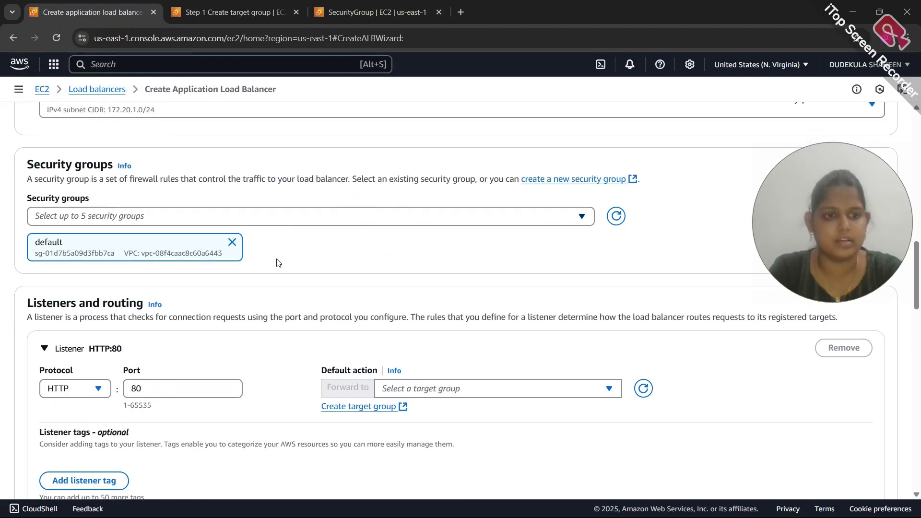
{"action": "left_click", "coordinate": [611, 216]}
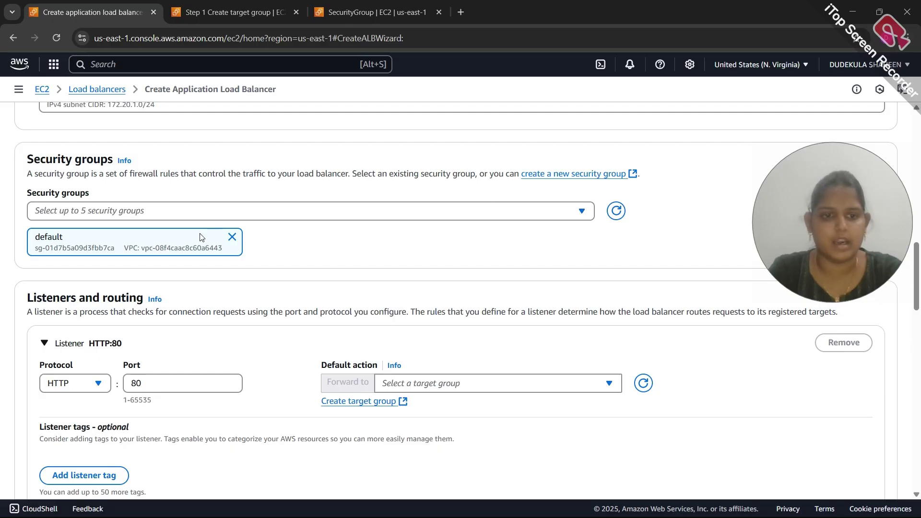
{"action": "left_click", "coordinate": [232, 237]}
{"action": "left_click", "coordinate": [275, 211]}
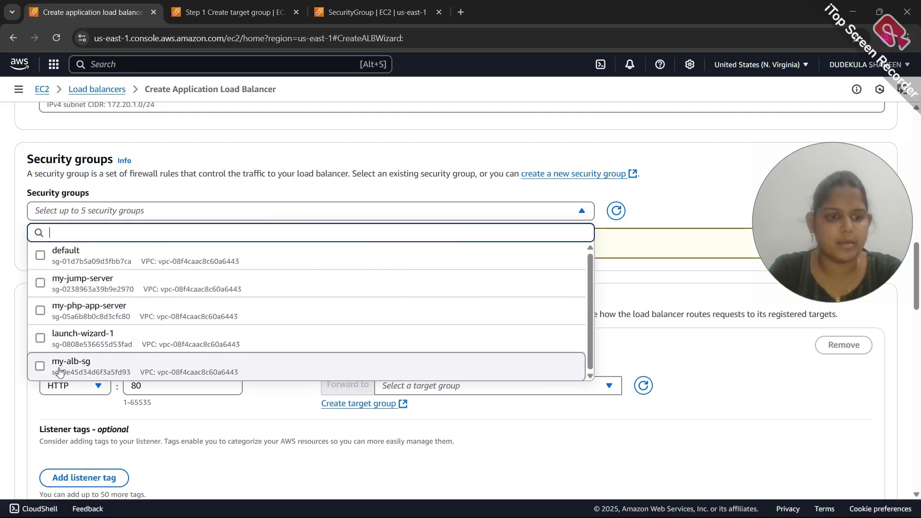
{"action": "left_click", "coordinate": [79, 372]}
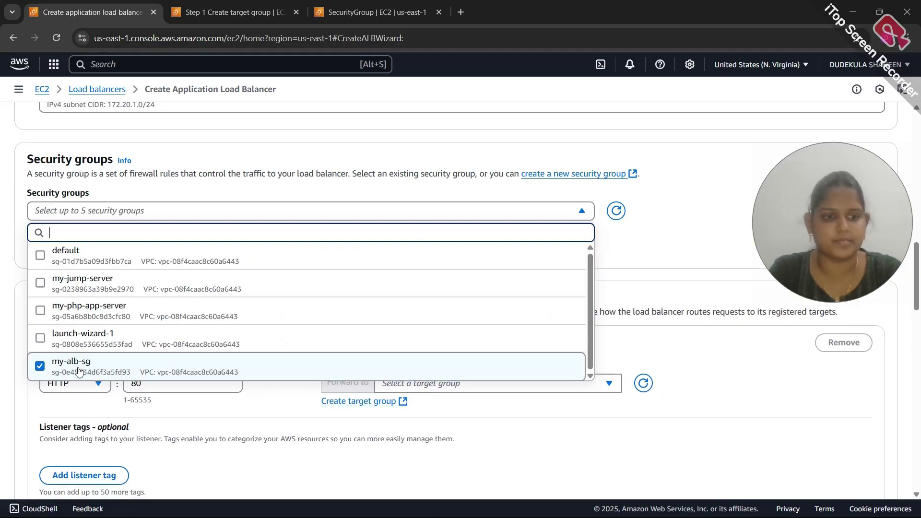
{"action": "left_click", "coordinate": [630, 253]}
{"action": "scroll", "coordinate": [287, 403], "scroll_direction": "down", "scroll_amount": 2}
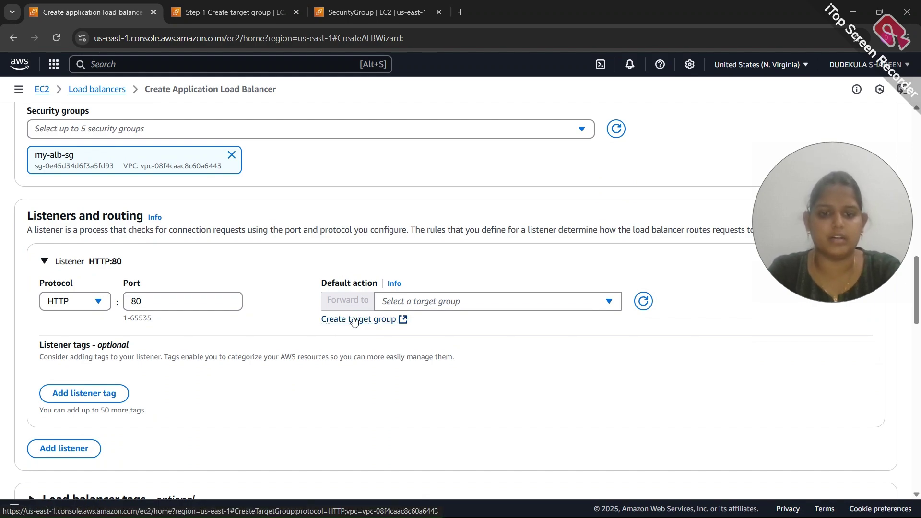
Review target group my-alb-php-tg as an HTTP:80 instance group and continue to targets
{"action": "left_click", "coordinate": [228, 13]}
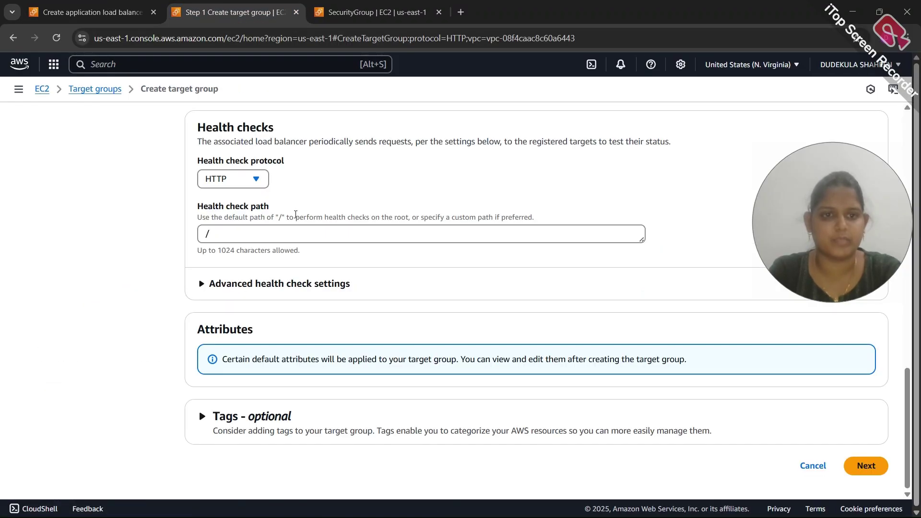
{"action": "scroll", "coordinate": [295, 215], "scroll_direction": "up", "scroll_amount": 10}
{"action": "scroll", "coordinate": [297, 217], "scroll_direction": "up", "scroll_amount": 1}
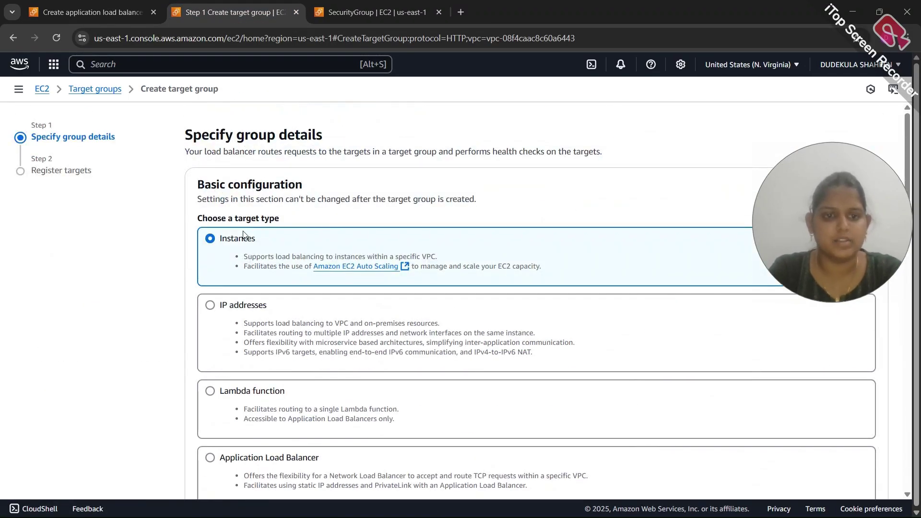
{"action": "scroll", "coordinate": [243, 231], "scroll_direction": "down", "scroll_amount": 5}
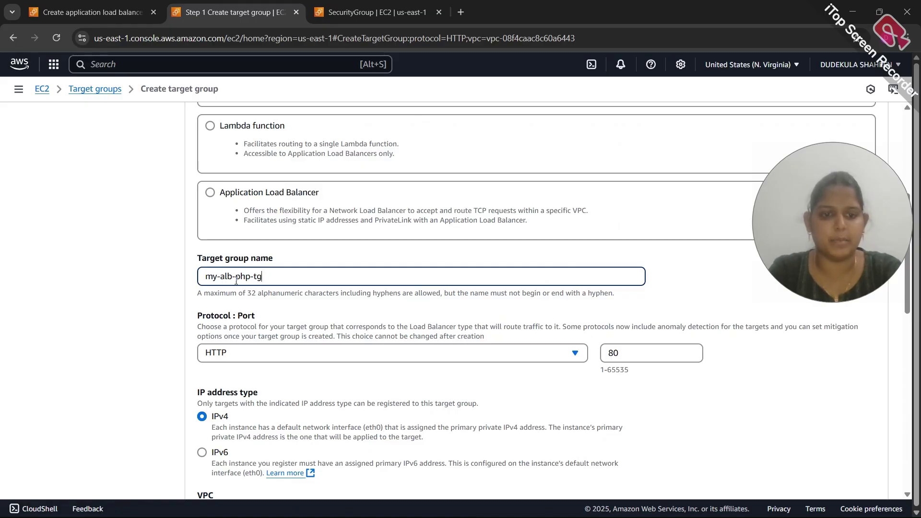
{"action": "scroll", "coordinate": [248, 283], "scroll_direction": "down", "scroll_amount": 2}
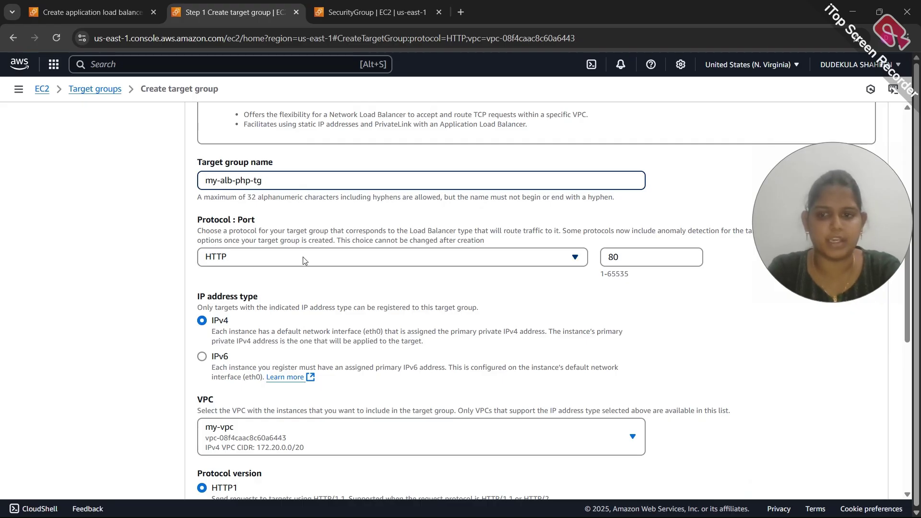
{"action": "scroll", "coordinate": [615, 264], "scroll_direction": "down", "scroll_amount": 3}
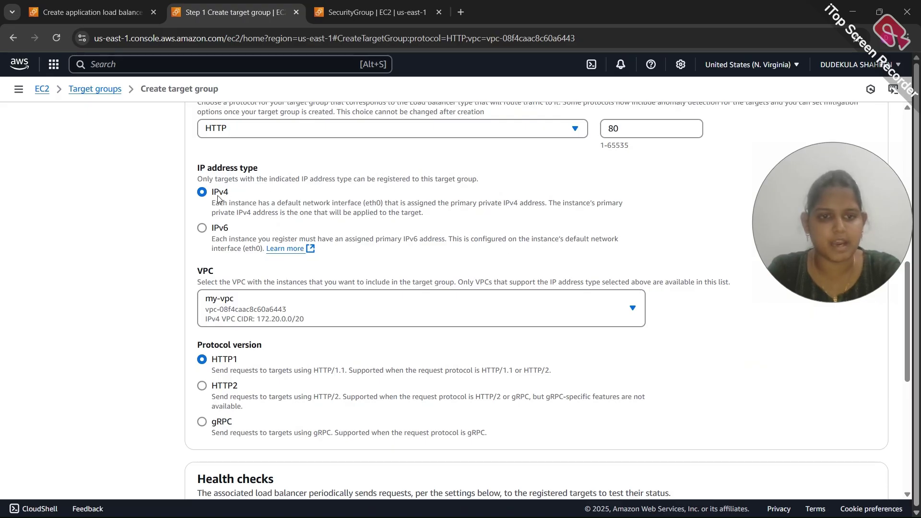
{"action": "scroll", "coordinate": [217, 197], "scroll_direction": "down", "scroll_amount": 3}
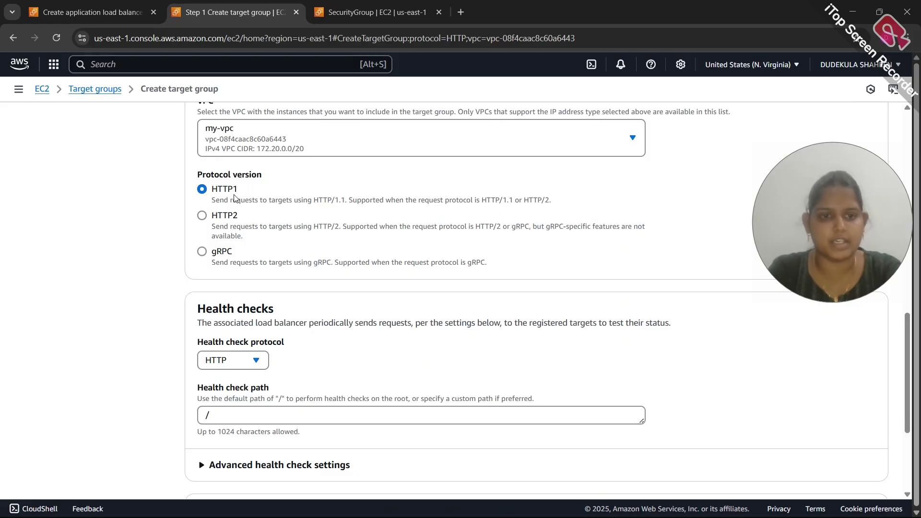
{"action": "scroll", "coordinate": [230, 199], "scroll_direction": "down", "scroll_amount": 3}
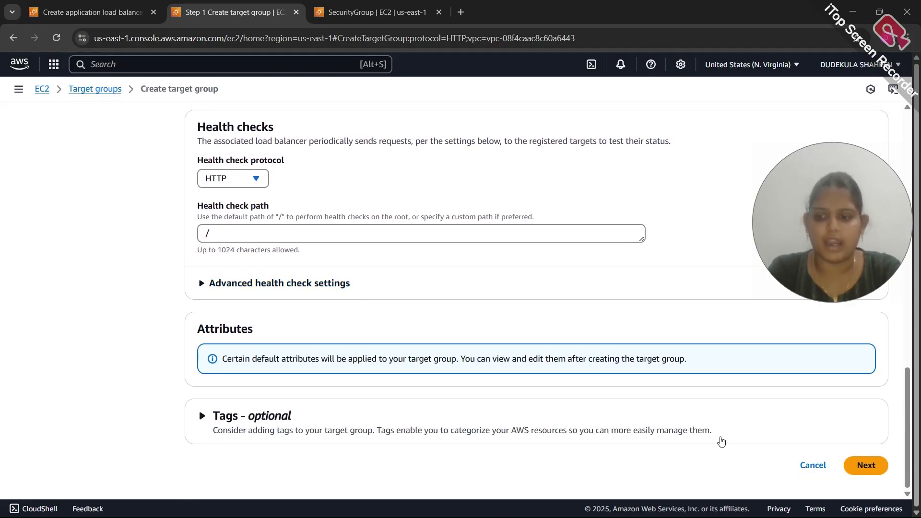
{"action": "left_click", "coordinate": [856, 466]}
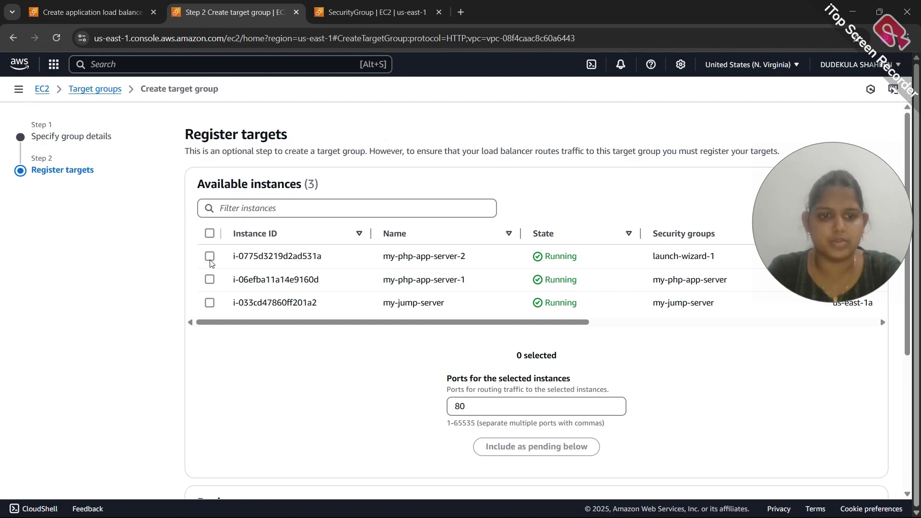
Select my-php-app-server-1 and my-php-app-server-2, then create my-alb-php-tg
{"action": "left_click", "coordinate": [210, 279]}
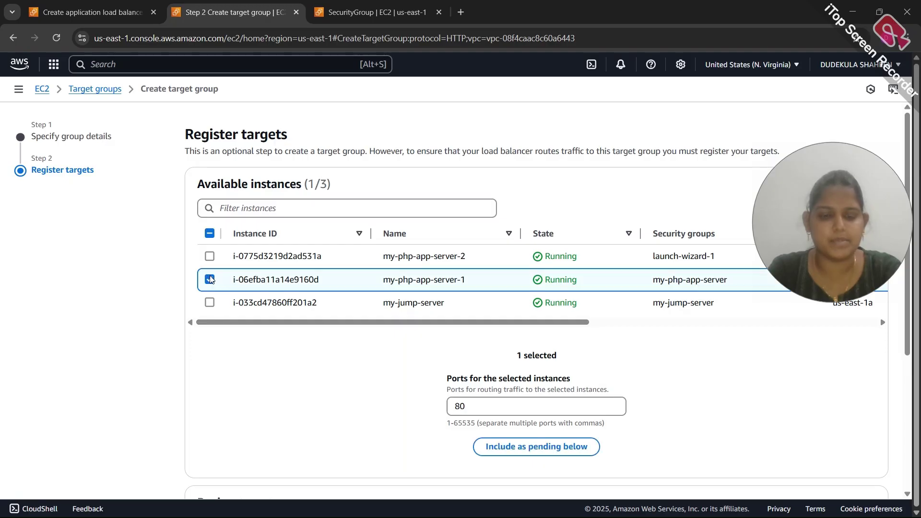
{"action": "left_click", "coordinate": [210, 257]}
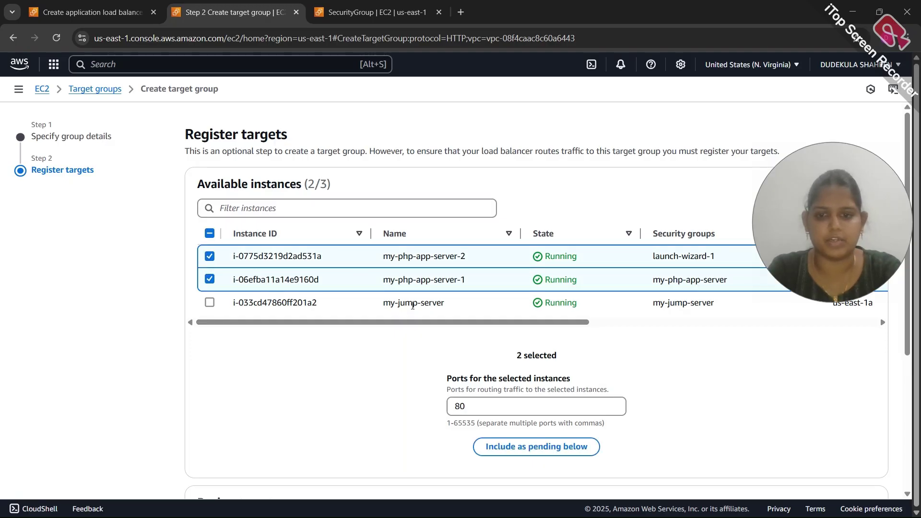
{"action": "scroll", "coordinate": [649, 418], "scroll_direction": "down", "scroll_amount": 4}
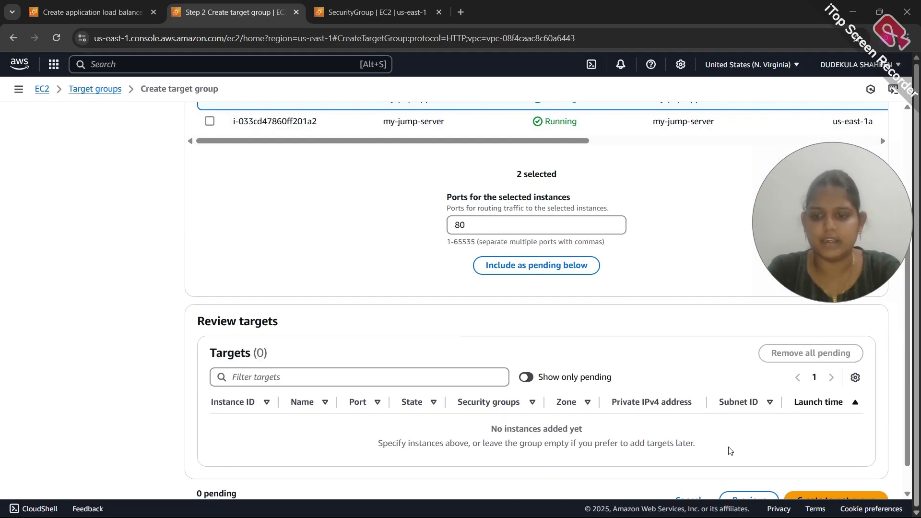
{"action": "scroll", "coordinate": [730, 450], "scroll_direction": "down", "scroll_amount": 1}
{"action": "left_click", "coordinate": [804, 466]}
{"action": "left_click", "coordinate": [586, 338]}
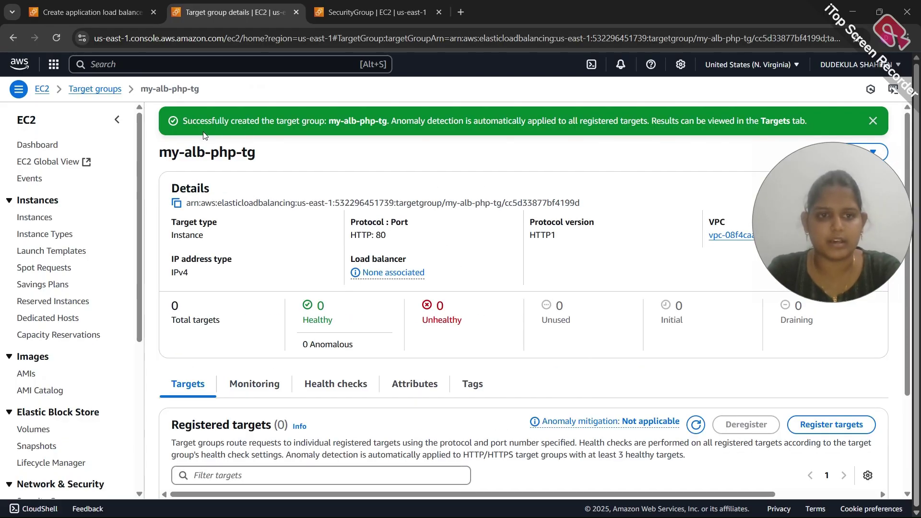
{"action": "left_click", "coordinate": [108, 11]}
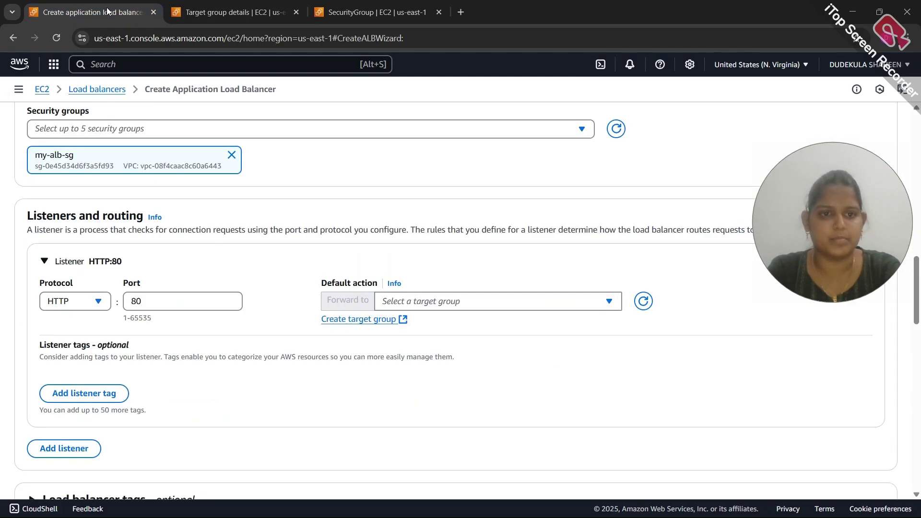
Point the HTTP:80 listener's default action at my-alb-php-tg and submit Create load balancer
{"action": "left_click", "coordinate": [643, 300]}
{"action": "left_click", "coordinate": [571, 308]}
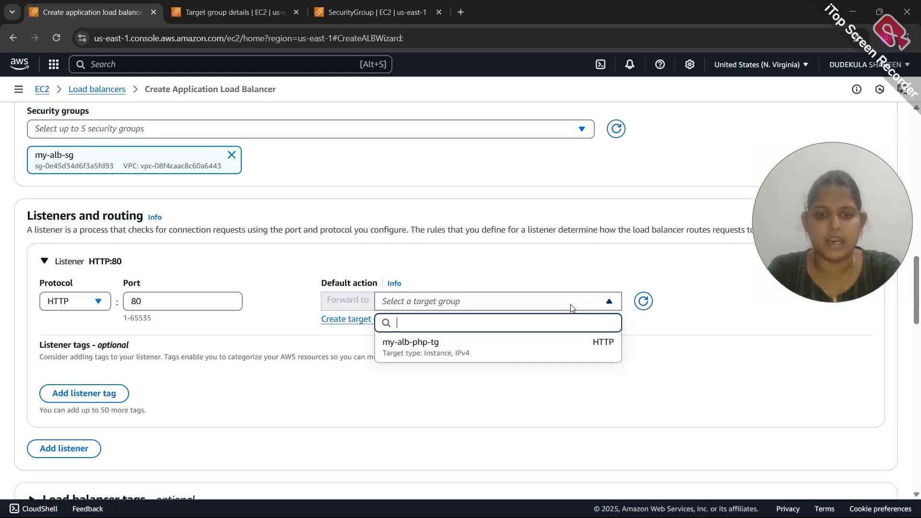
{"action": "left_click", "coordinate": [498, 346]}
{"action": "scroll", "coordinate": [498, 345], "scroll_direction": "down", "scroll_amount": 9}
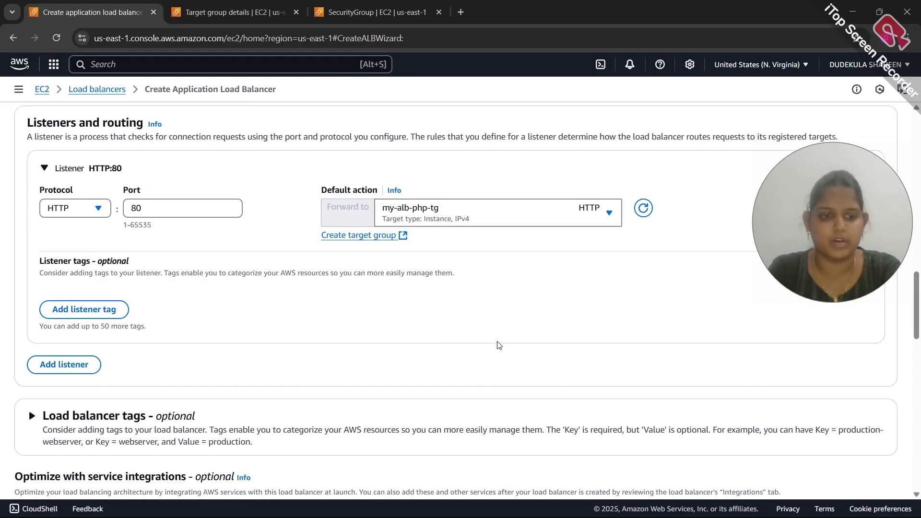
{"action": "scroll", "coordinate": [497, 346], "scroll_direction": "down", "scroll_amount": 8}
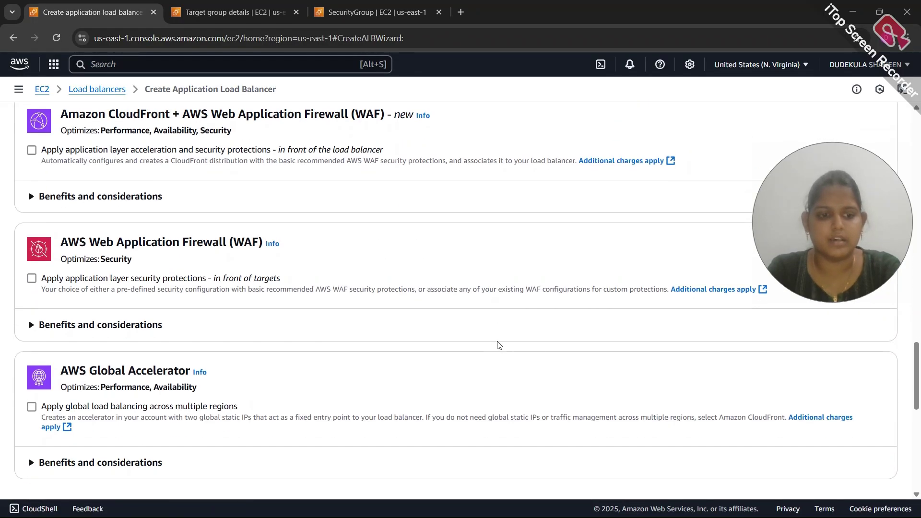
{"action": "scroll", "coordinate": [498, 345], "scroll_direction": "down", "scroll_amount": 3}
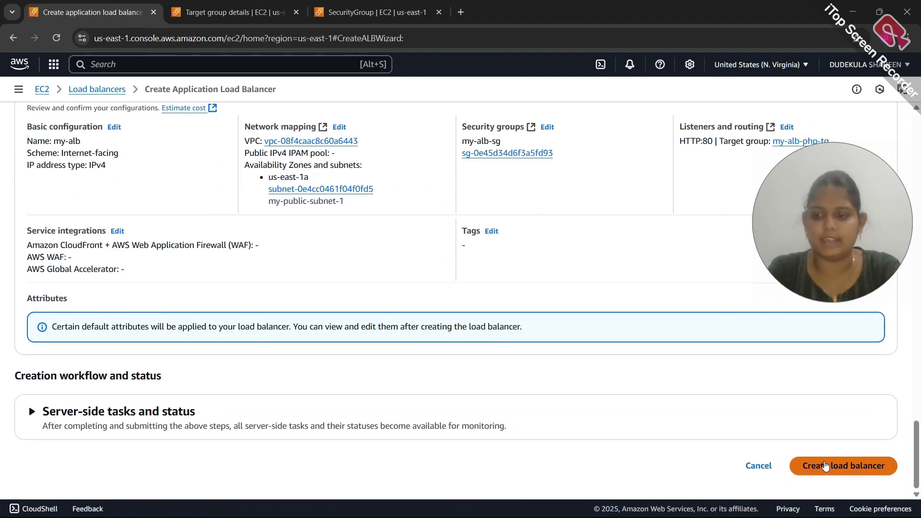
{"action": "left_click", "coordinate": [825, 465]}
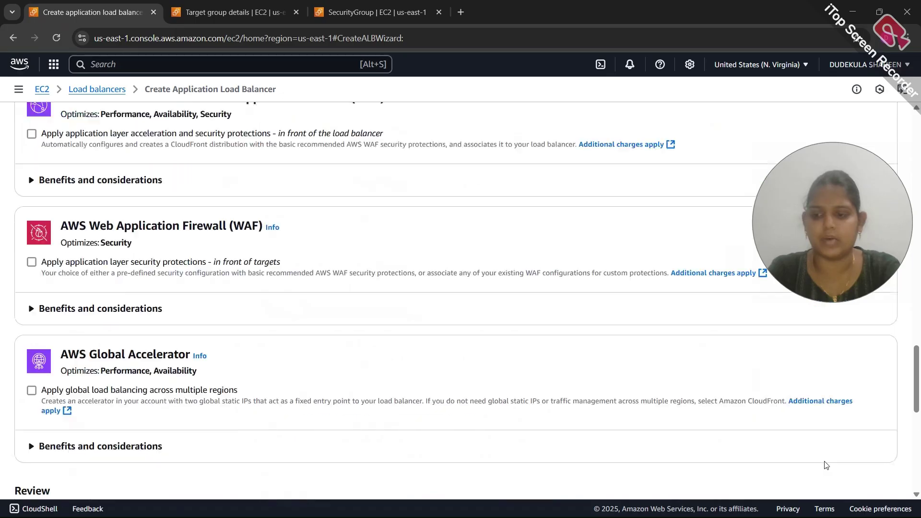
Change the us-east-1a subnet to subnet-04b39064044ac128c (my-public-subnet-2, 172.20.2.0/24)
{"action": "left_click", "coordinate": [520, 351]}
{"action": "scroll", "coordinate": [527, 326], "scroll_direction": "down", "scroll_amount": 1}
{"action": "scroll", "coordinate": [529, 324], "scroll_direction": "up", "scroll_amount": 3}
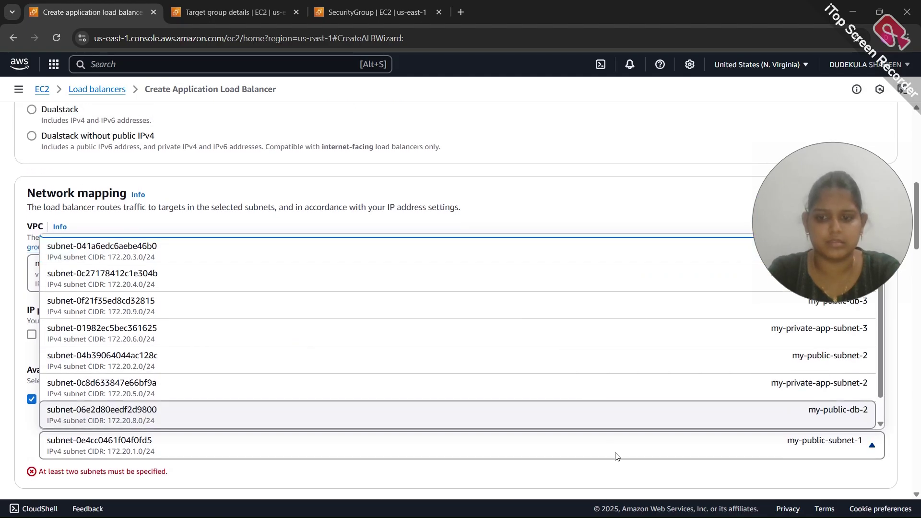
{"action": "key", "text": "Down"}
{"action": "key", "text": "Down"}
{"action": "key", "text": "Escape"}
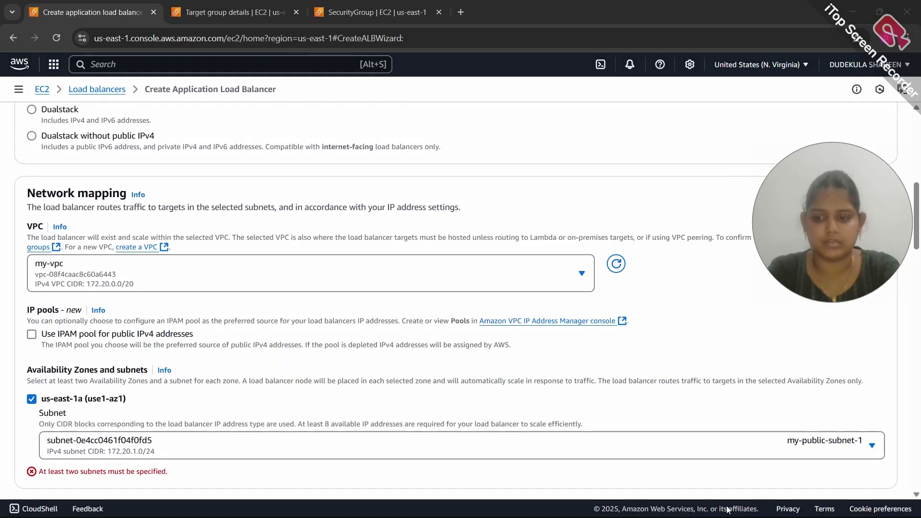
{"action": "left_click", "coordinate": [728, 446]}
{"action": "scroll", "coordinate": [651, 396], "scroll_direction": "up", "scroll_amount": 1}
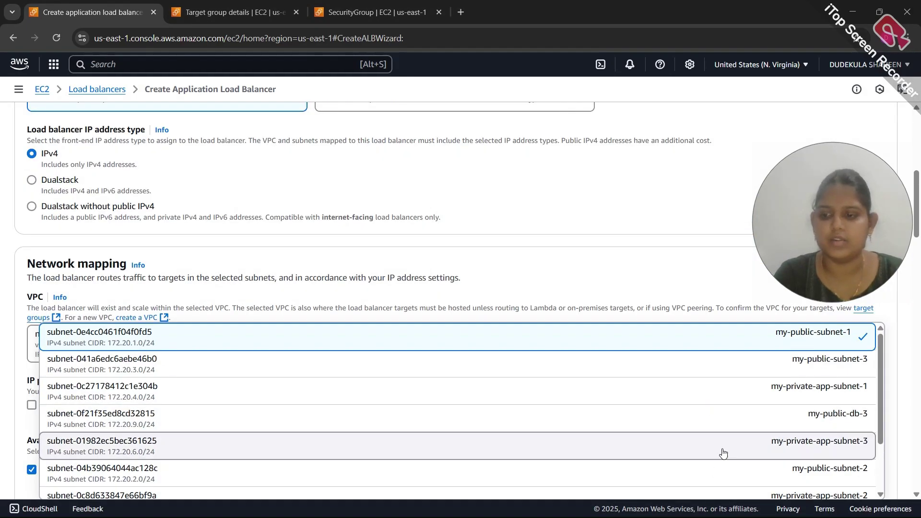
{"action": "left_click", "coordinate": [728, 475]}
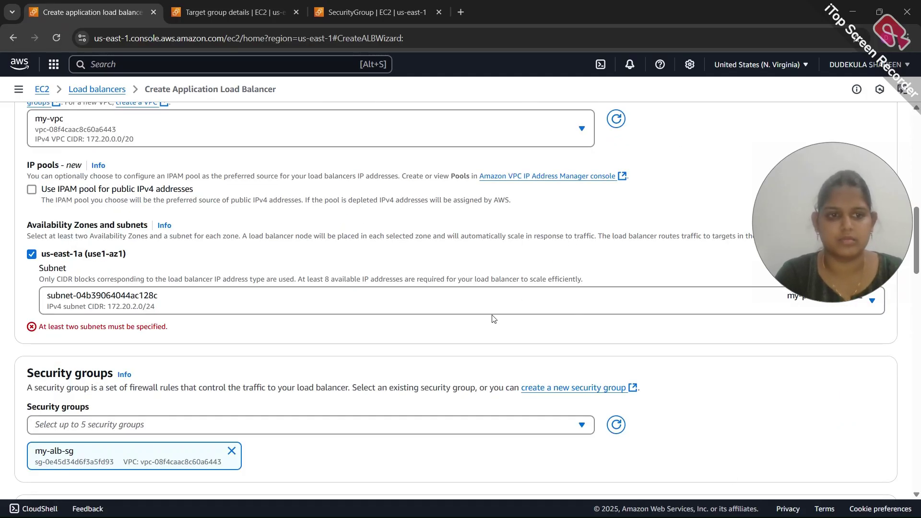
{"action": "left_click", "coordinate": [562, 303]}
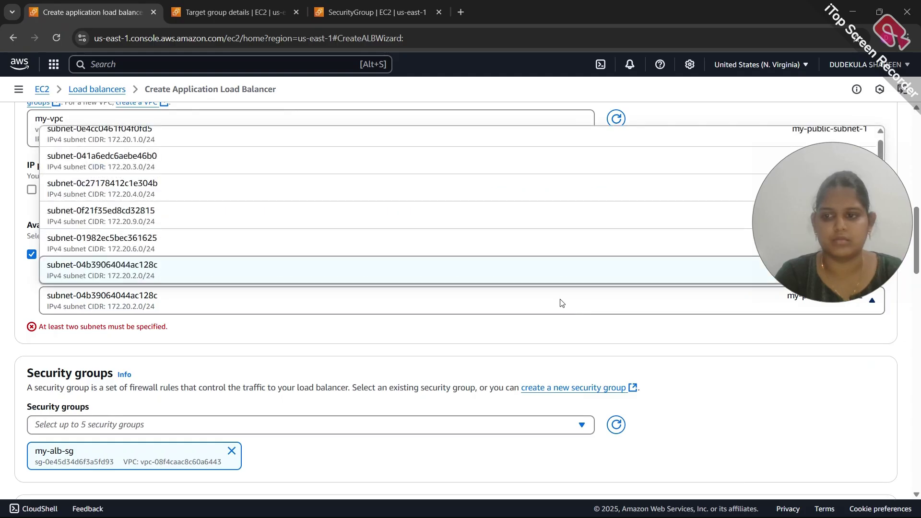
{"action": "scroll", "coordinate": [417, 333], "scroll_direction": "up", "scroll_amount": 4}
{"action": "scroll", "coordinate": [525, 372], "scroll_direction": "down", "scroll_amount": 5}
{"action": "scroll", "coordinate": [527, 371], "scroll_direction": "up", "scroll_amount": 2}
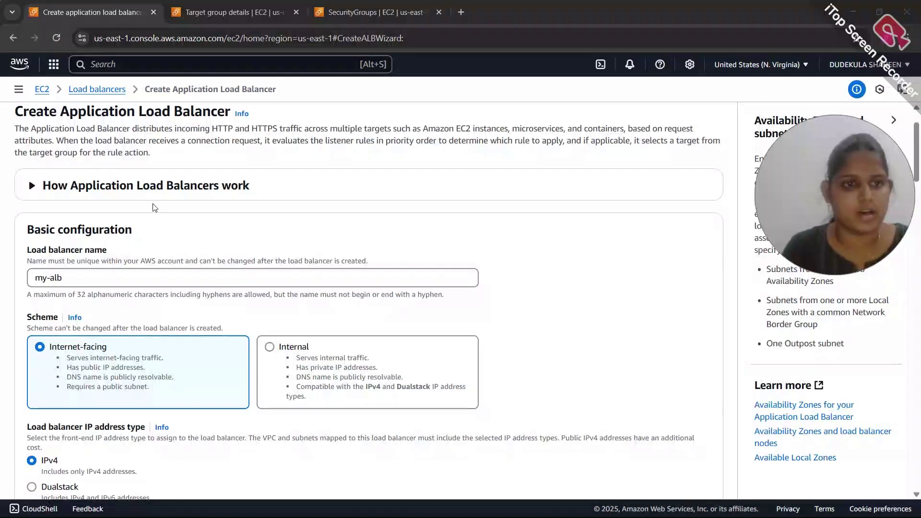
Map my-alb to zones us-east-1d and us-east-1e with my-public-subnet-1 and my-public-subnet-2
{"action": "scroll", "coordinate": [164, 221], "scroll_direction": "down", "scroll_amount": 2}
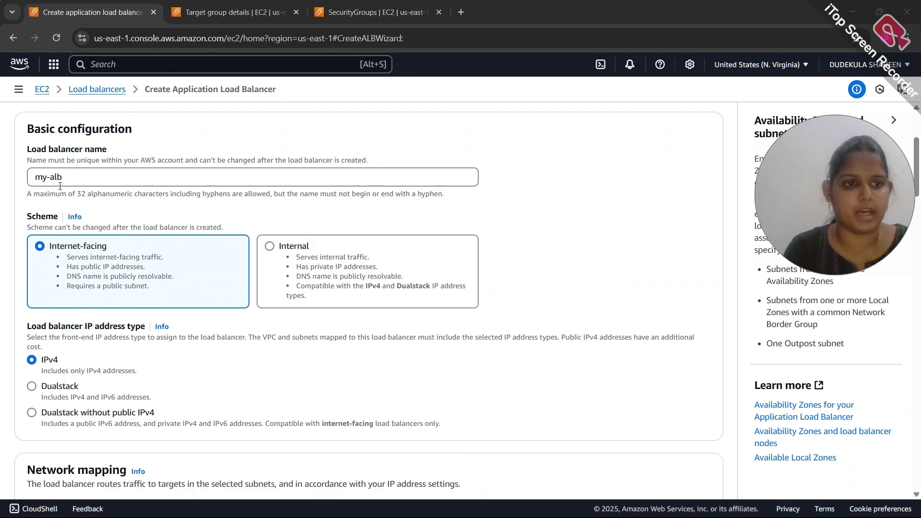
{"action": "scroll", "coordinate": [66, 188], "scroll_direction": "down", "scroll_amount": 2}
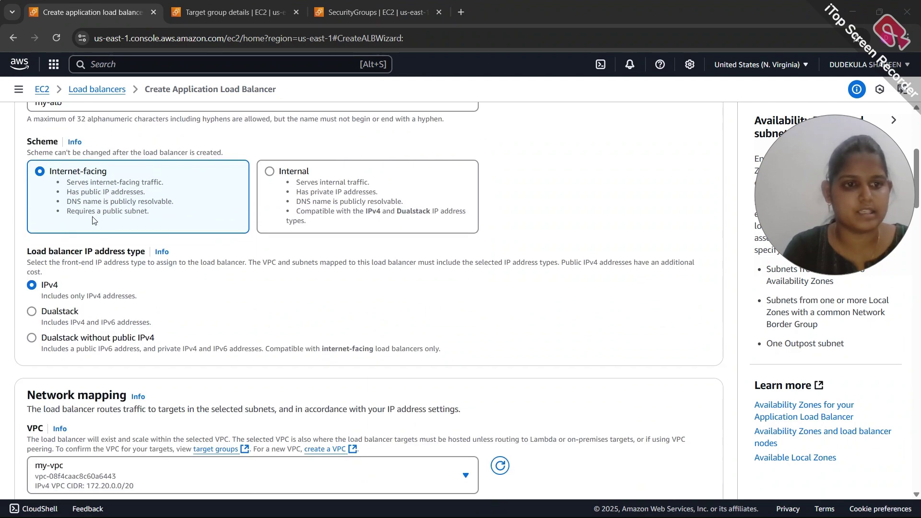
{"action": "scroll", "coordinate": [87, 202], "scroll_direction": "down", "scroll_amount": 2}
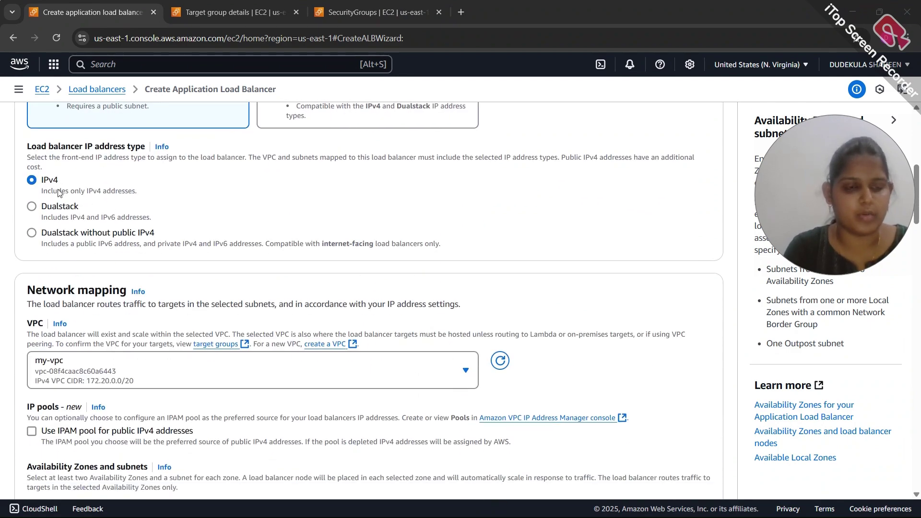
{"action": "scroll", "coordinate": [75, 203], "scroll_direction": "down", "scroll_amount": 2}
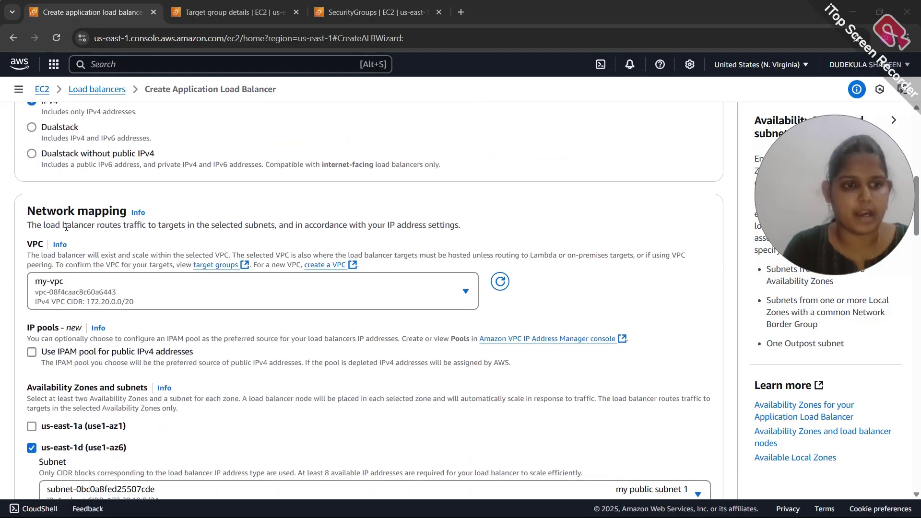
{"action": "scroll", "coordinate": [123, 307], "scroll_direction": "down", "scroll_amount": 4}
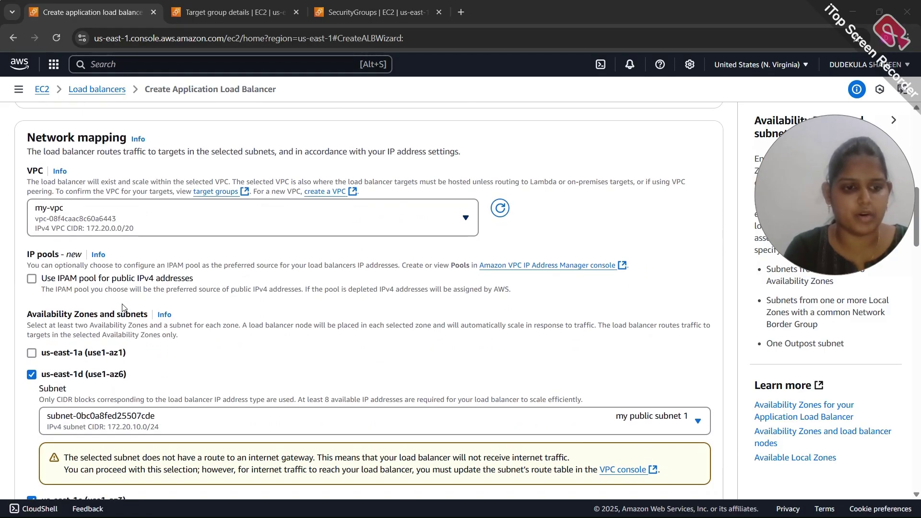
{"action": "scroll", "coordinate": [139, 295], "scroll_direction": "down", "scroll_amount": 2}
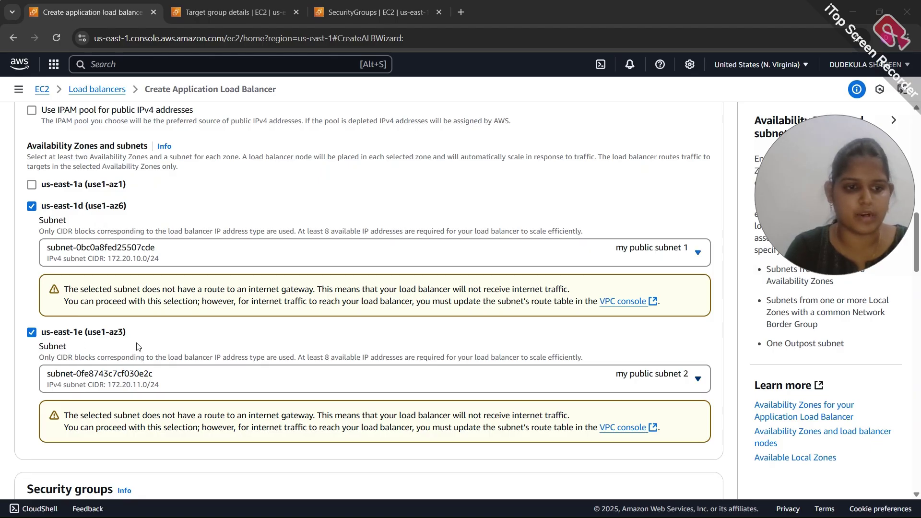
{"action": "scroll", "coordinate": [139, 345], "scroll_direction": "down", "scroll_amount": 6}
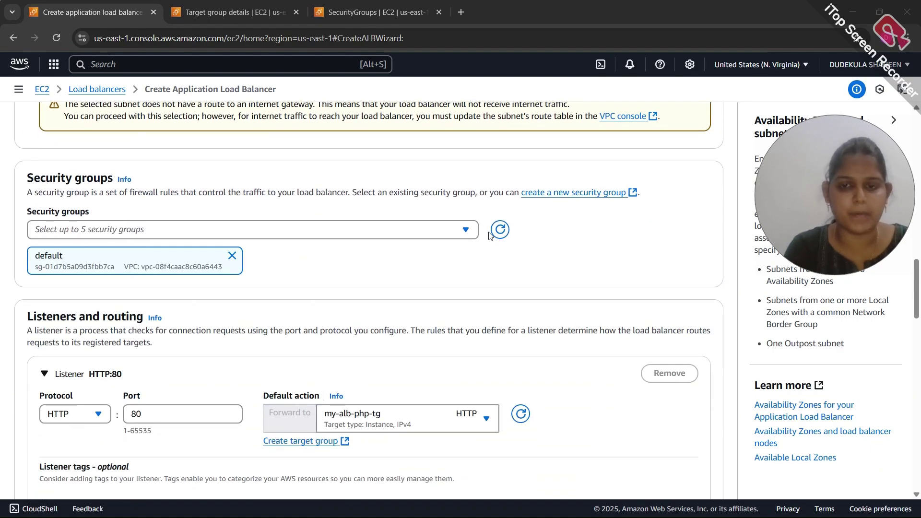
Refresh security groups, then replace default with my-alb-sg on my-alb
{"action": "left_click", "coordinate": [499, 230]}
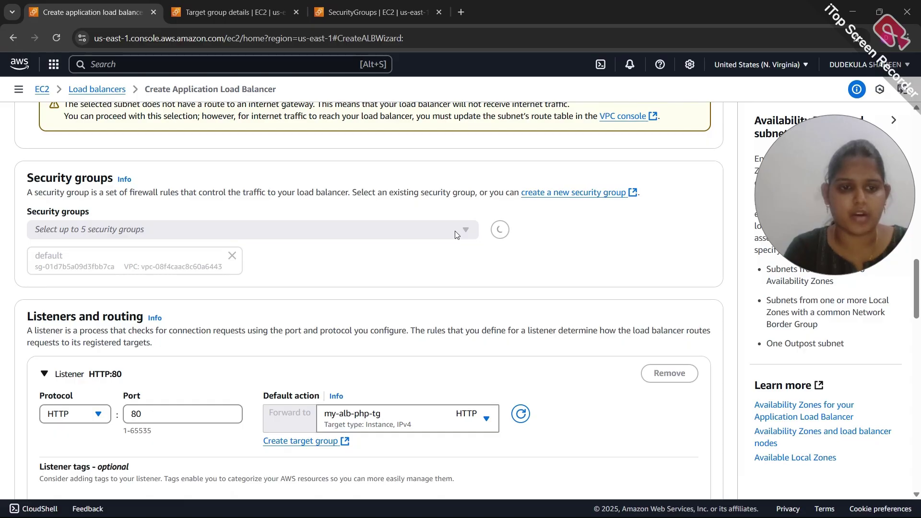
{"action": "left_click", "coordinate": [455, 230]}
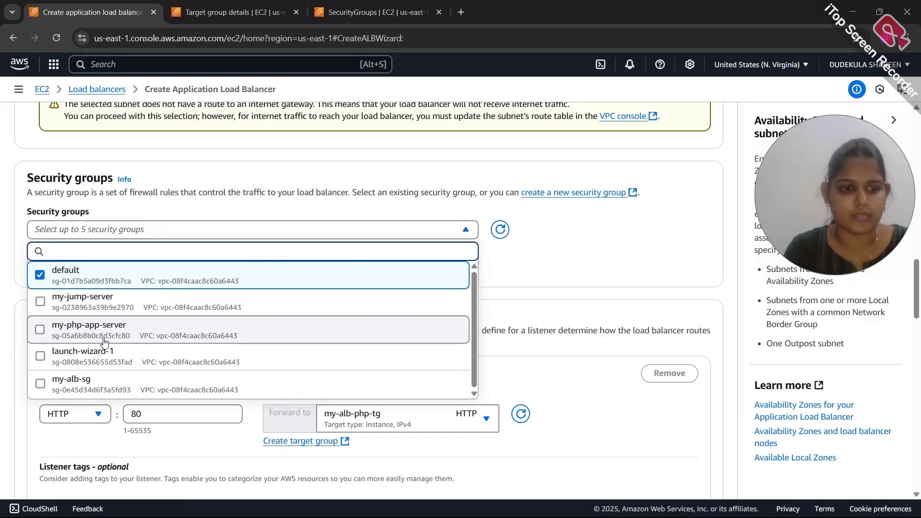
{"action": "left_click", "coordinate": [39, 274]}
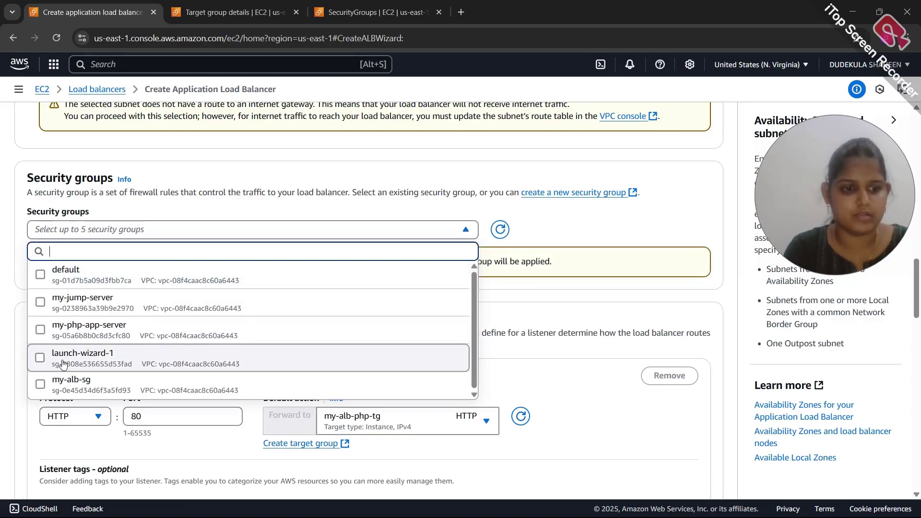
{"action": "left_click", "coordinate": [39, 386]}
{"action": "left_click", "coordinate": [530, 271]}
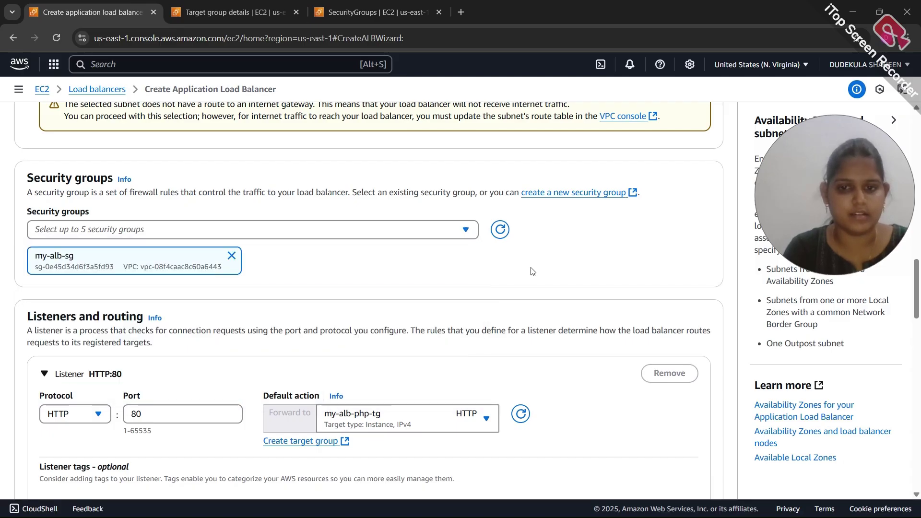
Create the my-alb load balancer from the completed form
{"action": "scroll", "coordinate": [531, 271], "scroll_direction": "down", "scroll_amount": 3}
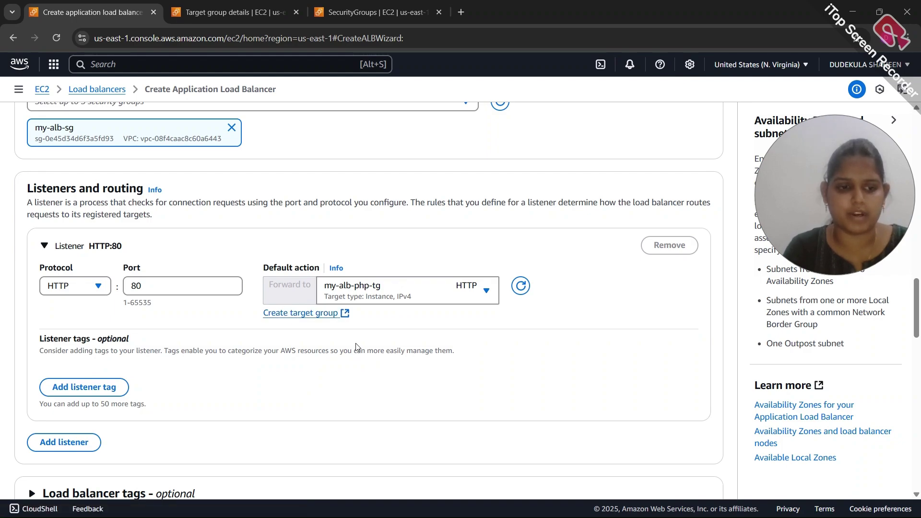
{"action": "scroll", "coordinate": [358, 347], "scroll_direction": "down", "scroll_amount": 12}
{"action": "scroll", "coordinate": [358, 346], "scroll_direction": "down", "scroll_amount": 7}
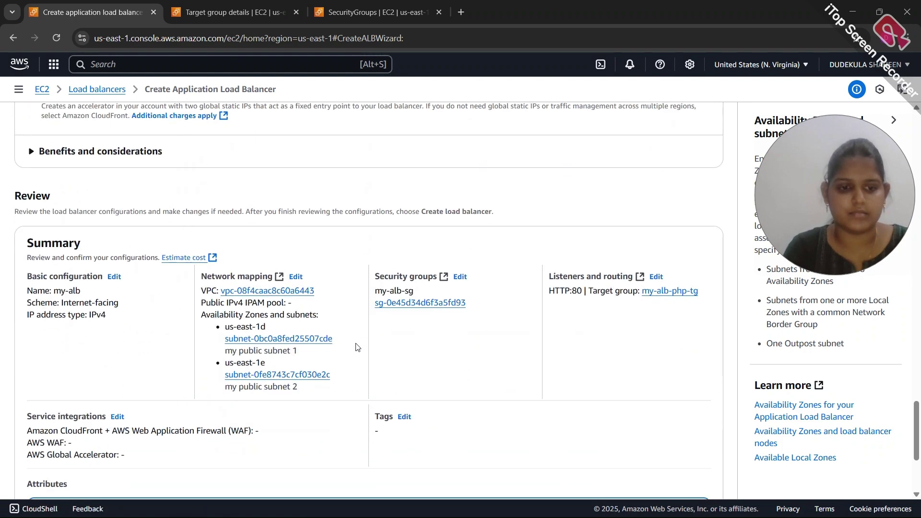
{"action": "left_click", "coordinate": [645, 472]}
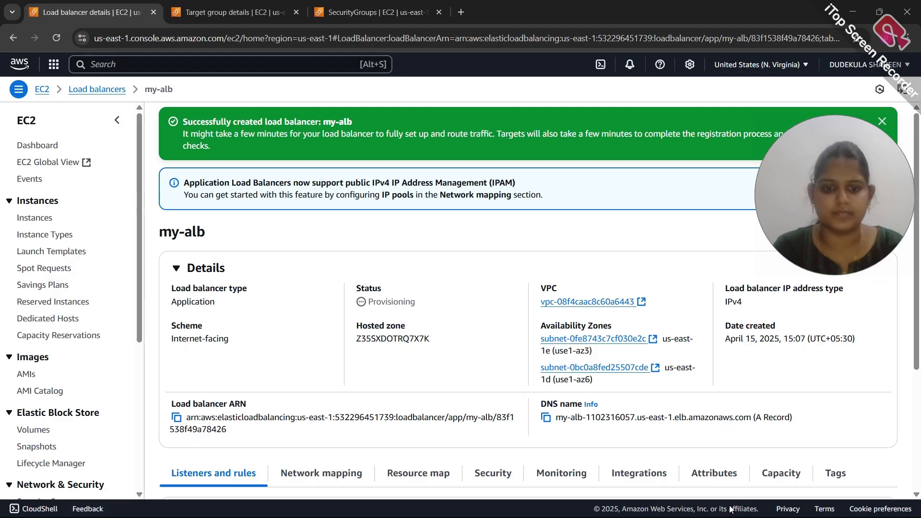
Check my-alb's listener forwards to my-alb-php-tg, then list the three running EC2 instances
{"action": "left_click", "coordinate": [97, 89]}
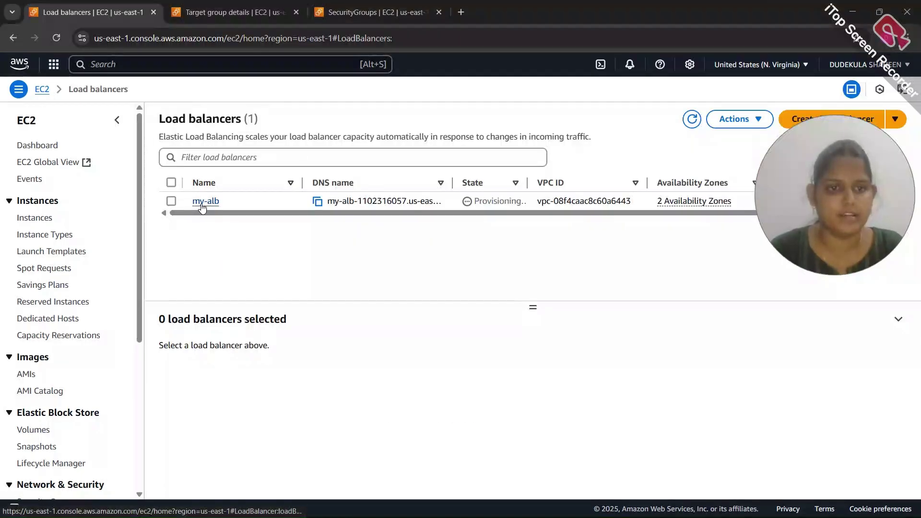
{"action": "left_click", "coordinate": [202, 206]}
{"action": "scroll", "coordinate": [288, 266], "scroll_direction": "down", "scroll_amount": 3}
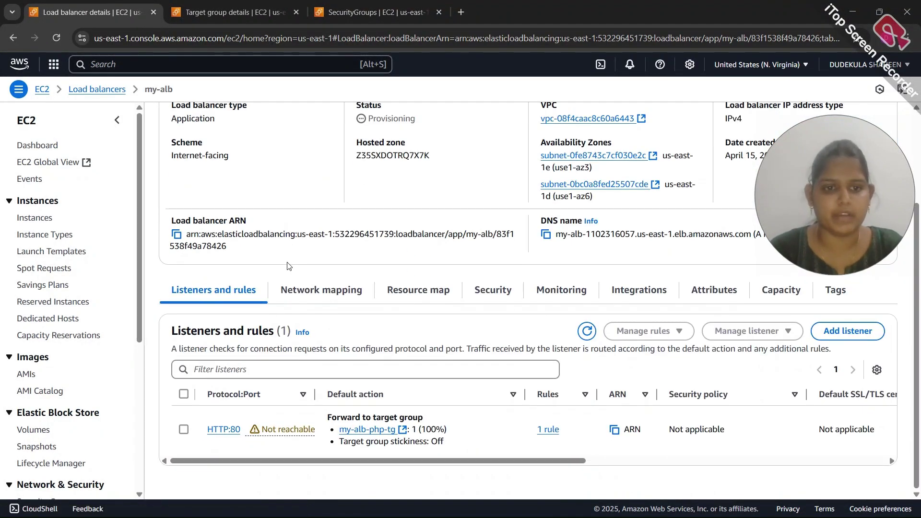
{"action": "scroll", "coordinate": [288, 265], "scroll_direction": "up", "scroll_amount": 3}
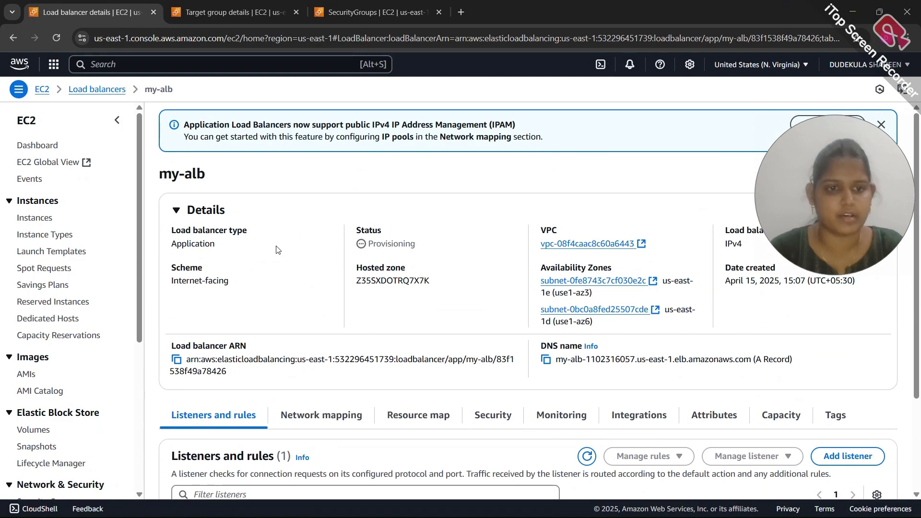
{"action": "left_click", "coordinate": [32, 218]}
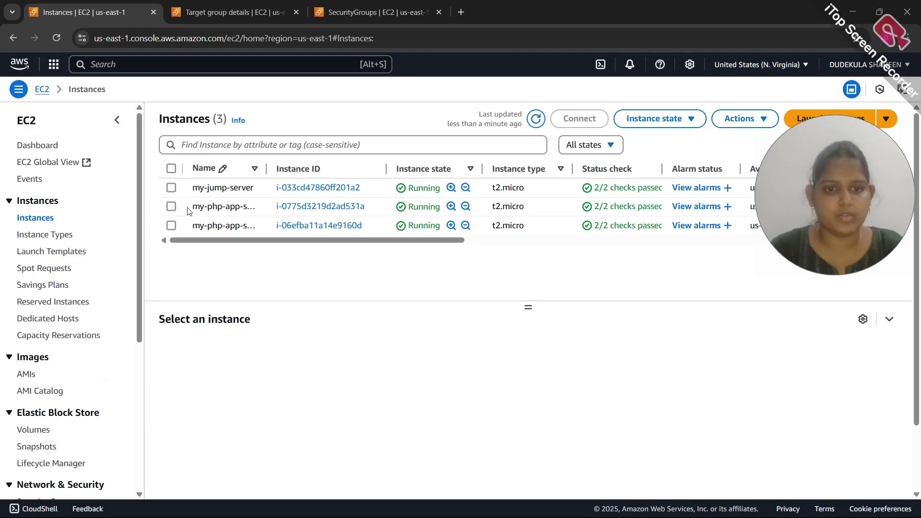
Review the details of my-php-app-server-2 and my-php-app-server-1, then return to the Instances list
{"action": "left_click", "coordinate": [312, 207]}
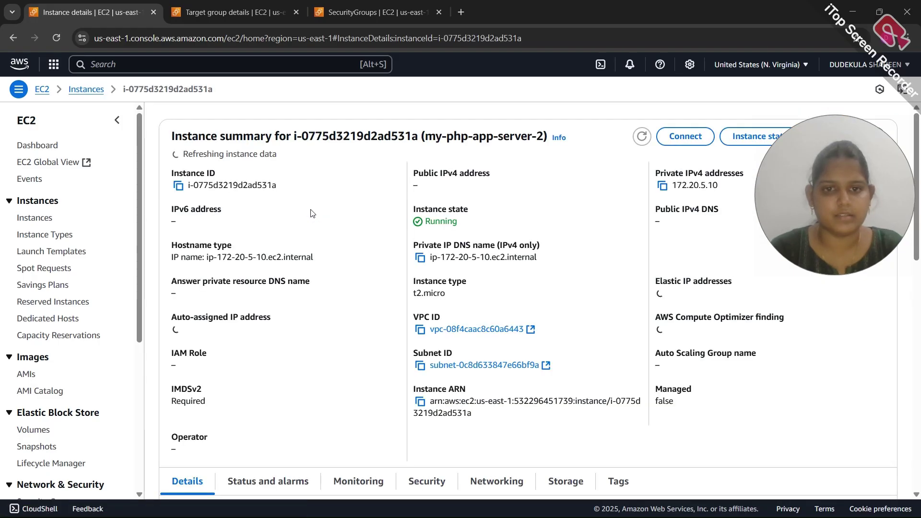
{"action": "left_click", "coordinate": [86, 90]}
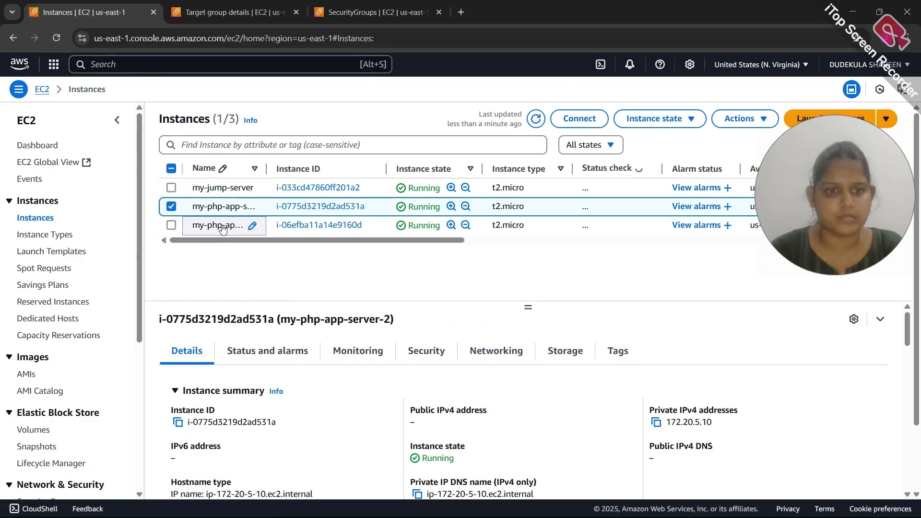
{"action": "left_click", "coordinate": [250, 225]}
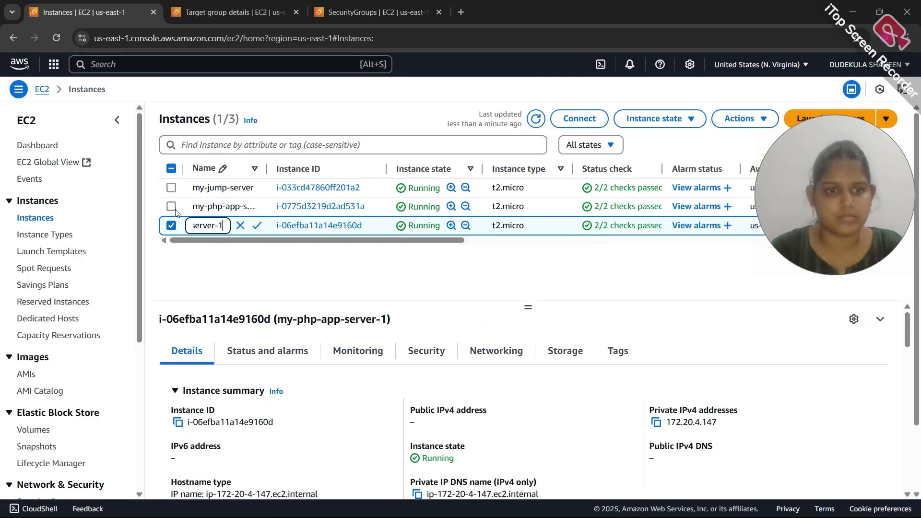
{"action": "left_click", "coordinate": [298, 226]}
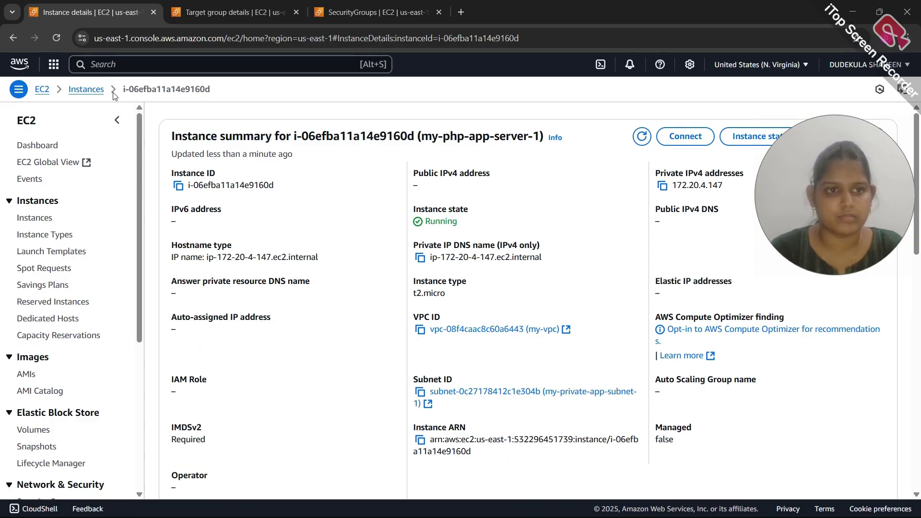
{"action": "left_click", "coordinate": [87, 90]}
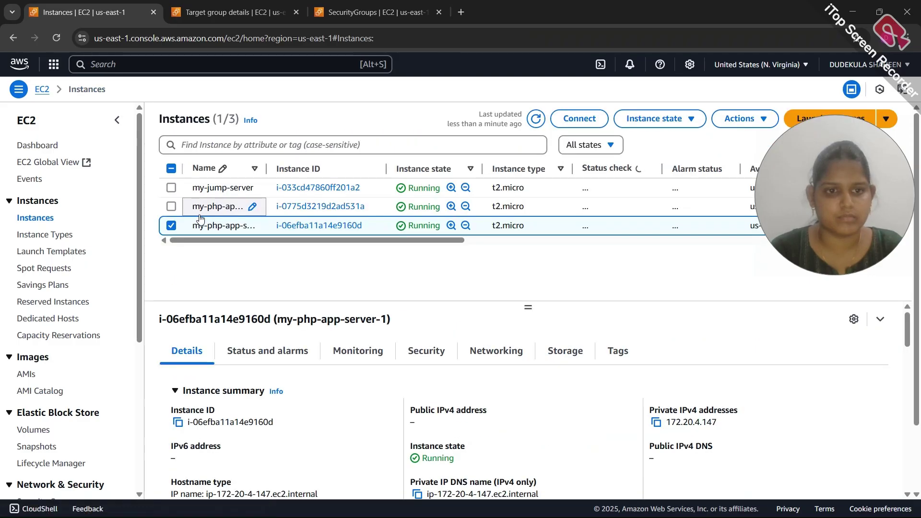
From my-php-app-server-1's Security tab, open security group sg-05a6b8b0c8d3cfc80 (my-php-app-server)
{"action": "scroll", "coordinate": [297, 407], "scroll_direction": "down", "scroll_amount": 1}
{"action": "scroll", "coordinate": [297, 406], "scroll_direction": "up", "scroll_amount": 1}
{"action": "left_click", "coordinate": [427, 350]}
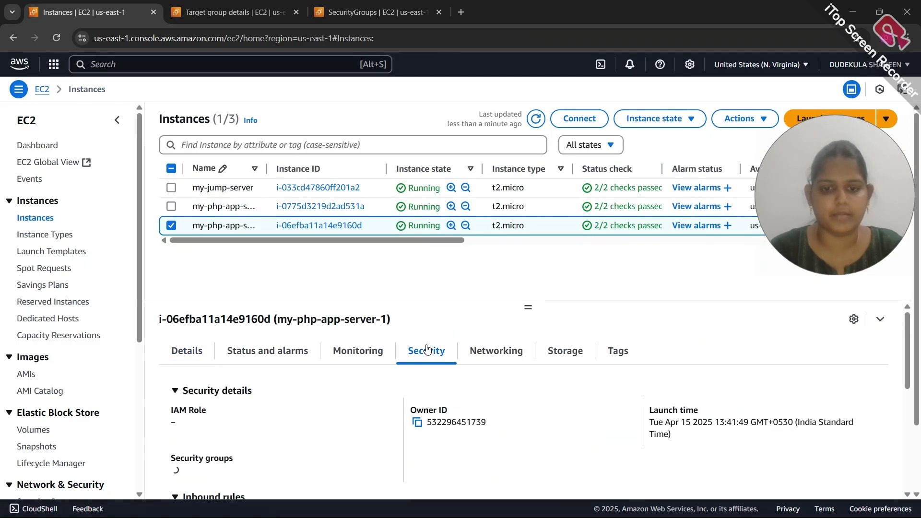
{"action": "scroll", "coordinate": [303, 404], "scroll_direction": "down", "scroll_amount": 1}
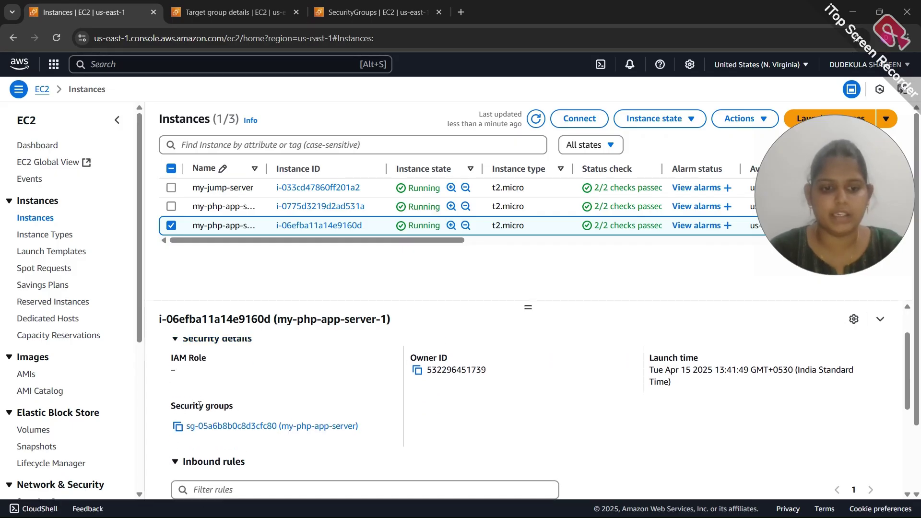
{"action": "scroll", "coordinate": [230, 408], "scroll_direction": "down", "scroll_amount": 1}
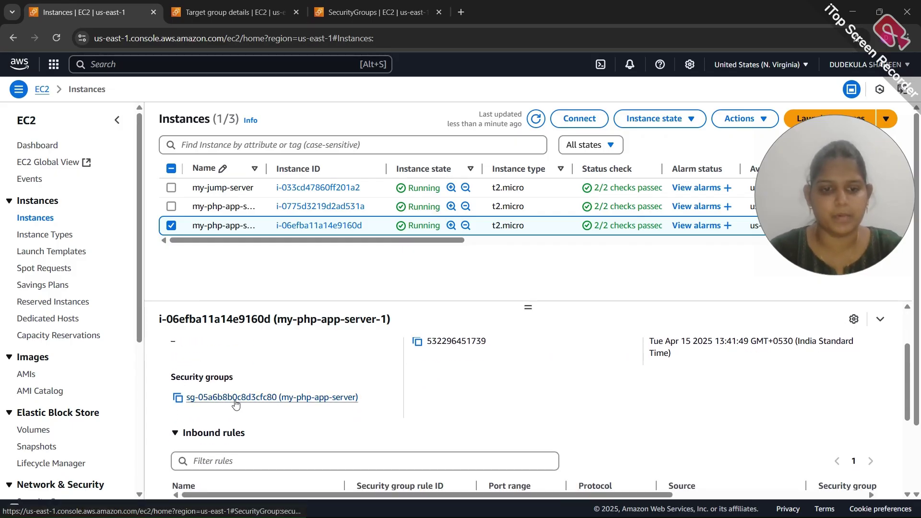
{"action": "left_click", "coordinate": [235, 398]}
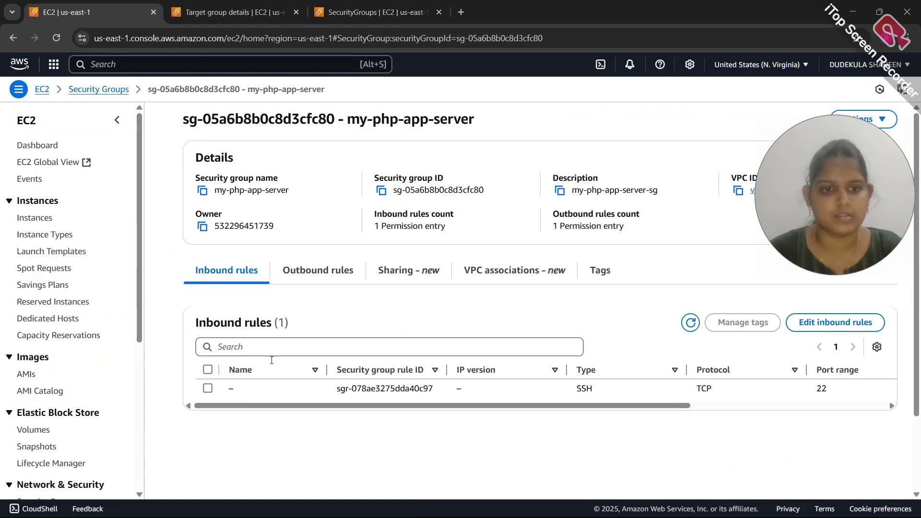
Open the inbound rules editor for my-php-app-server and add a new rule
{"action": "scroll", "coordinate": [270, 352], "scroll_direction": "down", "scroll_amount": 1}
{"action": "scroll", "coordinate": [270, 352], "scroll_direction": "down", "scroll_amount": 1}
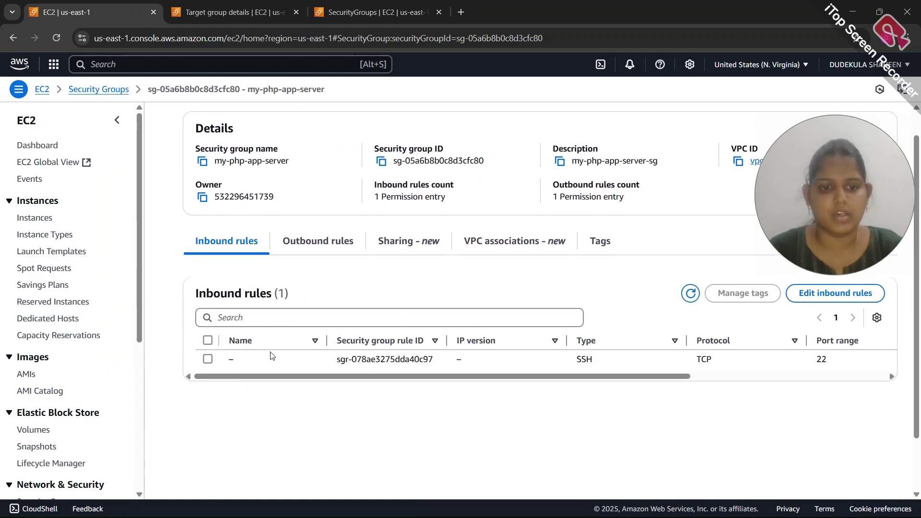
{"action": "left_click", "coordinate": [208, 359]}
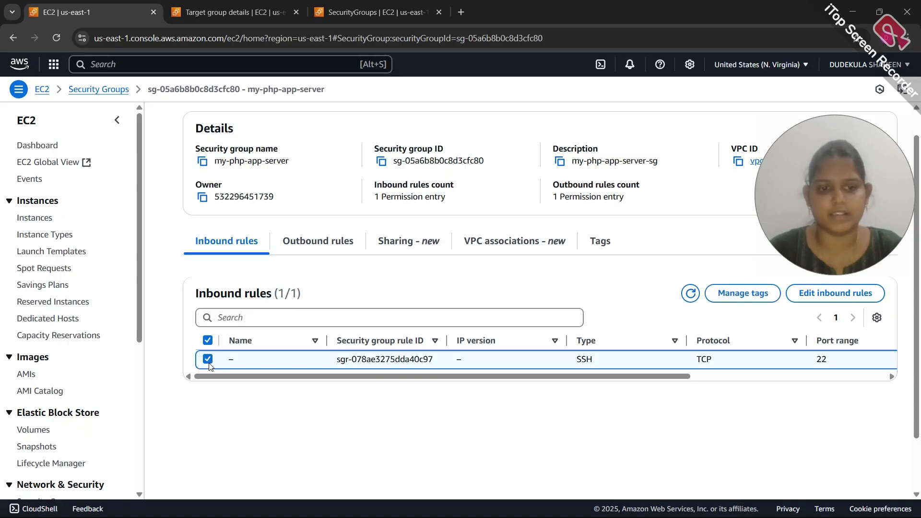
{"action": "left_click", "coordinate": [835, 306]}
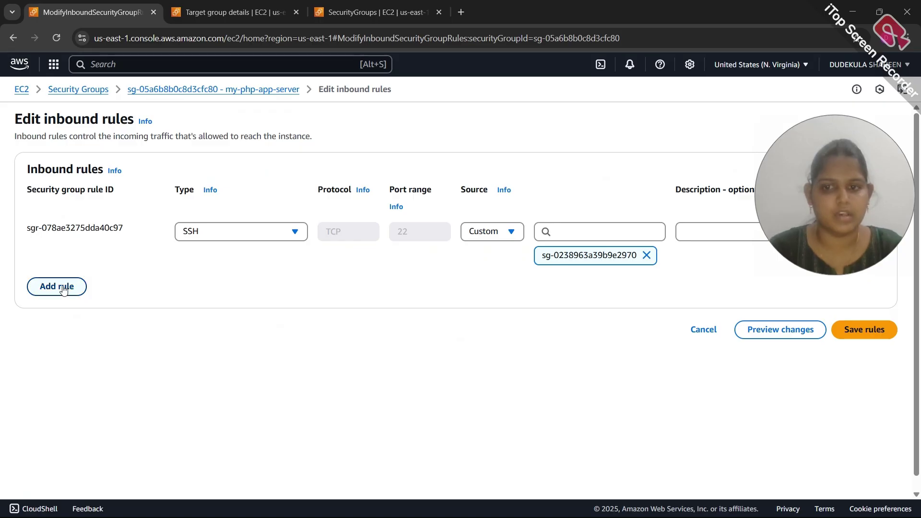
{"action": "left_click", "coordinate": [63, 288]}
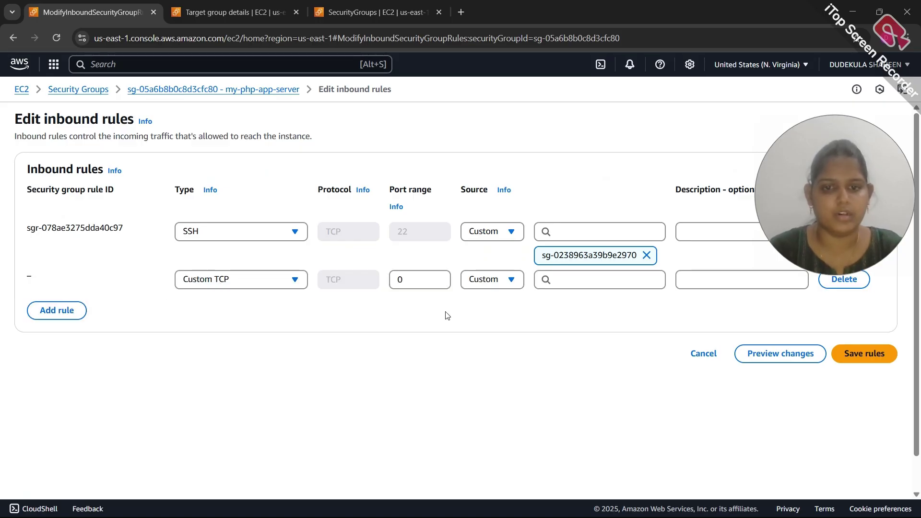
Set the new rule to Custom TCP port 80 from source my-alb-sg and save it
{"action": "left_click", "coordinate": [398, 281]}
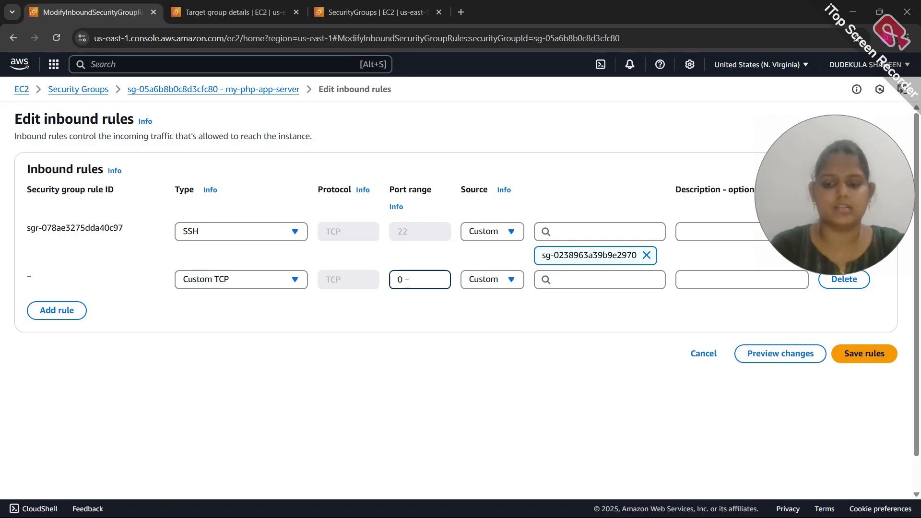
{"action": "key", "text": "BackSpace"}
{"action": "type", "text": "80"}
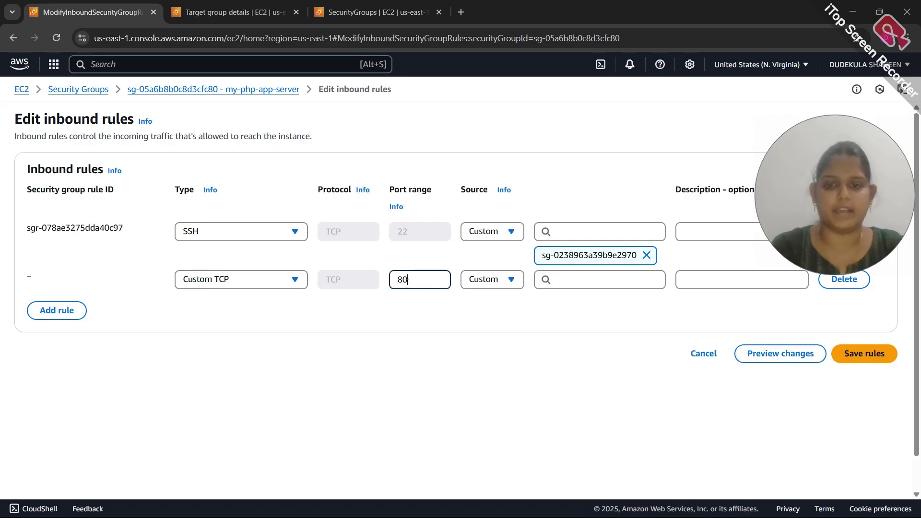
{"action": "left_click", "coordinate": [572, 283]}
{"action": "scroll", "coordinate": [592, 407], "scroll_direction": "down", "scroll_amount": 5}
{"action": "scroll", "coordinate": [592, 406], "scroll_direction": "down", "scroll_amount": 2}
{"action": "scroll", "coordinate": [592, 406], "scroll_direction": "up", "scroll_amount": 5}
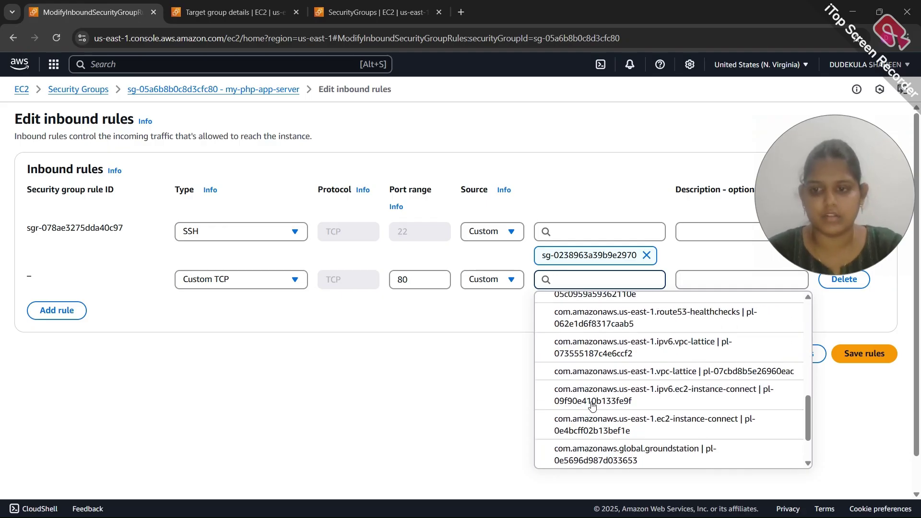
{"action": "scroll", "coordinate": [593, 407], "scroll_direction": "up", "scroll_amount": 3}
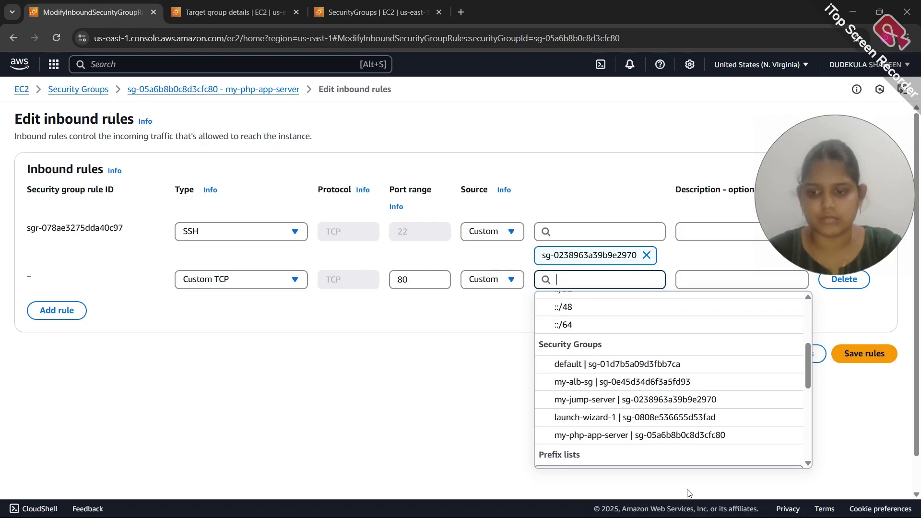
{"action": "scroll", "coordinate": [731, 508], "scroll_direction": "down", "scroll_amount": 1}
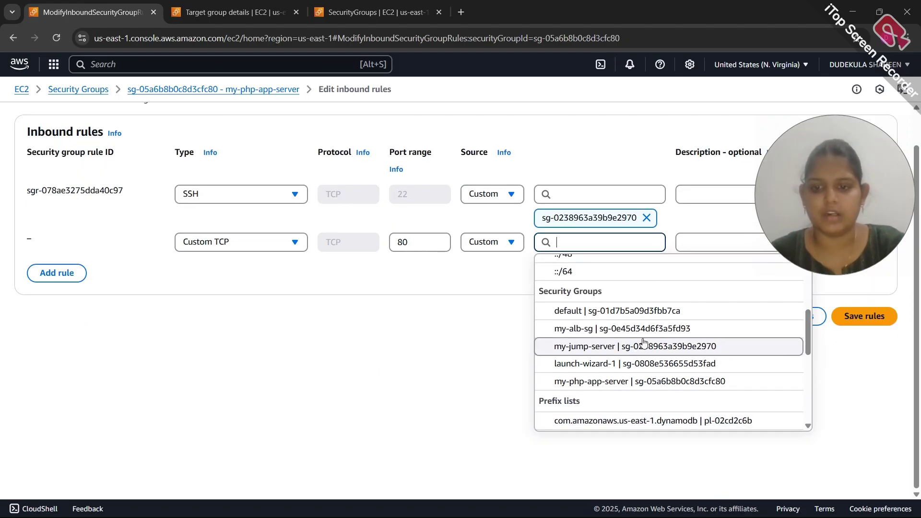
{"action": "left_click", "coordinate": [597, 332]}
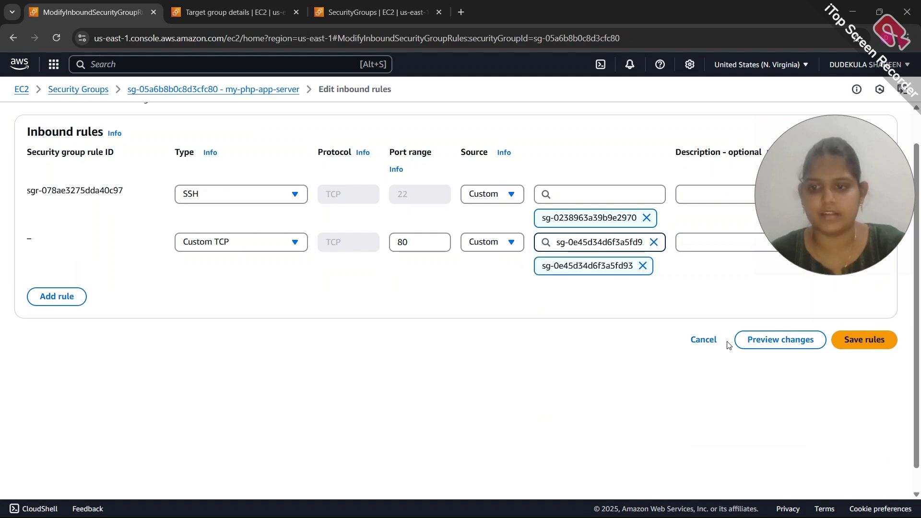
{"action": "left_click", "coordinate": [870, 345]}
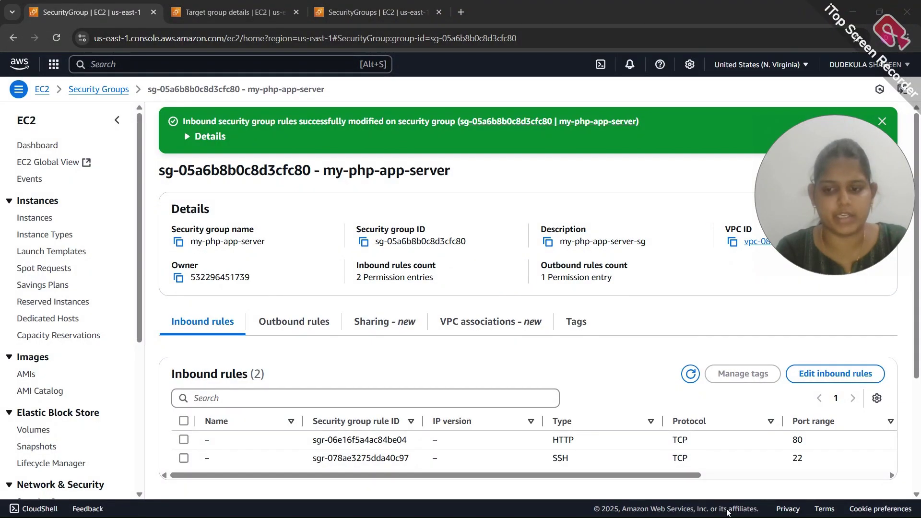
{"action": "key", "text": "alt+Tab"}
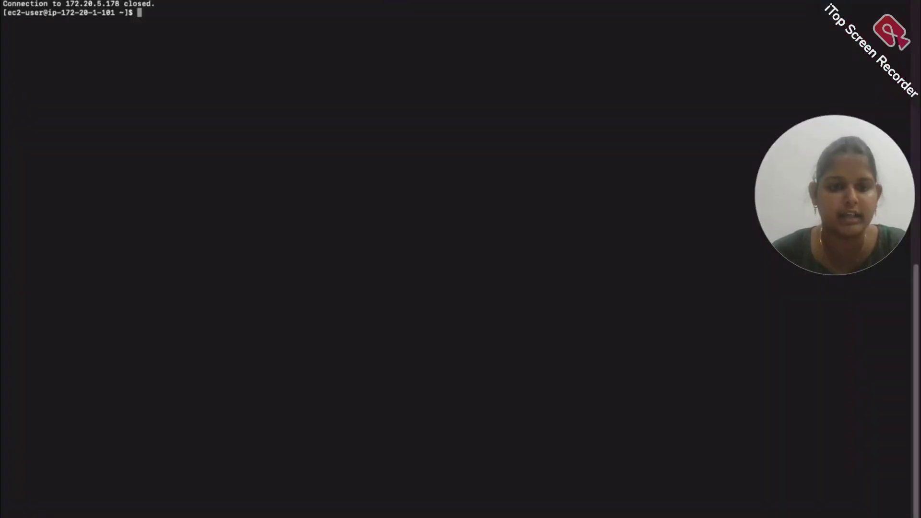
SSH into the PHP server at 172.20.4.182 and change to /var/www/html
{"action": "key", "text": "Up"}
{"action": "key", "text": "Return"}
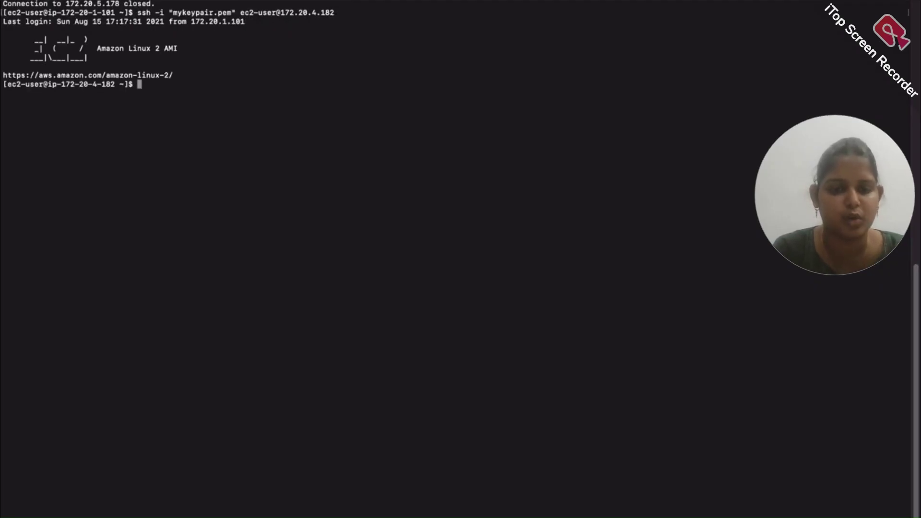
{"action": "type", "text": "cd /var/"}
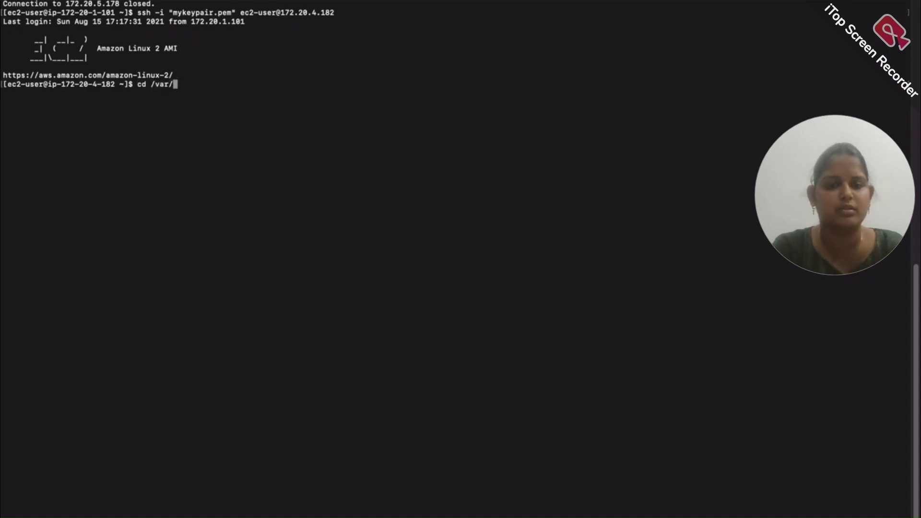
{"action": "type", "text": "www/"}
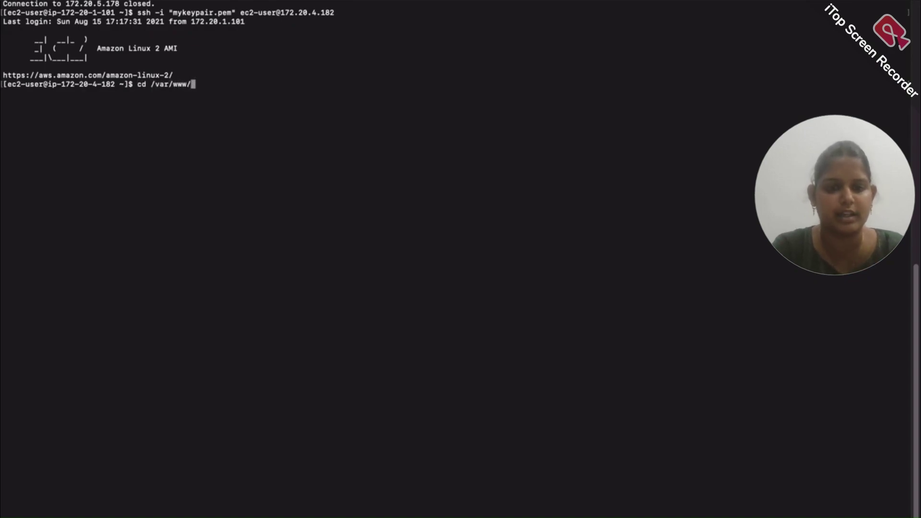
{"action": "type", "text": "html/"}
{"action": "key", "text": "Return"}
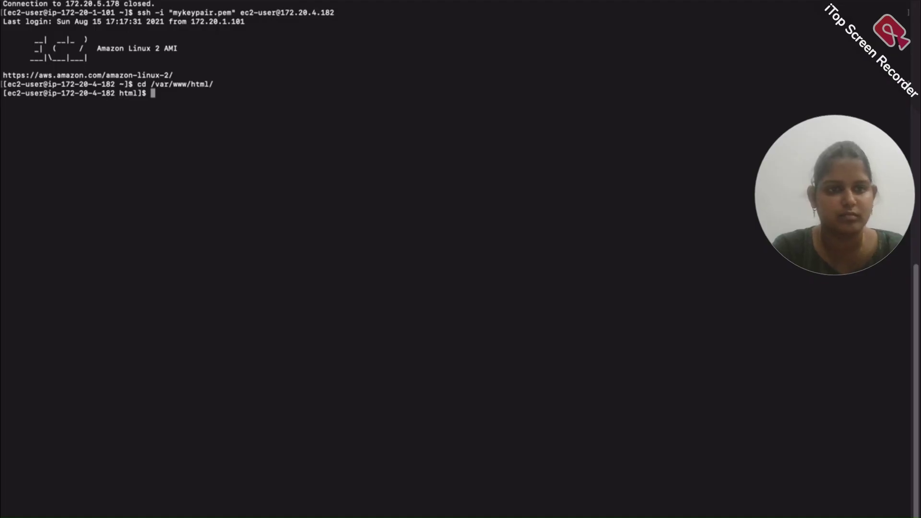
Run echo "PHP Server 2" > index.html to write the server label into index.html
{"action": "right_click", "coordinate": [289, 1]}
{"action": "left_click", "coordinate": [309, 56]}
{"action": "right_click", "coordinate": [261, 125]}
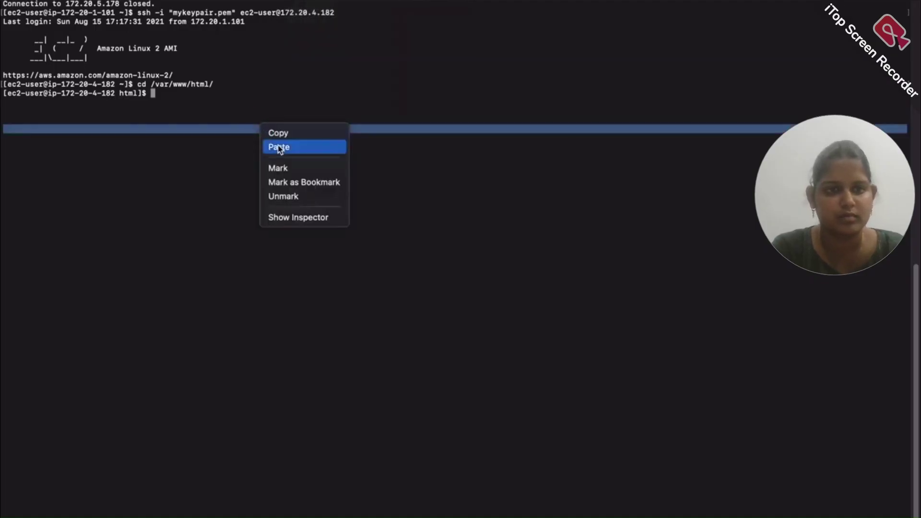
{"action": "left_click", "coordinate": [278, 147]}
{"action": "key", "text": "Left"}
{"action": "key", "text": "Left"}
{"action": "key", "text": "Left"}
{"action": "key", "text": "Left"}
{"action": "key", "text": "Left"}
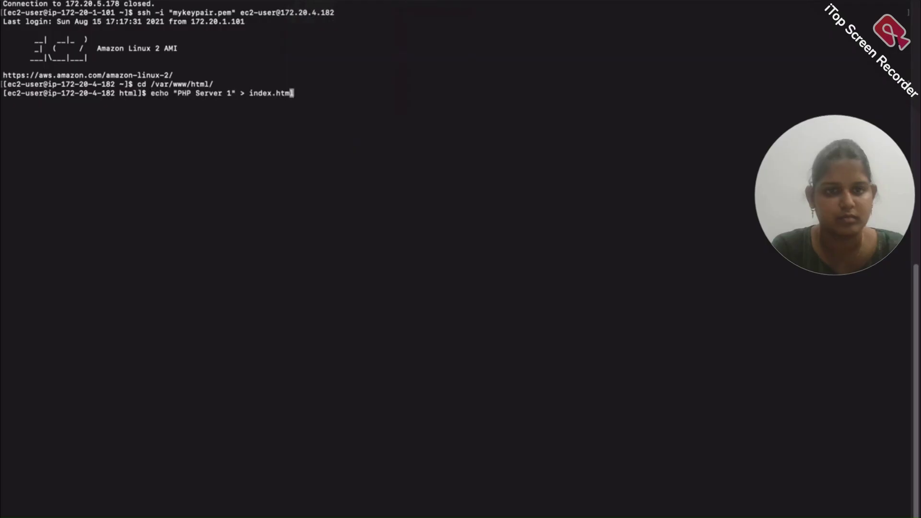
{"action": "key", "text": "Left"}
{"action": "key", "text": "Left"}
{"action": "key", "text": "Left"}
{"action": "key", "text": "Left"}
{"action": "key", "text": "Left"}
{"action": "key", "text": "Left"}
{"action": "key", "text": "Left"}
{"action": "key", "text": "Left"}
{"action": "key", "text": "Left"}
{"action": "key", "text": "Left"}
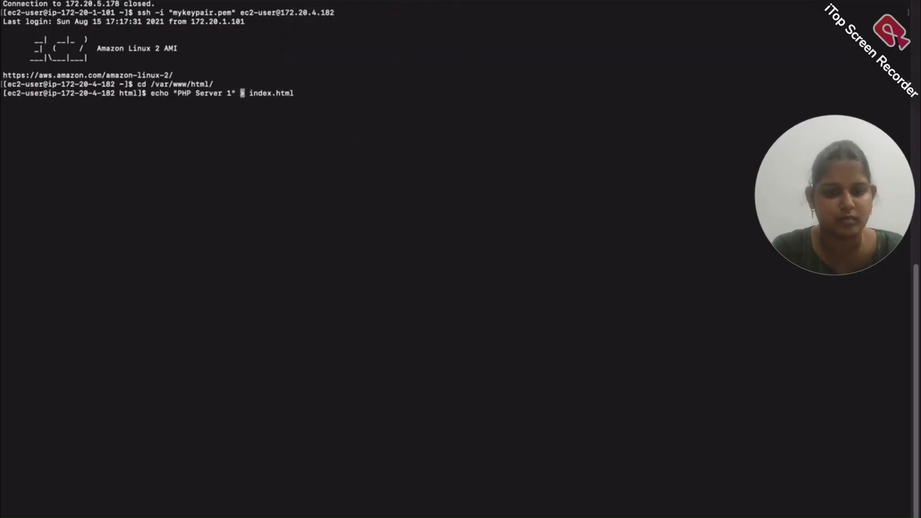
{"action": "key", "text": "Right"}
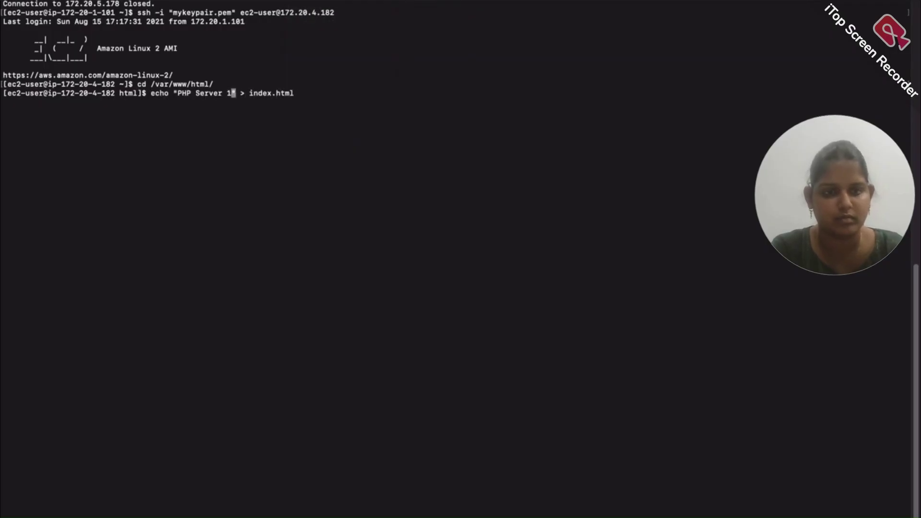
{"action": "key", "text": "Return"}
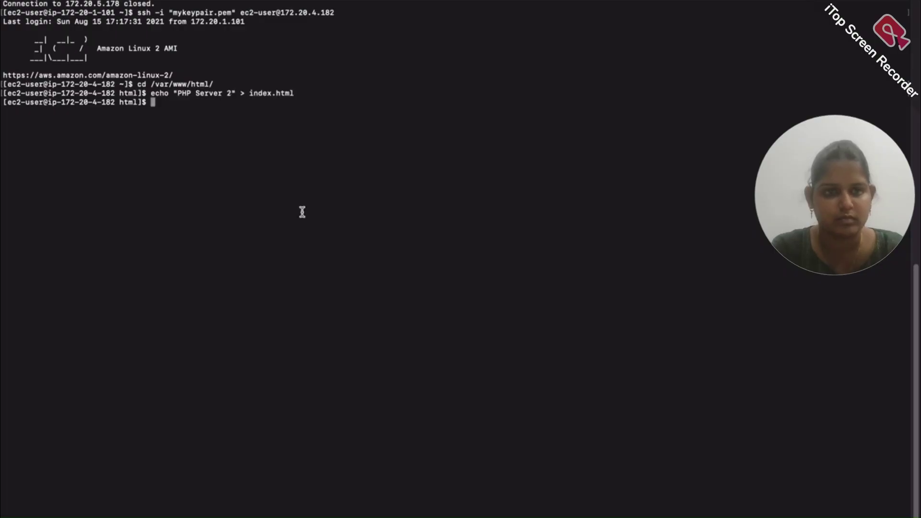
{"action": "key", "text": "ctrl+Right"}
{"action": "key", "text": "ctrl+Right"}
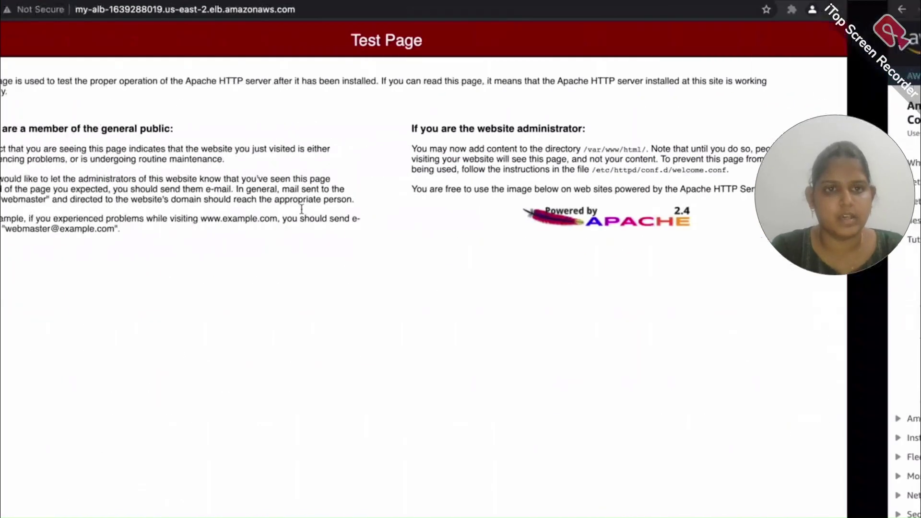
Load /index.html through my-alb and reload to confirm PHP Server 1 and 2 alternate
{"action": "left_click", "coordinate": [407, 12]}
{"action": "left_click", "coordinate": [417, 13]}
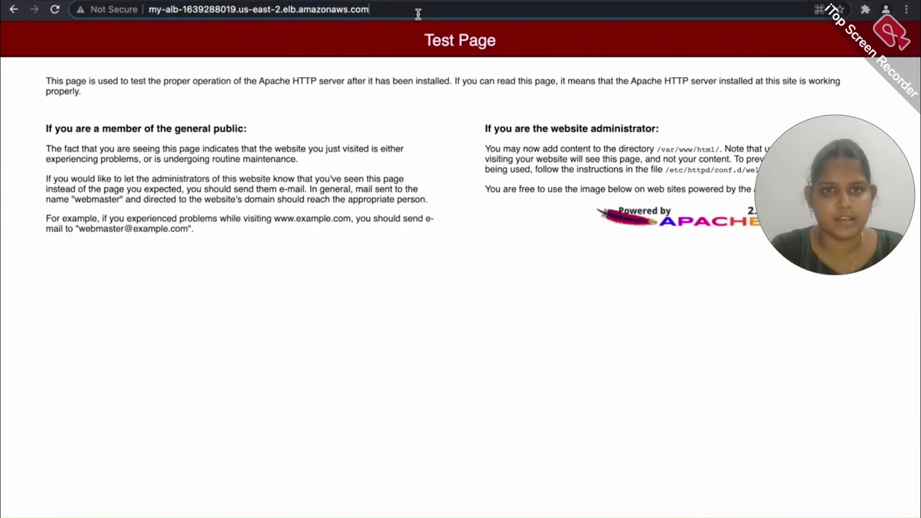
{"action": "type", "text": "/index"}
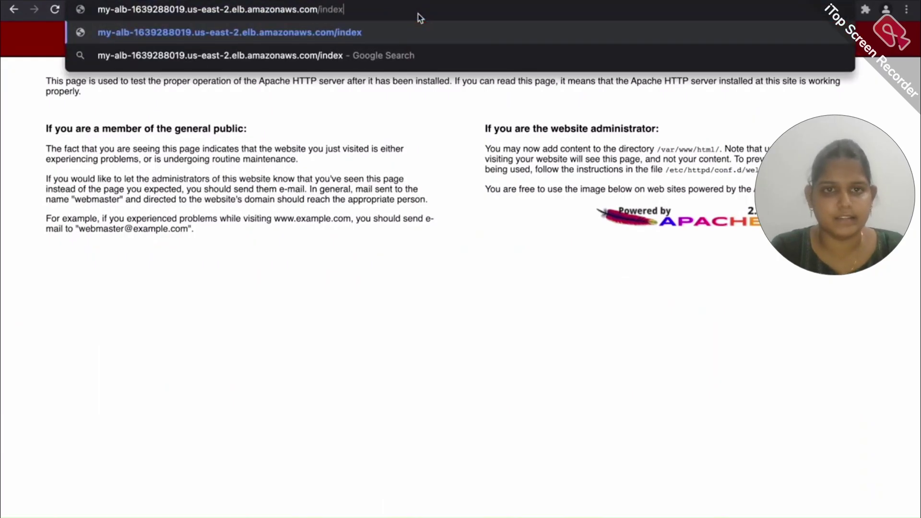
{"action": "type", "text": ".html"}
{"action": "key", "text": "Return"}
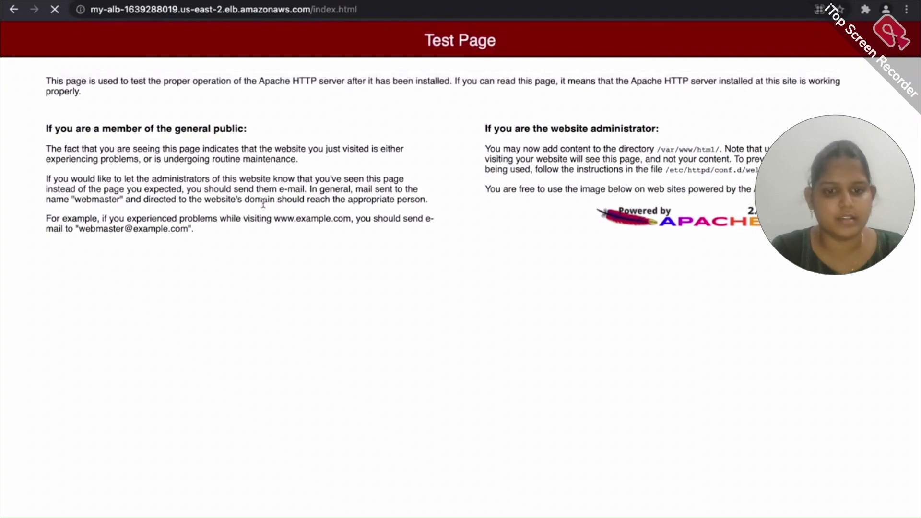
{"action": "key", "text": "ctrl+r"}
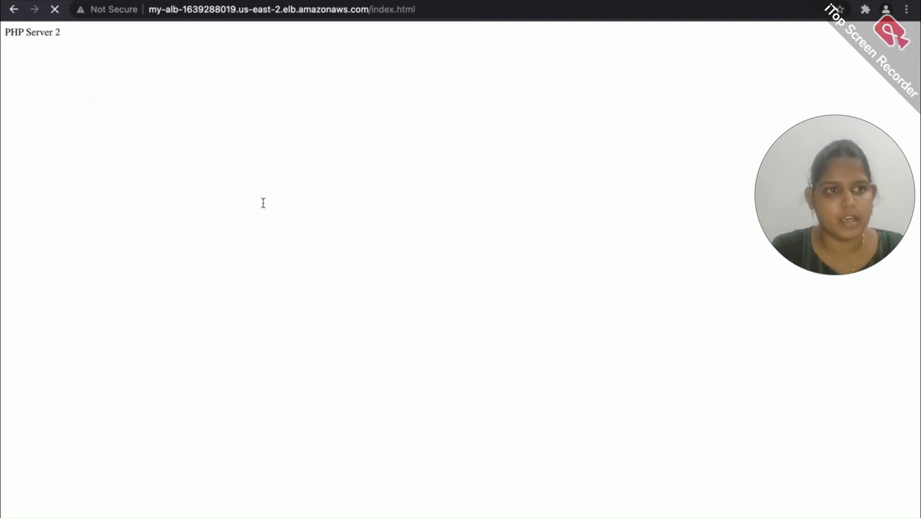
{"action": "key", "text": "ctrl+r"}
{"action": "key", "text": "ctrl+r"}
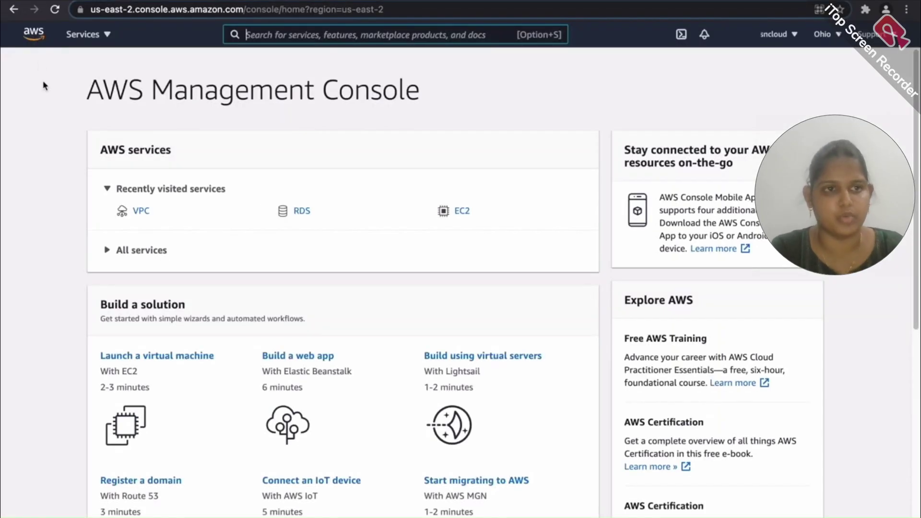
{"action": "left_click", "coordinate": [303, 212]}
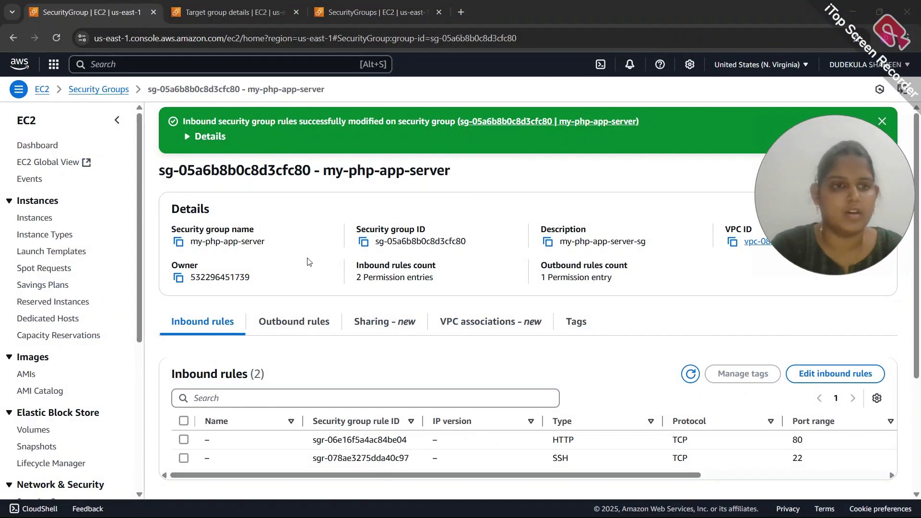
{"action": "left_click", "coordinate": [27, 71]}
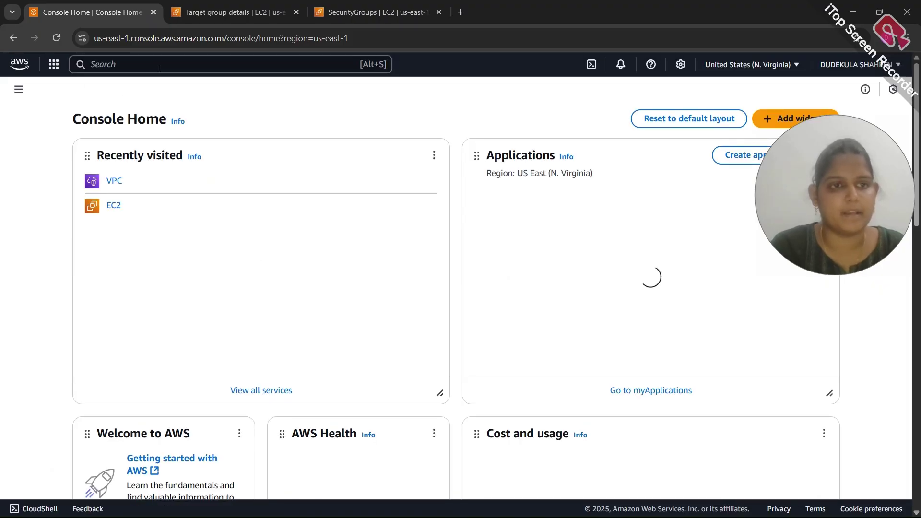
Search the console for rds and open the Aurora and RDS service
{"action": "left_click", "coordinate": [159, 68]}
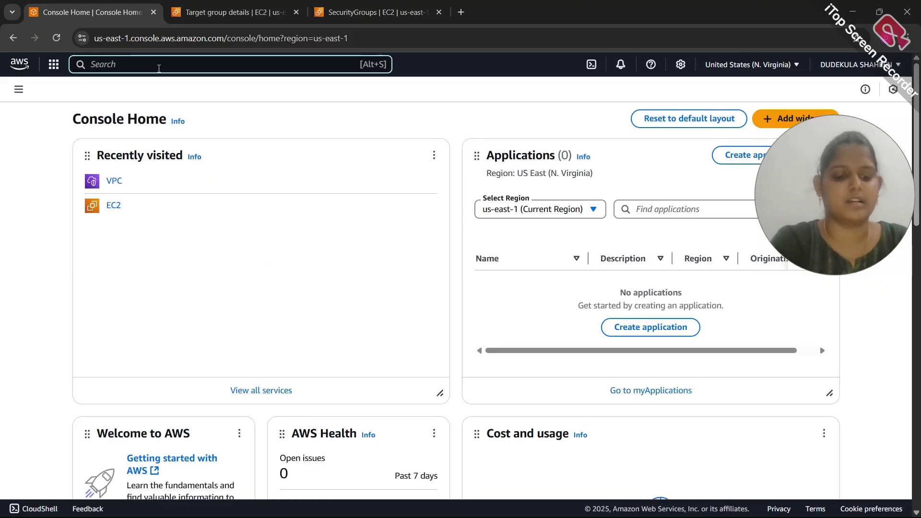
{"action": "type", "text": "rds"}
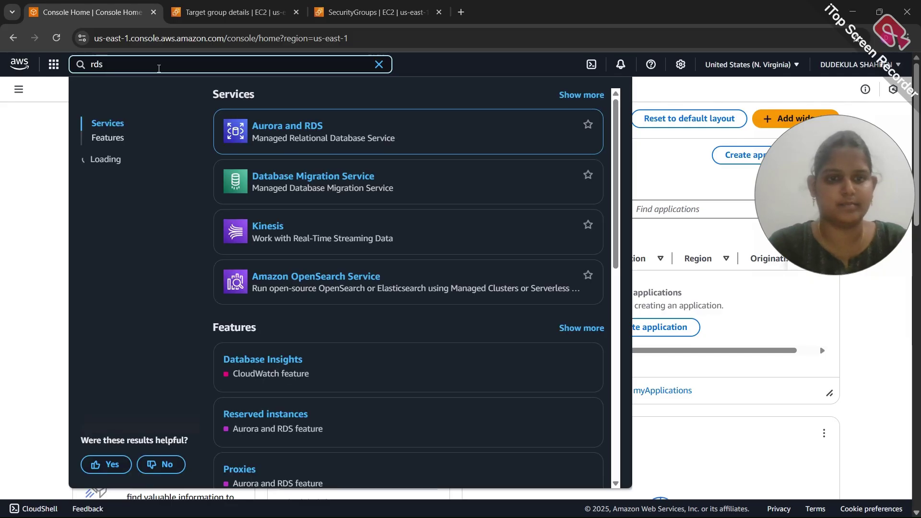
{"action": "mouse_move", "coordinate": [236, 158]}
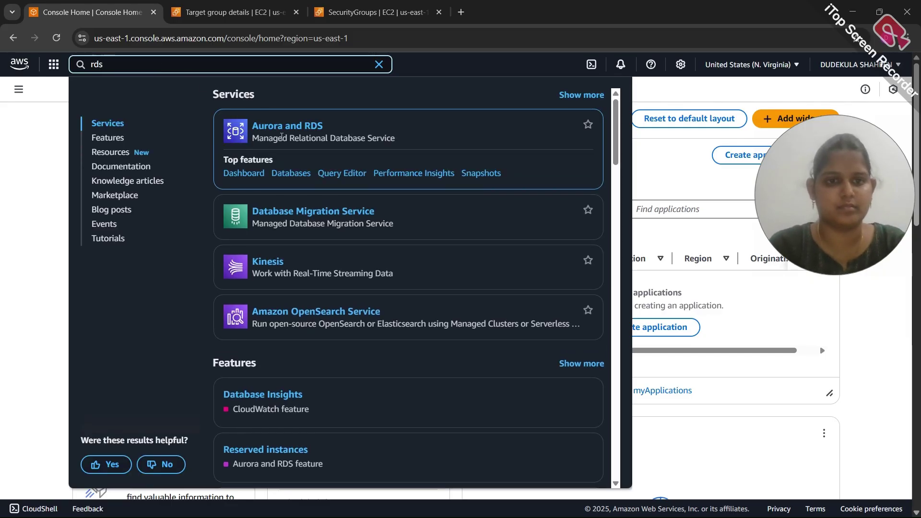
{"action": "left_click", "coordinate": [293, 131]}
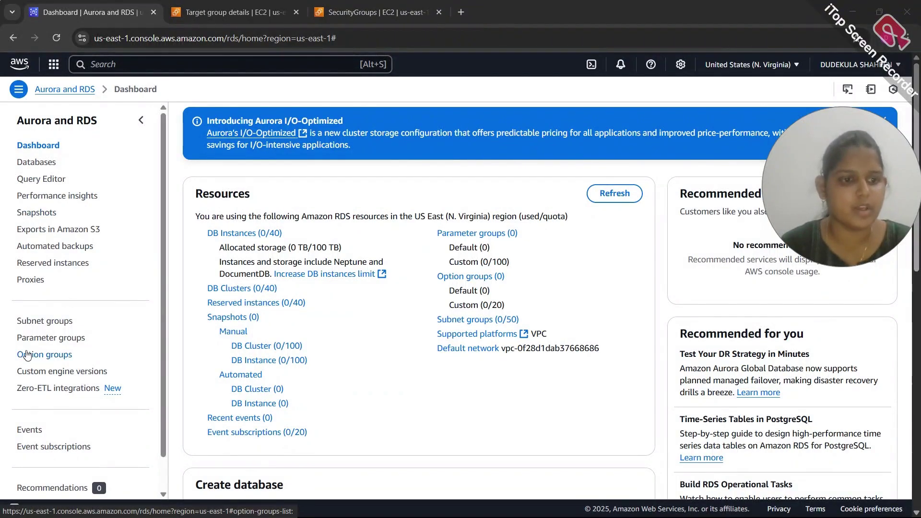
Start a new DB subnet group with name and description my-db-subnet-group
{"action": "left_click", "coordinate": [41, 328]}
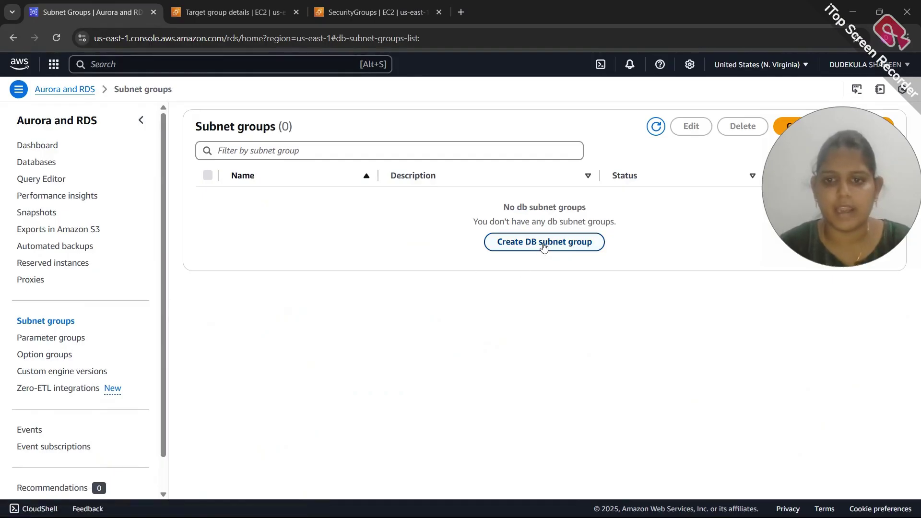
{"action": "left_click", "coordinate": [543, 246]}
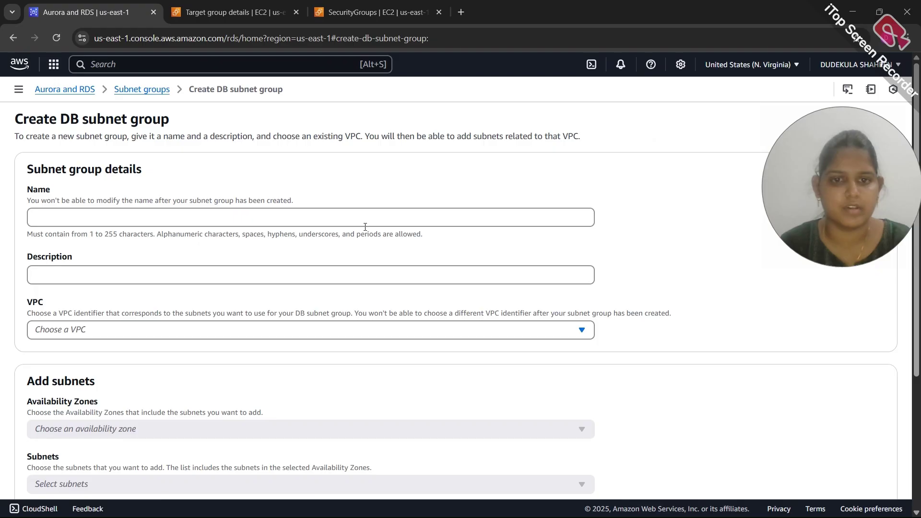
{"action": "left_click", "coordinate": [363, 226]}
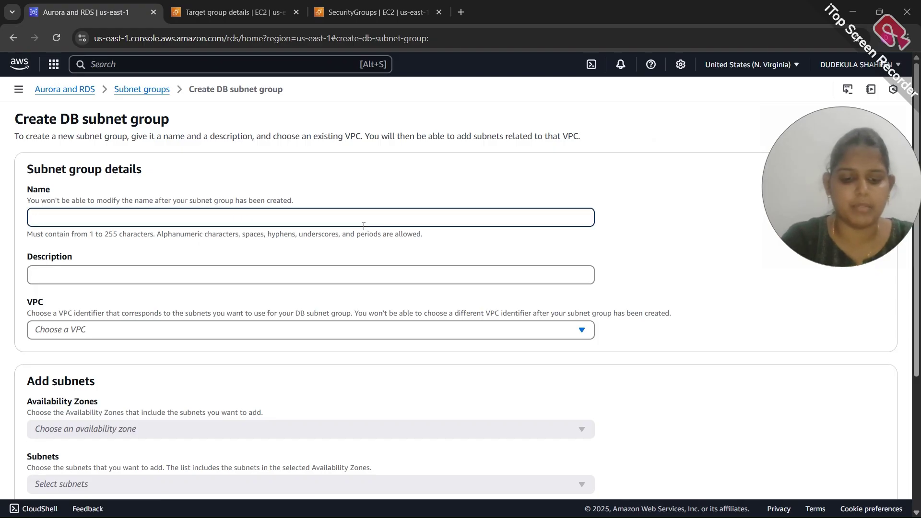
{"action": "type", "text": "my-db-subnet-group"}
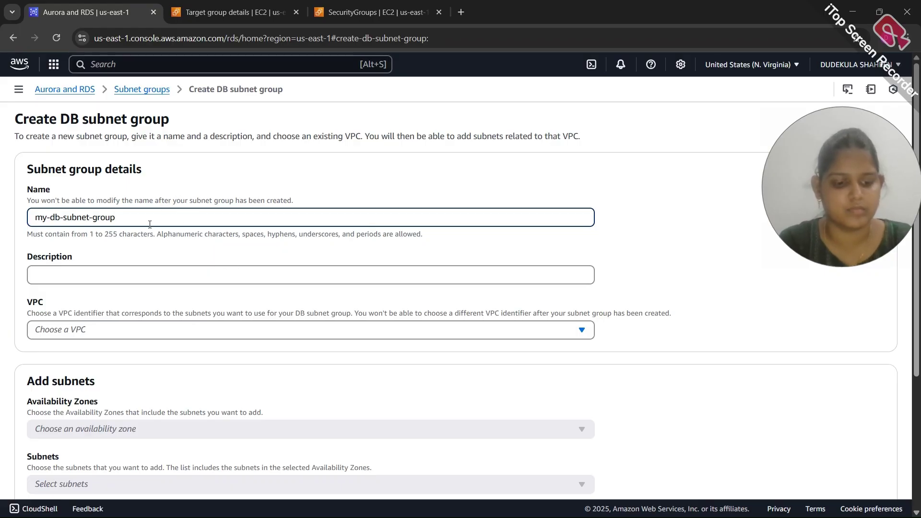
{"action": "key", "text": "ctrl+a"}
{"action": "left_click", "coordinate": [96, 277]}
{"action": "key", "text": "ctrl+v"}
Place the subnet group in my-vpc with the us-east-1d and us-east-1e public subnets and create it
{"action": "scroll", "coordinate": [82, 271], "scroll_direction": "down", "scroll_amount": 2}
{"action": "left_click", "coordinate": [82, 261]}
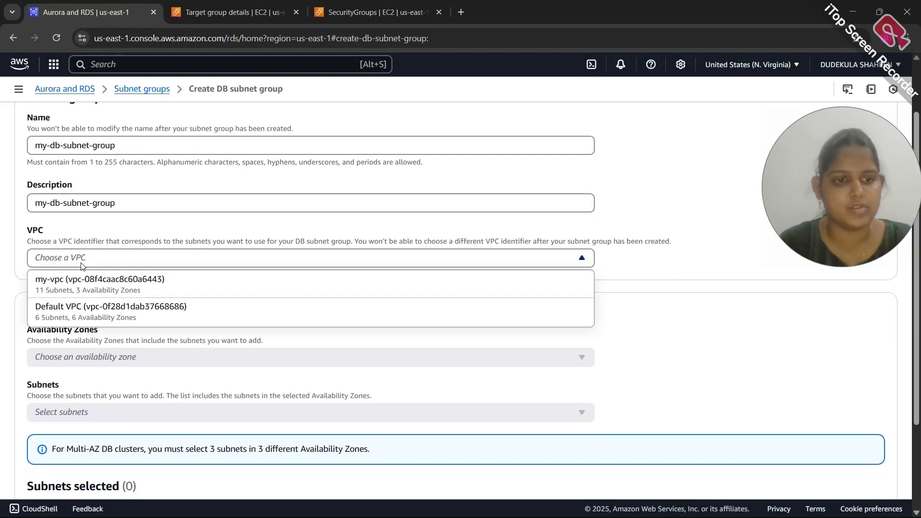
{"action": "left_click", "coordinate": [128, 293]}
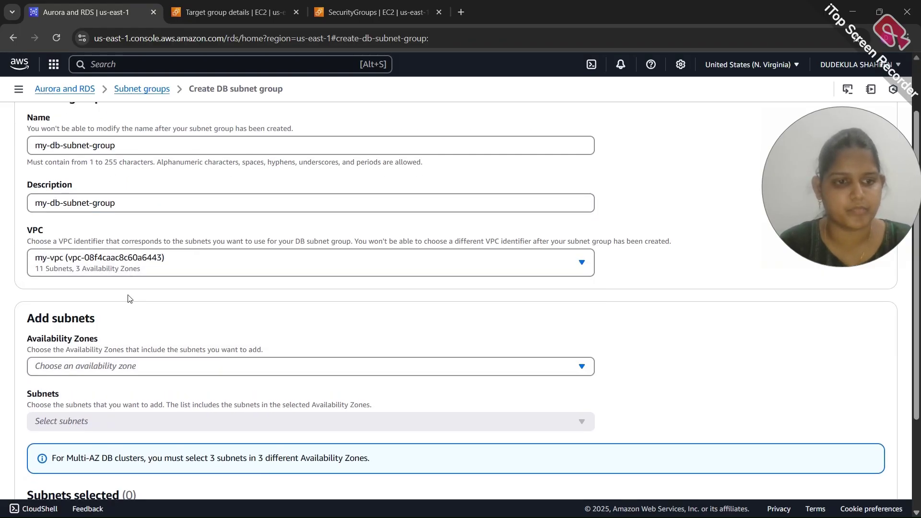
{"action": "scroll", "coordinate": [128, 297], "scroll_direction": "down", "scroll_amount": 2}
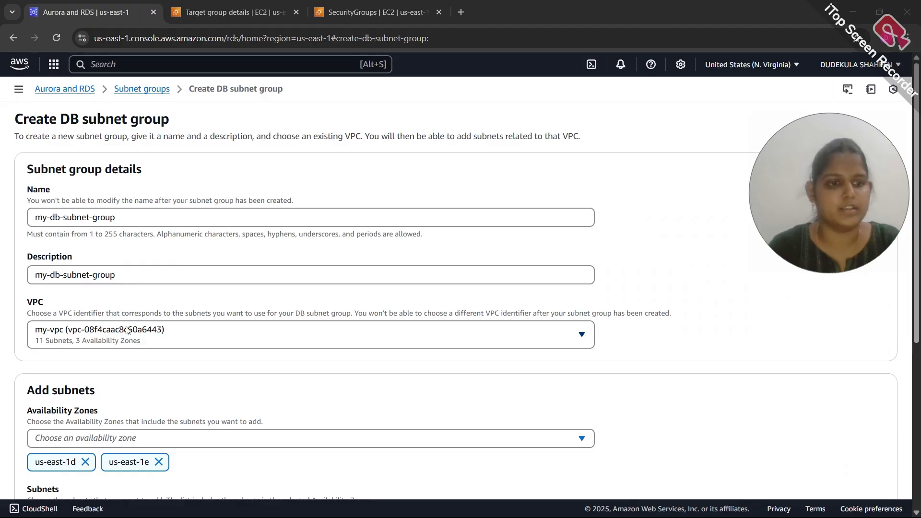
{"action": "scroll", "coordinate": [125, 387], "scroll_direction": "down", "scroll_amount": 1}
{"action": "scroll", "coordinate": [124, 387], "scroll_direction": "down", "scroll_amount": 3}
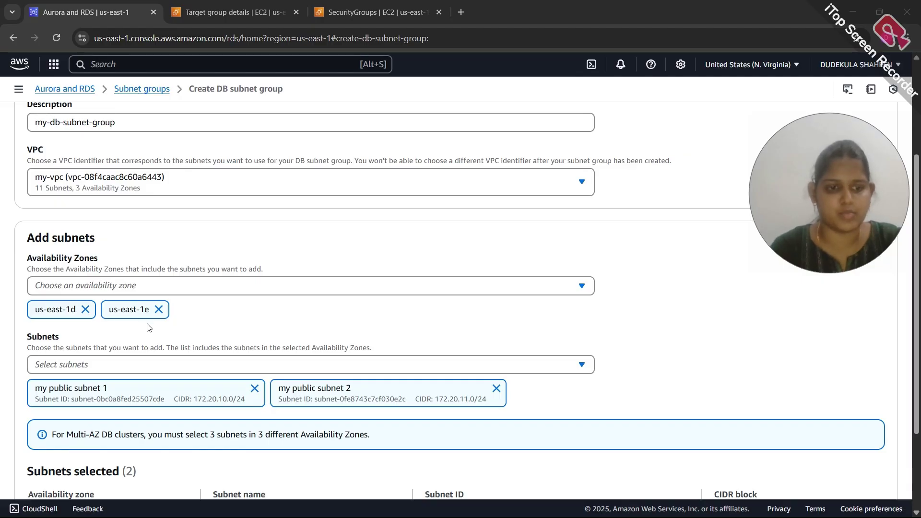
{"action": "scroll", "coordinate": [149, 327], "scroll_direction": "down", "scroll_amount": 2}
{"action": "scroll", "coordinate": [585, 389], "scroll_direction": "down", "scroll_amount": 1}
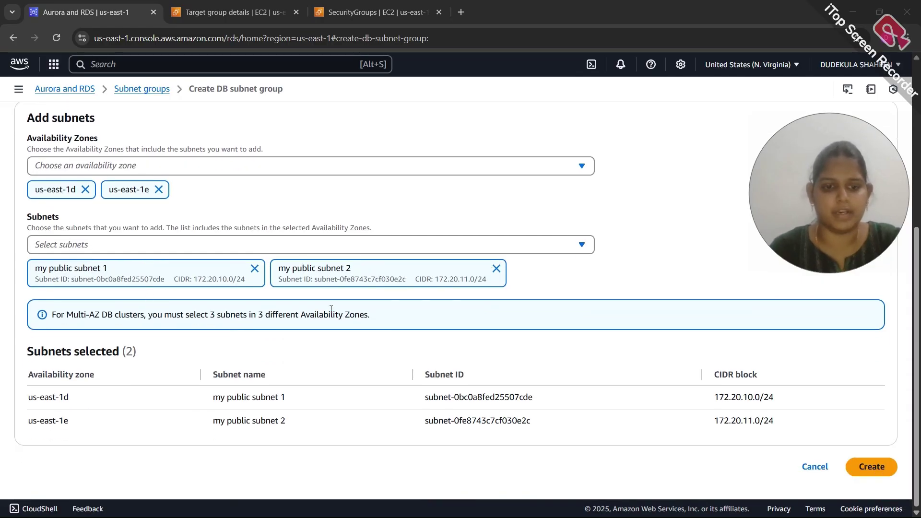
{"action": "left_click", "coordinate": [868, 473]}
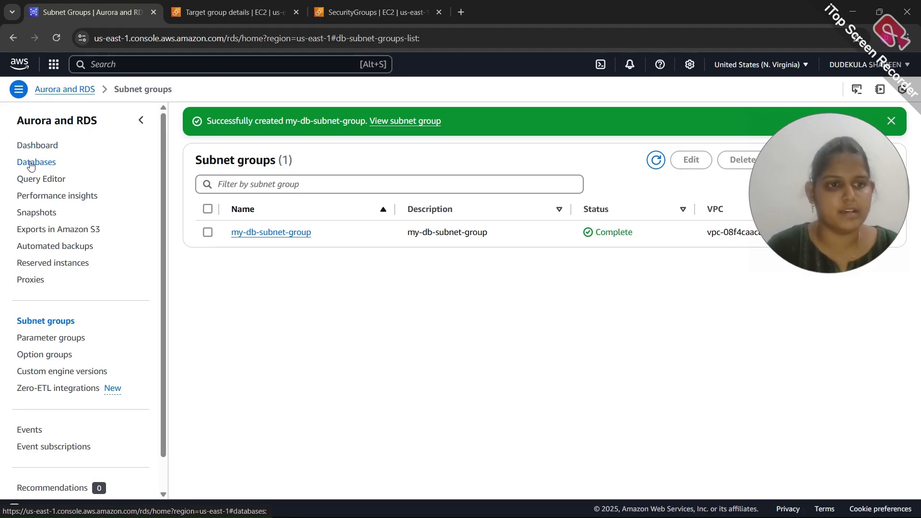
Leave the Create database page, dismiss the success banner, and start a fresh Create DB subnet group form
{"action": "left_click", "coordinate": [32, 165]}
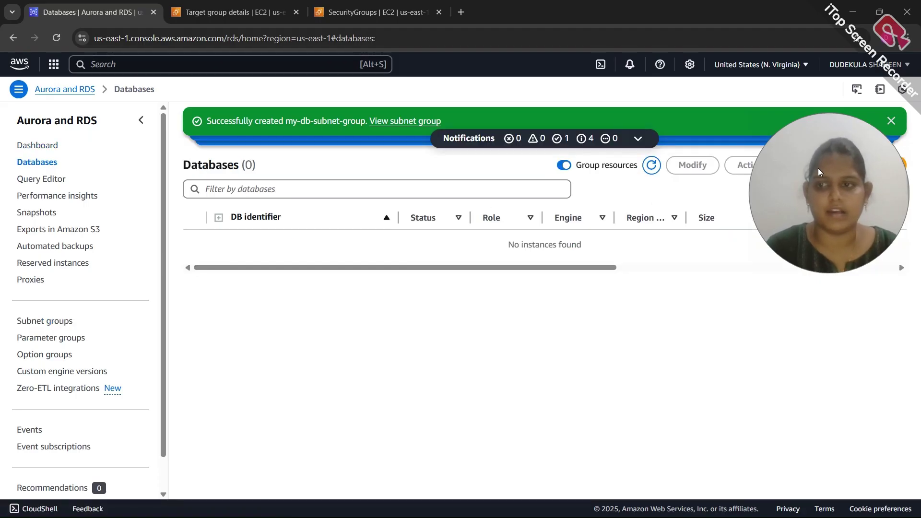
{"action": "left_click_drag", "start_coordinate": [821, 168], "coordinate": [827, 247]}
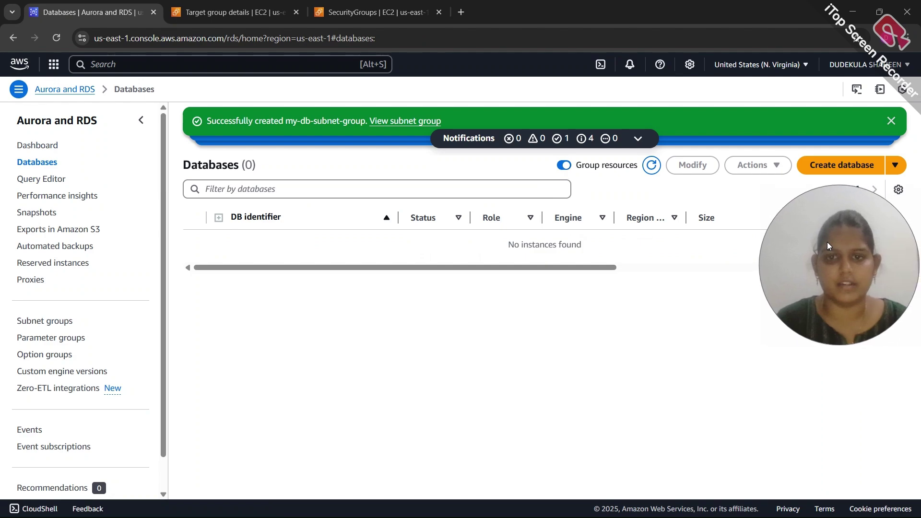
{"action": "left_click", "coordinate": [818, 170]}
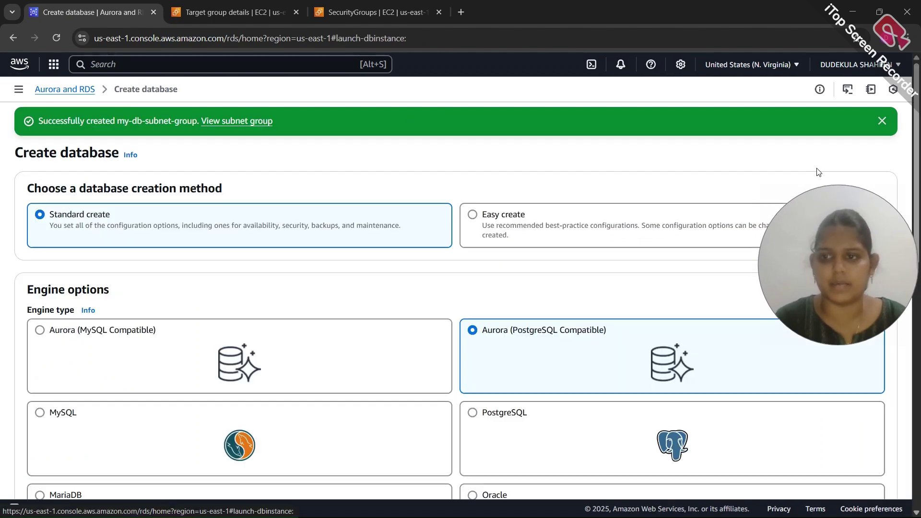
{"action": "left_click_drag", "start_coordinate": [804, 254], "coordinate": [808, 204]}
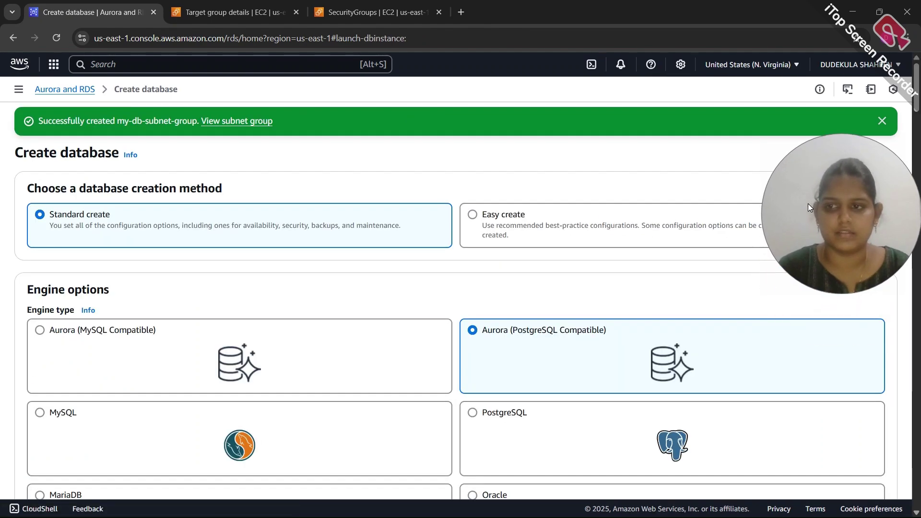
{"action": "left_click", "coordinate": [881, 121]}
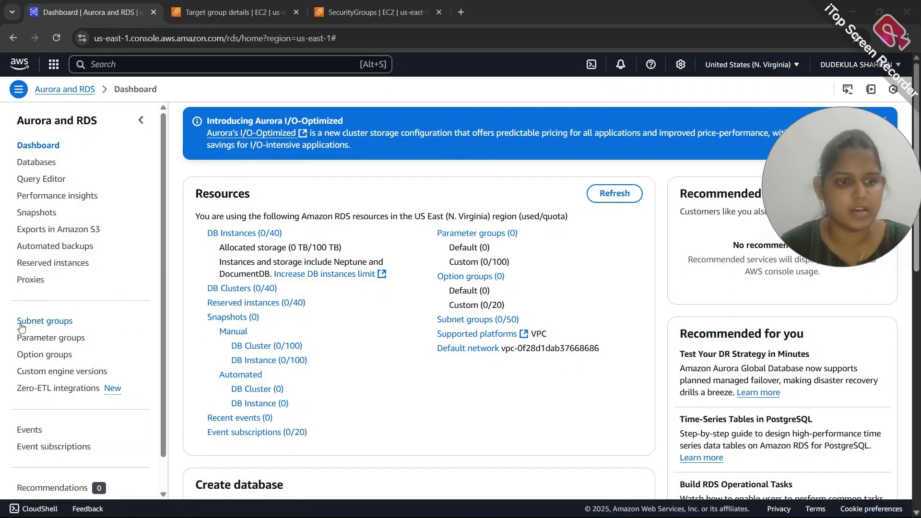
{"action": "left_click", "coordinate": [40, 321]}
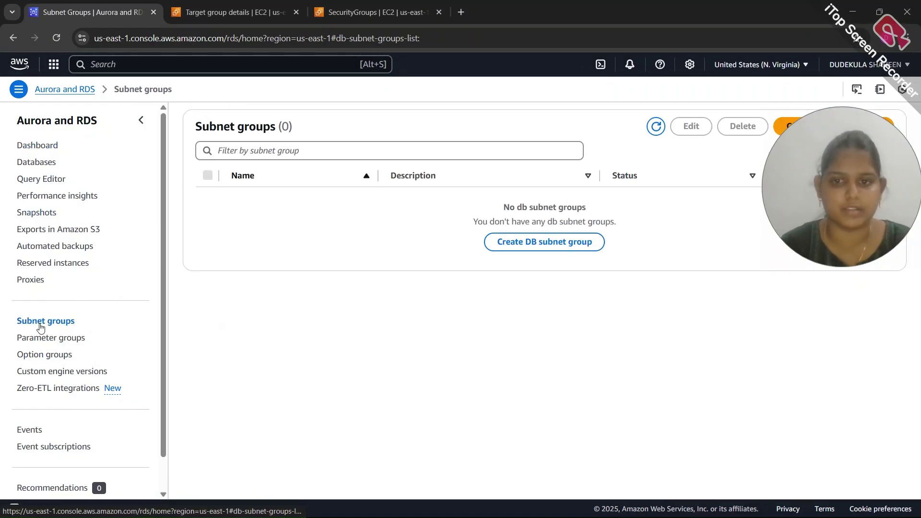
{"action": "left_click", "coordinate": [543, 242]}
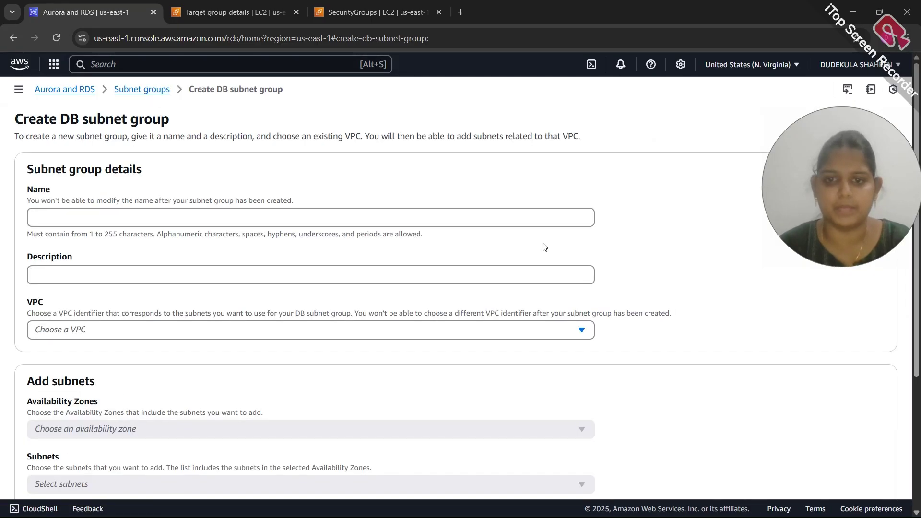
{"action": "left_click", "coordinate": [364, 227]}
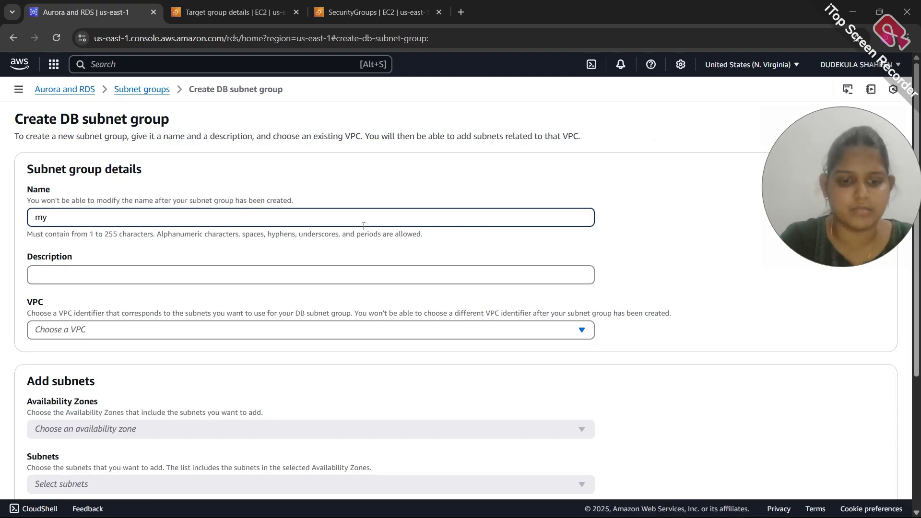
Enter my-db-subnet-group as both the subnet group name and description
{"action": "type", "text": "my-db-subnet-group"}
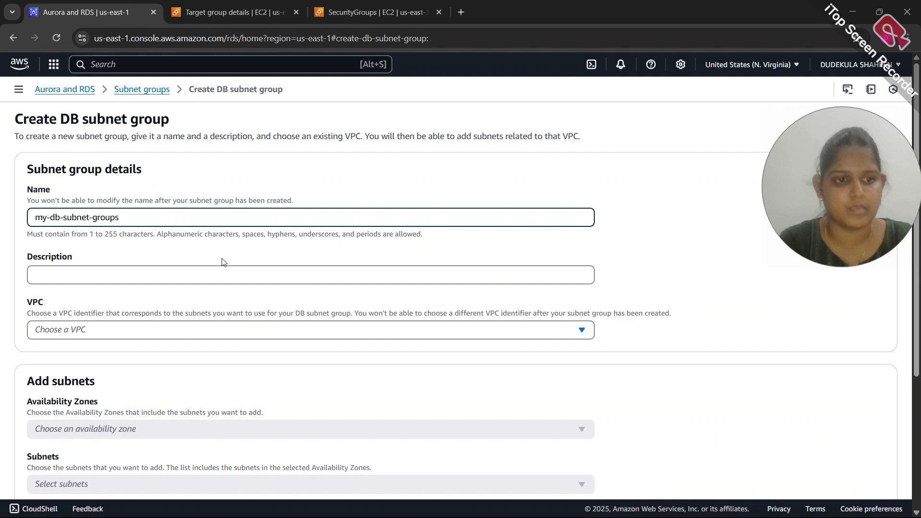
{"action": "triple_click", "coordinate": [150, 224]}
{"action": "key", "text": "ctrl+c"}
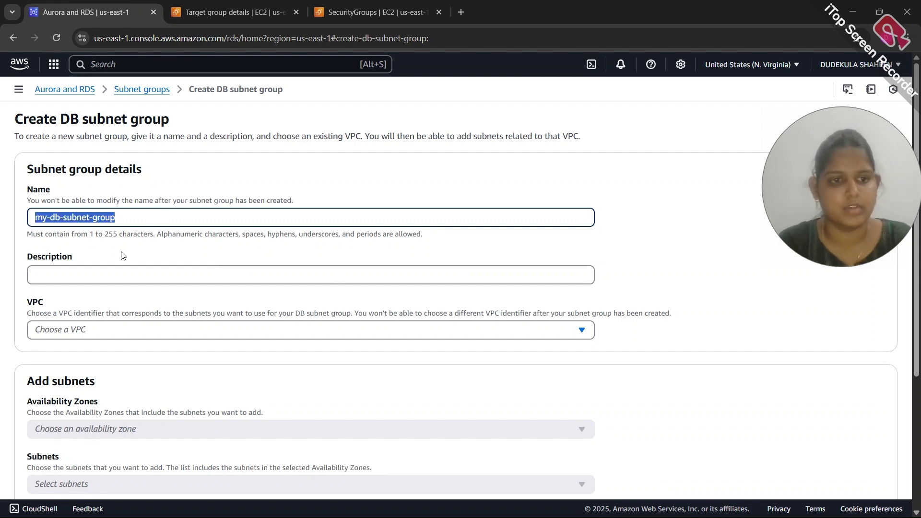
{"action": "left_click", "coordinate": [89, 276]}
{"action": "key", "text": "ctrl+v"}
Choose my-vpc with my public subnet 1 and 2 in us-east-1d/1e, then create the group
{"action": "scroll", "coordinate": [84, 273], "scroll_direction": "down", "scroll_amount": 2}
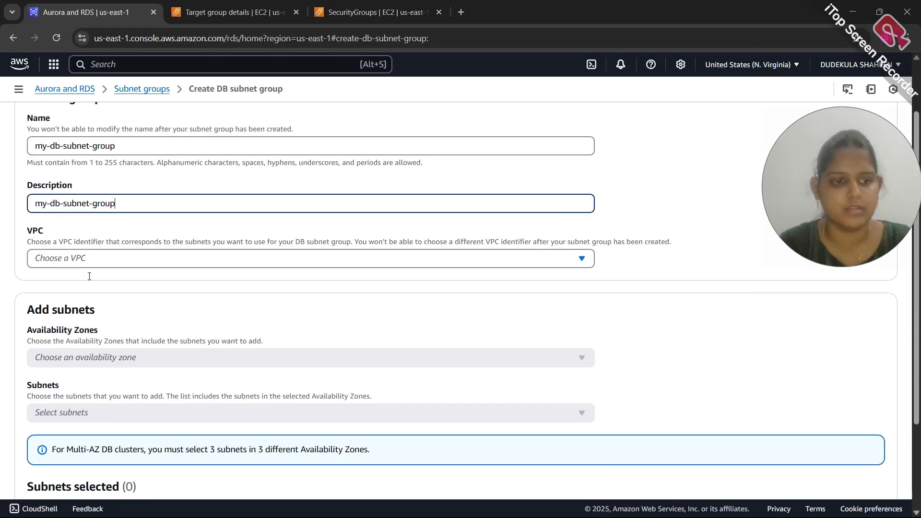
{"action": "left_click", "coordinate": [82, 263]}
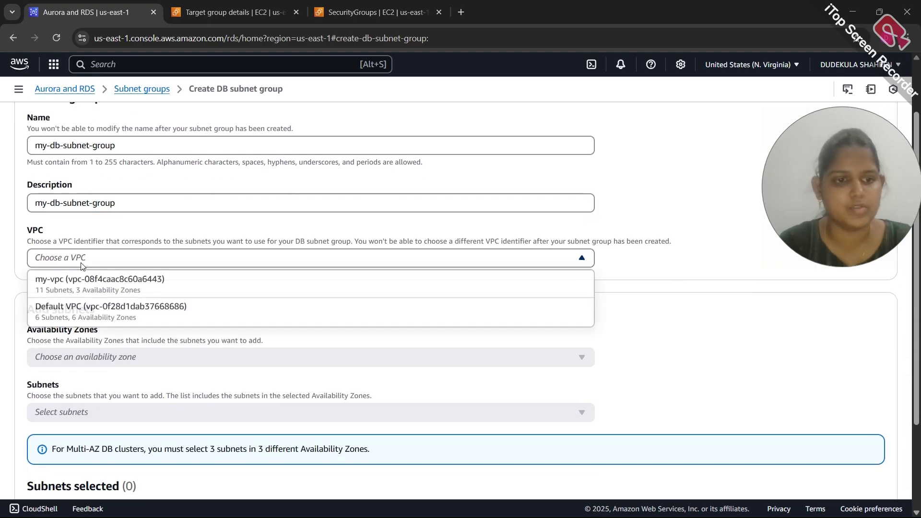
{"action": "left_click", "coordinate": [129, 296]}
{"action": "scroll", "coordinate": [129, 298], "scroll_direction": "down", "scroll_amount": 2}
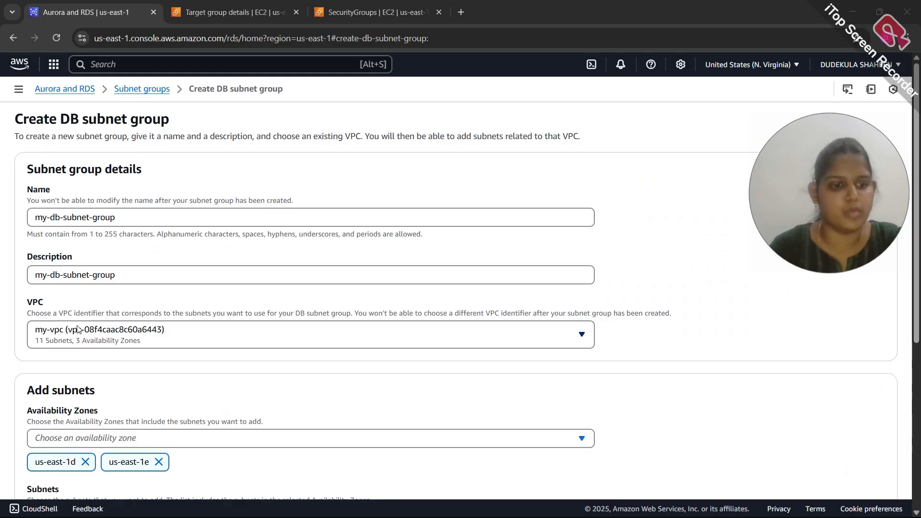
{"action": "scroll", "coordinate": [119, 384], "scroll_direction": "down", "scroll_amount": 3}
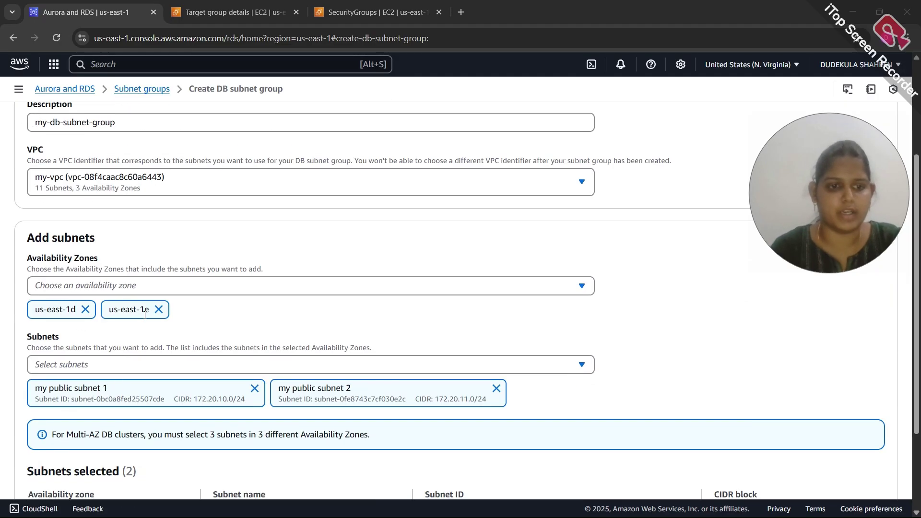
{"action": "scroll", "coordinate": [150, 328], "scroll_direction": "down", "scroll_amount": 2}
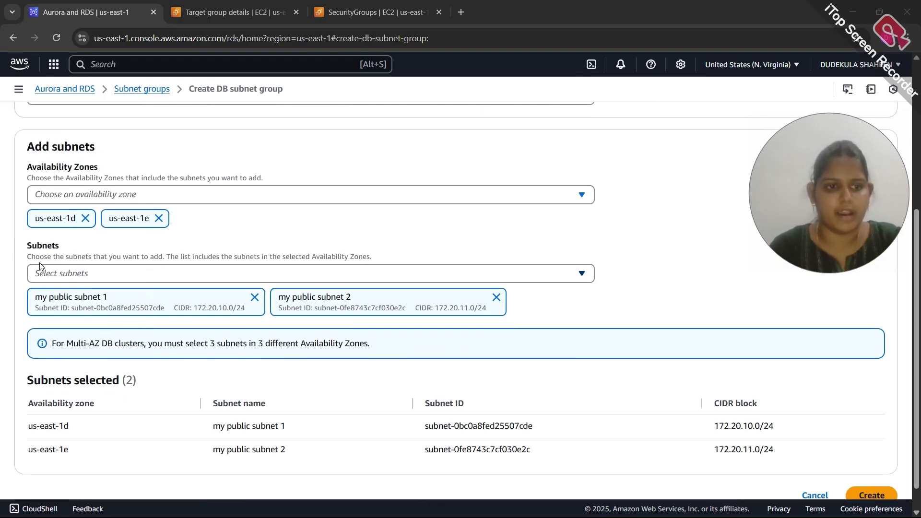
{"action": "scroll", "coordinate": [331, 310], "scroll_direction": "down", "scroll_amount": 1}
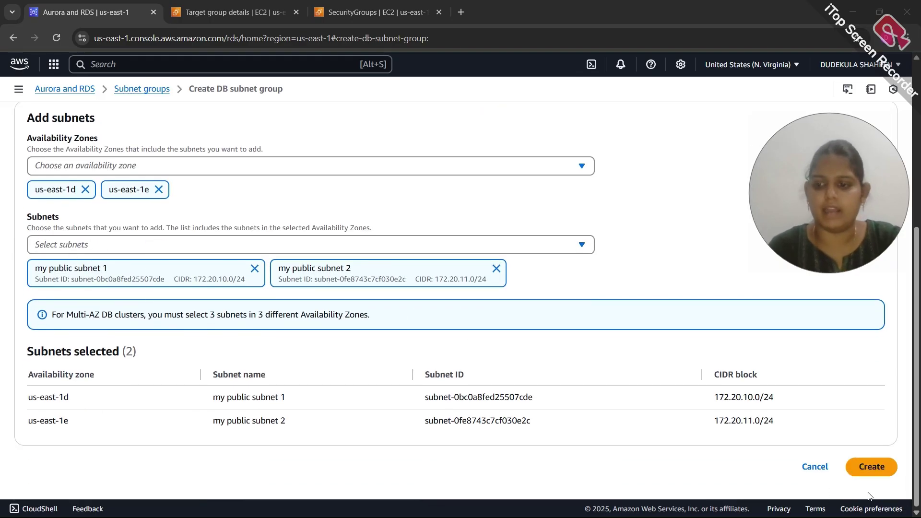
{"action": "left_click", "coordinate": [868, 474]}
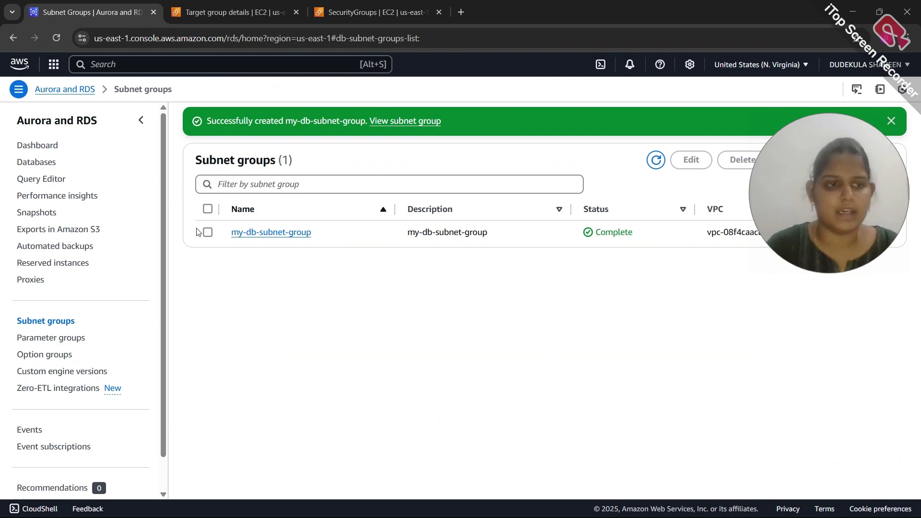
Begin creating a database from the Databases page, dismiss the banner, and choose the MySQL engine
{"action": "left_click", "coordinate": [30, 163]}
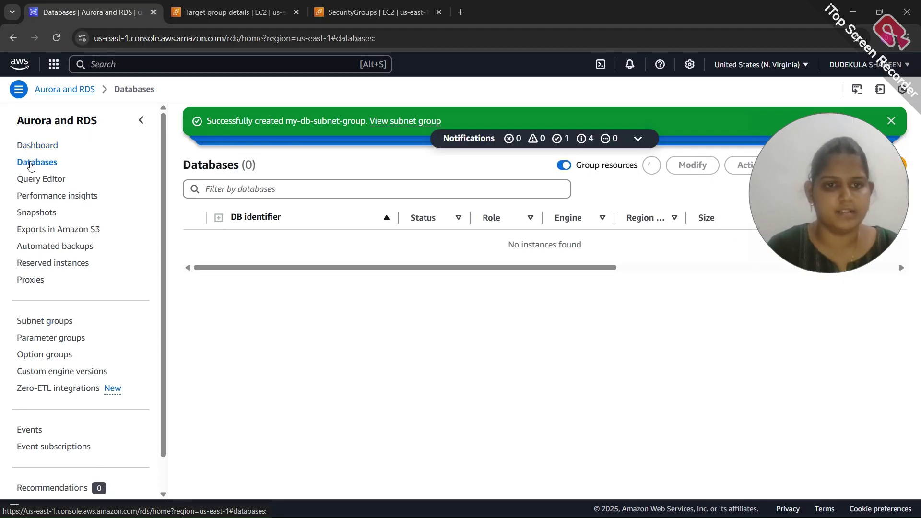
{"action": "left_click_drag", "start_coordinate": [819, 172], "coordinate": [826, 242]}
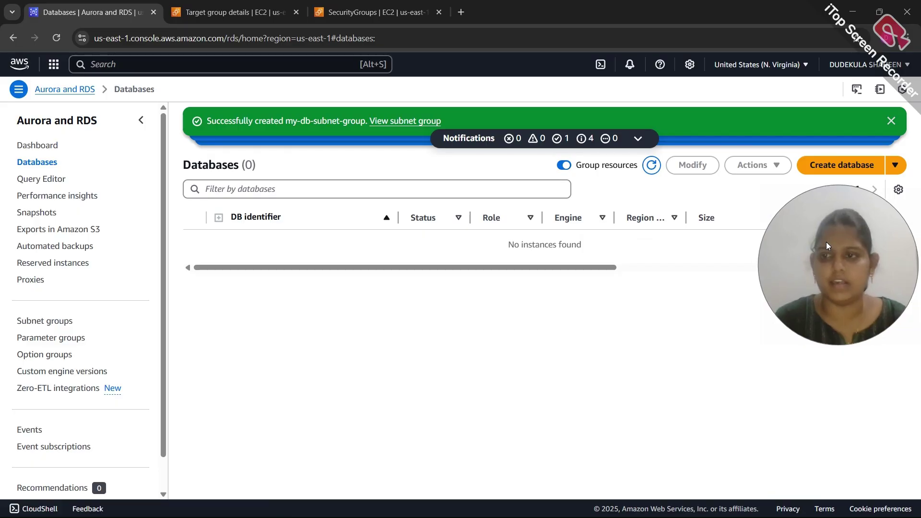
{"action": "left_click", "coordinate": [817, 169]}
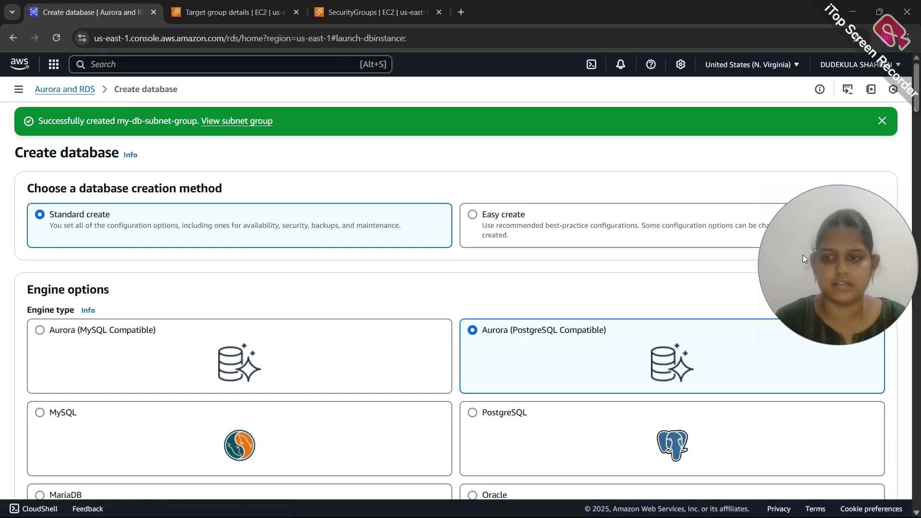
{"action": "left_click_drag", "start_coordinate": [804, 255], "coordinate": [808, 205]}
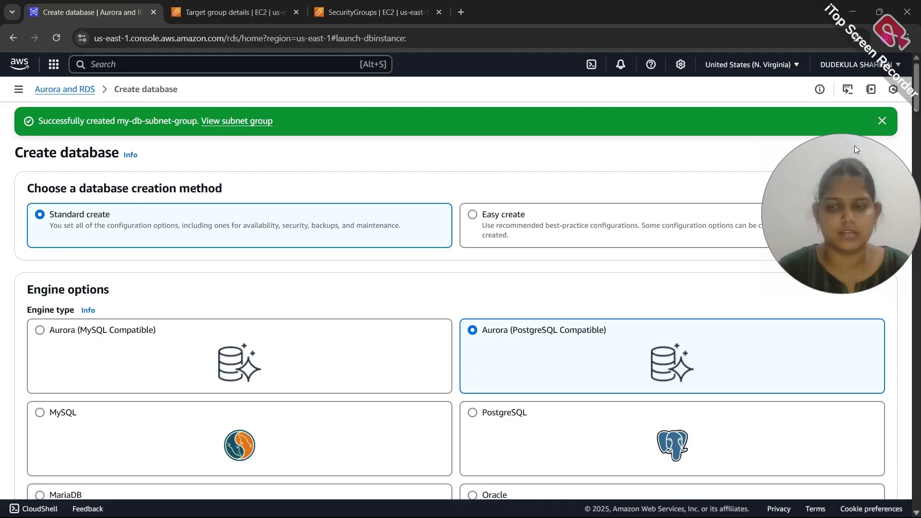
{"action": "left_click", "coordinate": [881, 120]}
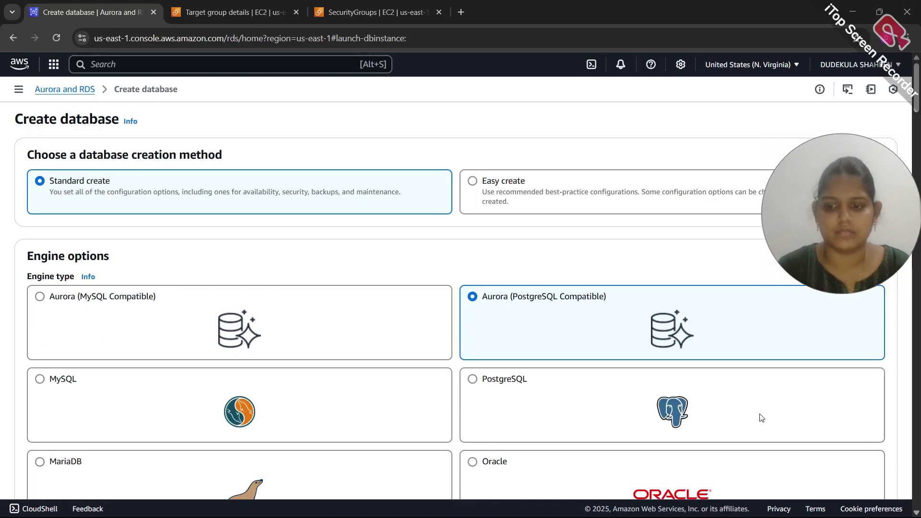
{"action": "left_click", "coordinate": [144, 403]}
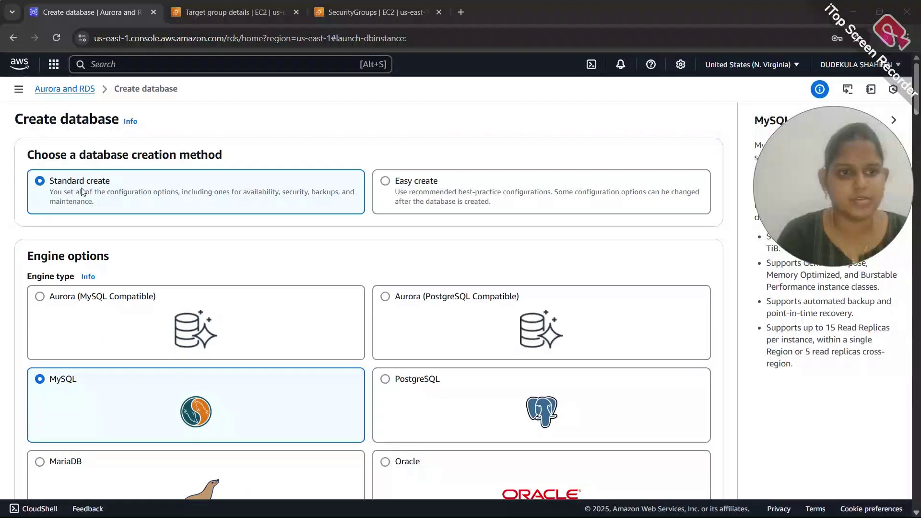
{"action": "scroll", "coordinate": [129, 197], "scroll_direction": "down", "scroll_amount": 2}
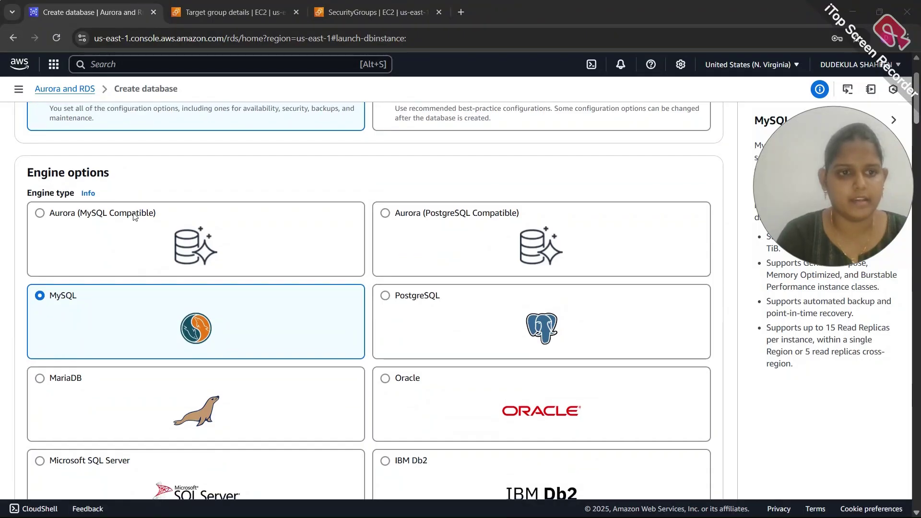
{"action": "scroll", "coordinate": [135, 215], "scroll_direction": "down", "scroll_amount": 10}
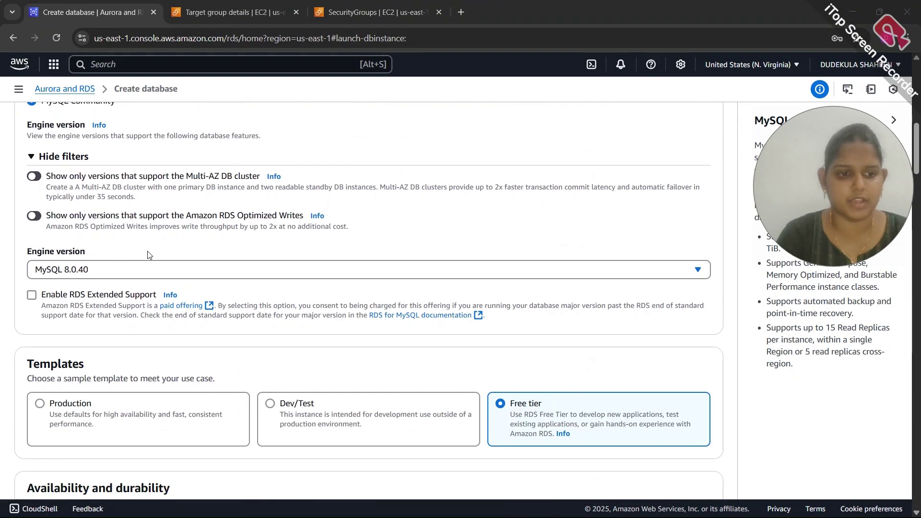
{"action": "scroll", "coordinate": [148, 255], "scroll_direction": "down", "scroll_amount": 1}
{"action": "scroll", "coordinate": [81, 249], "scroll_direction": "down", "scroll_amount": 4}
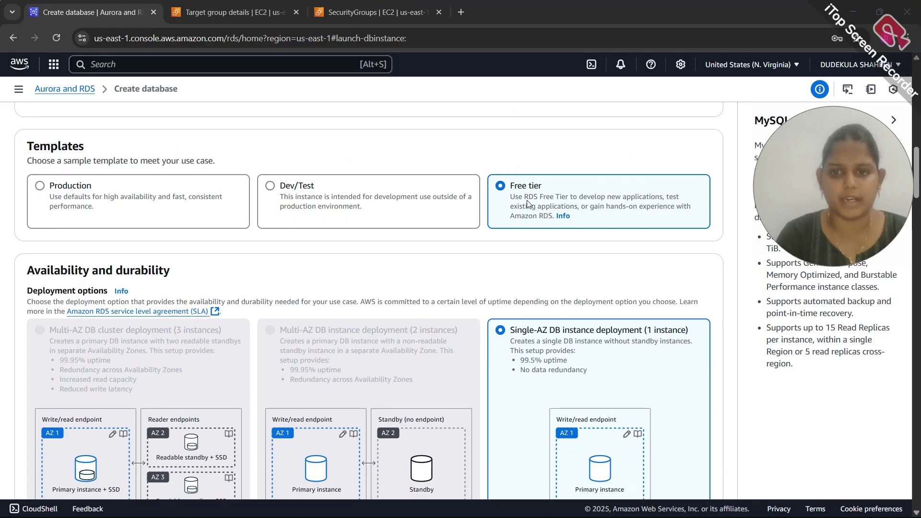
{"action": "scroll", "coordinate": [526, 203], "scroll_direction": "down", "scroll_amount": 7}
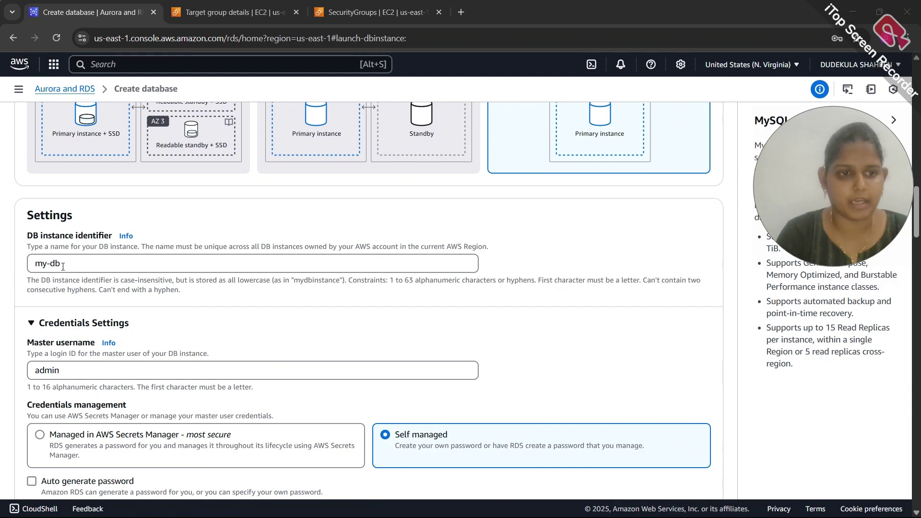
{"action": "scroll", "coordinate": [63, 267], "scroll_direction": "down", "scroll_amount": 2}
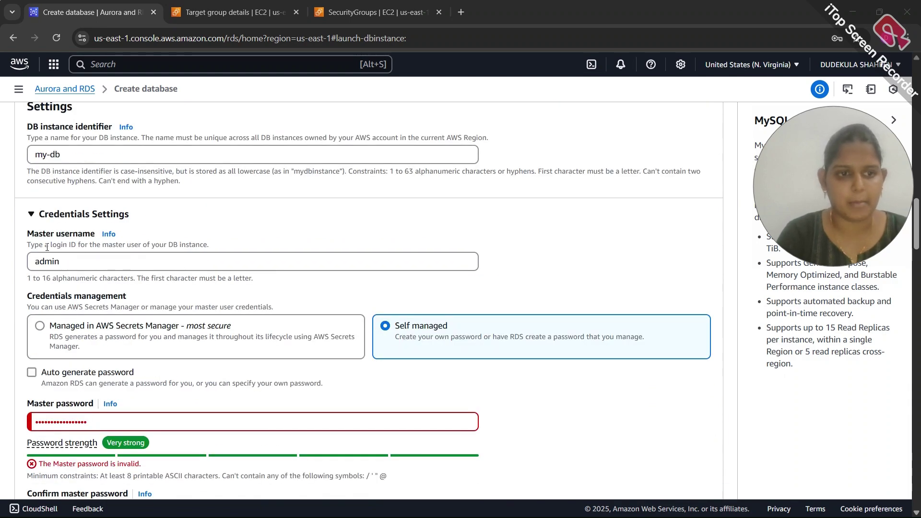
Review the instance, storage and connectivity settings, then submit my-db for creation
{"action": "scroll", "coordinate": [25, 273], "scroll_direction": "down", "scroll_amount": 4}
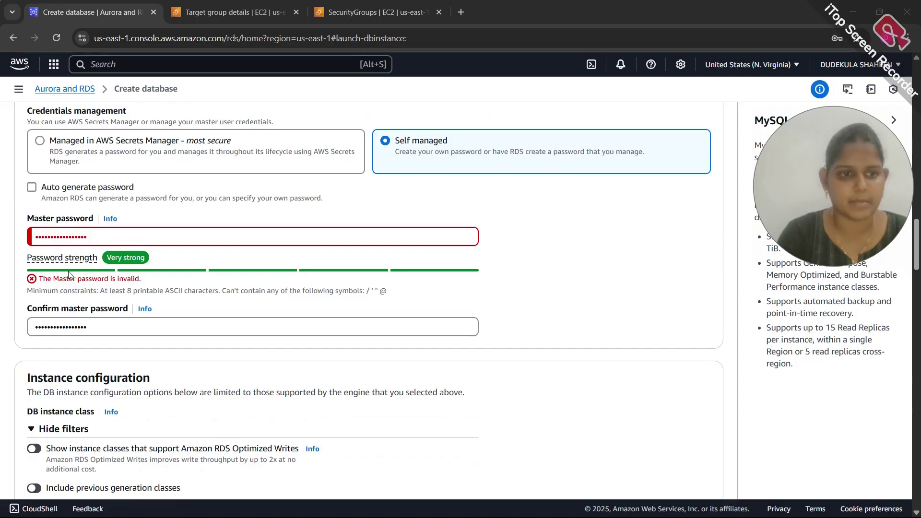
{"action": "scroll", "coordinate": [69, 275], "scroll_direction": "down", "scroll_amount": 7}
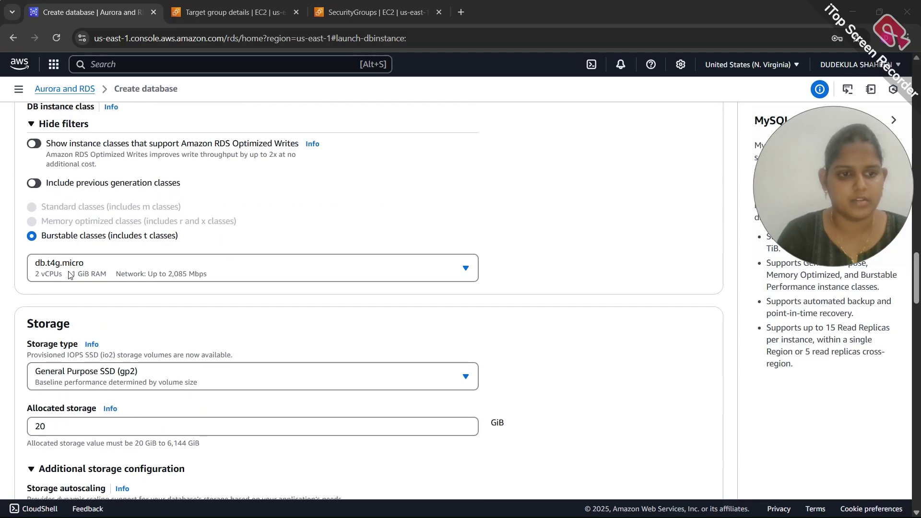
{"action": "scroll", "coordinate": [68, 274], "scroll_direction": "down", "scroll_amount": 7}
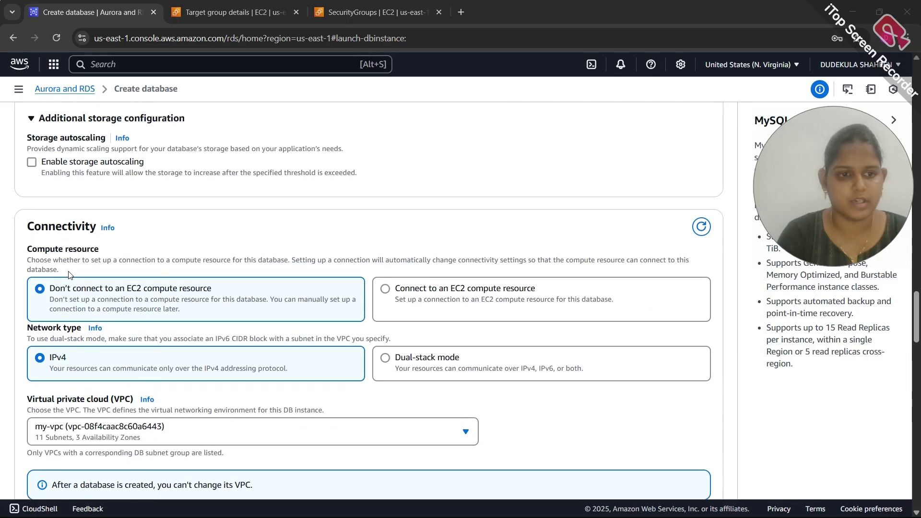
{"action": "scroll", "coordinate": [68, 275], "scroll_direction": "down", "scroll_amount": 3}
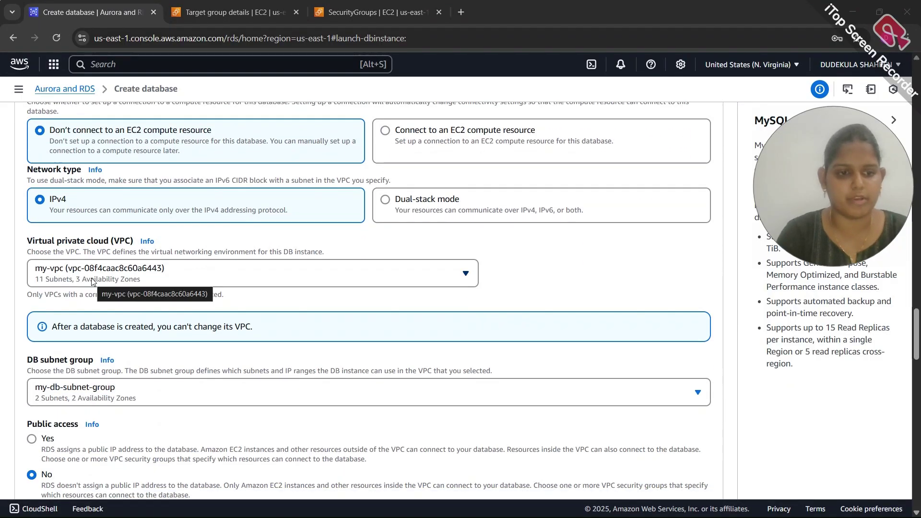
{"action": "scroll", "coordinate": [93, 281], "scroll_direction": "down", "scroll_amount": 7}
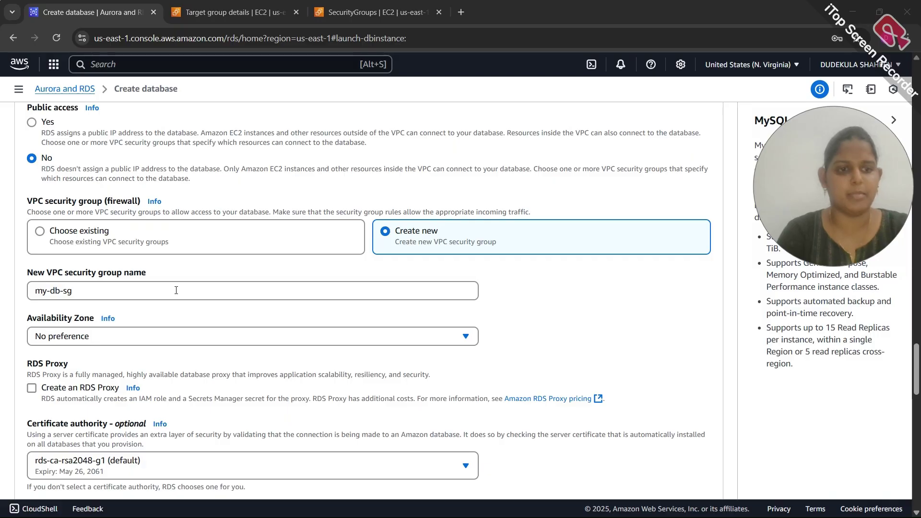
{"action": "scroll", "coordinate": [115, 326], "scroll_direction": "down", "scroll_amount": 5}
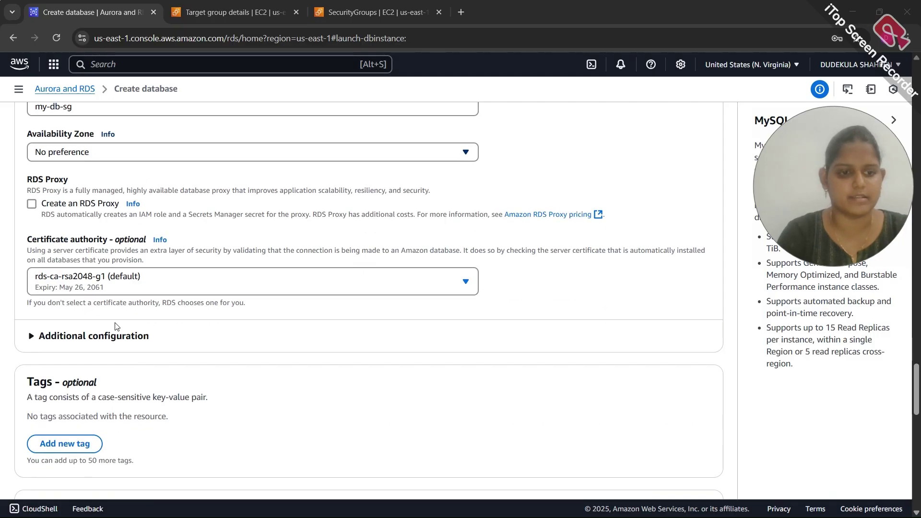
{"action": "scroll", "coordinate": [115, 326], "scroll_direction": "down", "scroll_amount": 7}
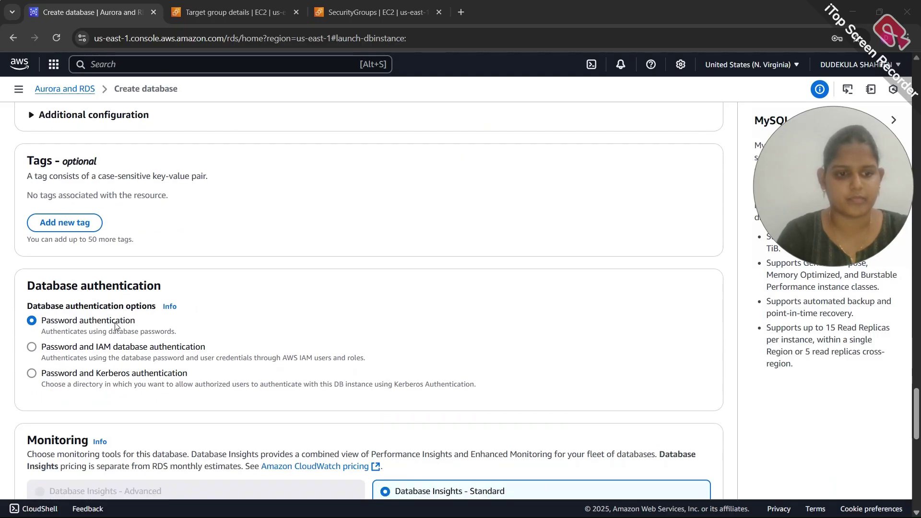
{"action": "scroll", "coordinate": [114, 322], "scroll_direction": "down", "scroll_amount": 8}
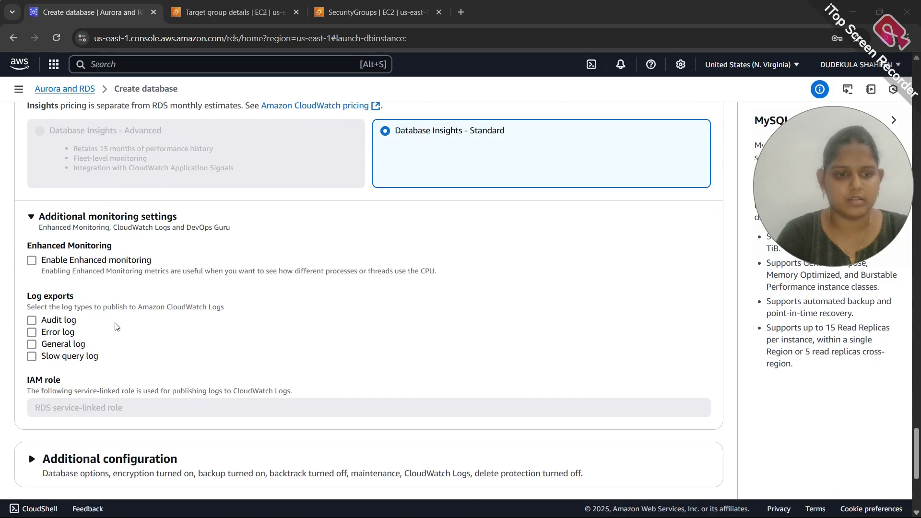
{"action": "scroll", "coordinate": [115, 326], "scroll_direction": "down", "scroll_amount": 1}
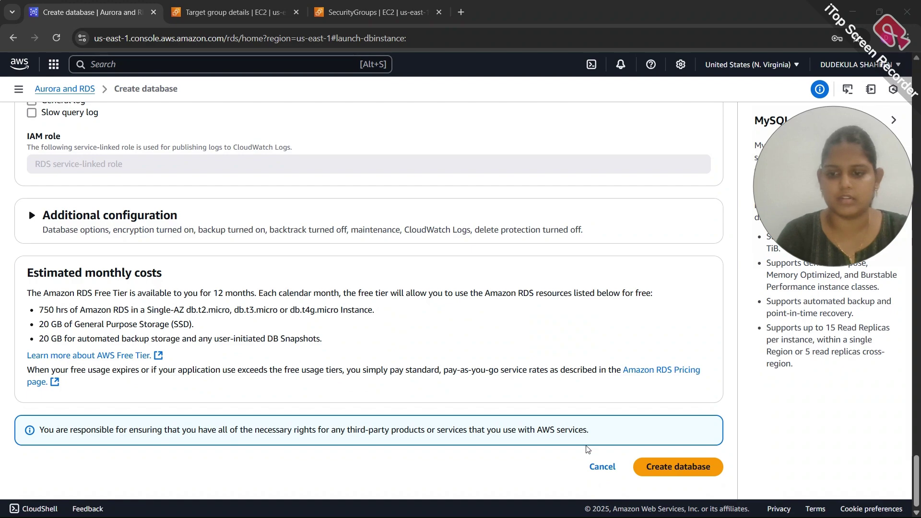
{"action": "left_click", "coordinate": [653, 471]}
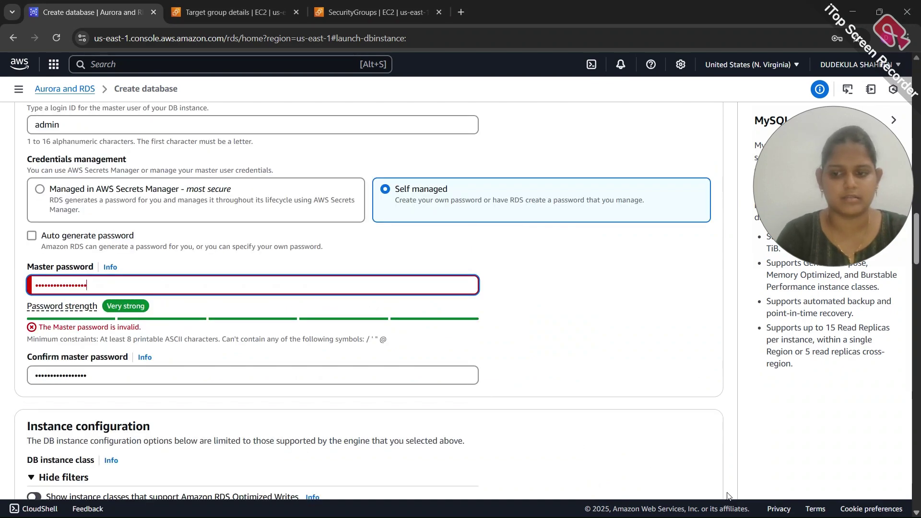
Submit the my-db database creation, dismiss the suggested add-ons, and save the credentials in Chrome
{"action": "key", "text": "Return"}
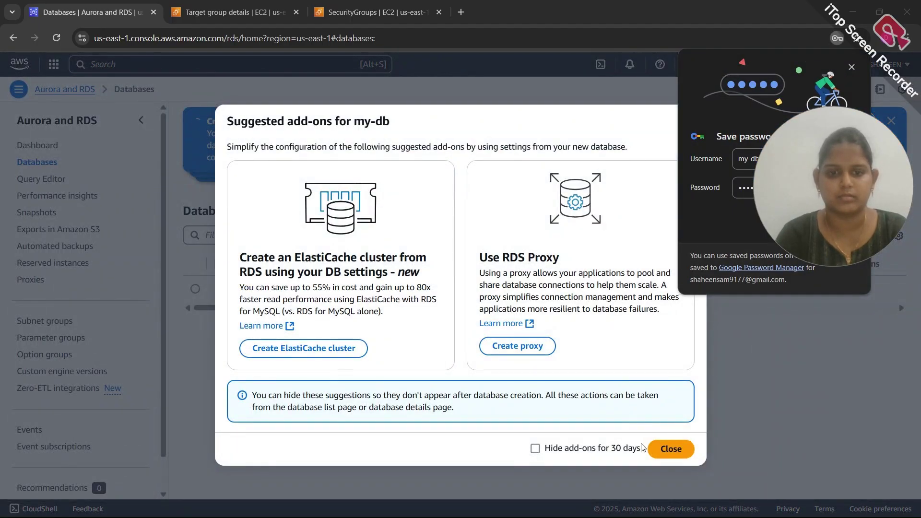
{"action": "left_click", "coordinate": [671, 449]}
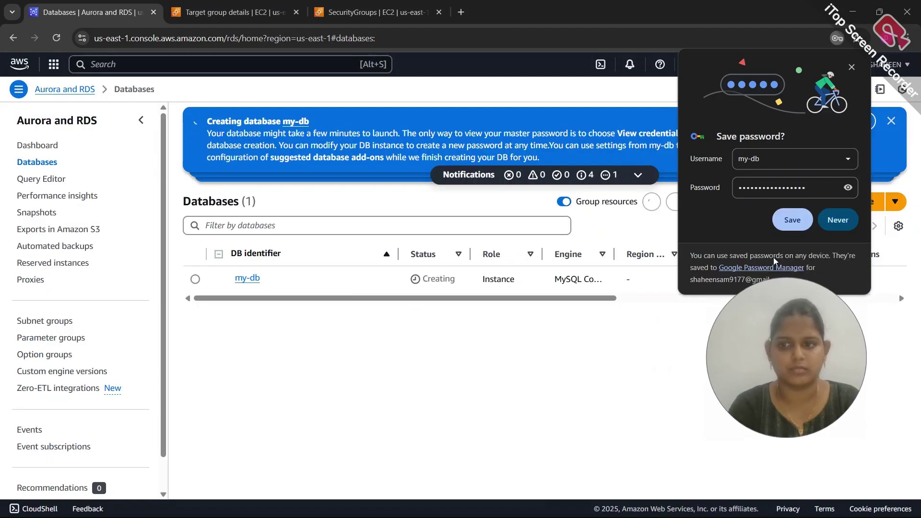
{"action": "left_click", "coordinate": [792, 221]}
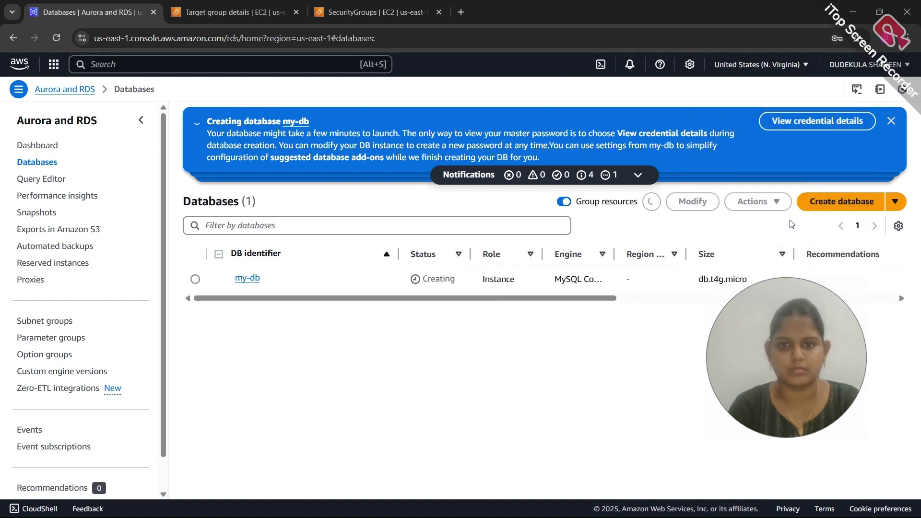
Open the my-db database's details page from the Databases table
{"action": "left_click_drag", "start_coordinate": [773, 384], "coordinate": [820, 240]}
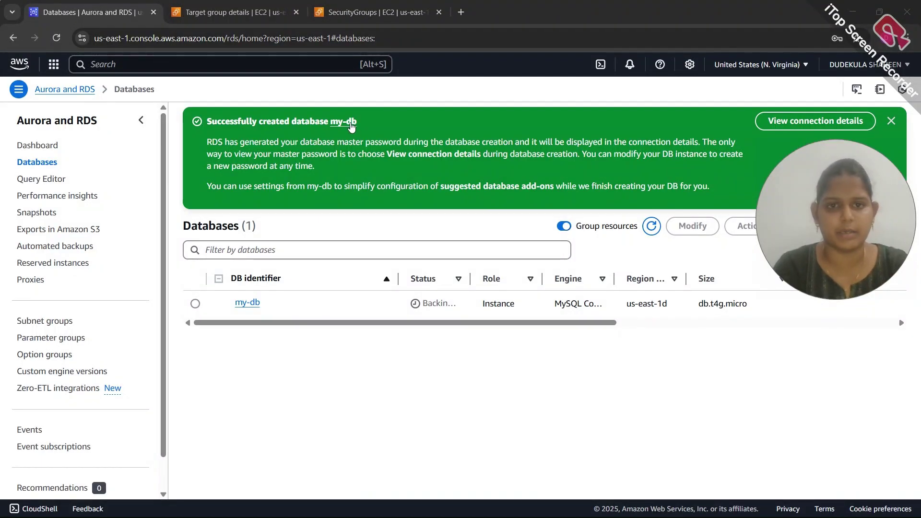
{"action": "left_click", "coordinate": [248, 302]}
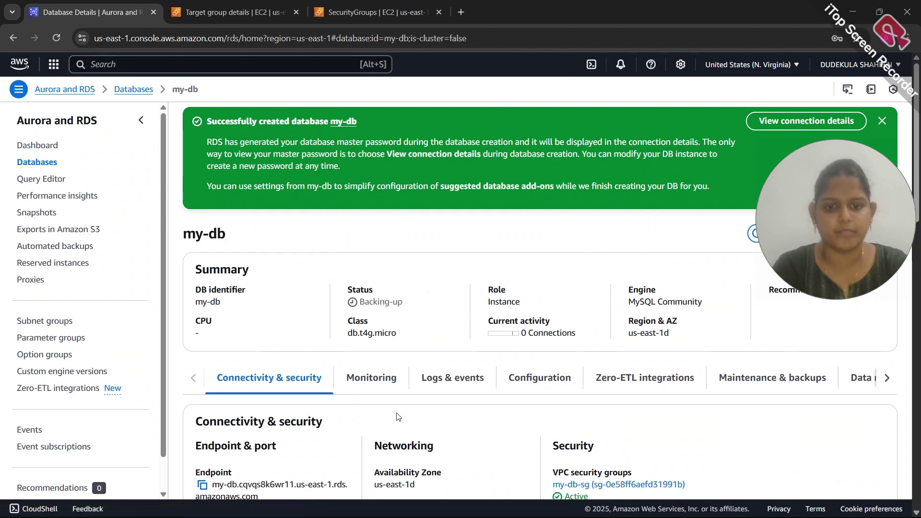
{"action": "scroll", "coordinate": [397, 416], "scroll_direction": "down", "scroll_amount": 2}
{"action": "scroll", "coordinate": [397, 417], "scroll_direction": "down", "scroll_amount": 2}
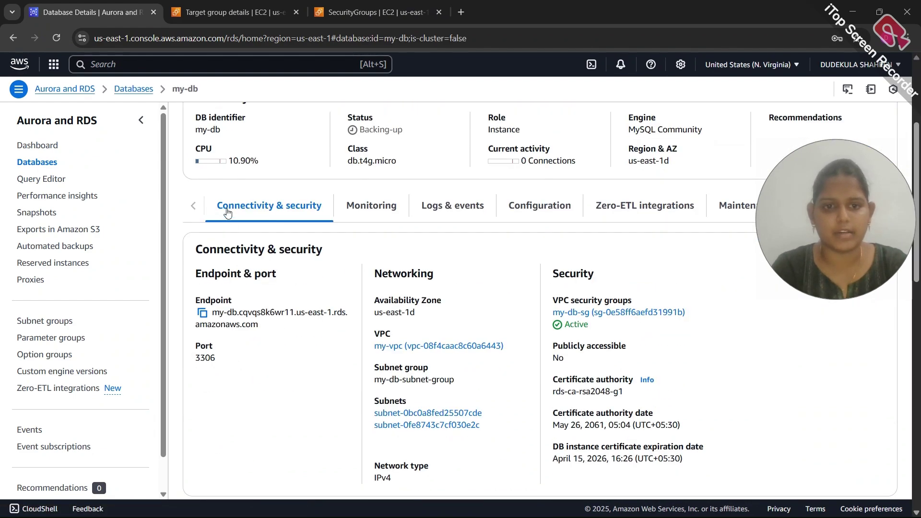
{"action": "scroll", "coordinate": [308, 282], "scroll_direction": "down", "scroll_amount": 2}
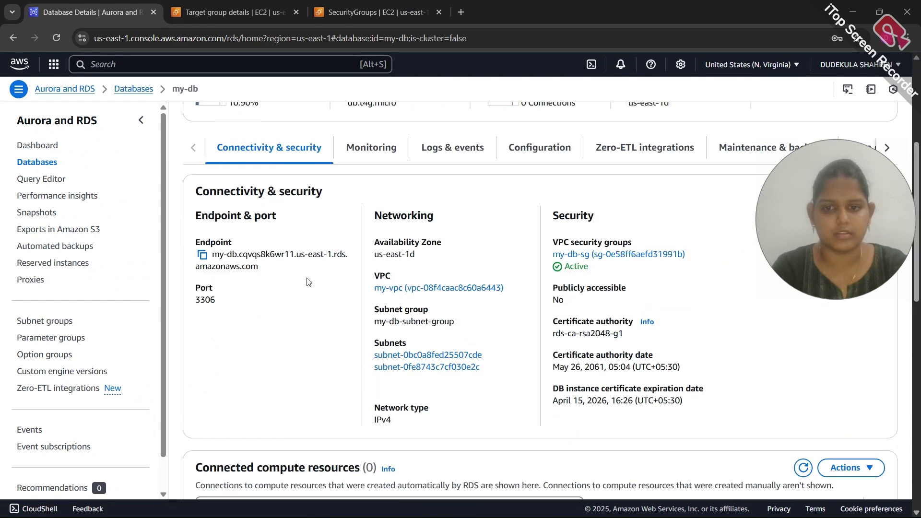
{"action": "scroll", "coordinate": [498, 261], "scroll_direction": "down", "scroll_amount": 1}
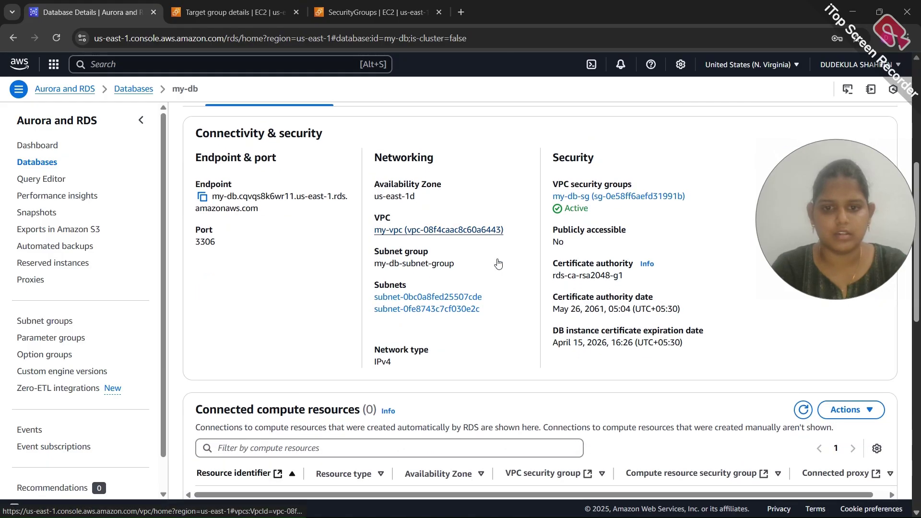
{"action": "scroll", "coordinate": [465, 267], "scroll_direction": "up", "scroll_amount": 1}
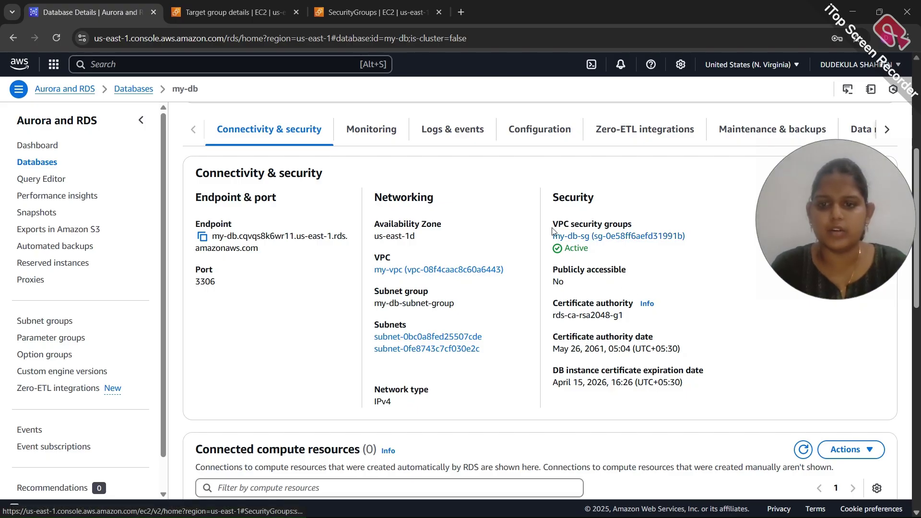
Open the my-db-sg security group and select its row to view its rules
{"action": "left_click", "coordinate": [616, 235]}
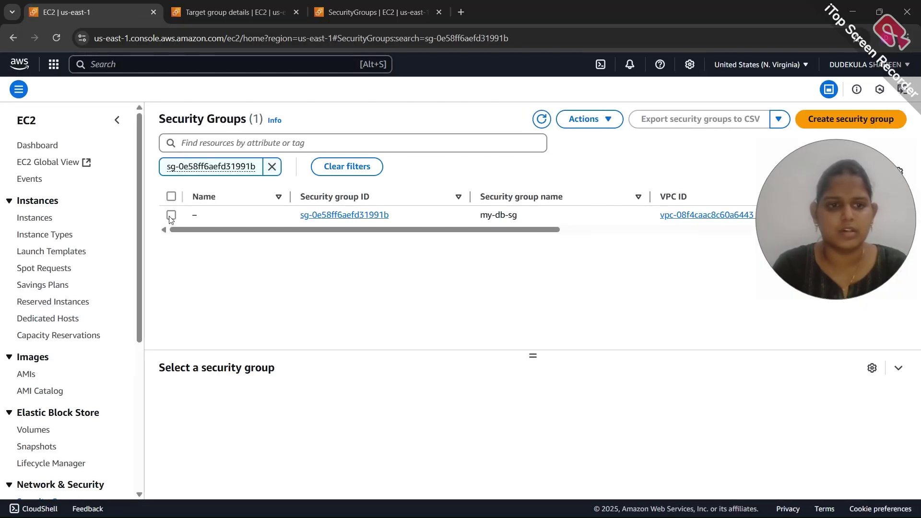
{"action": "left_click", "coordinate": [171, 215]}
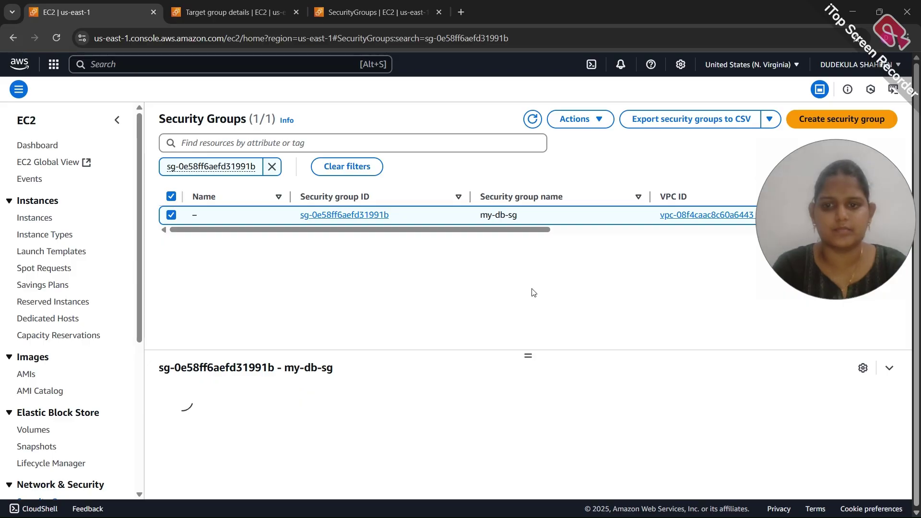
{"action": "scroll", "coordinate": [495, 366], "scroll_direction": "down", "scroll_amount": 2}
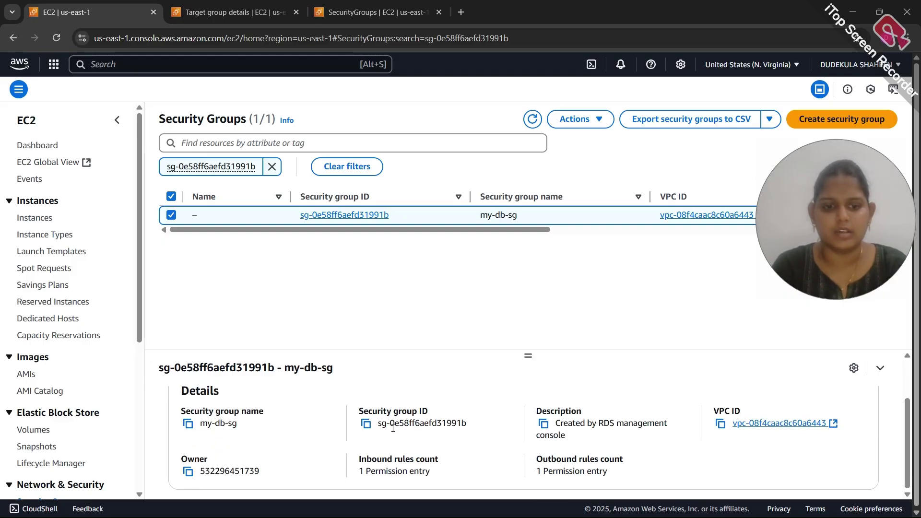
{"action": "scroll", "coordinate": [392, 428], "scroll_direction": "up", "scroll_amount": 2}
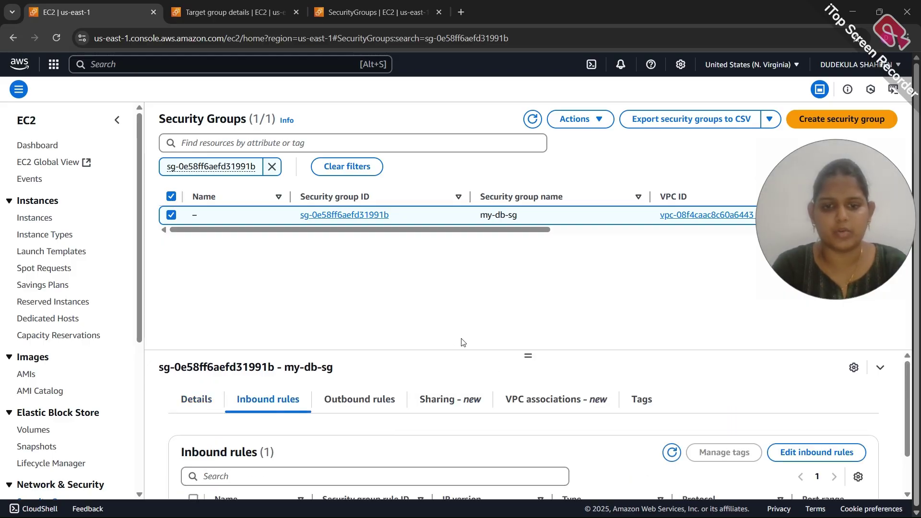
Add an inbound rule to my-db-sg allowing TCP port 3306 from my-php-app-server, and save
{"action": "left_click", "coordinate": [794, 453]}
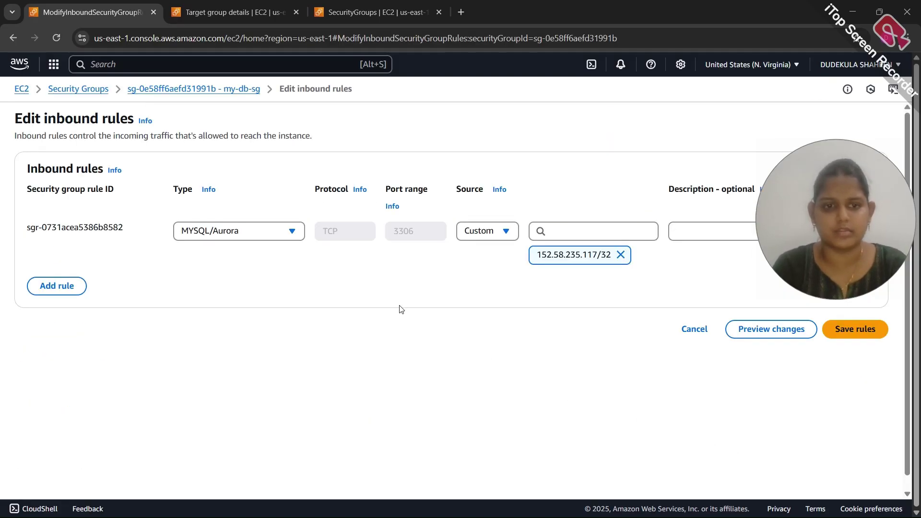
{"action": "left_click", "coordinate": [74, 284]}
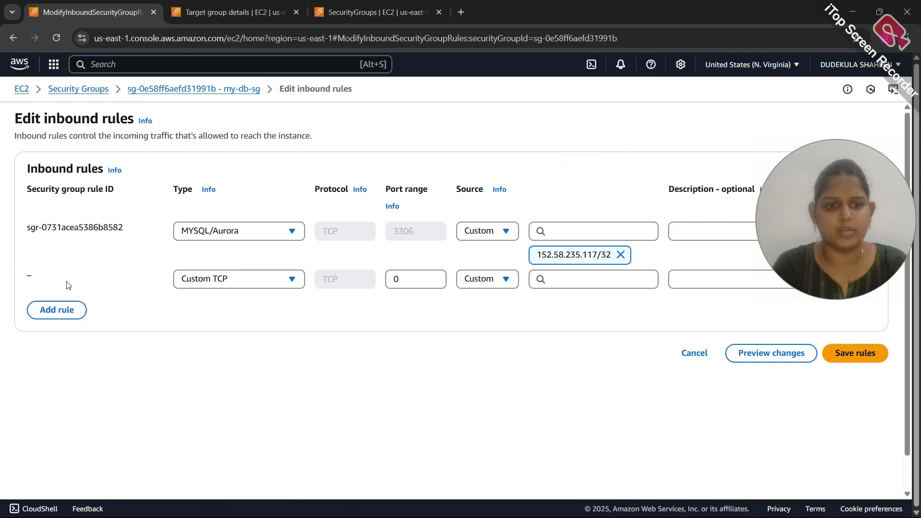
{"action": "left_click", "coordinate": [412, 280]}
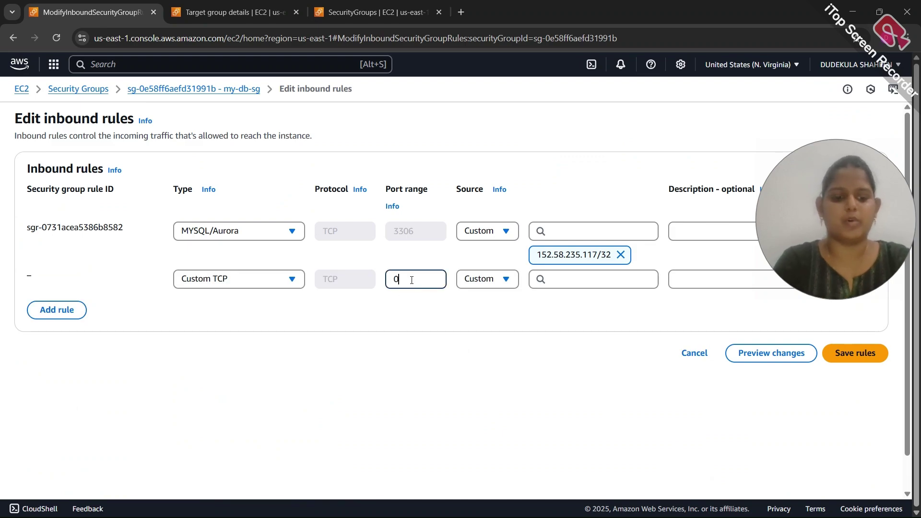
{"action": "type", "text": "3306"}
{"action": "left_click", "coordinate": [546, 279]}
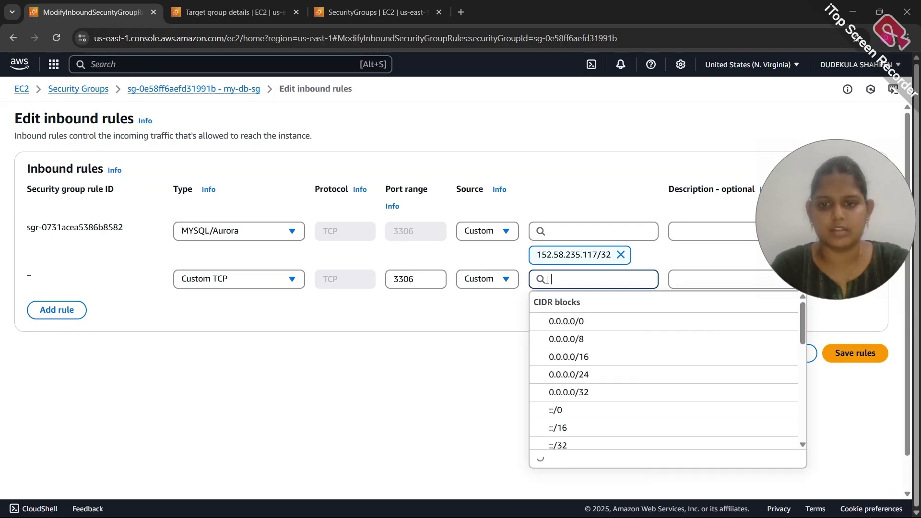
{"action": "scroll", "coordinate": [562, 359], "scroll_direction": "down", "scroll_amount": 10}
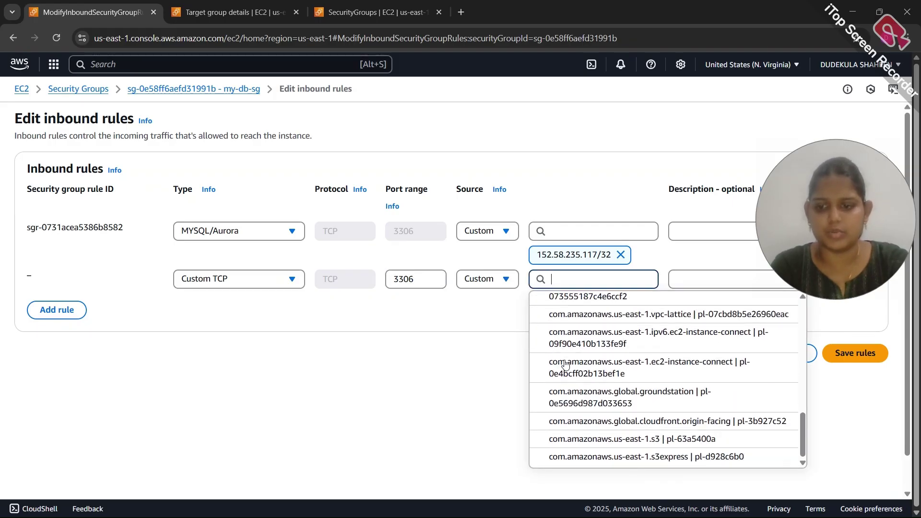
{"action": "scroll", "coordinate": [618, 346], "scroll_direction": "up", "scroll_amount": 5}
{"action": "scroll", "coordinate": [619, 346], "scroll_direction": "up", "scroll_amount": 1}
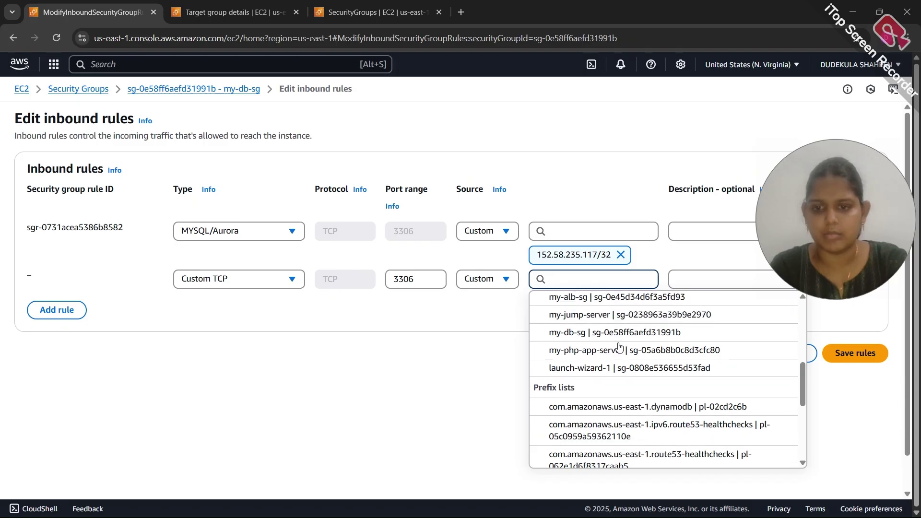
{"action": "left_click", "coordinate": [597, 358]}
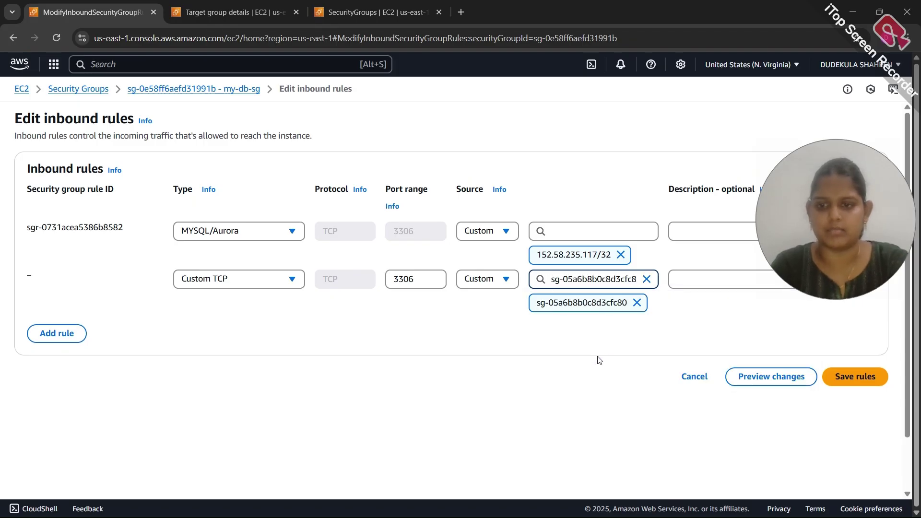
{"action": "left_click", "coordinate": [842, 377]}
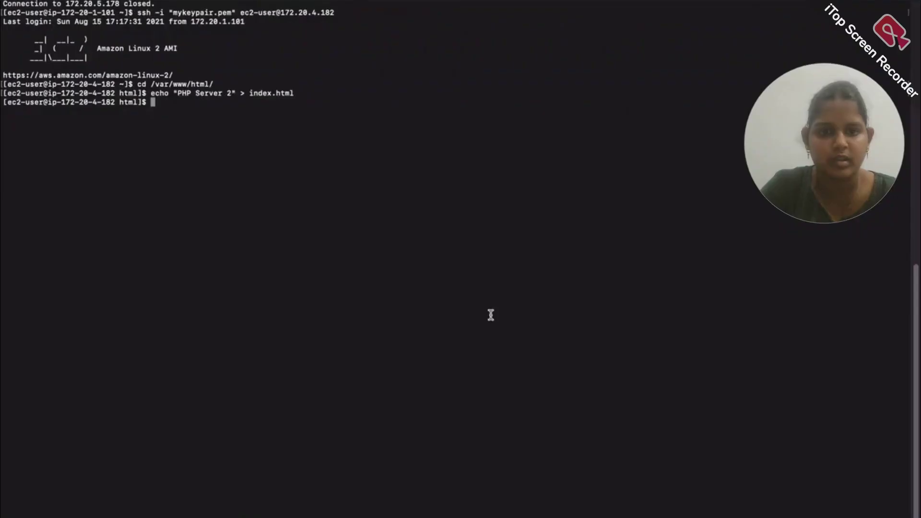
List the web root, change into the phpMyAdmin folder and list its files
{"action": "type", "text": "ls"}
{"action": "key", "text": "Return"}
{"action": "type", "text": "cd phpM"}
{"action": "key", "text": "Tab"}
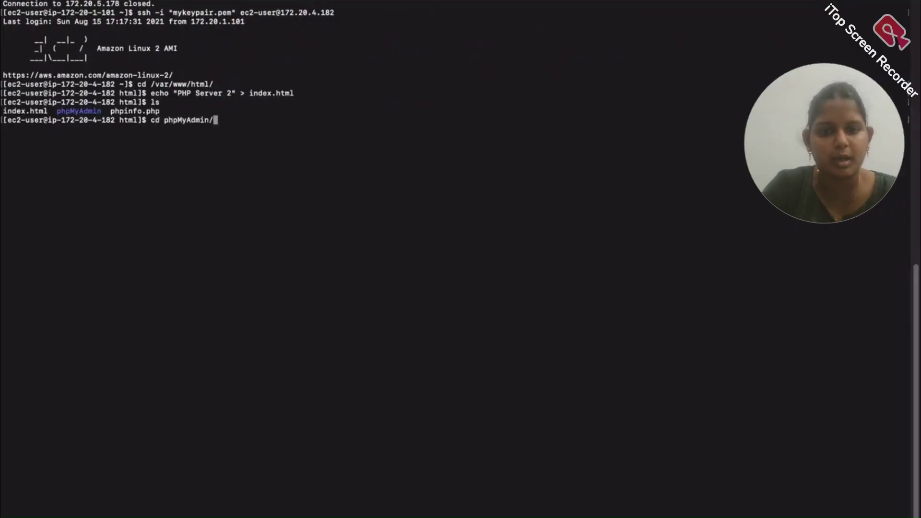
{"action": "key", "text": "Return"}
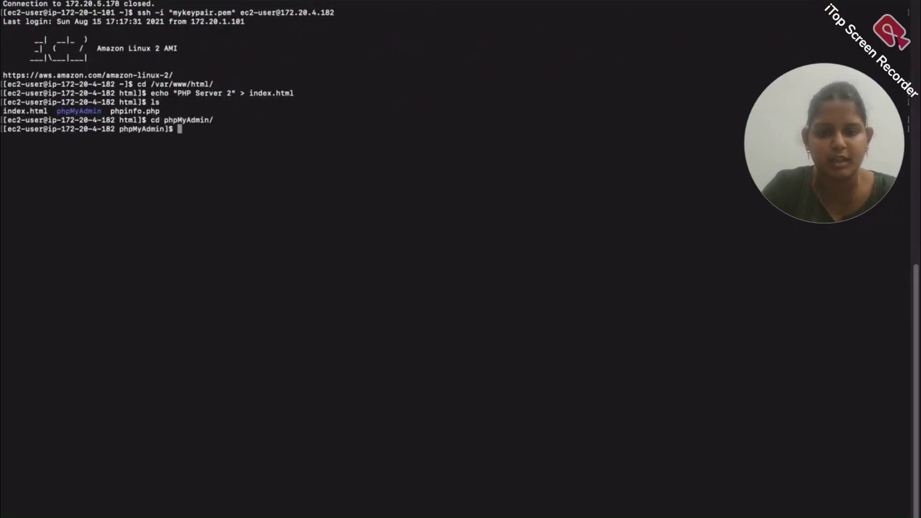
{"action": "type", "text": "ls"}
{"action": "key", "text": "Return"}
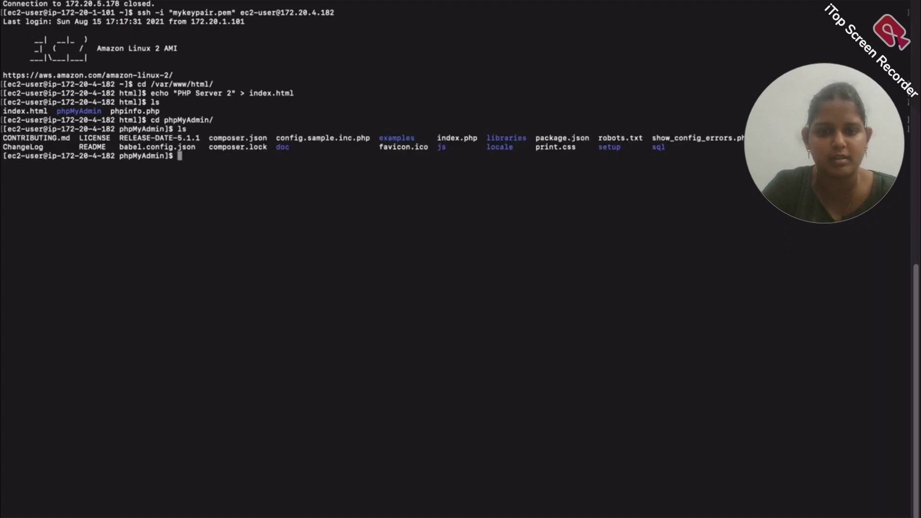
Rename config.sample.inc.php to config.inc.php with mv
{"action": "type", "text": "mv "}
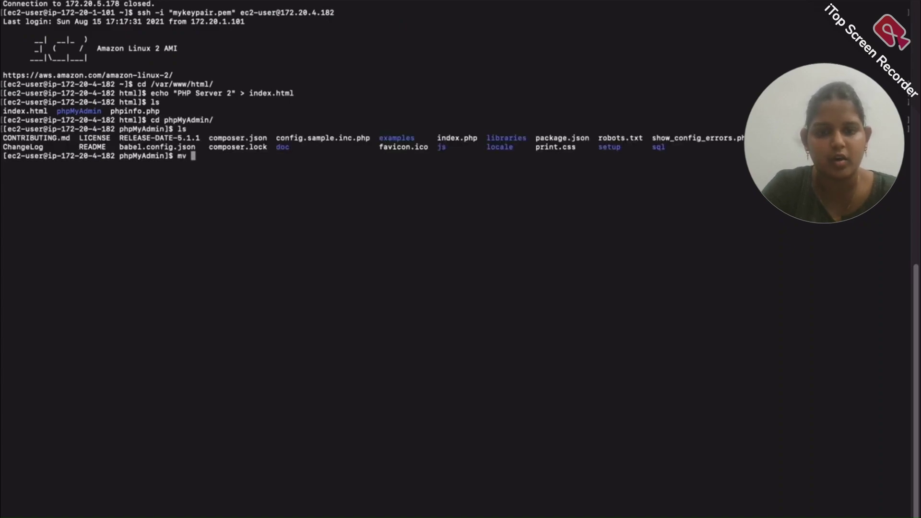
{"action": "type", "text": "config.sample.inc.php "}
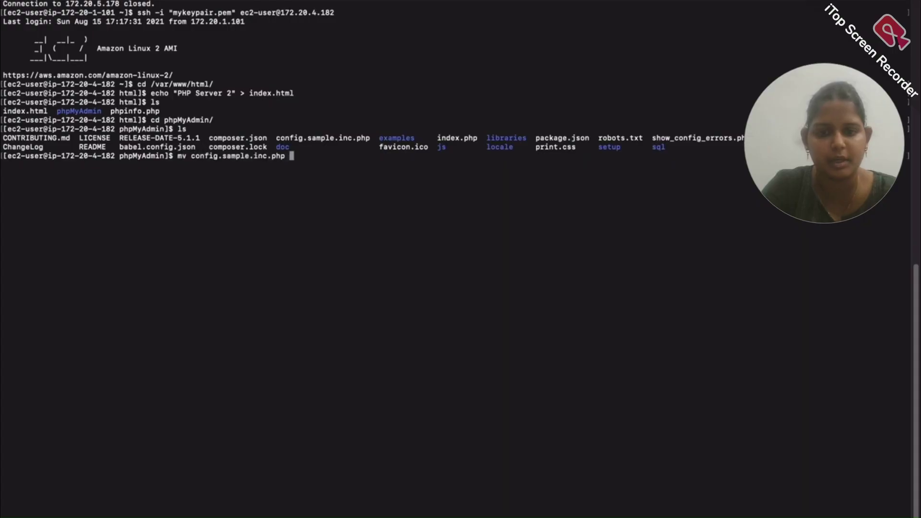
{"action": "type", "text": "config.sample.inc.php"}
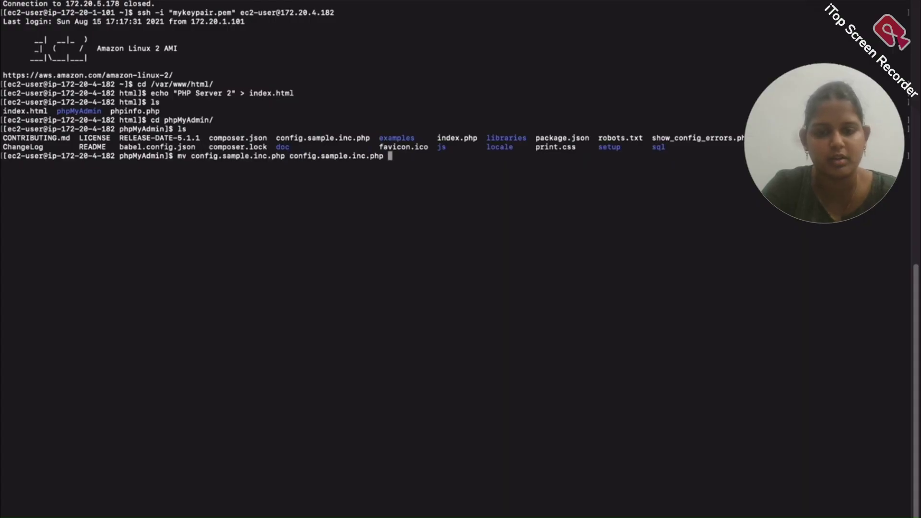
{"action": "key", "text": "Left"}
{"action": "key", "text": "Left"}
{"action": "key", "text": "Left"}
{"action": "key", "text": "Left"}
{"action": "key", "text": "Left"}
{"action": "key", "text": "Left"}
{"action": "key", "text": "Left"}
{"action": "key", "text": "Left"}
{"action": "key", "text": "Left"}
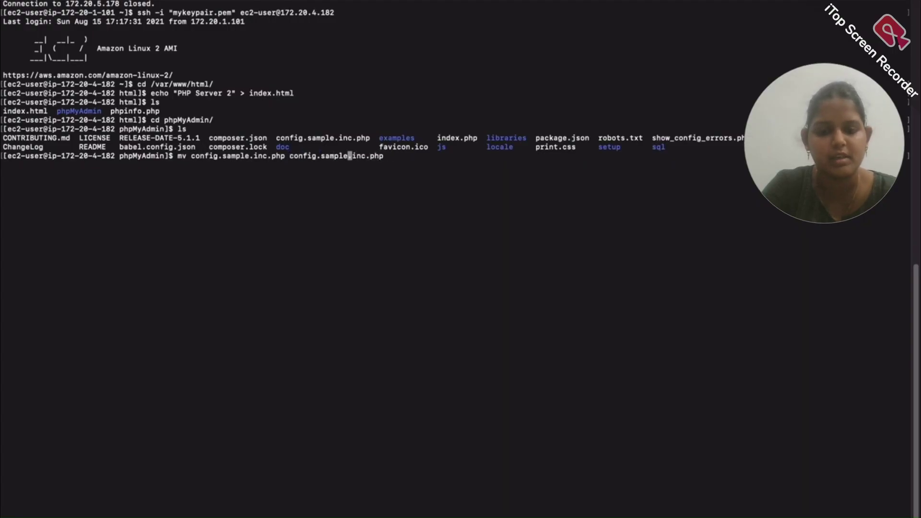
{"action": "key", "text": "BackSpace"}
{"action": "key", "text": "BackSpace"}
{"action": "key", "text": "BackSpace"}
{"action": "key", "text": "BackSpace"}
{"action": "key", "text": "BackSpace"}
{"action": "key", "text": "BackSpace"}
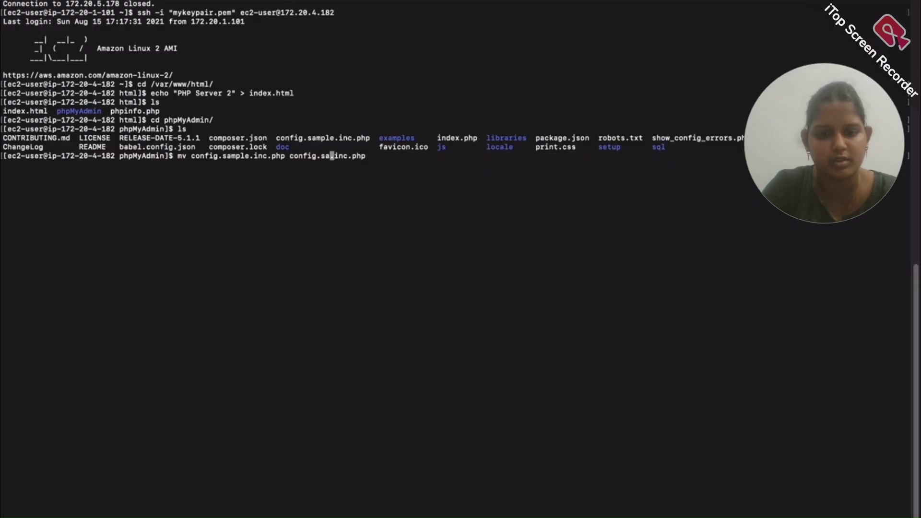
{"action": "key", "text": "BackSpace"}
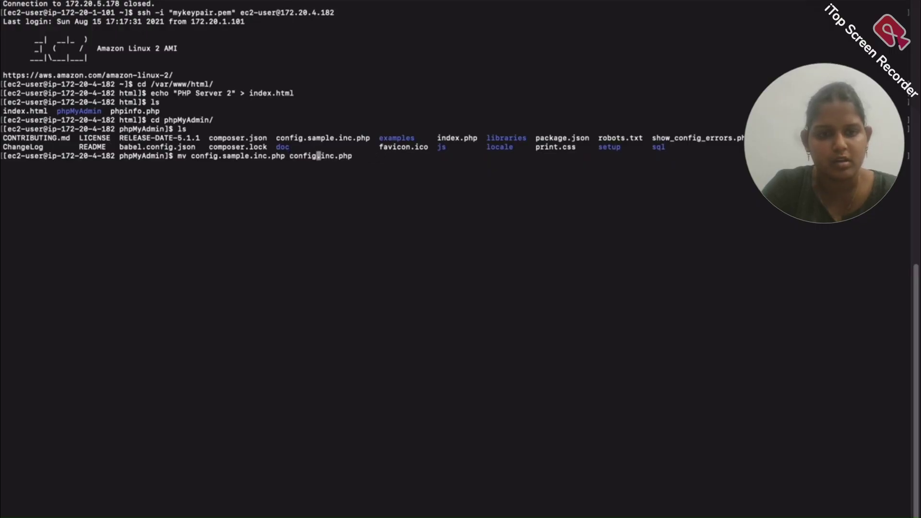
{"action": "key", "text": "Return"}
Open config.inc.php in vi and move to the server host line
{"action": "type", "text": "vi con"}
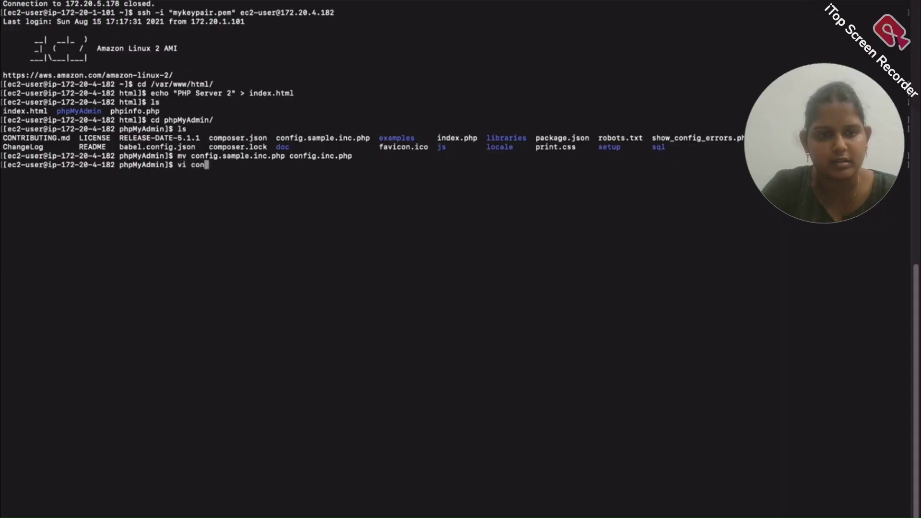
{"action": "key", "text": "Tab"}
{"action": "key", "text": "Return"}
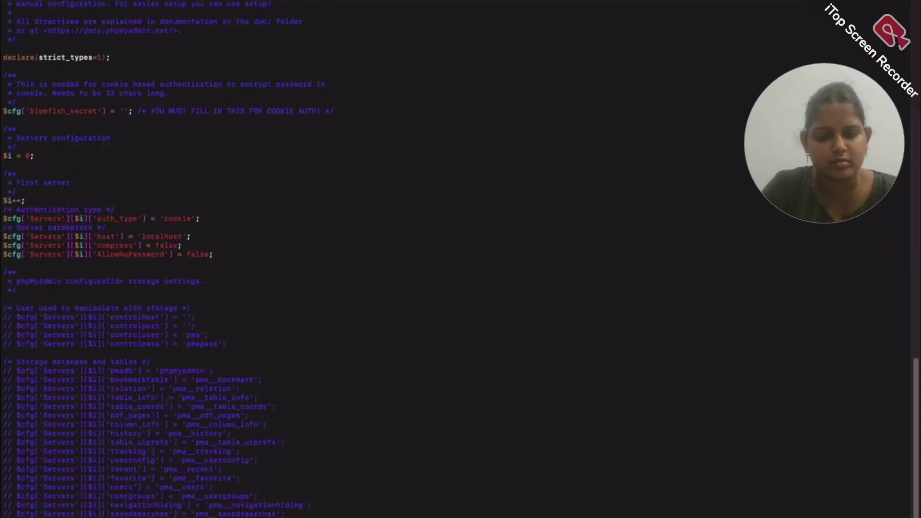
{"action": "key", "text": "Down"}
{"action": "key", "text": "Down"}
{"action": "key", "text": "Down"}
{"action": "key", "text": "Down"}
{"action": "key", "text": "Down"}
{"action": "key", "text": "Down"}
{"action": "key", "text": "Down"}
{"action": "key", "text": "Down"}
{"action": "key", "text": "Down"}
{"action": "key", "text": "Down"}
{"action": "key", "text": "Down"}
{"action": "key", "text": "Down"}
{"action": "key", "text": "Down"}
{"action": "key", "text": "Down"}
{"action": "key", "text": "Down"}
{"action": "key", "text": "Down"}
{"action": "key", "text": "Down"}
{"action": "key", "text": "Down"}
{"action": "key", "text": "Down"}
{"action": "key", "text": "Down"}
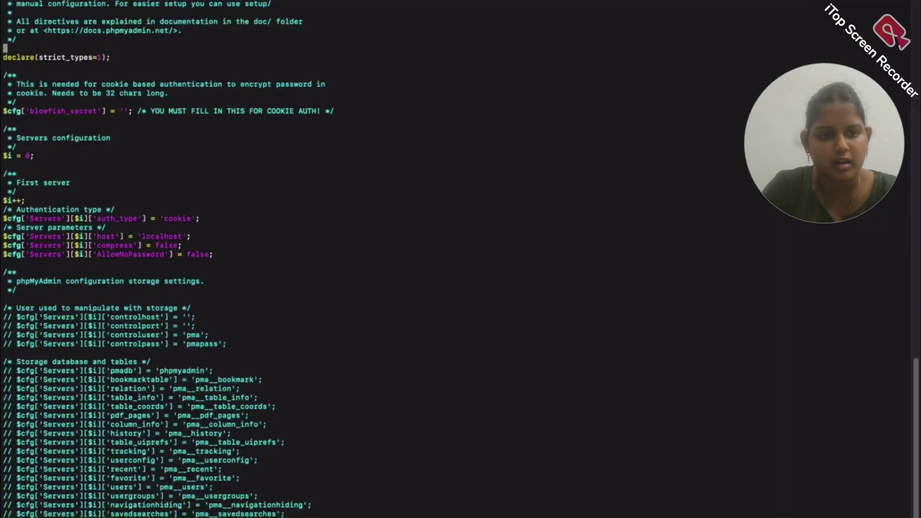
{"action": "key", "text": "Down"}
{"action": "key", "text": "Down"}
{"action": "key", "text": "Down"}
{"action": "key", "text": "Down"}
{"action": "key", "text": "Down"}
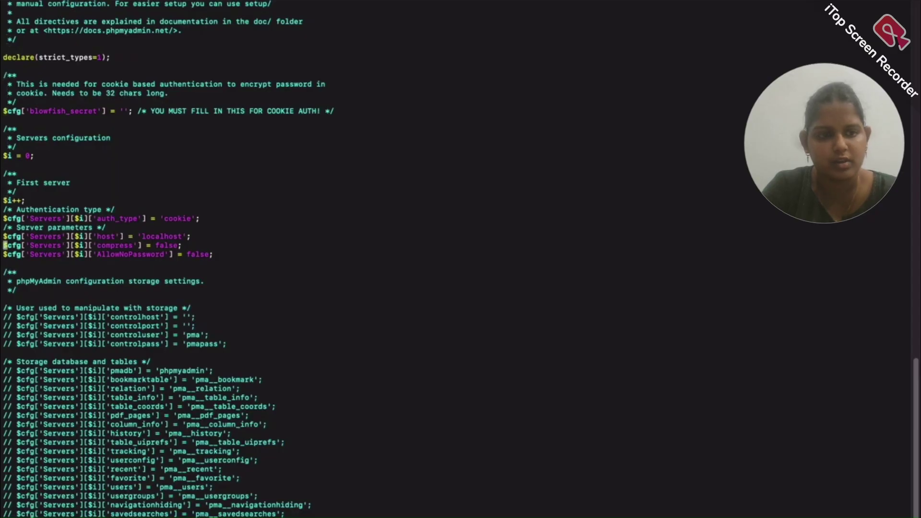
{"action": "key", "text": "Up"}
{"action": "key", "text": "Right"}
{"action": "key", "text": "Right"}
{"action": "key", "text": "Right"}
{"action": "key", "text": "Right"}
{"action": "key", "text": "Right"}
{"action": "key", "text": "Right"}
{"action": "key", "text": "Right"}
{"action": "key", "text": "Right"}
{"action": "key", "text": "Right"}
{"action": "key", "text": "Right"}
{"action": "key", "text": "Right"}
{"action": "key", "text": "Right"}
{"action": "key", "text": "Right"}
{"action": "key", "text": "Right"}
{"action": "key", "text": "Right"}
{"action": "key", "text": "Right"}
{"action": "key", "text": "Right"}
{"action": "key", "text": "Right"}
{"action": "key", "text": "Right"}
{"action": "key", "text": "Right"}
{"action": "key", "text": "Right"}
{"action": "key", "text": "Right"}
{"action": "key", "text": "Right"}
{"action": "key", "text": "Right"}
{"action": "key", "text": "Right"}
{"action": "key", "text": "Right"}
{"action": "key", "text": "Right"}
{"action": "key", "text": "Right"}
{"action": "key", "text": "Right"}
{"action": "key", "text": "Right"}
{"action": "key", "text": "Right"}
{"action": "key", "text": "Right"}
{"action": "key", "text": "Right"}
{"action": "key", "text": "Right"}
{"action": "key", "text": "Right"}
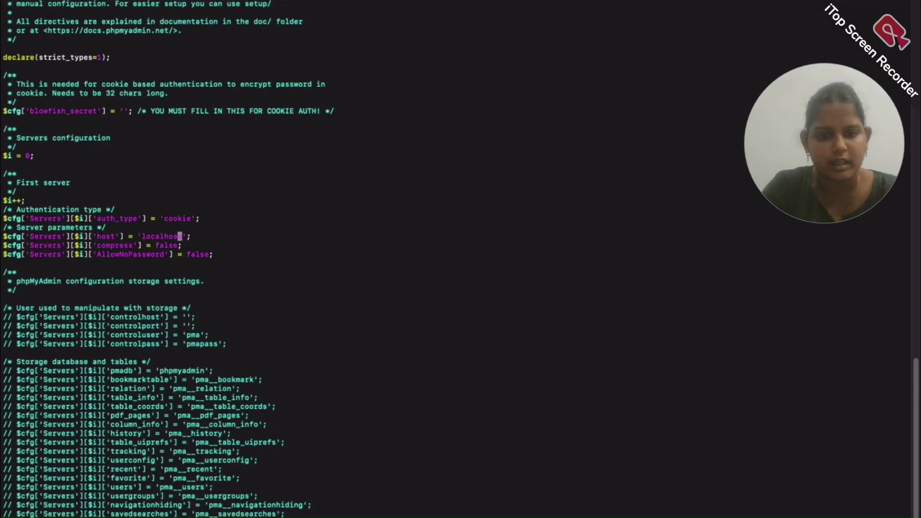
Replace the 'localhost' host value with the my-db RDS endpoint and save with :wq
{"action": "key", "text": "c"}
{"action": "key", "text": "i"}
{"action": "key", "text": "apostrophe"}
{"action": "type", "text": "my-db.ce5ju7cosbus.us-east-2.rds.amazonaws.com"}
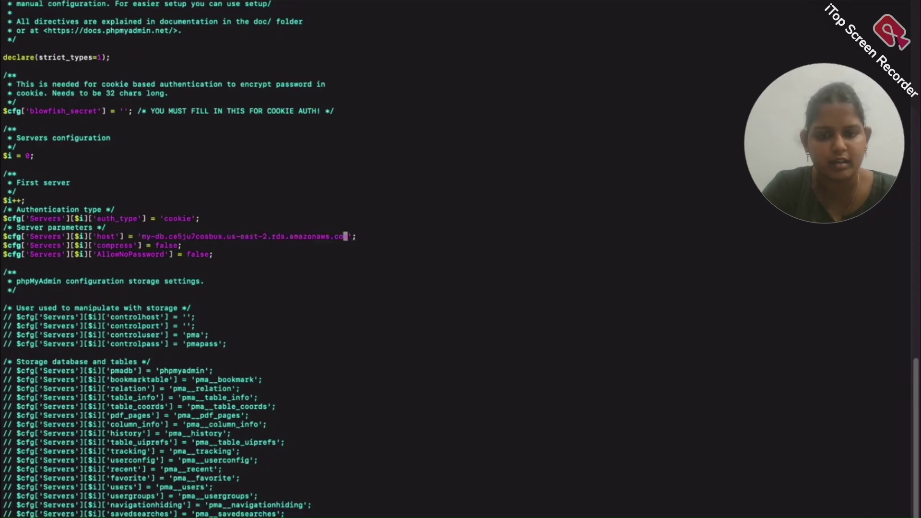
{"action": "key", "text": "Escape"}
{"action": "type", "text": ":wq"}
{"action": "key", "text": "Return"}
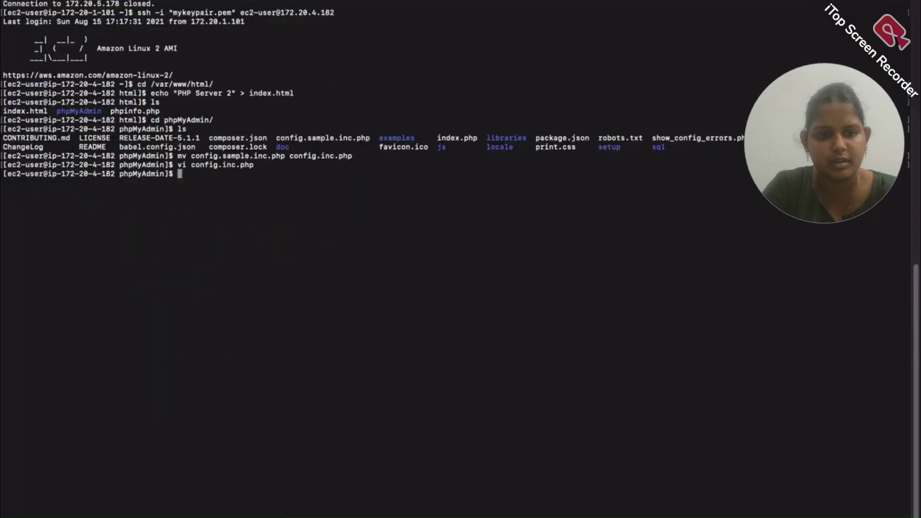
{"action": "key", "text": "super+Tab"}
{"action": "left_click", "coordinate": [436, 9]}
Open /phpMyAdmin on the load balancer's address
{"action": "left_click", "coordinate": [438, 10]}
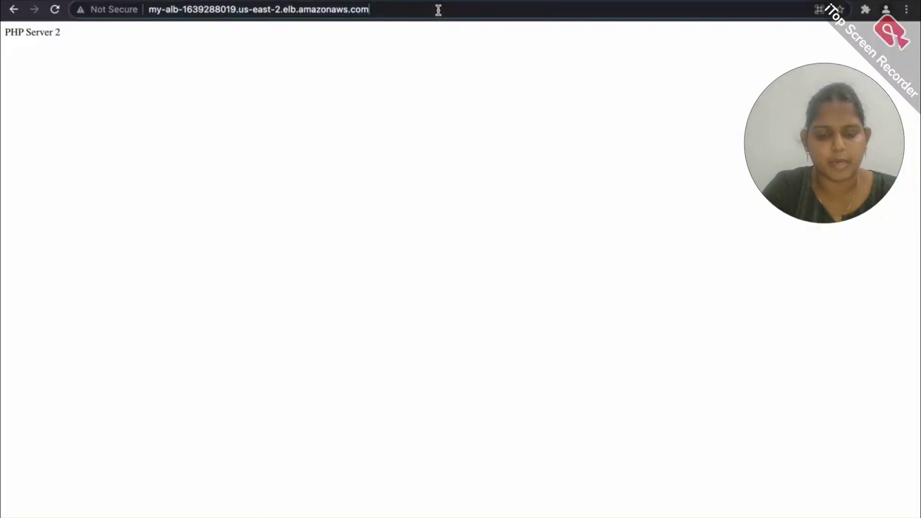
{"action": "type", "text": "/"}
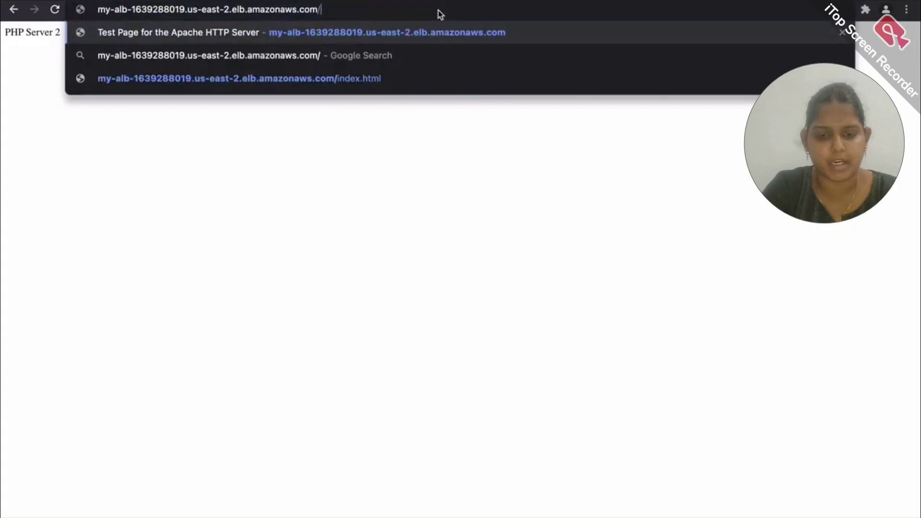
{"action": "type", "text": "phpMyAdmin"}
{"action": "key", "text": "Return"}
Sign in with the saved username and the account password, which fails with a session-cookie error
{"action": "left_click", "coordinate": [458, 218]}
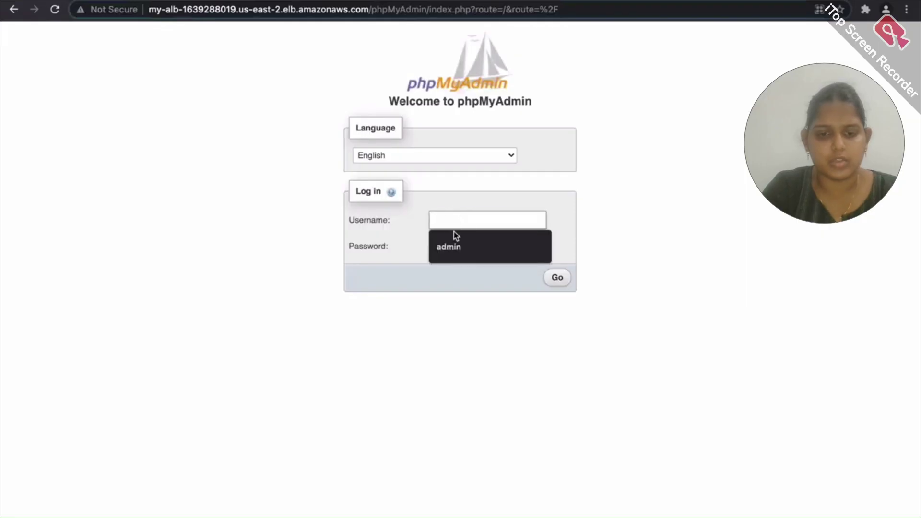
{"action": "left_click", "coordinate": [446, 245]}
{"action": "left_click", "coordinate": [446, 244]}
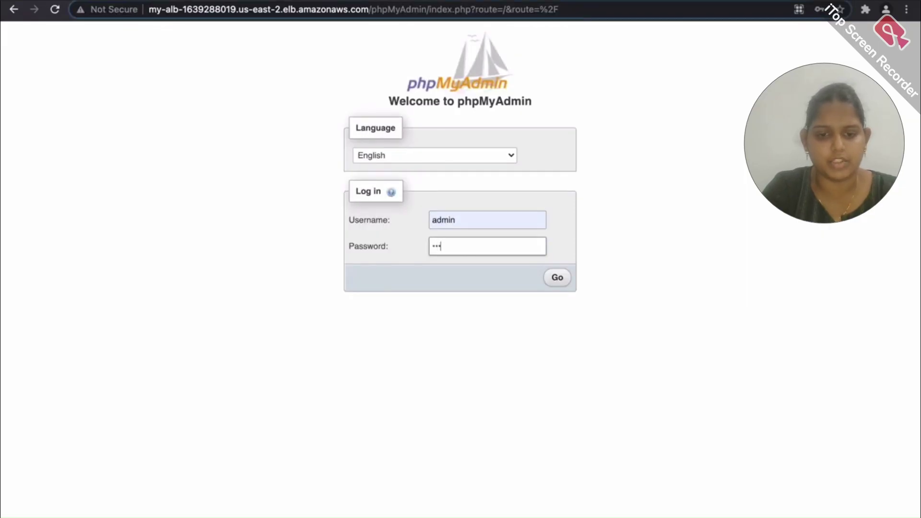
{"action": "type", "text": "admin123"}
{"action": "left_click", "coordinate": [547, 282]}
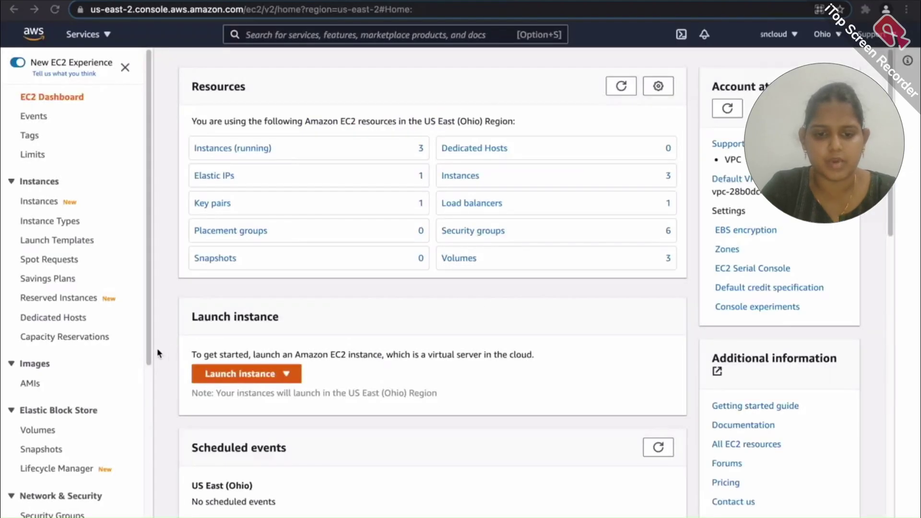
{"action": "scroll", "coordinate": [72, 359], "scroll_direction": "down", "scroll_amount": 5}
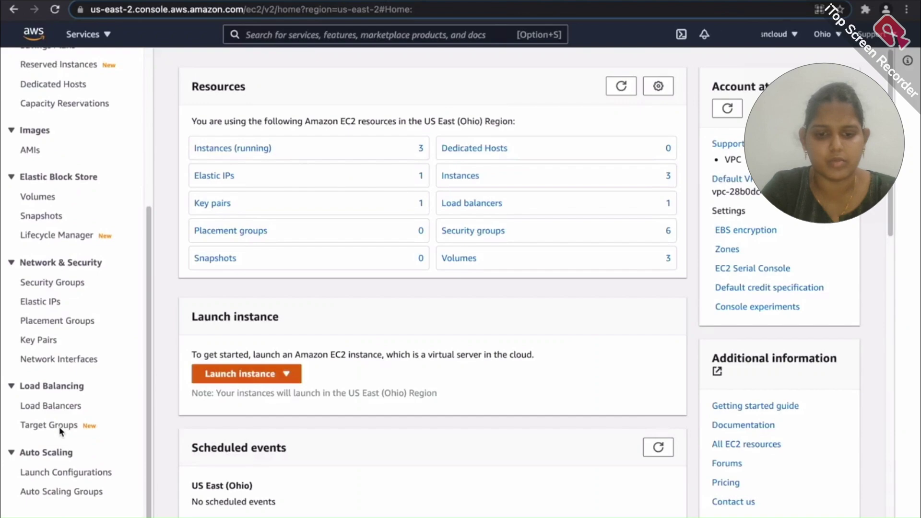
Turn on stickiness in my-alb-php-tg's attributes with a 1-day load-balancer cookie
{"action": "left_click", "coordinate": [64, 425]}
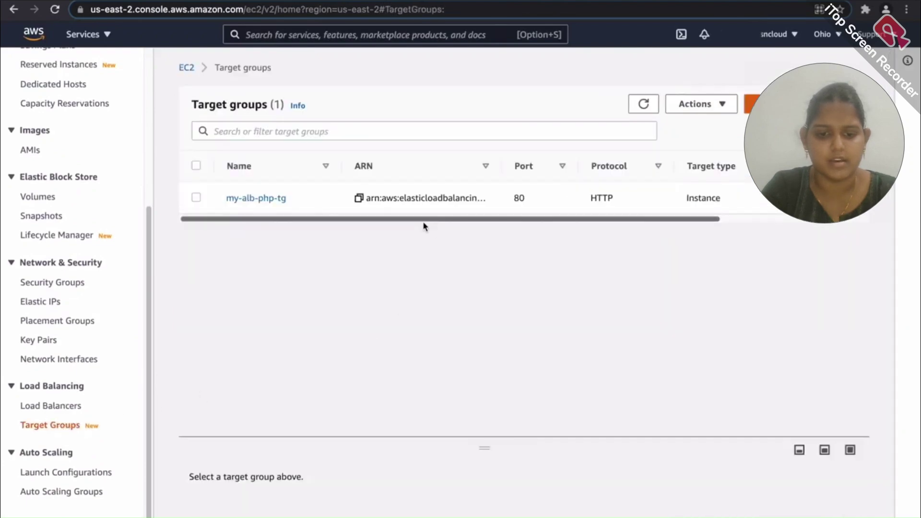
{"action": "left_click", "coordinate": [261, 200]}
{"action": "scroll", "coordinate": [470, 326], "scroll_direction": "down", "scroll_amount": 2}
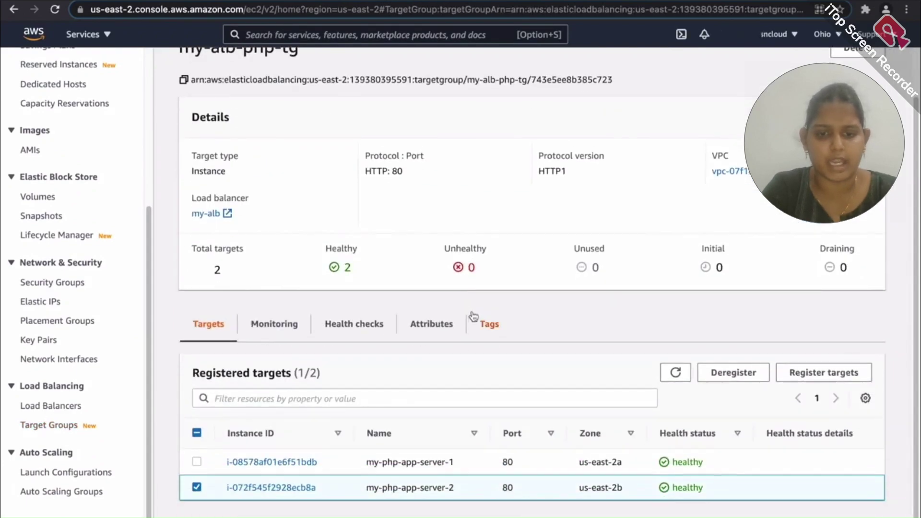
{"action": "left_click", "coordinate": [431, 329]}
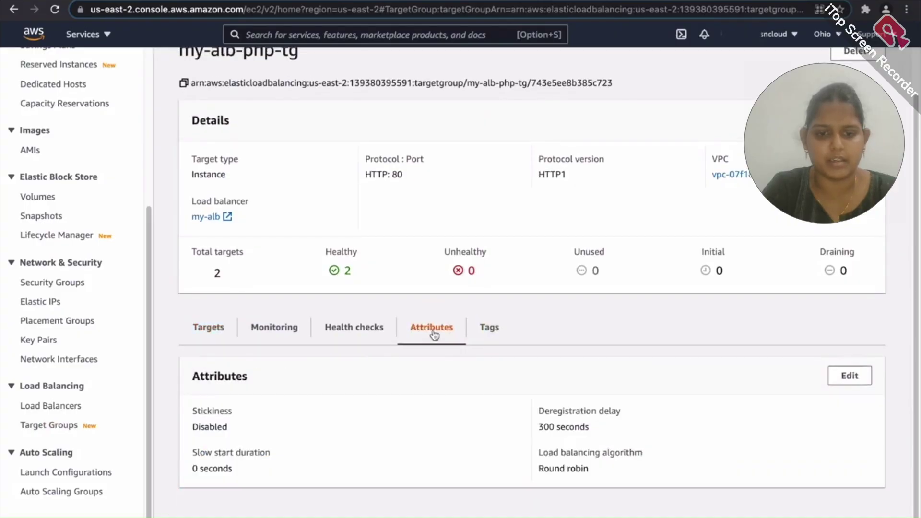
{"action": "left_click", "coordinate": [848, 375]}
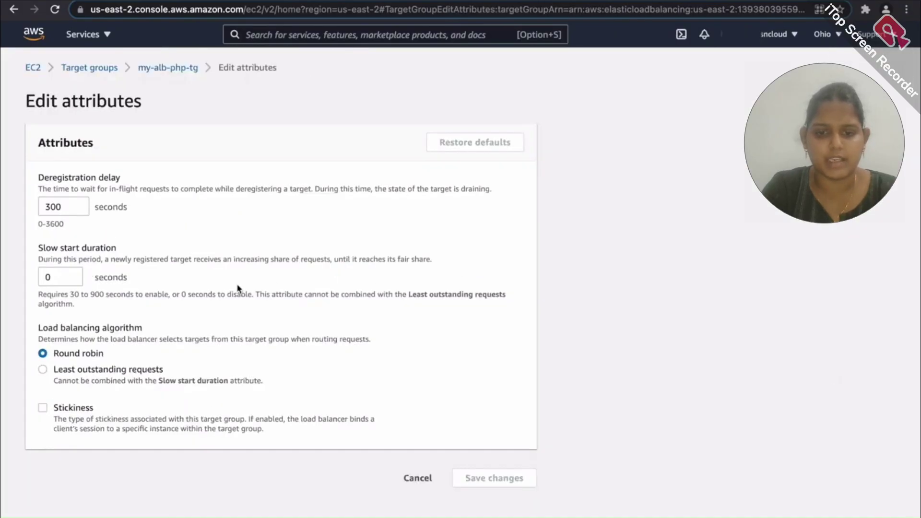
{"action": "left_click", "coordinate": [43, 407]}
{"action": "scroll", "coordinate": [149, 355], "scroll_direction": "down", "scroll_amount": 2}
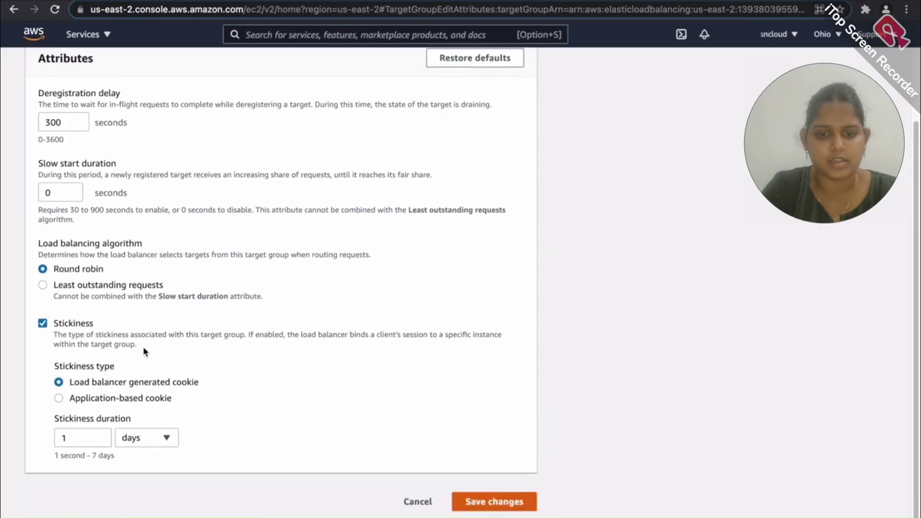
{"action": "left_click", "coordinate": [479, 500]}
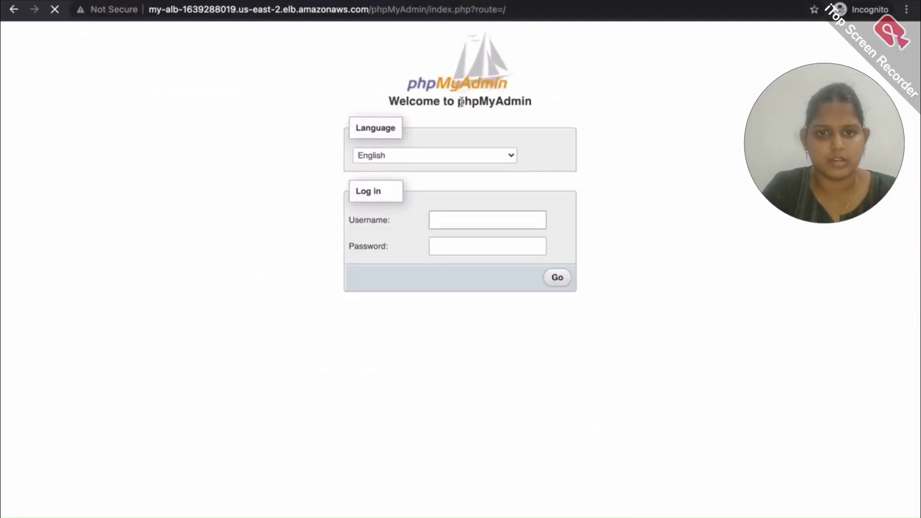
Log in to phpMyAdmin with the admin username and its password
{"action": "type", "text": "admin"}
{"action": "key", "text": "Tab"}
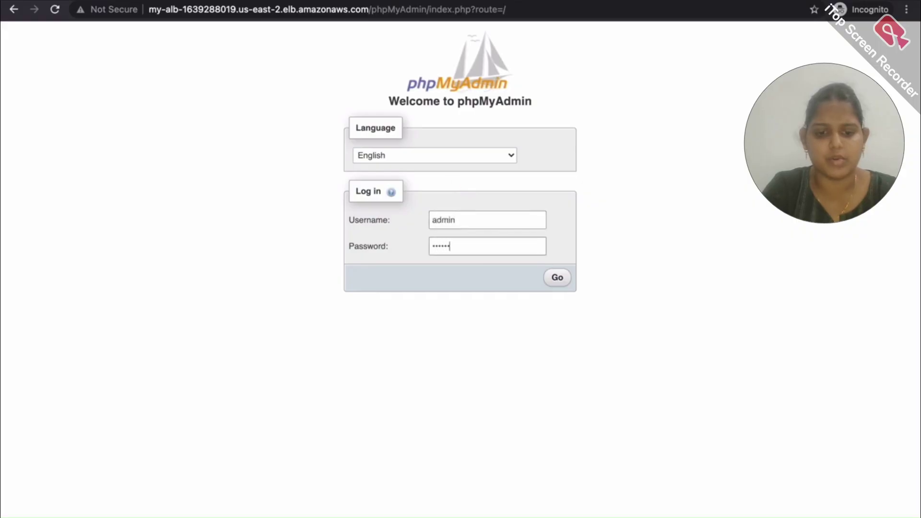
{"action": "left_click", "coordinate": [557, 278]}
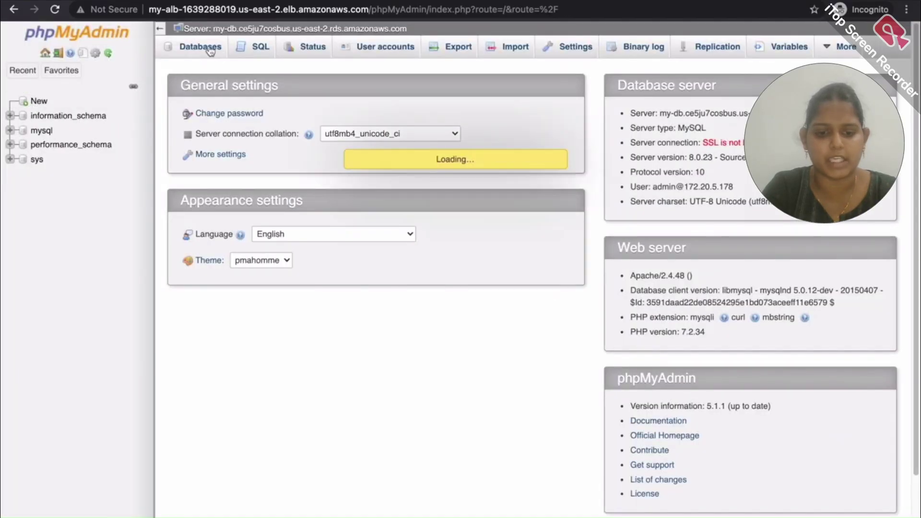